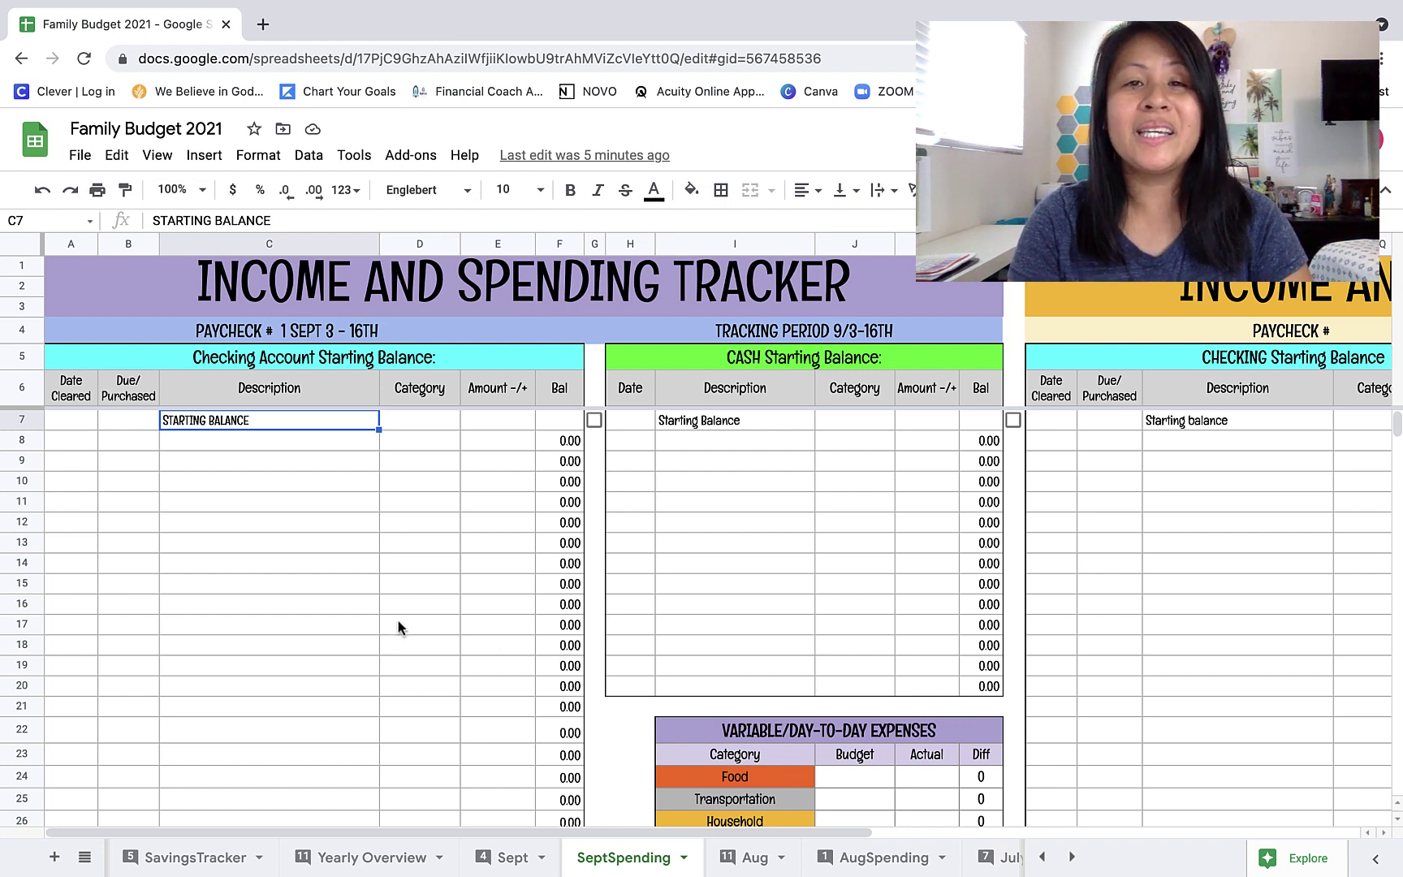
# - Review the budgeted income, fixed expenses and variable expenses for the 9/3 - 16 paycheck on the Sept sheet
pyautogui.click(507, 859)
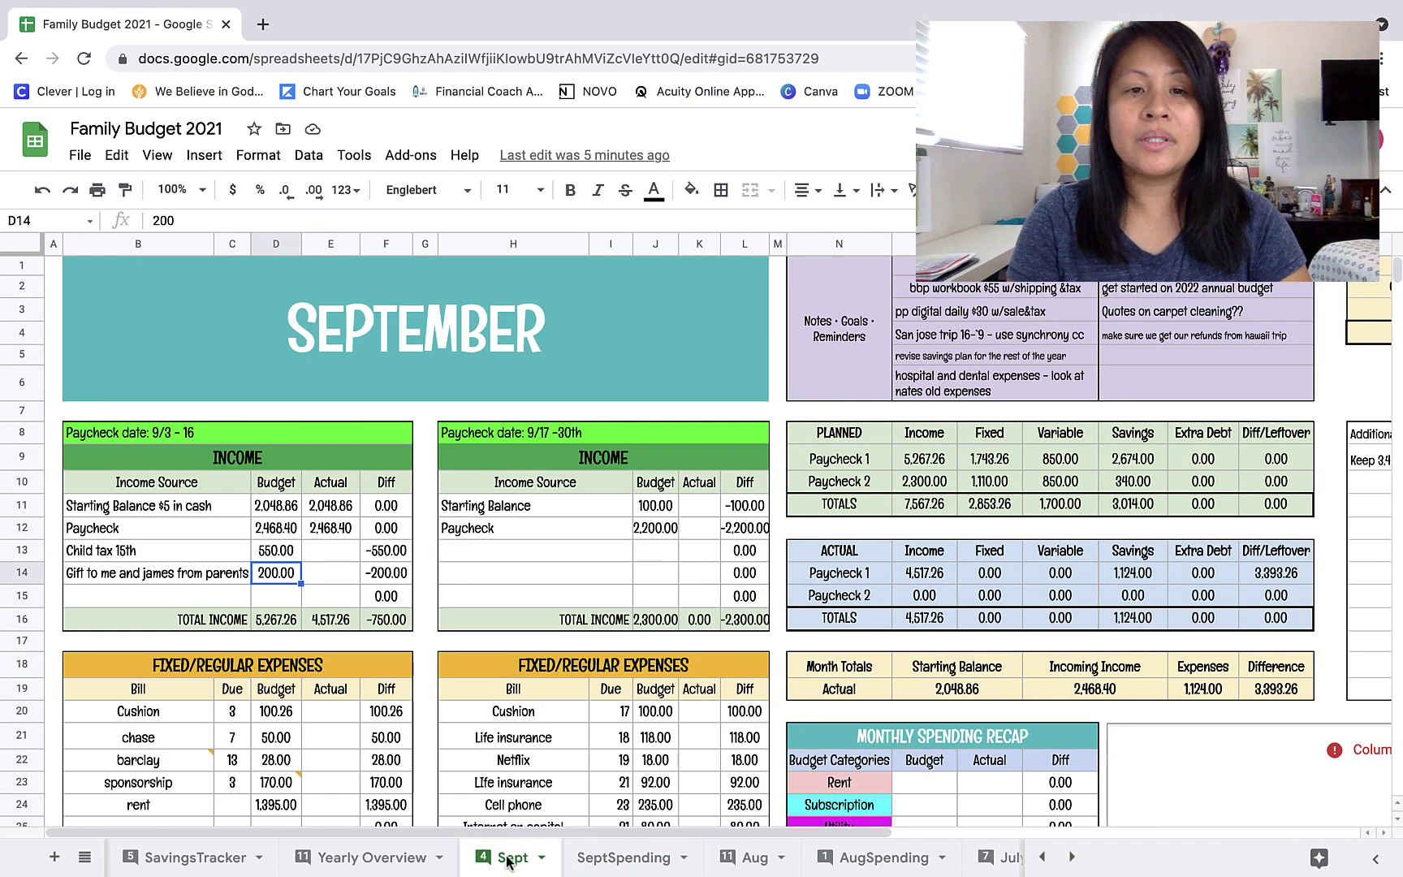
pyautogui.scroll(-2, 497, 733)
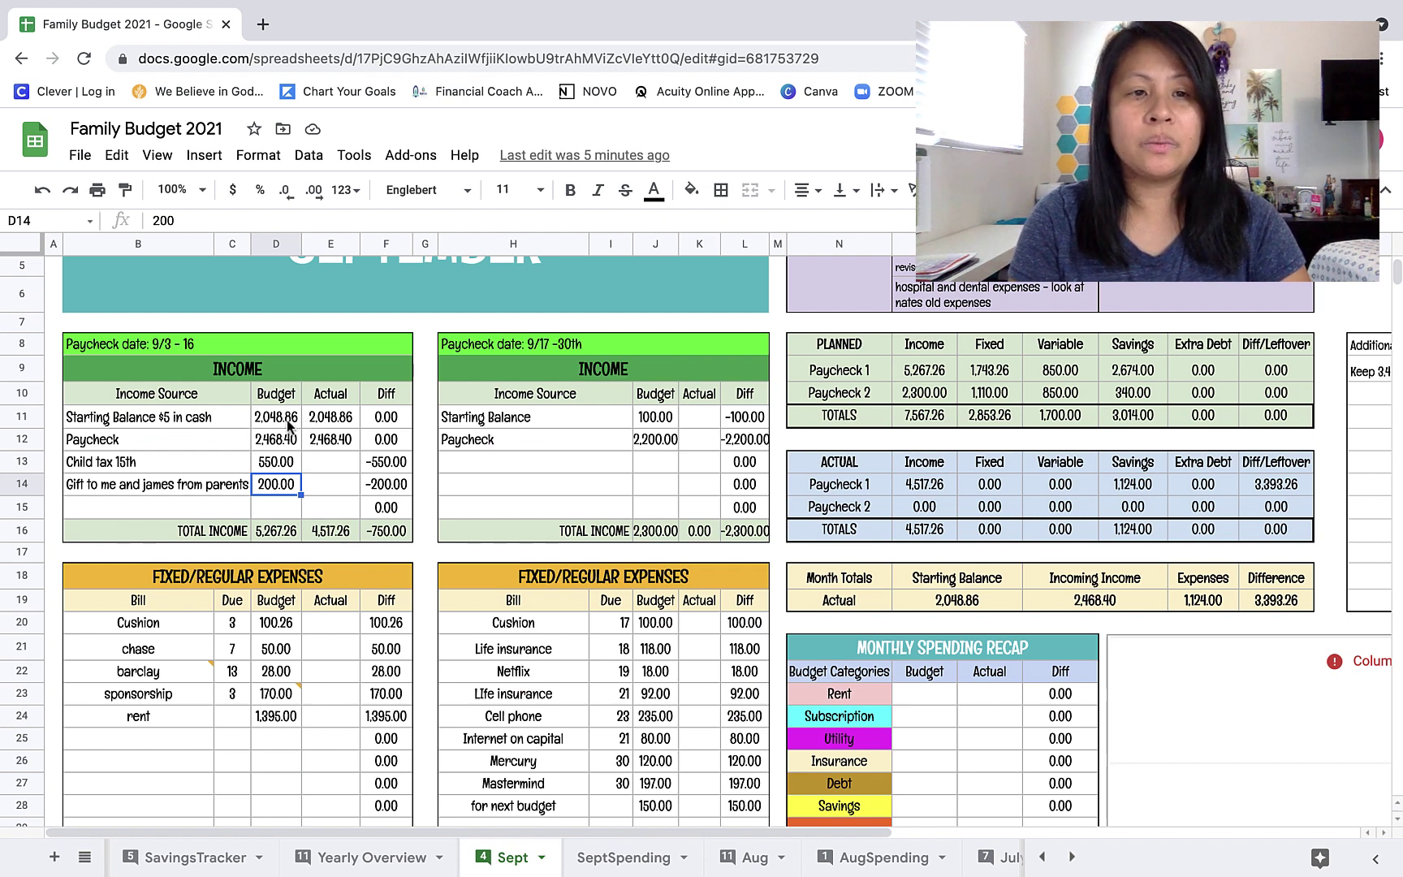
pyautogui.click(258, 424)
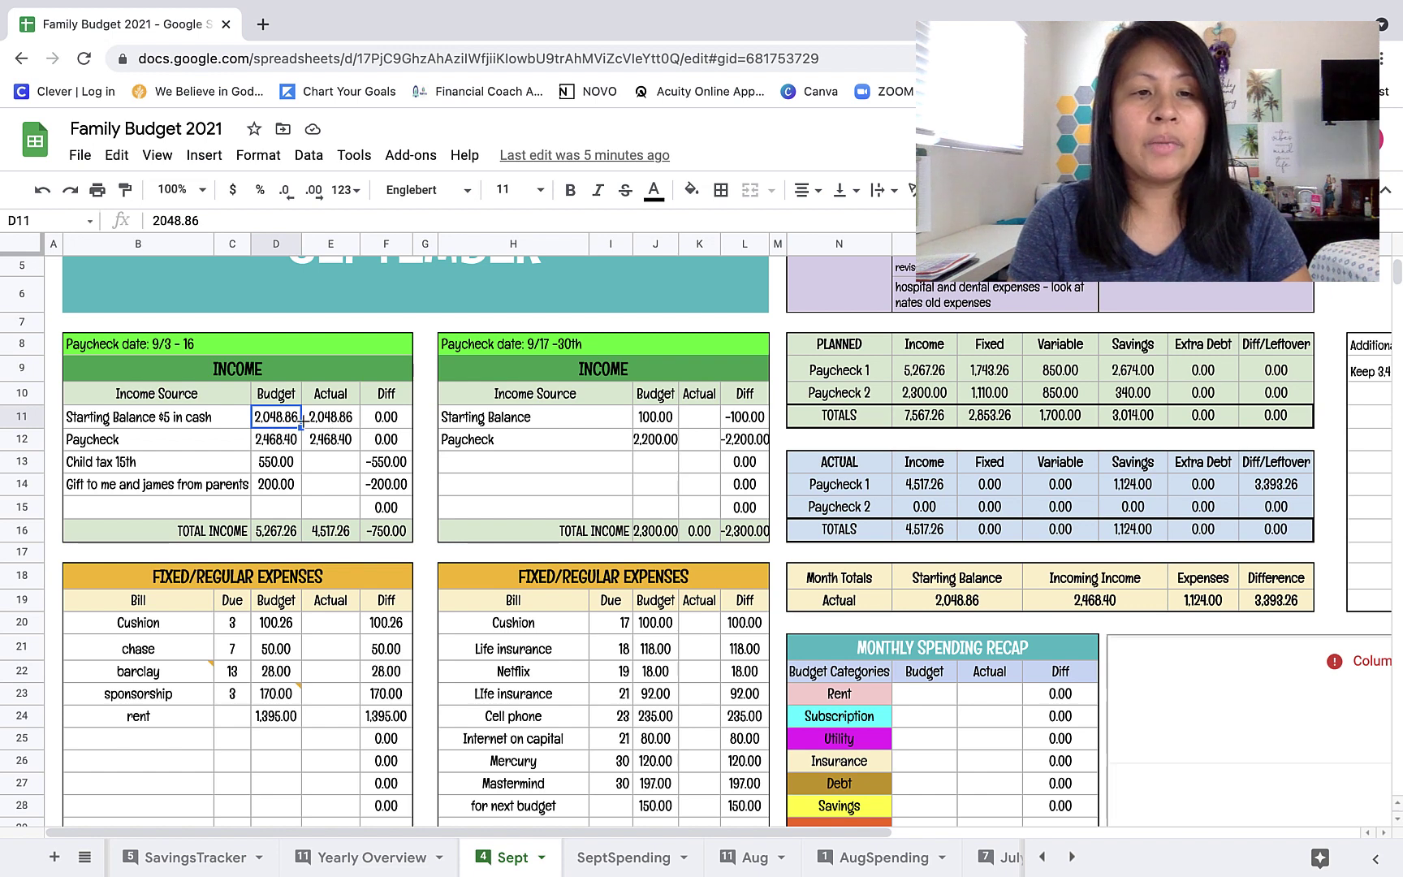
pyautogui.click(282, 447)
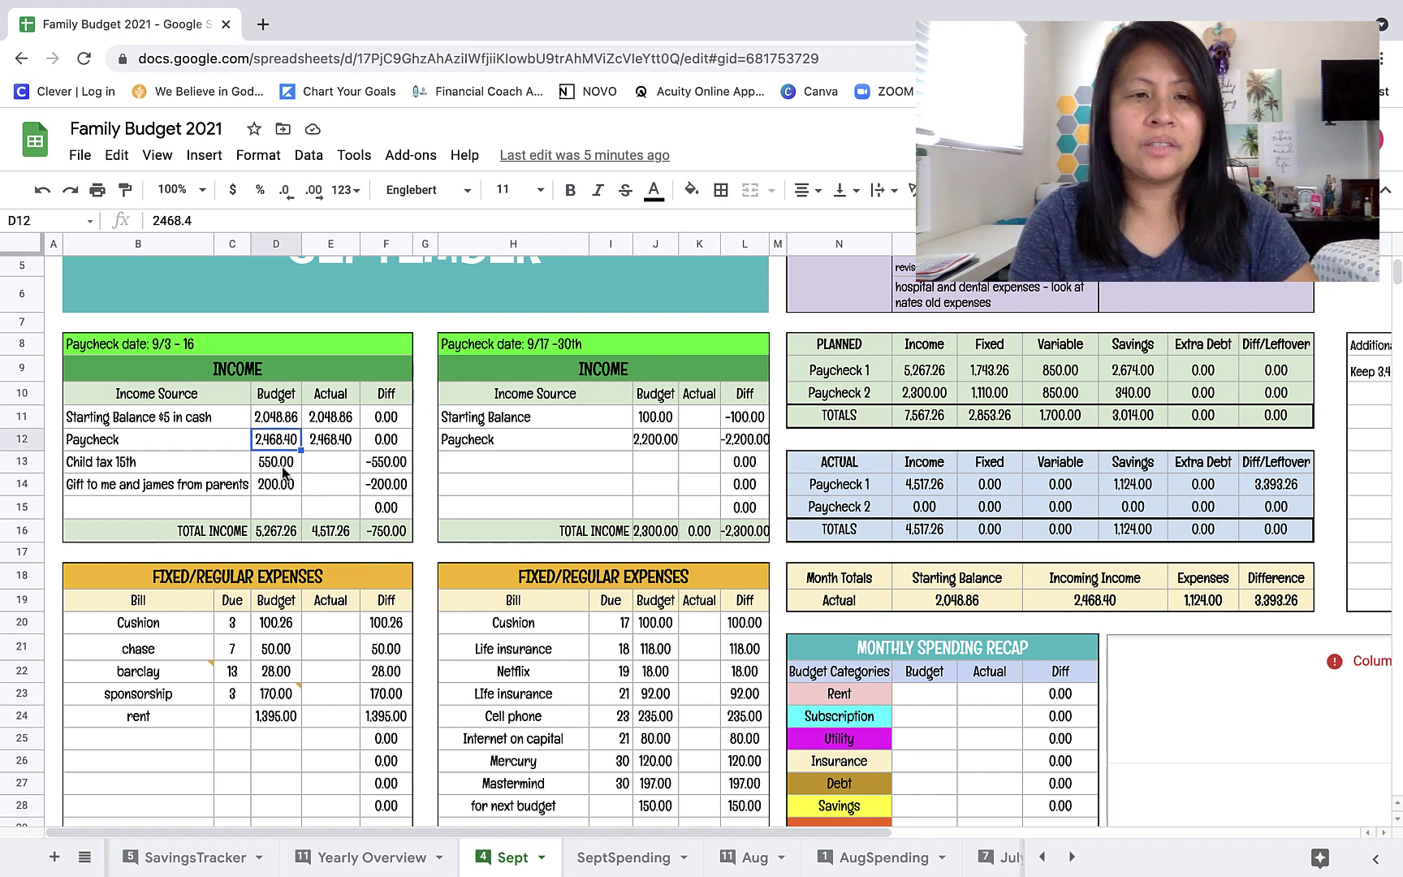
pyautogui.click(283, 485)
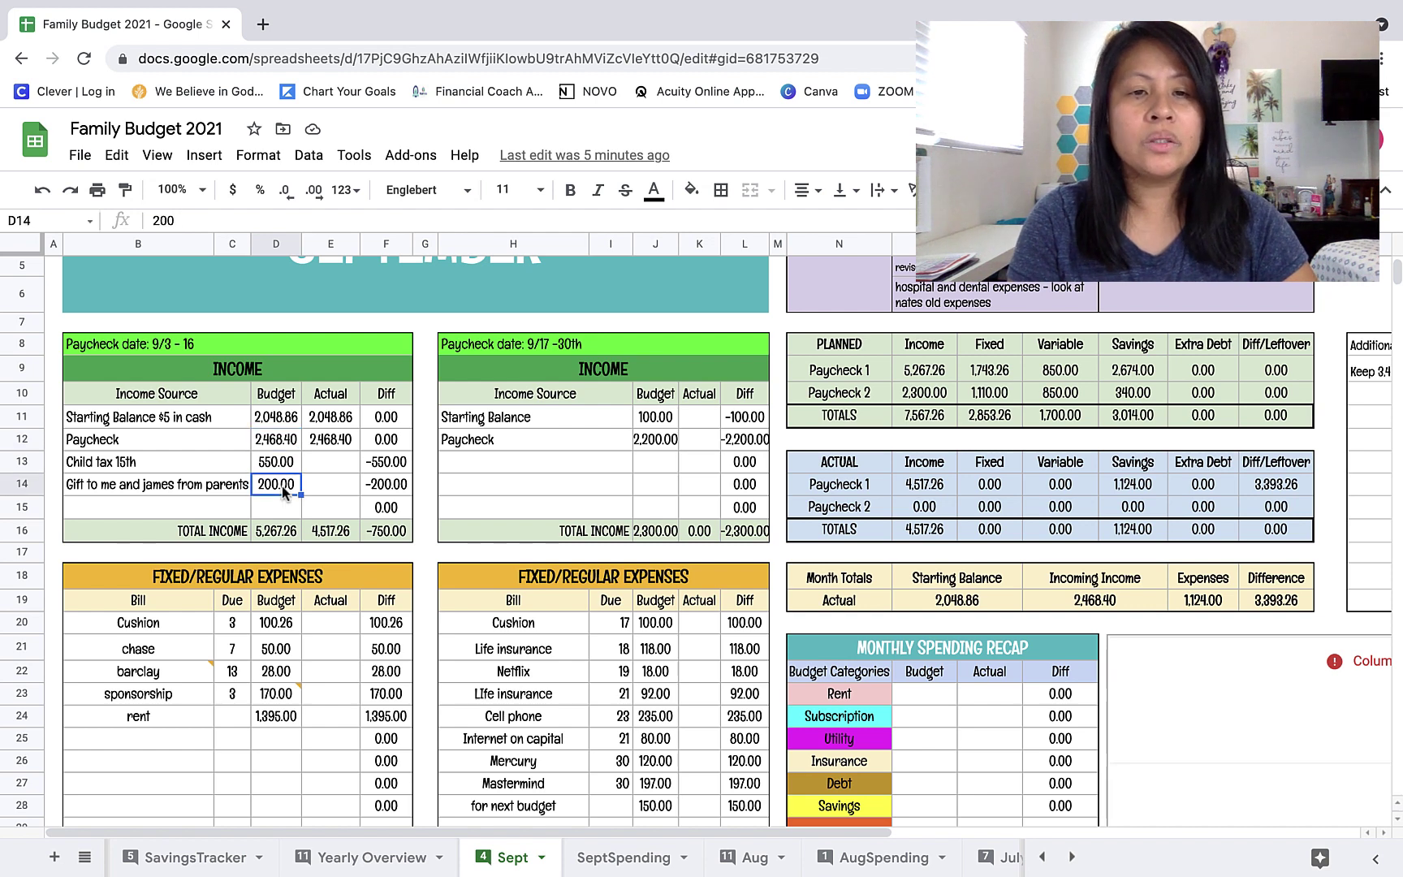
pyautogui.scroll(-1, 286, 528)
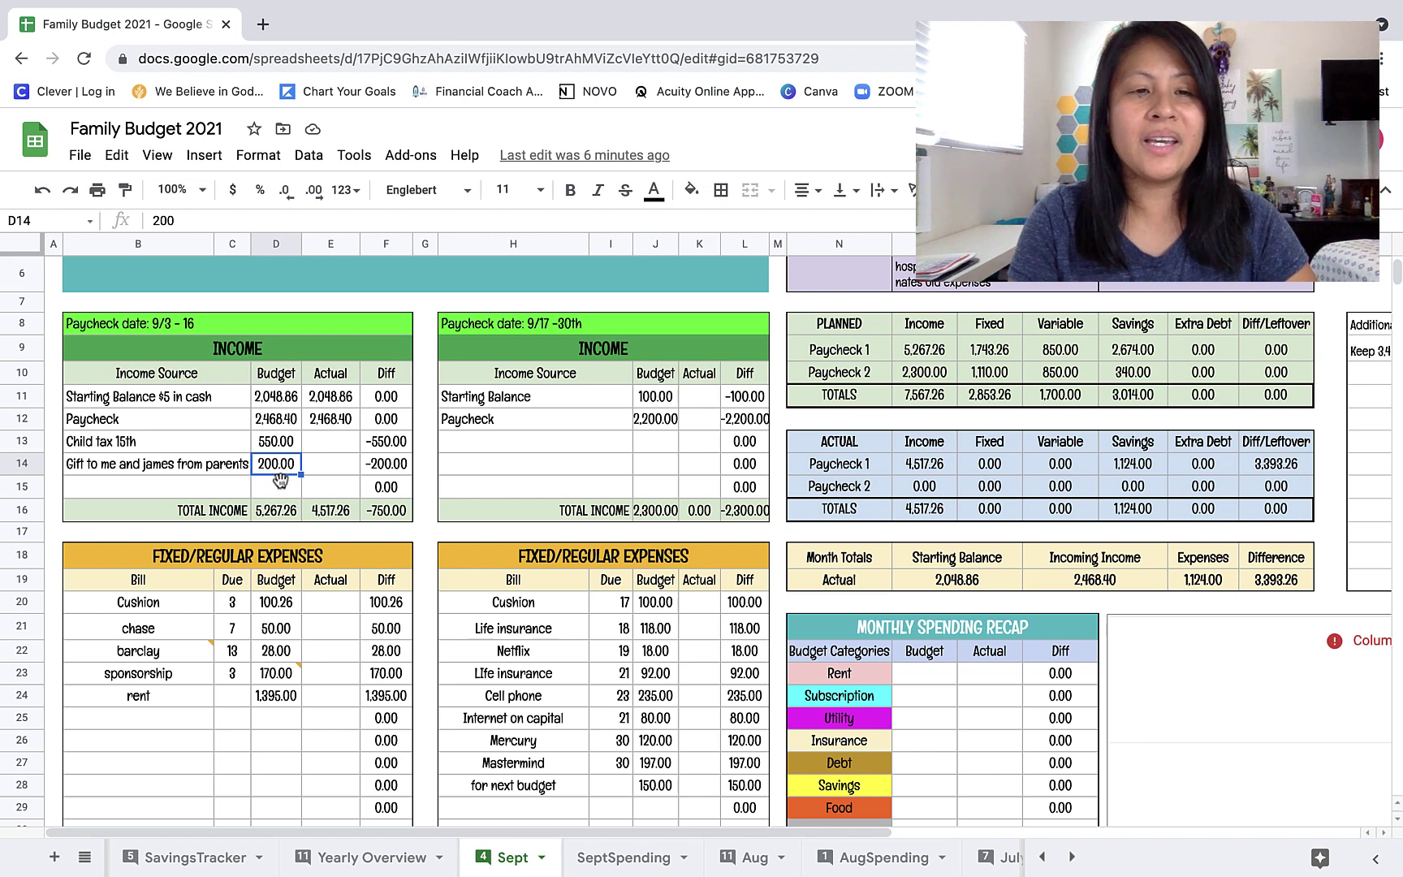
pyautogui.scroll(-2, 309, 520)
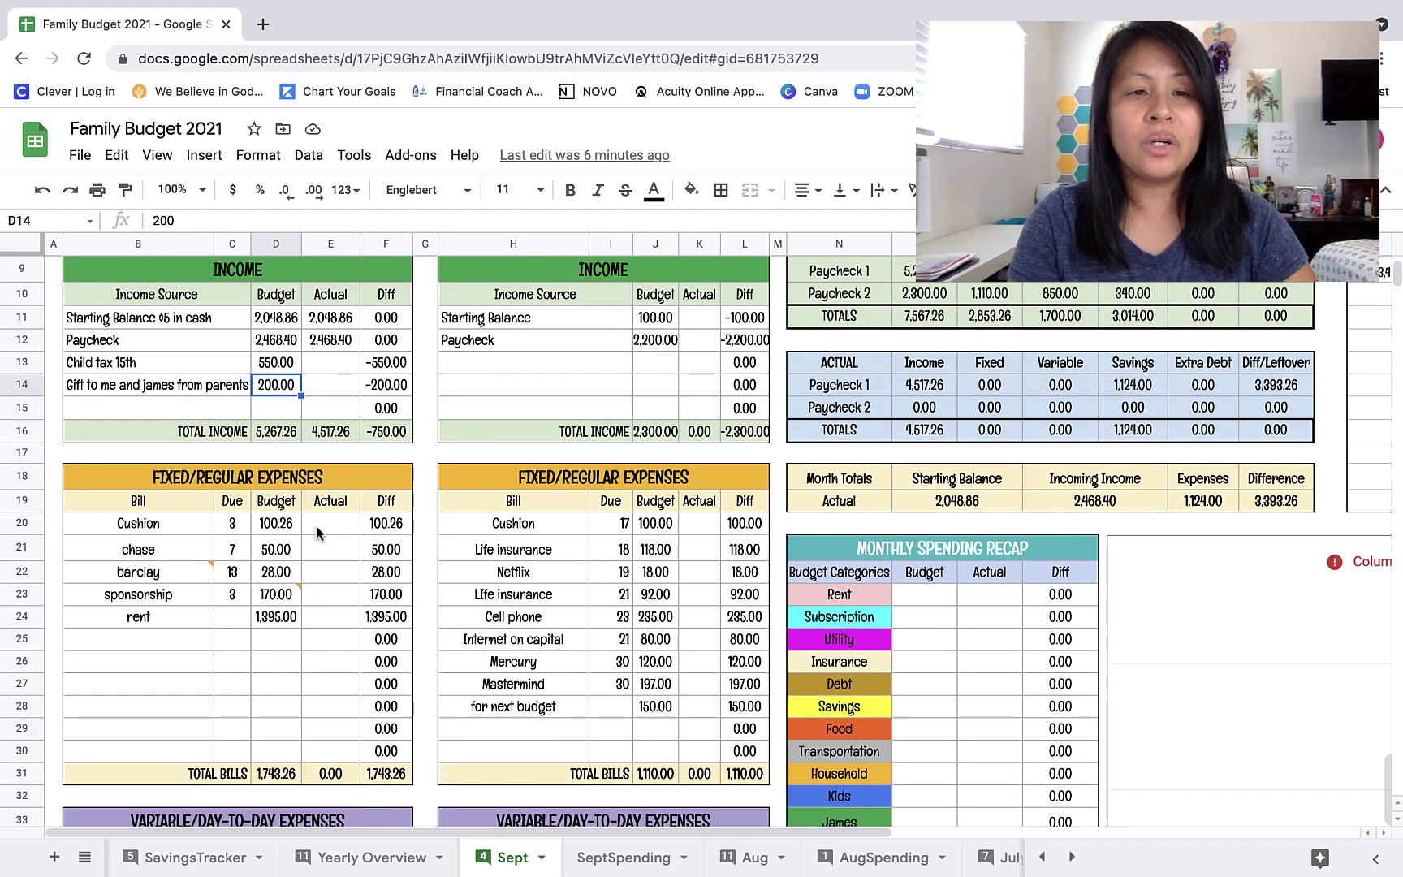
pyautogui.scroll(-5, 316, 532)
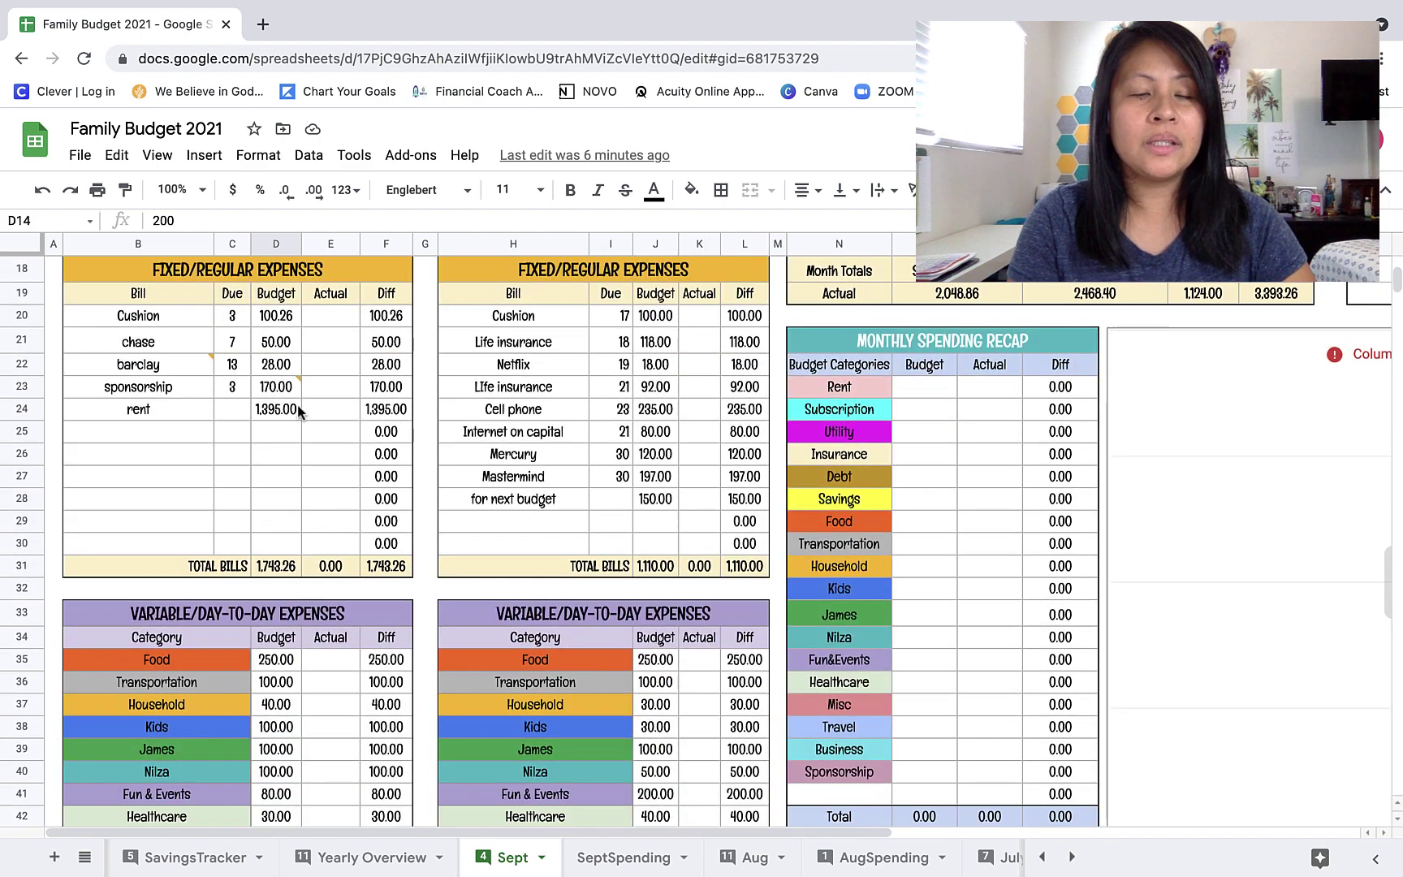
pyautogui.click(278, 417)
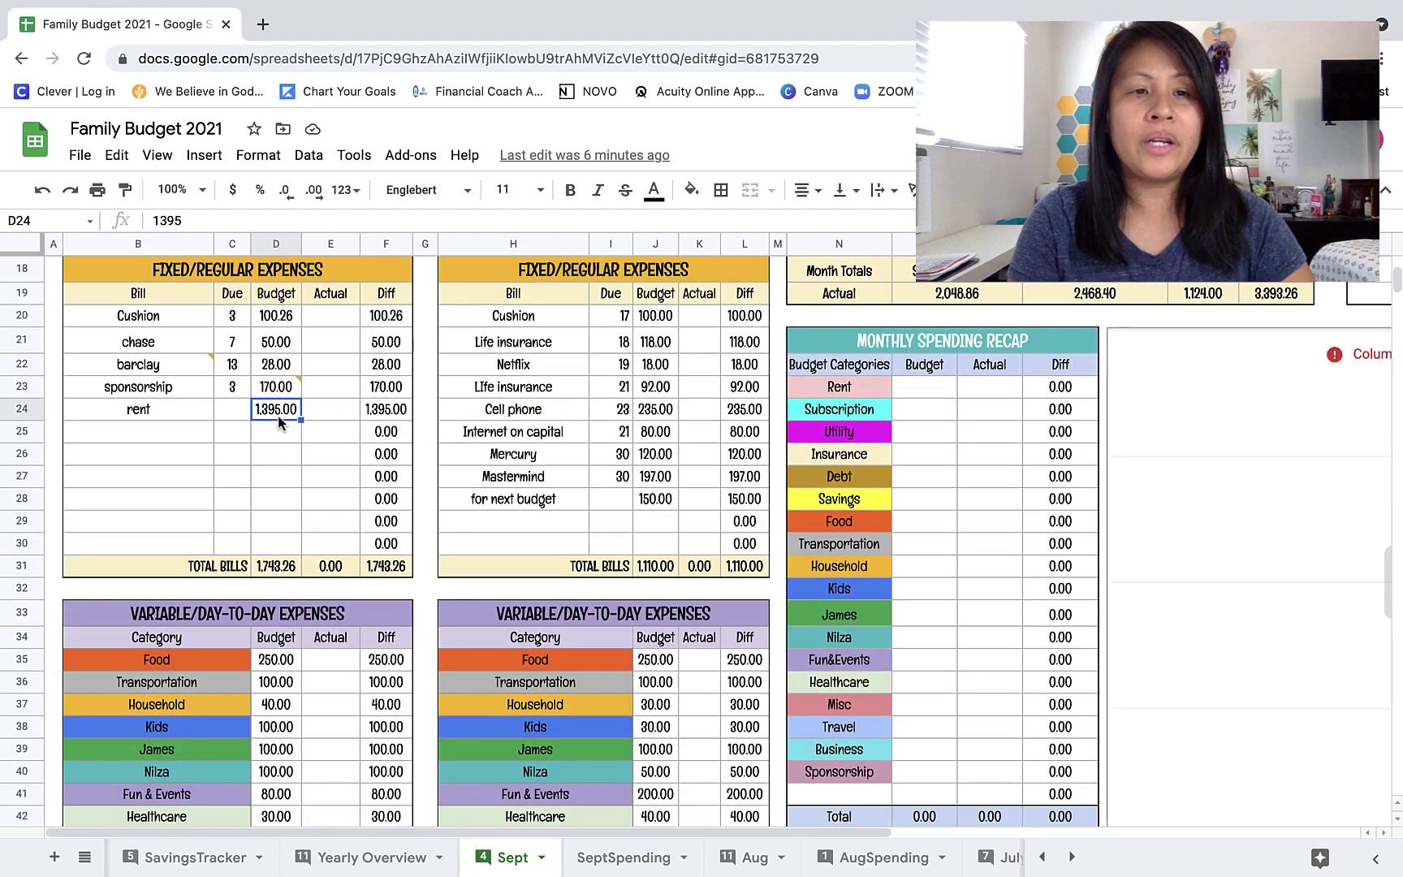
pyautogui.scroll(-3, 291, 480)
pyautogui.scroll(-2, 291, 480)
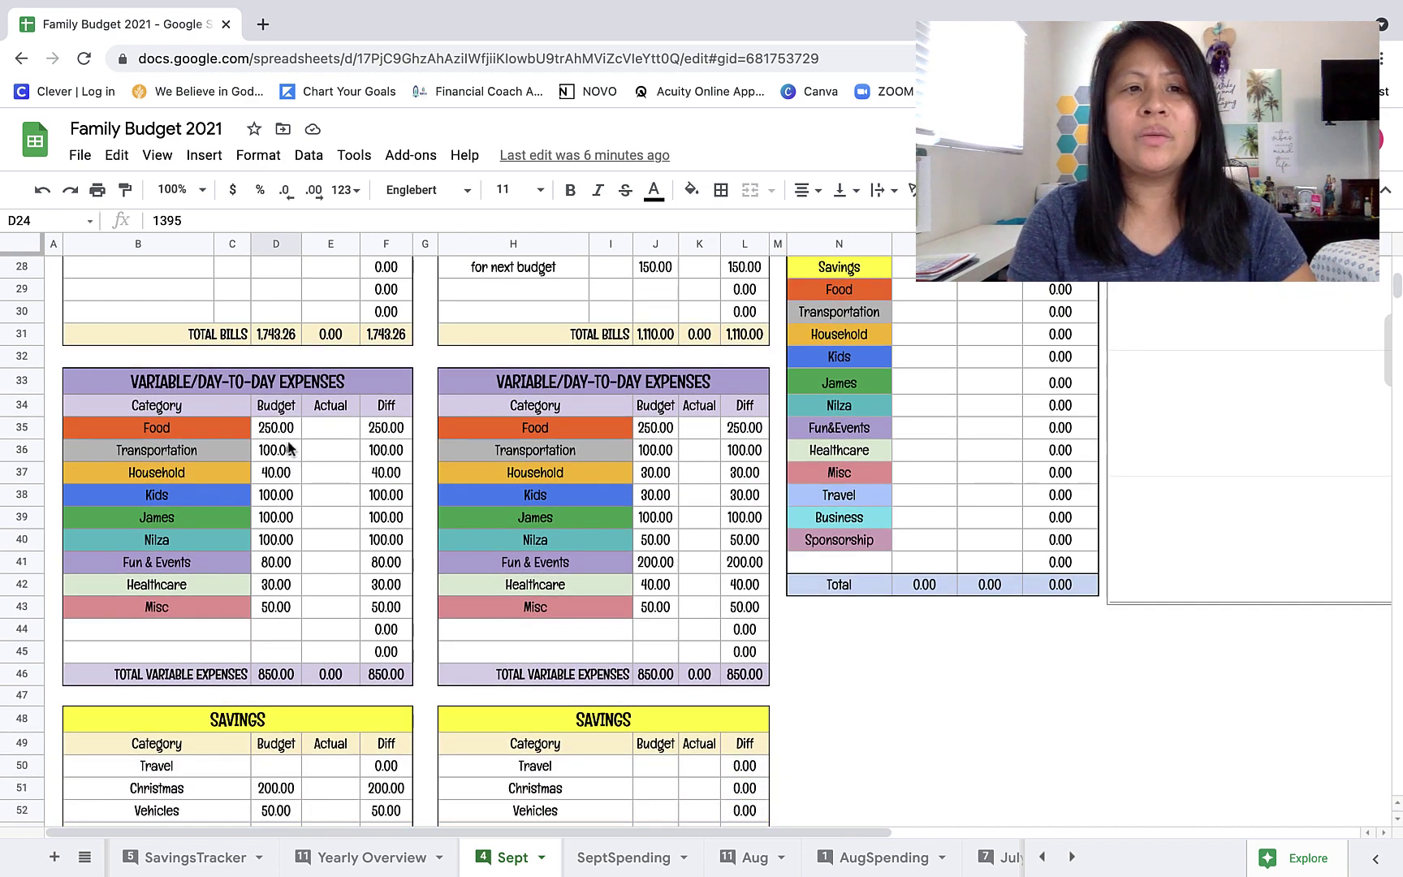
# - Compare the Variable/Day-to-Day Expenses table on the SeptSpending sheet with the matching table on the Sept sheet
pyautogui.click(621, 857)
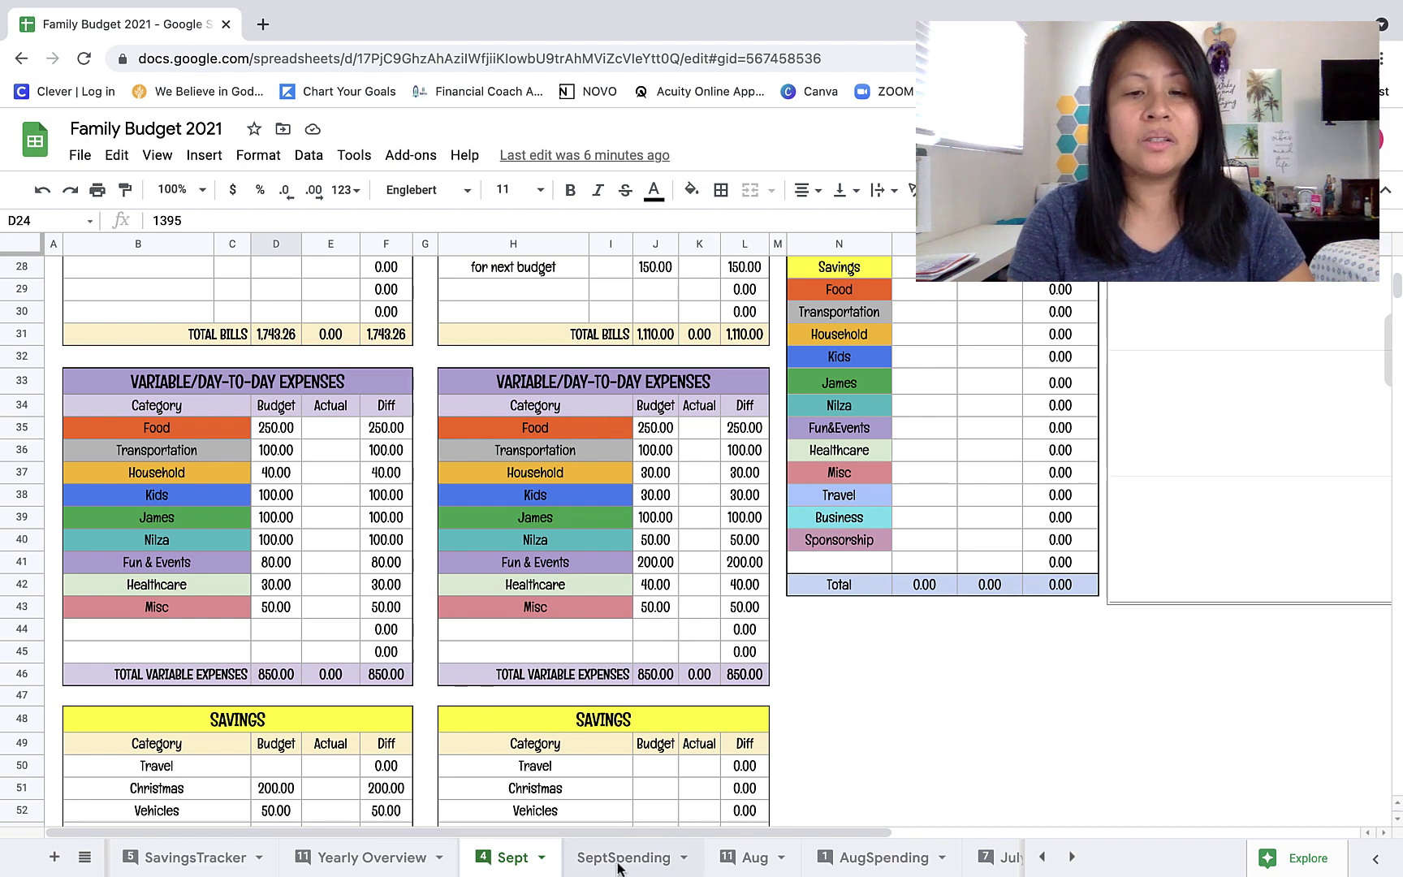
pyautogui.scroll(-3, 741, 700)
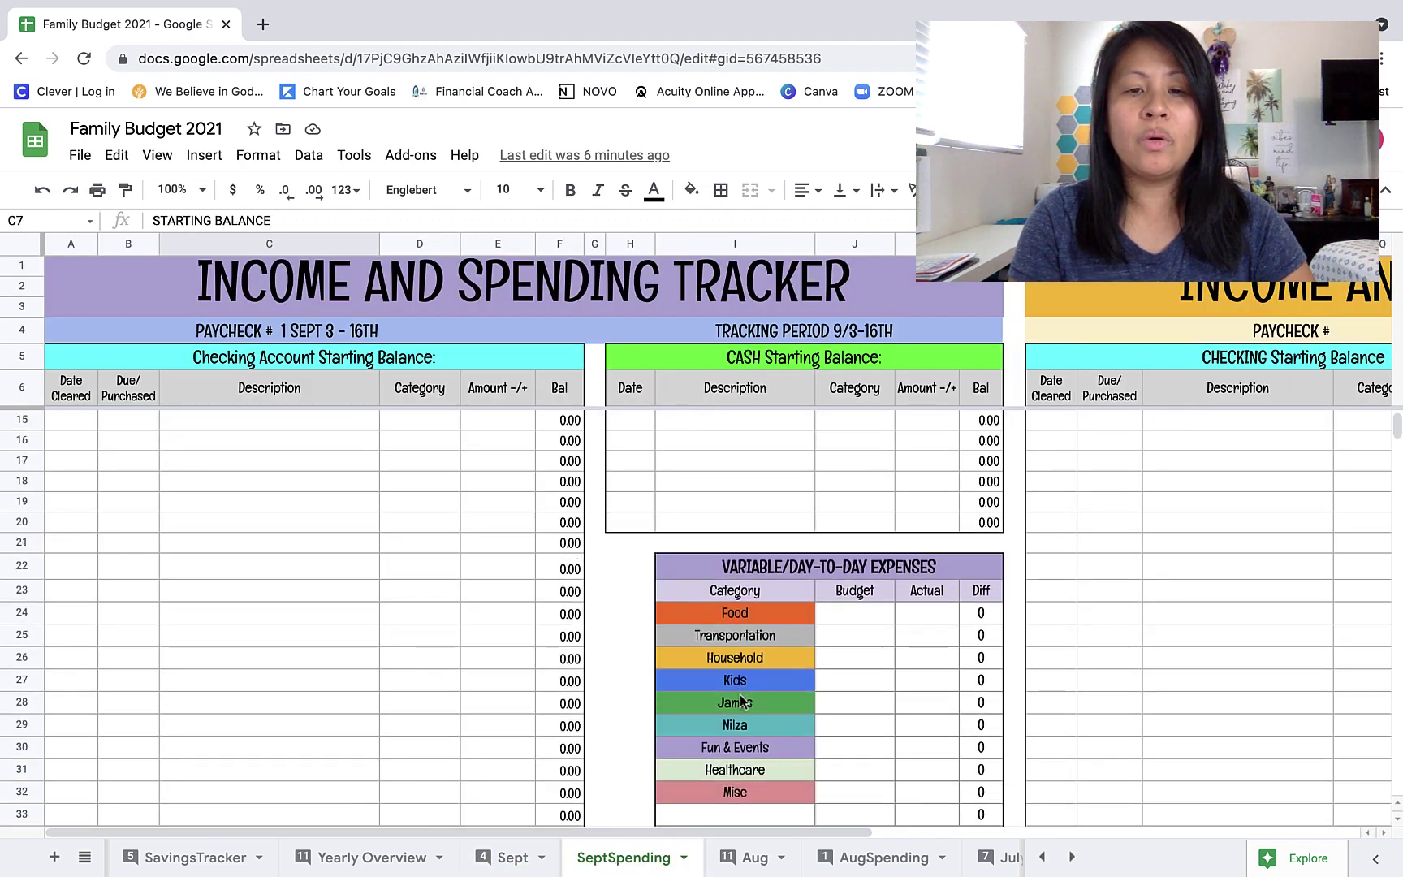
pyautogui.click(848, 615)
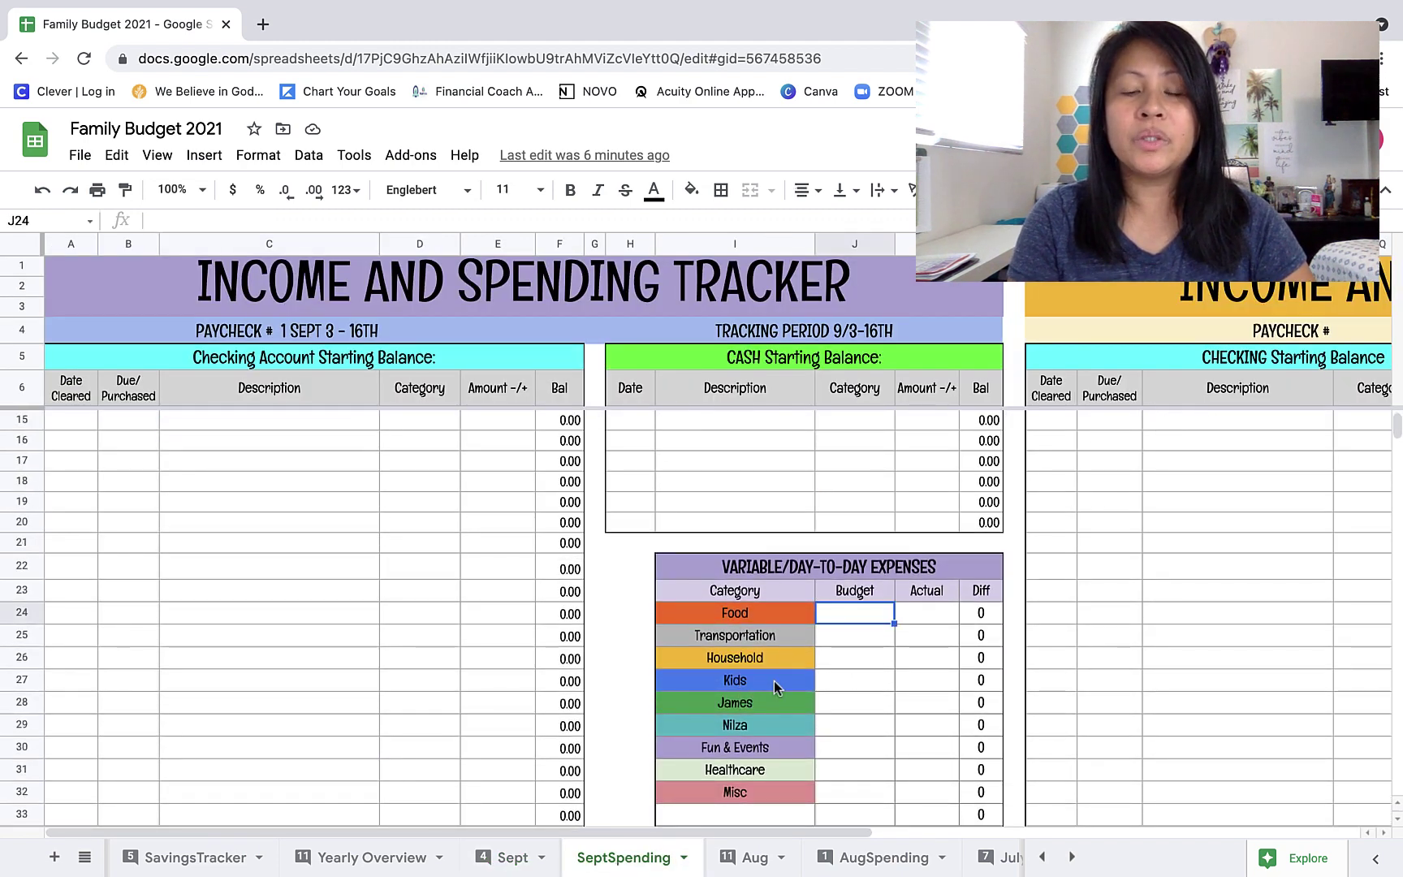
pyautogui.scroll(-1, 819, 758)
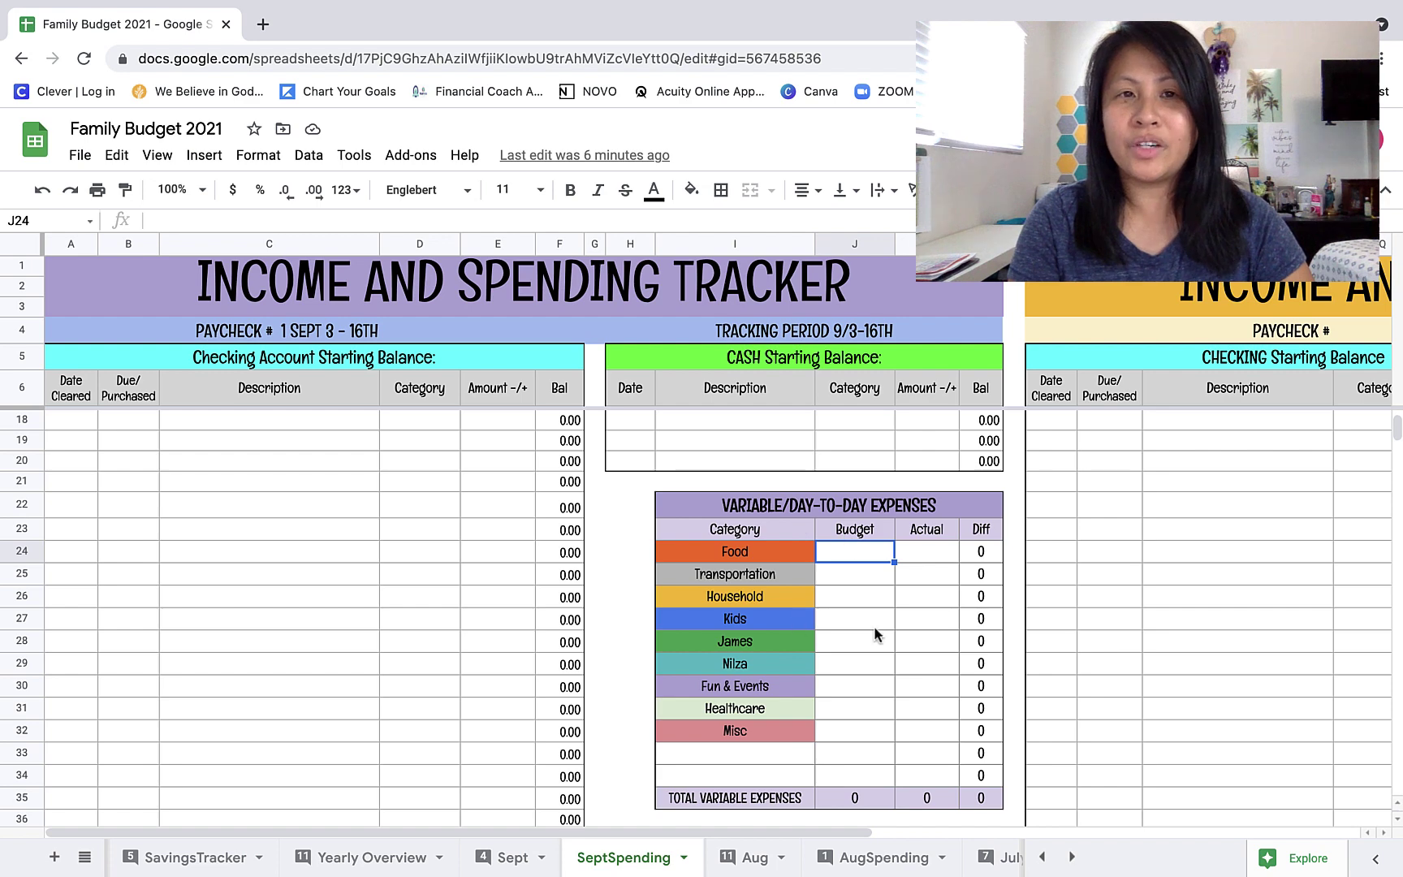
pyautogui.click(489, 855)
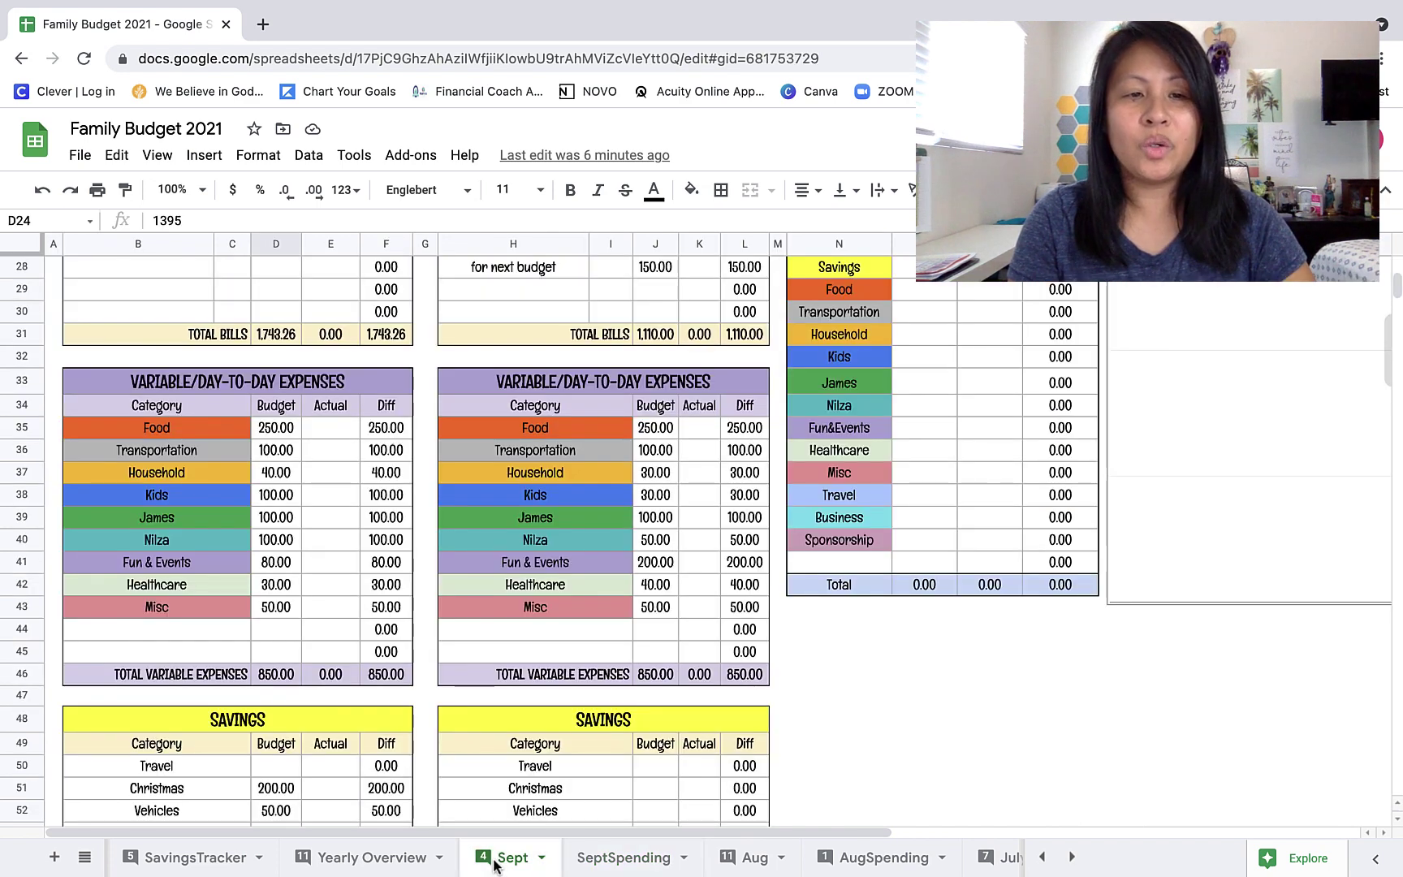
pyautogui.moveTo(330, 430); pyautogui.dragTo(322, 617)
pyautogui.click(322, 616)
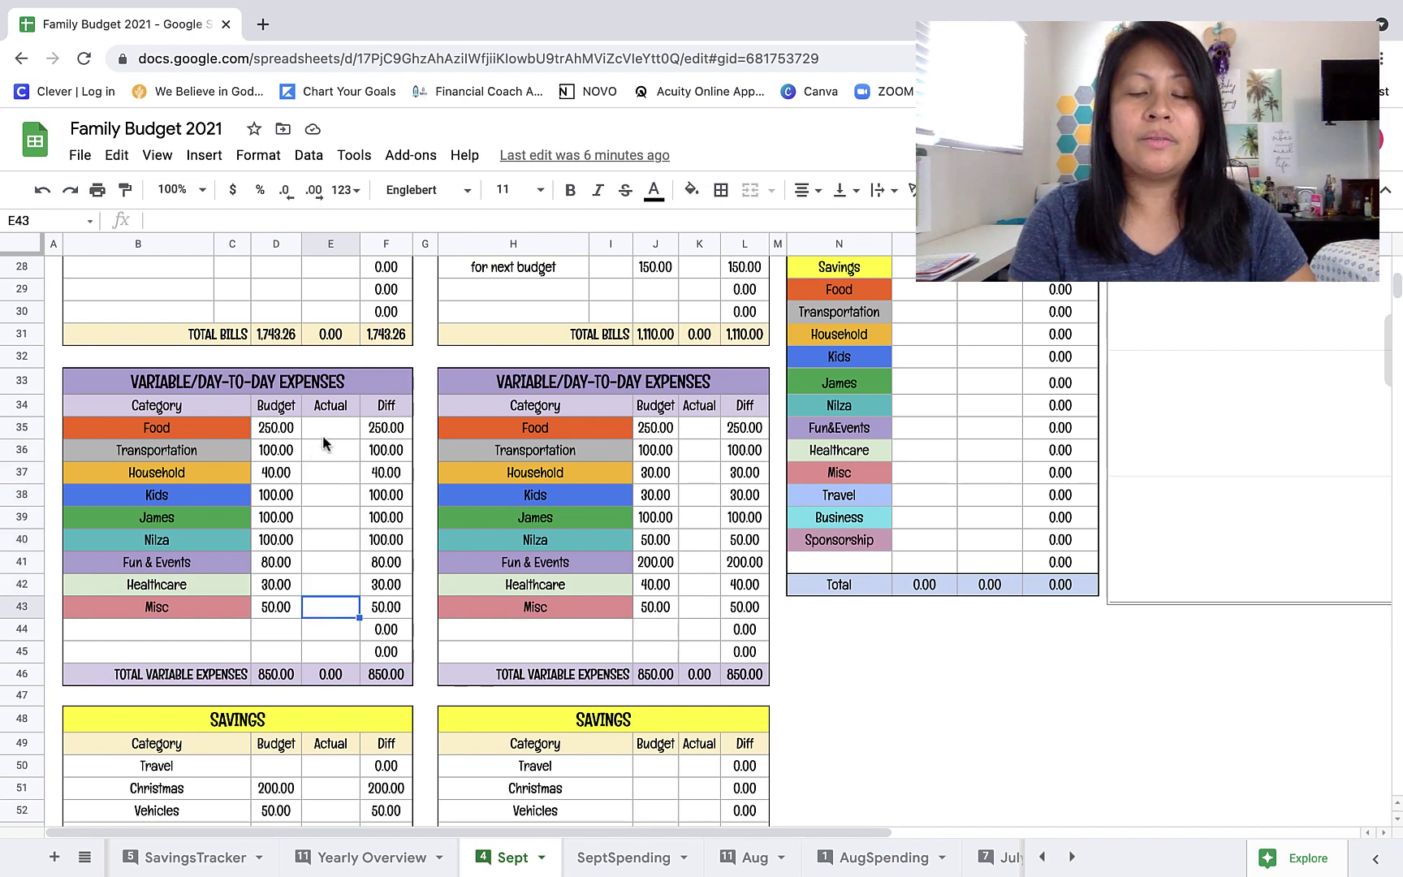
pyautogui.click(619, 866)
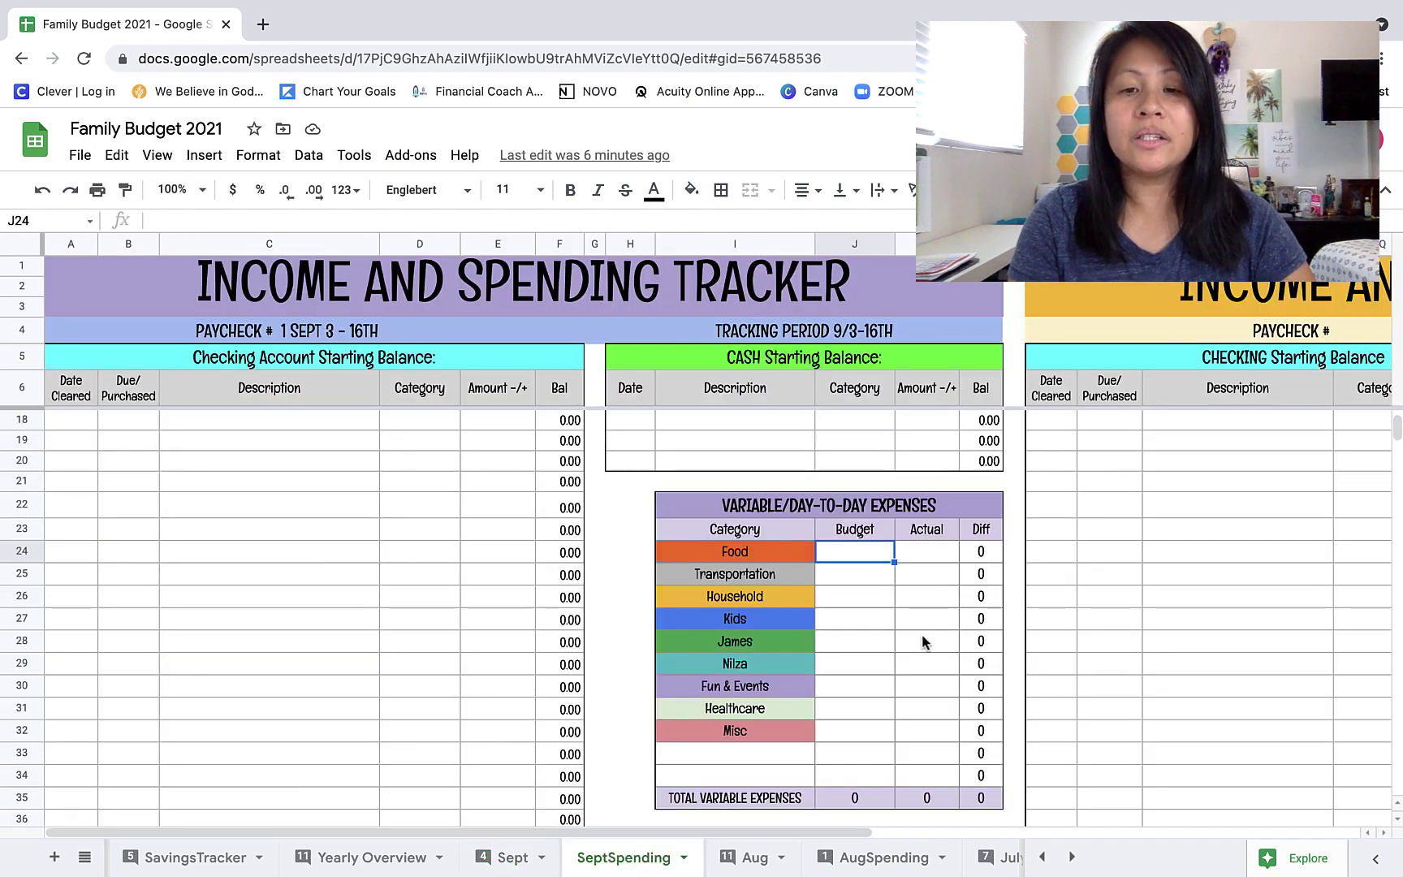
pyautogui.click(512, 859)
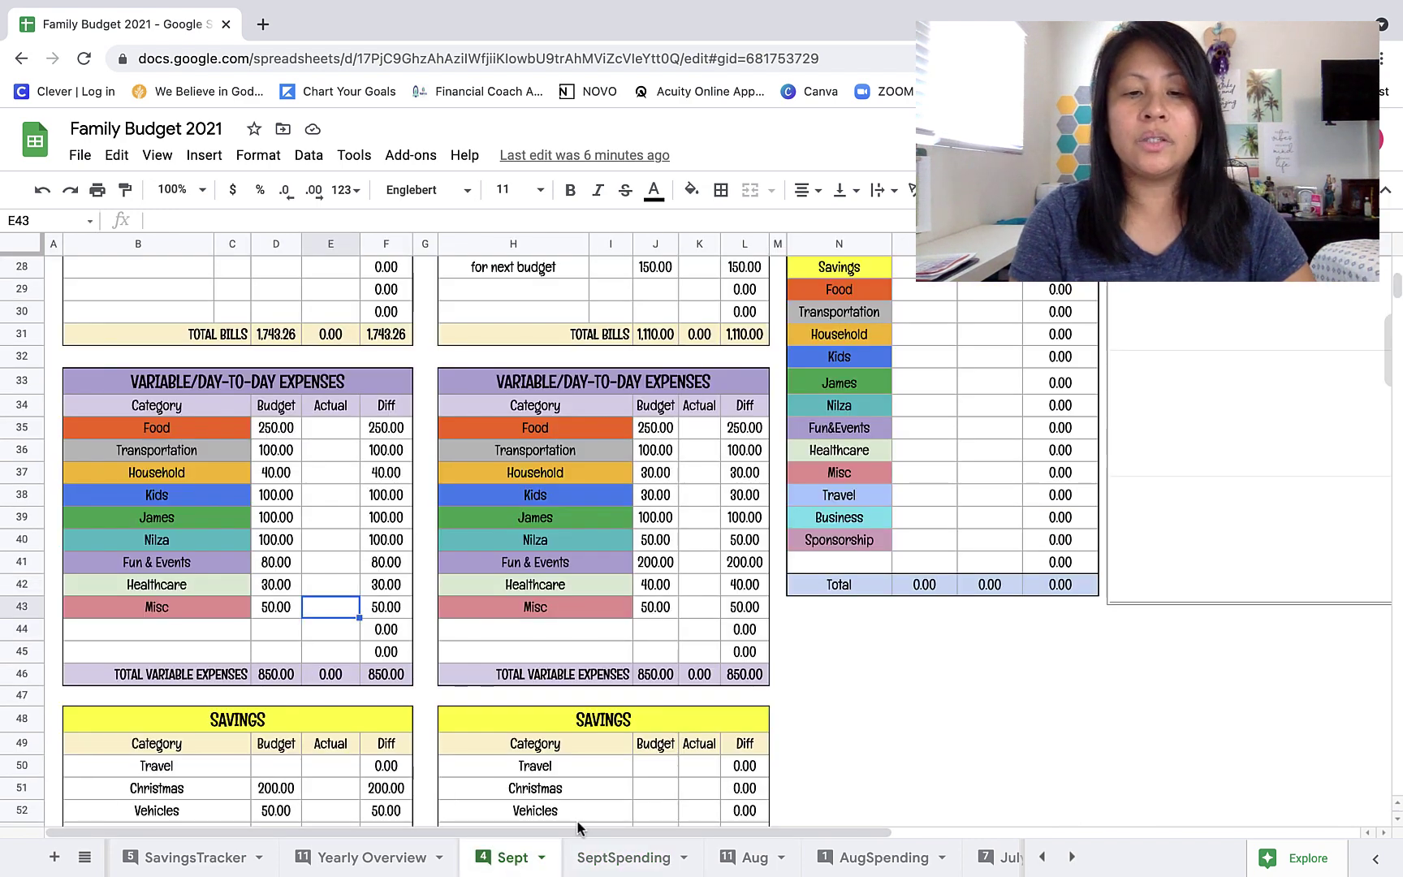
# - On the SeptSpending sheet, add 2043.86 to the Checking Account Starting Balance heading and 5 to the CASH Starting Balance heading
pyautogui.click(607, 859)
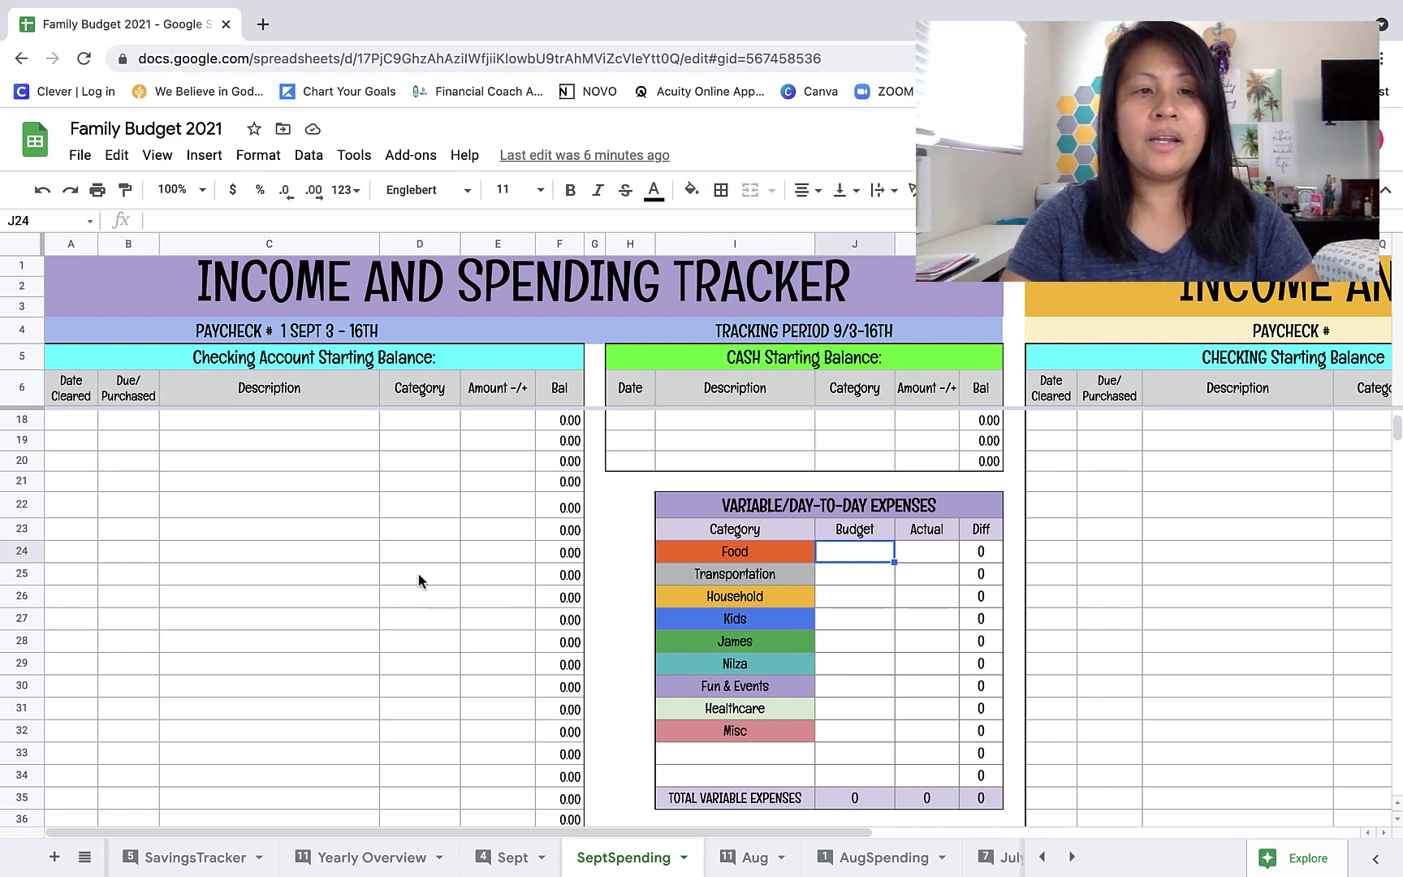
pyautogui.scroll(5, 373, 533)
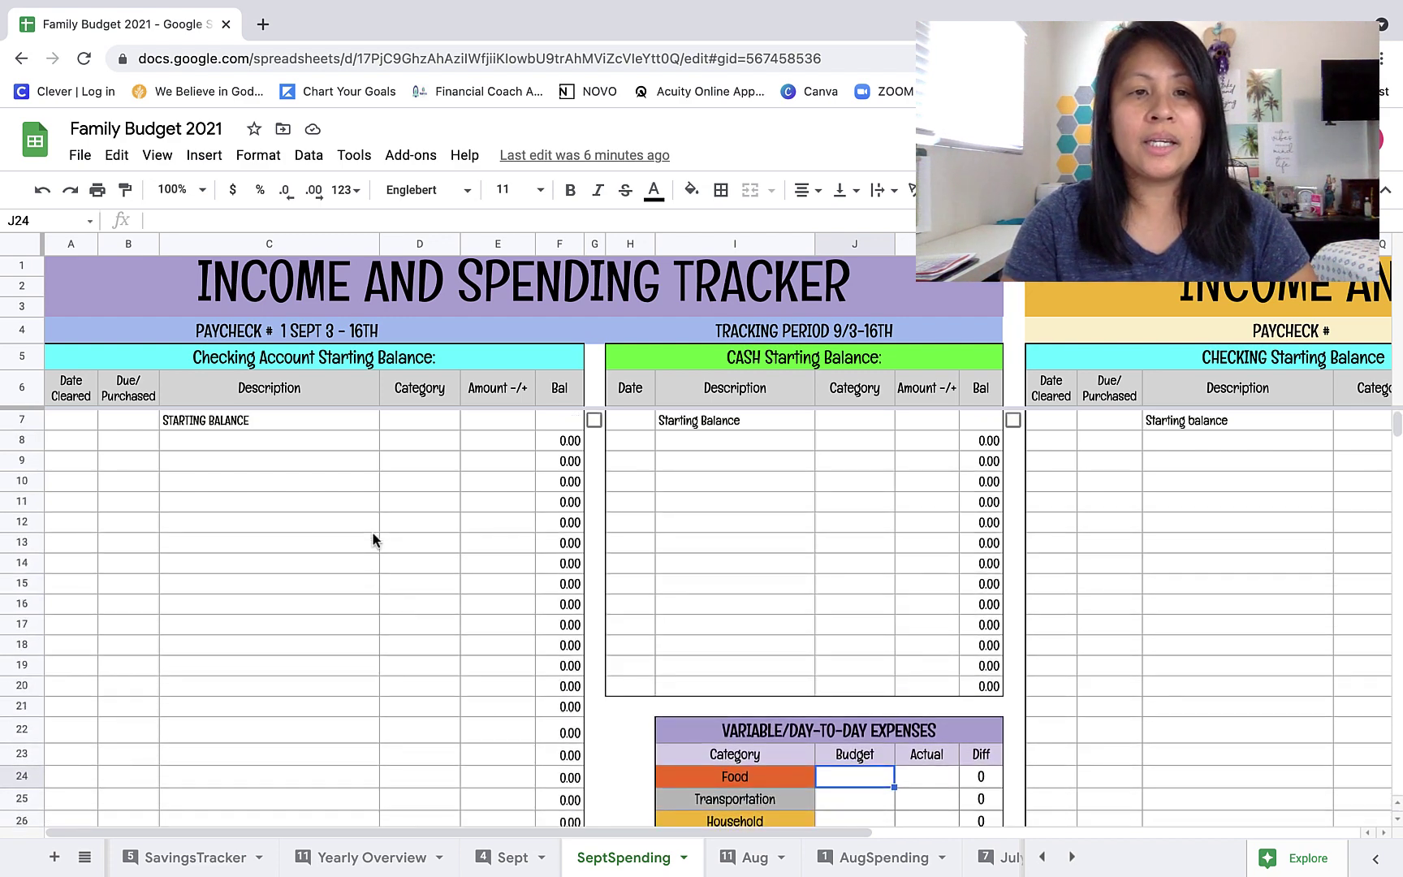
pyautogui.click(414, 424)
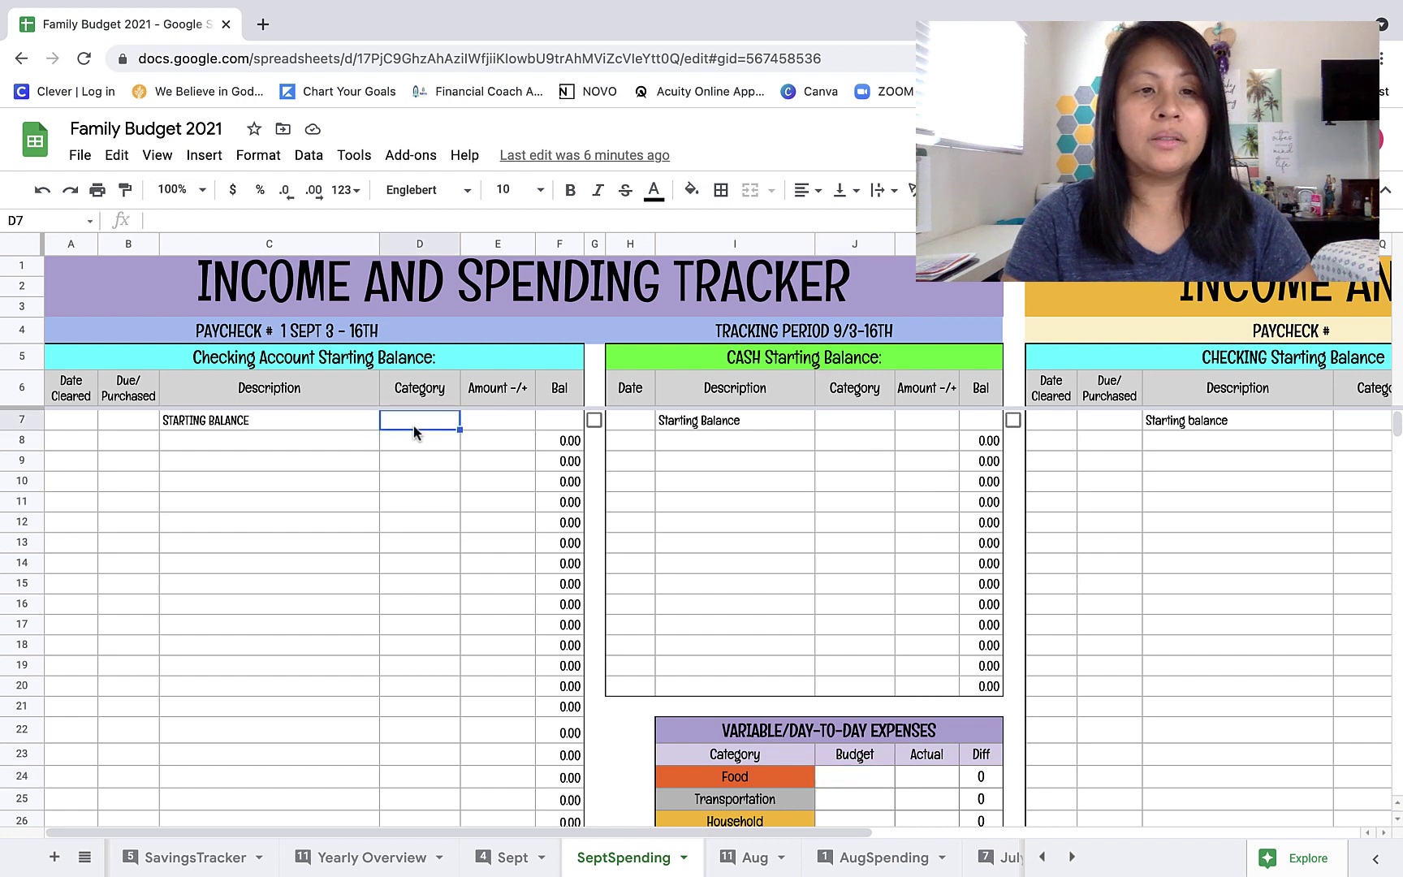
pyautogui.doubleClick(458, 367)
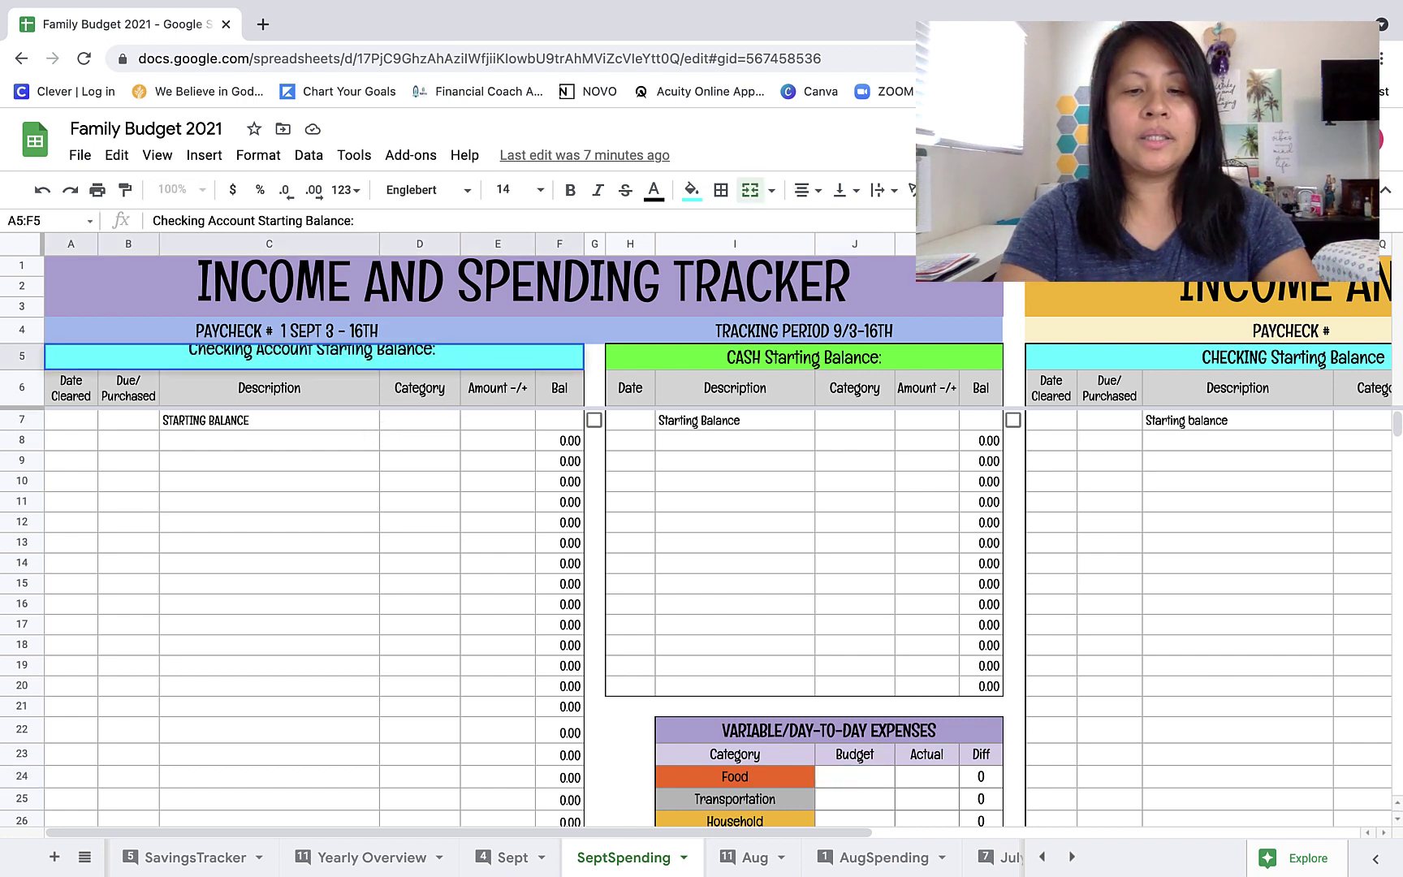
pyautogui.write('2043.')
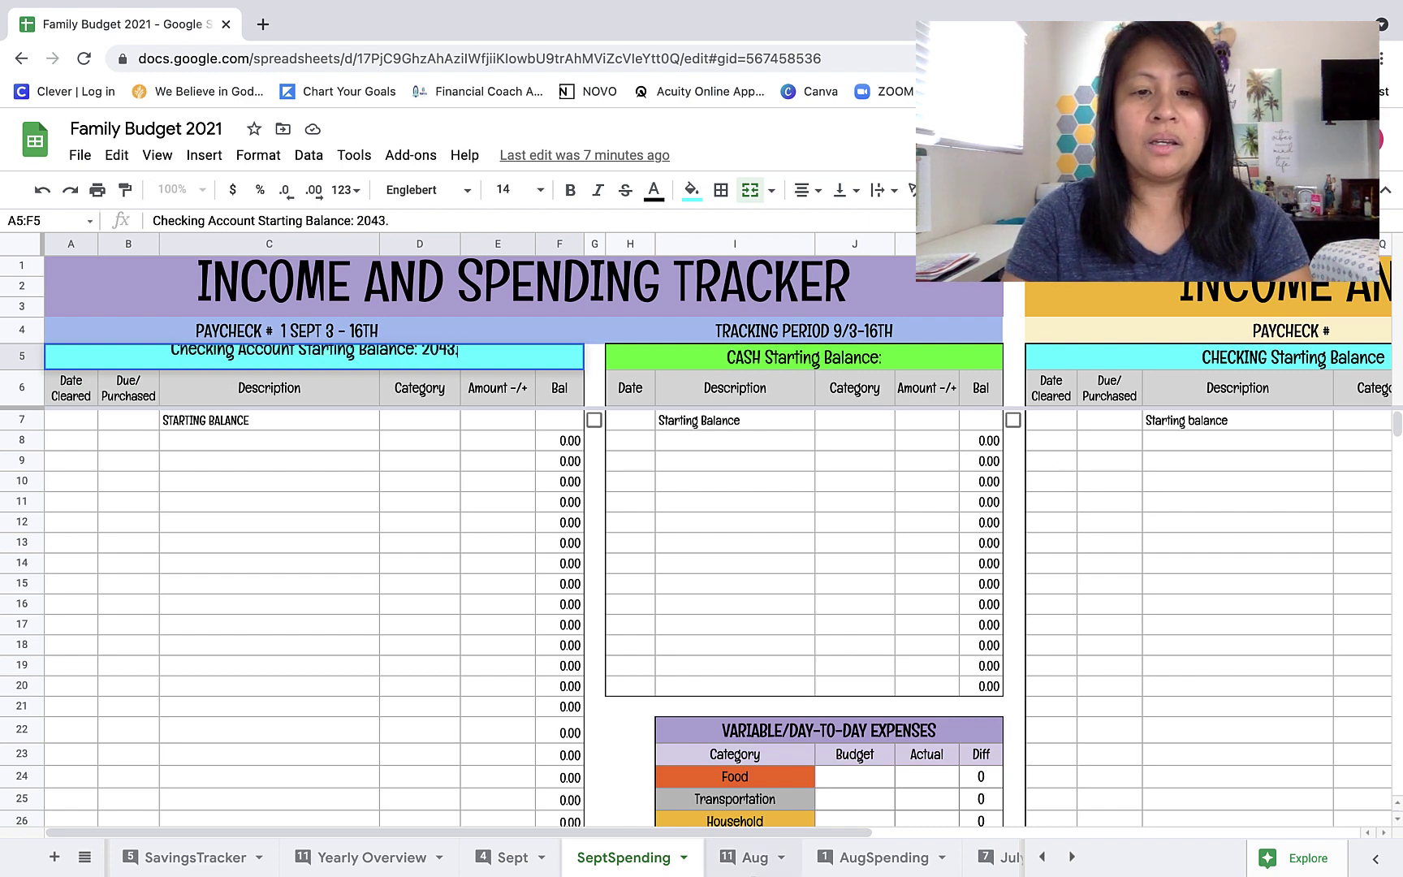
pyautogui.click(517, 858)
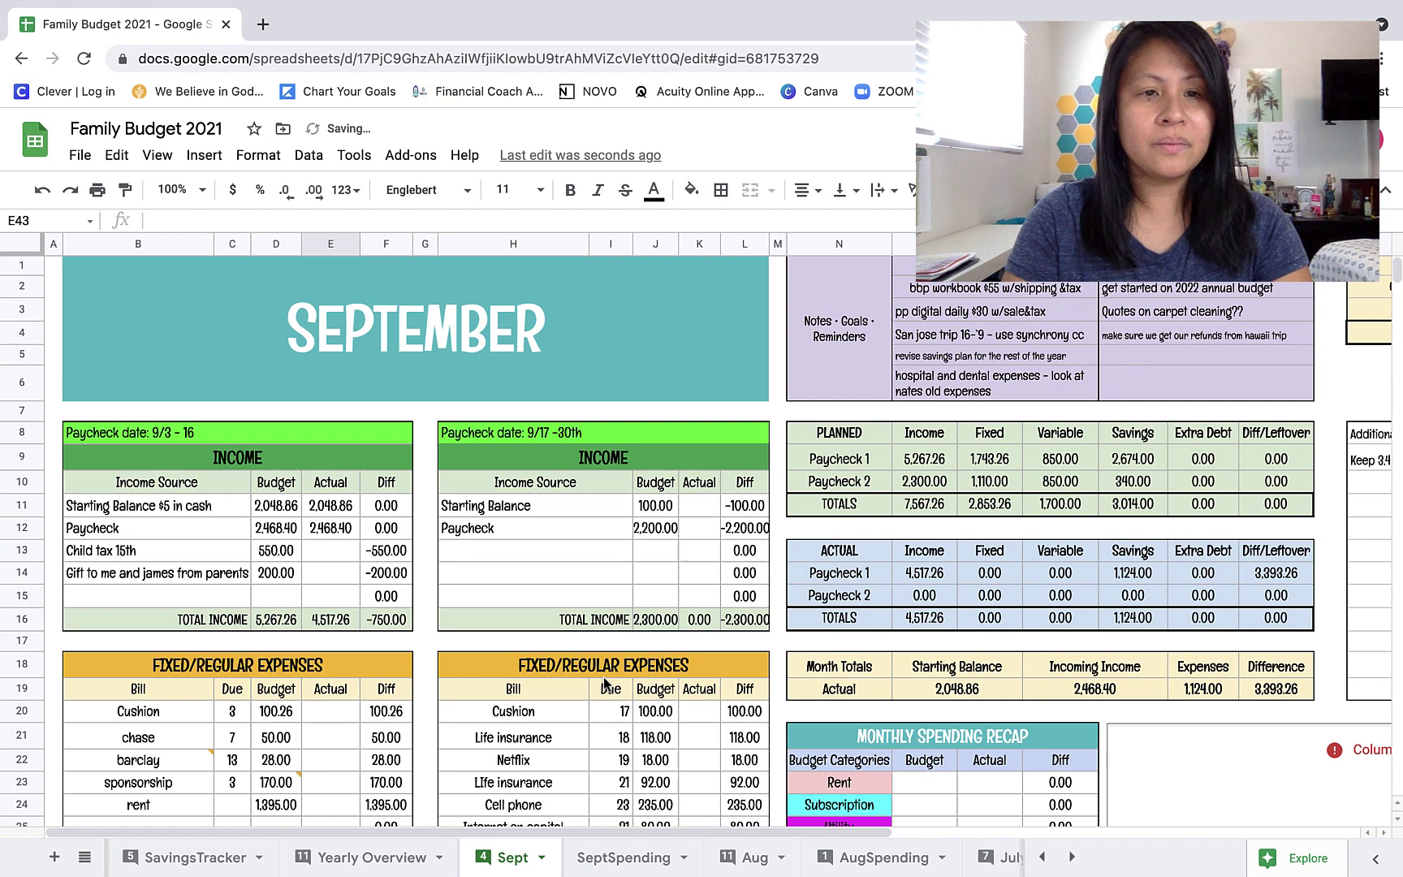
pyautogui.click(627, 857)
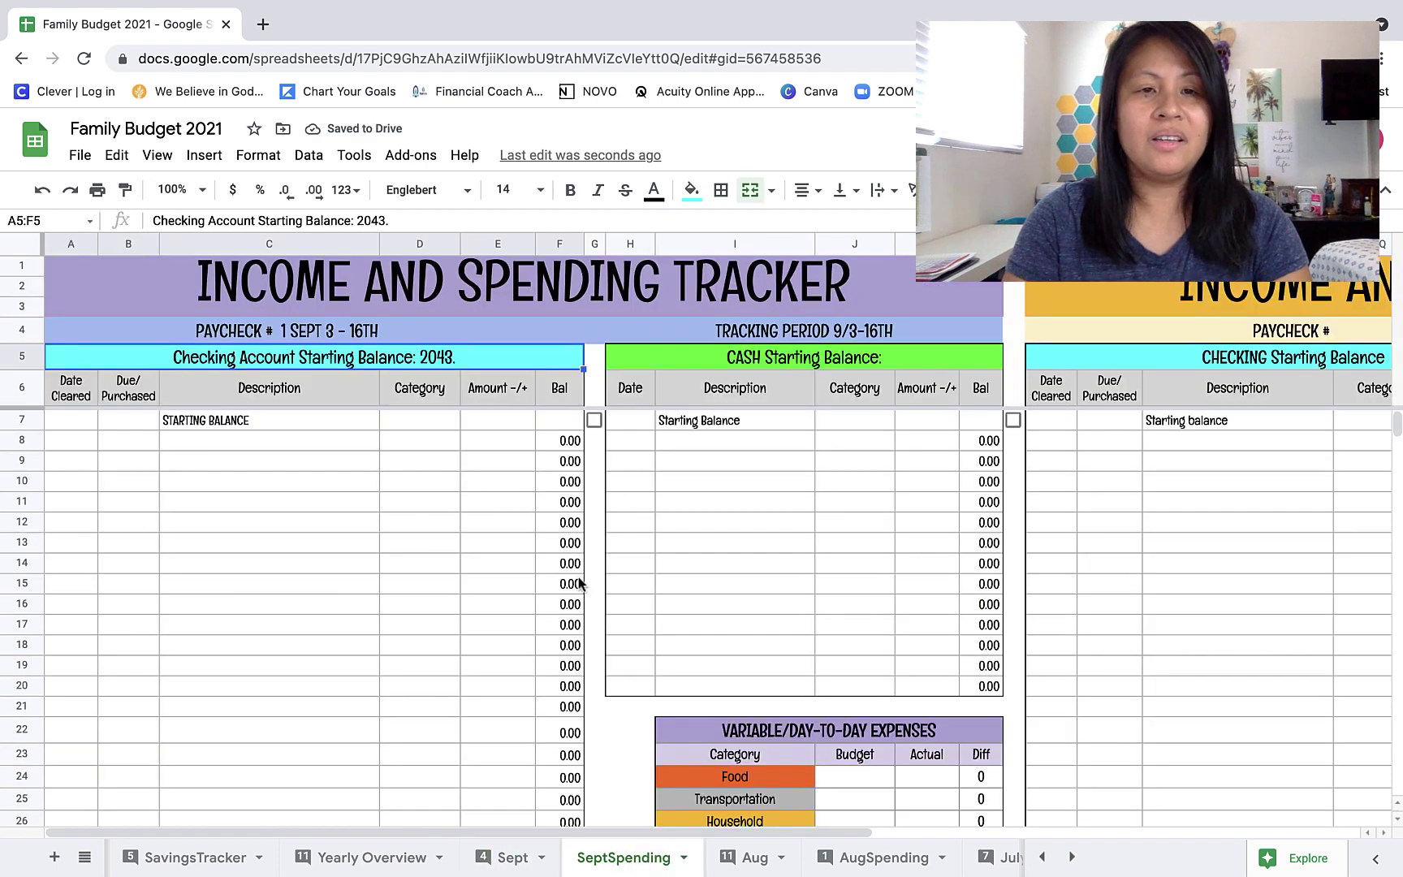
pyautogui.doubleClick(483, 367)
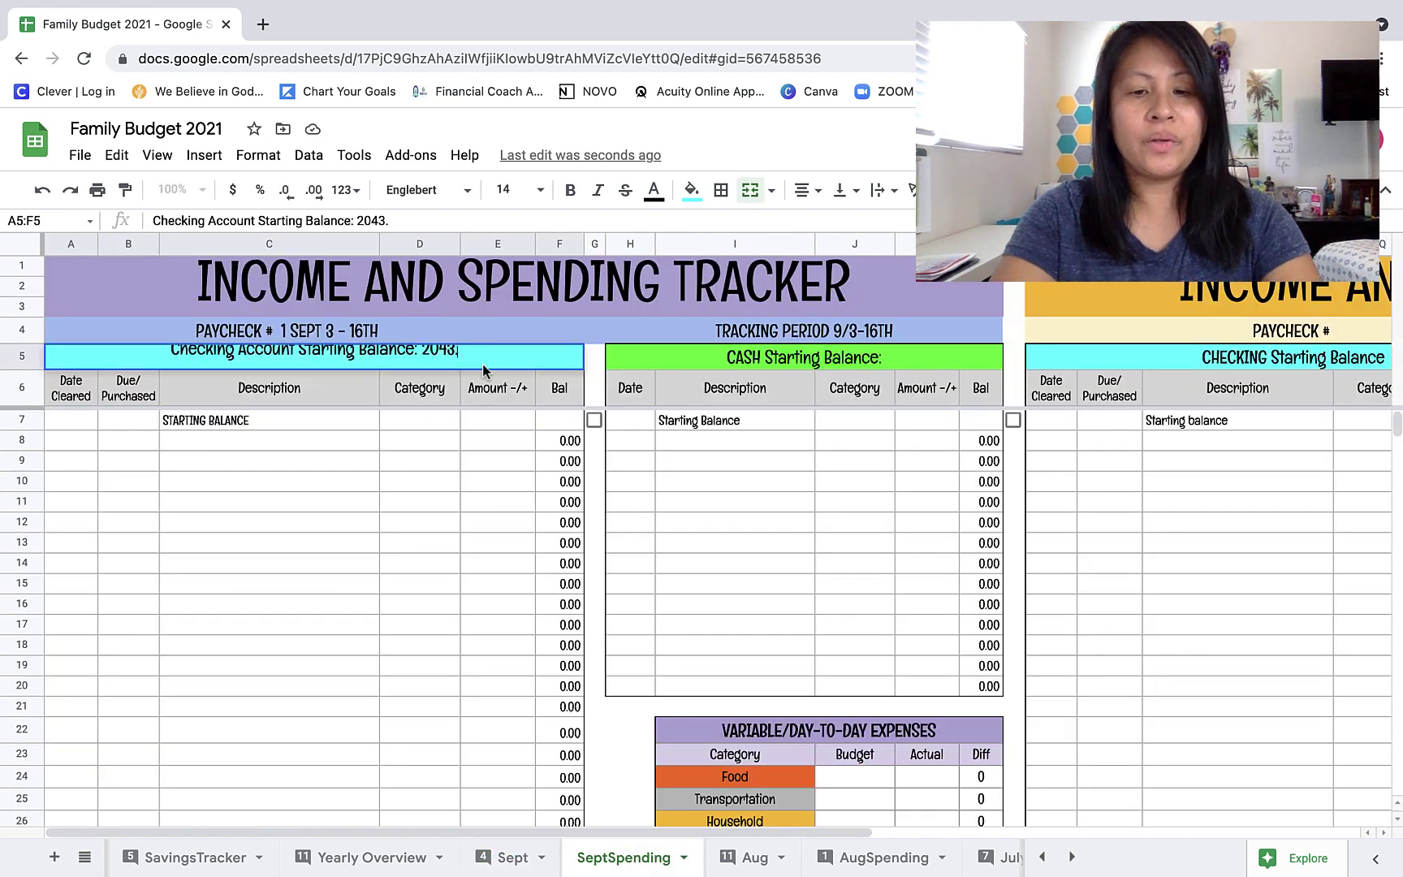
pyautogui.write('86')
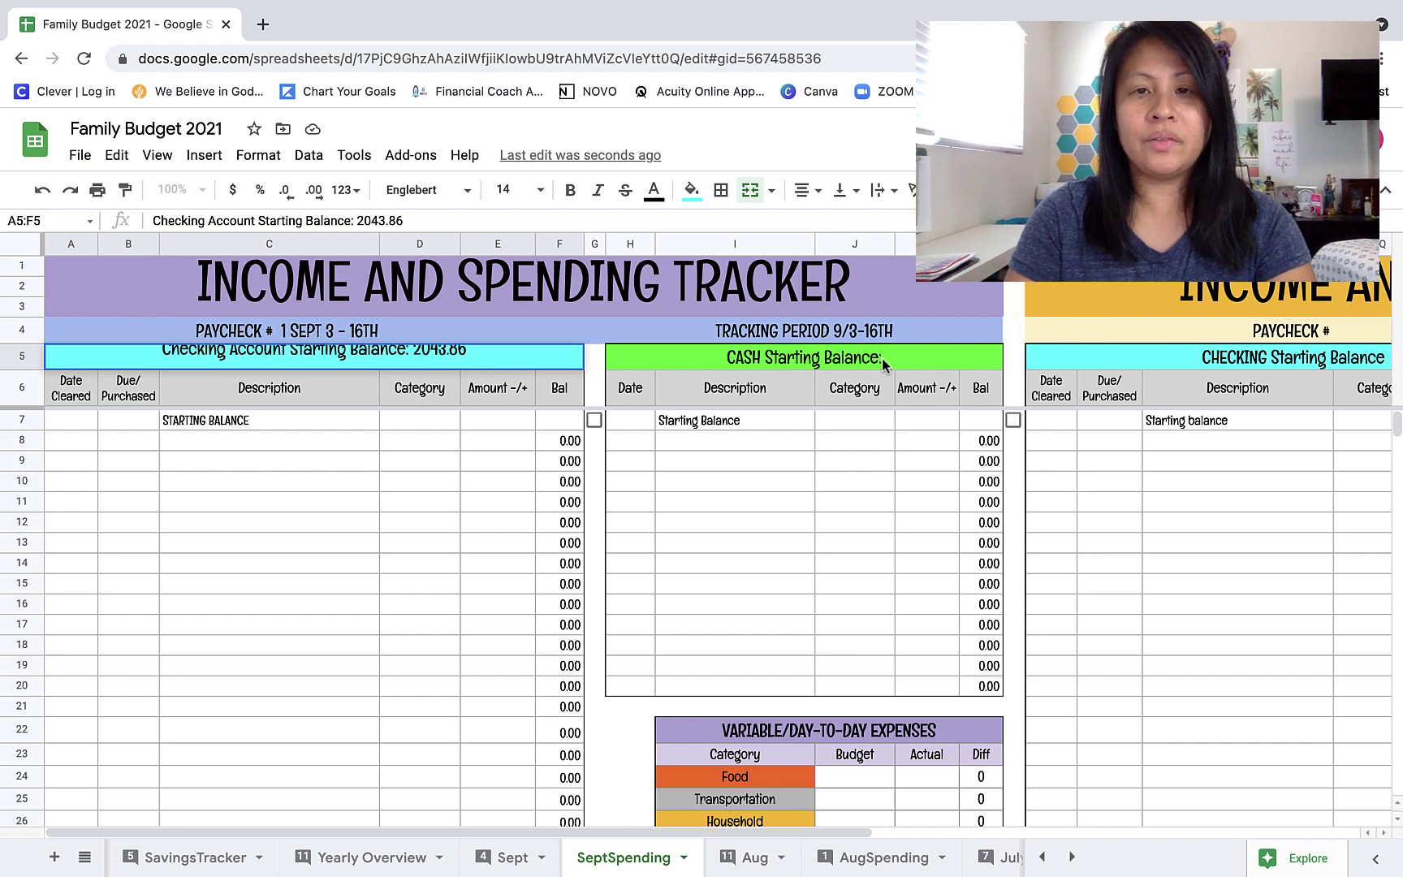
pyautogui.doubleClick(884, 365)
pyautogui.write('5')
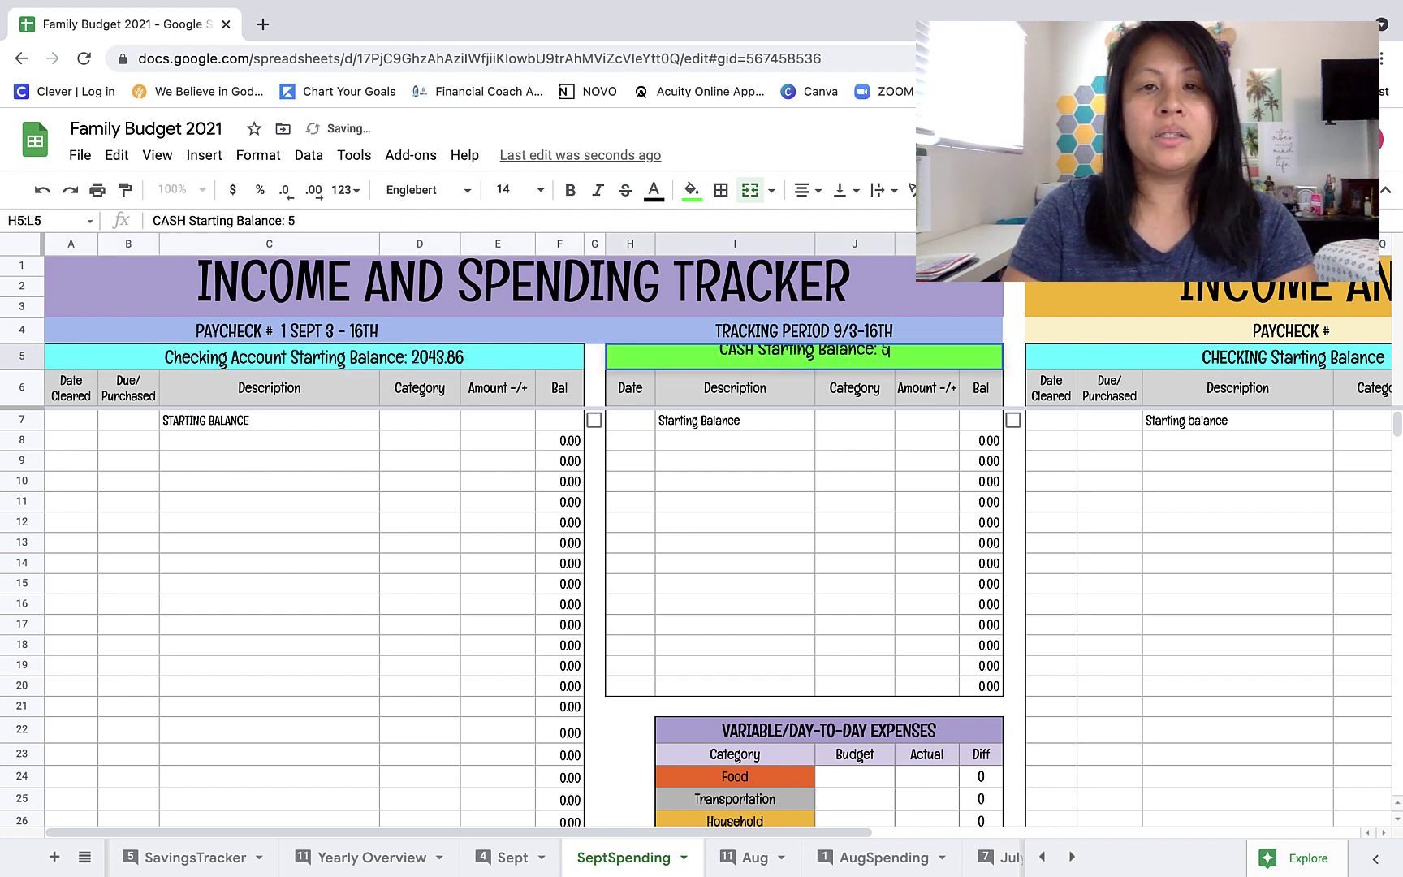
# - Enter the starting balances in the Bal column of row 7: 2043.86 for checking and 5 for cash
pyautogui.click(546, 422)
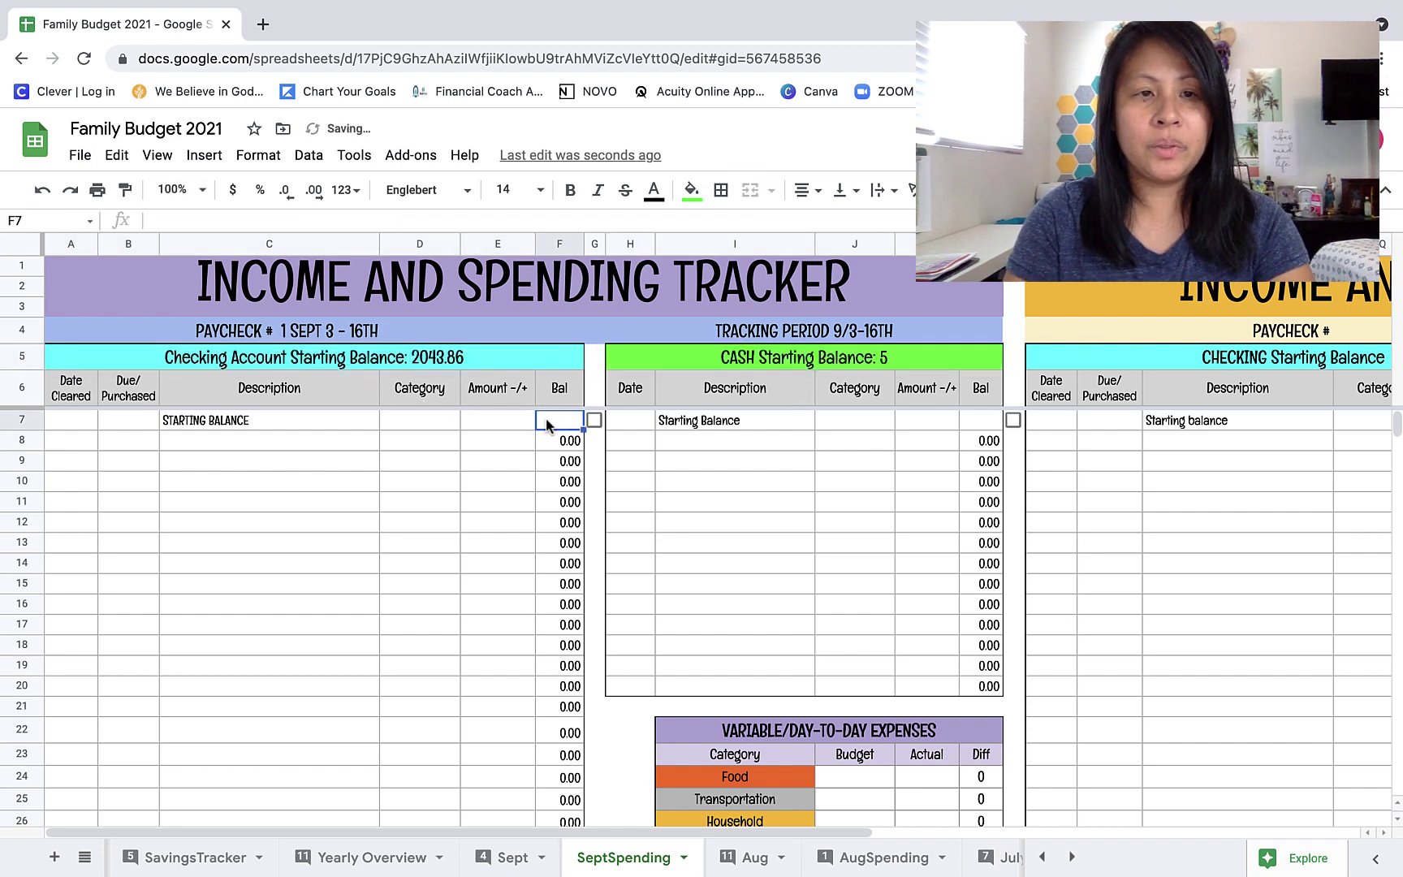
pyautogui.write('2043')
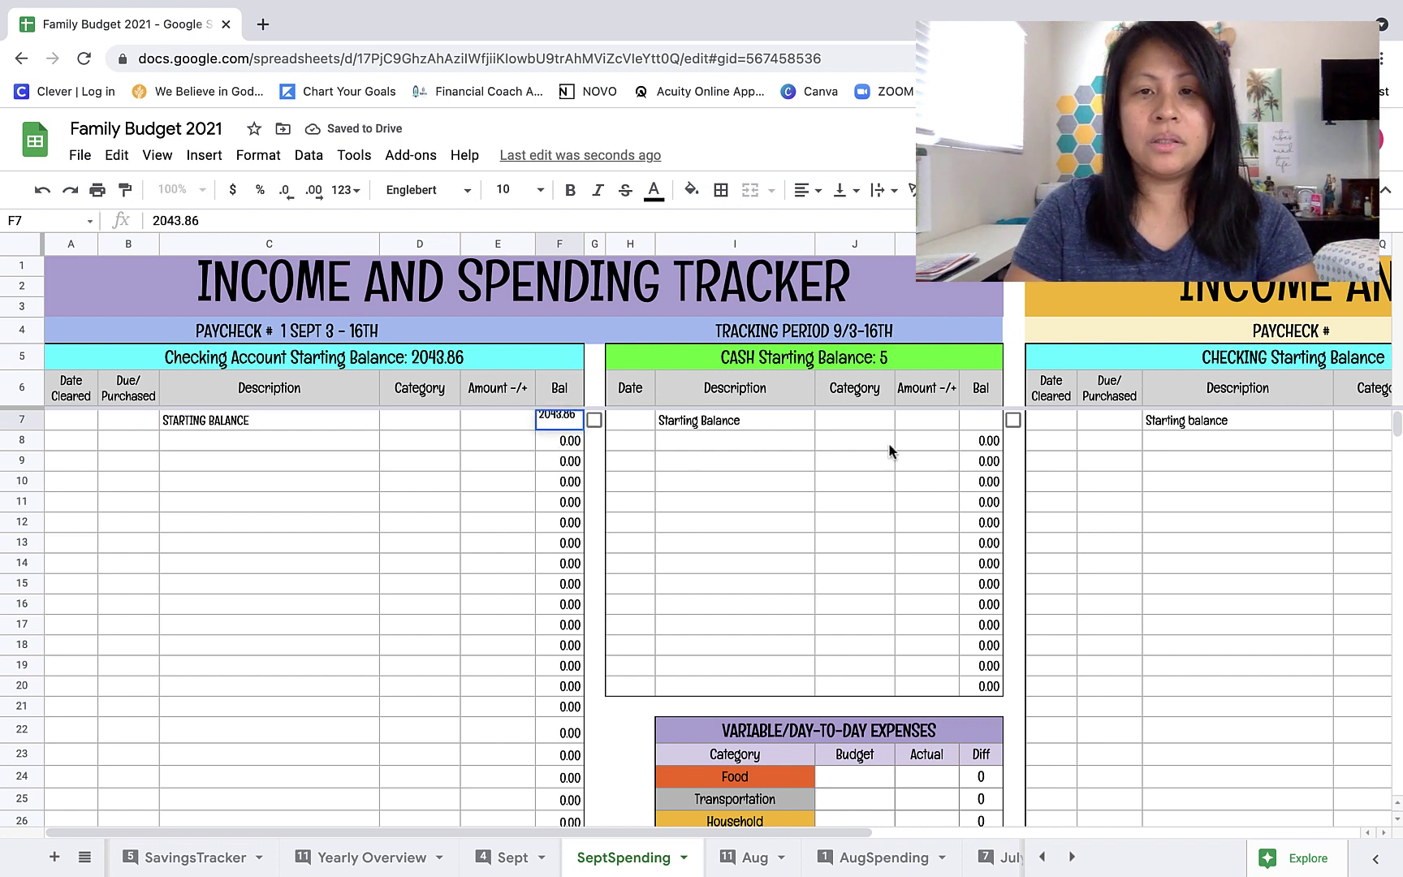
pyautogui.write('.86')
pyautogui.click(908, 422)
pyautogui.write('5')
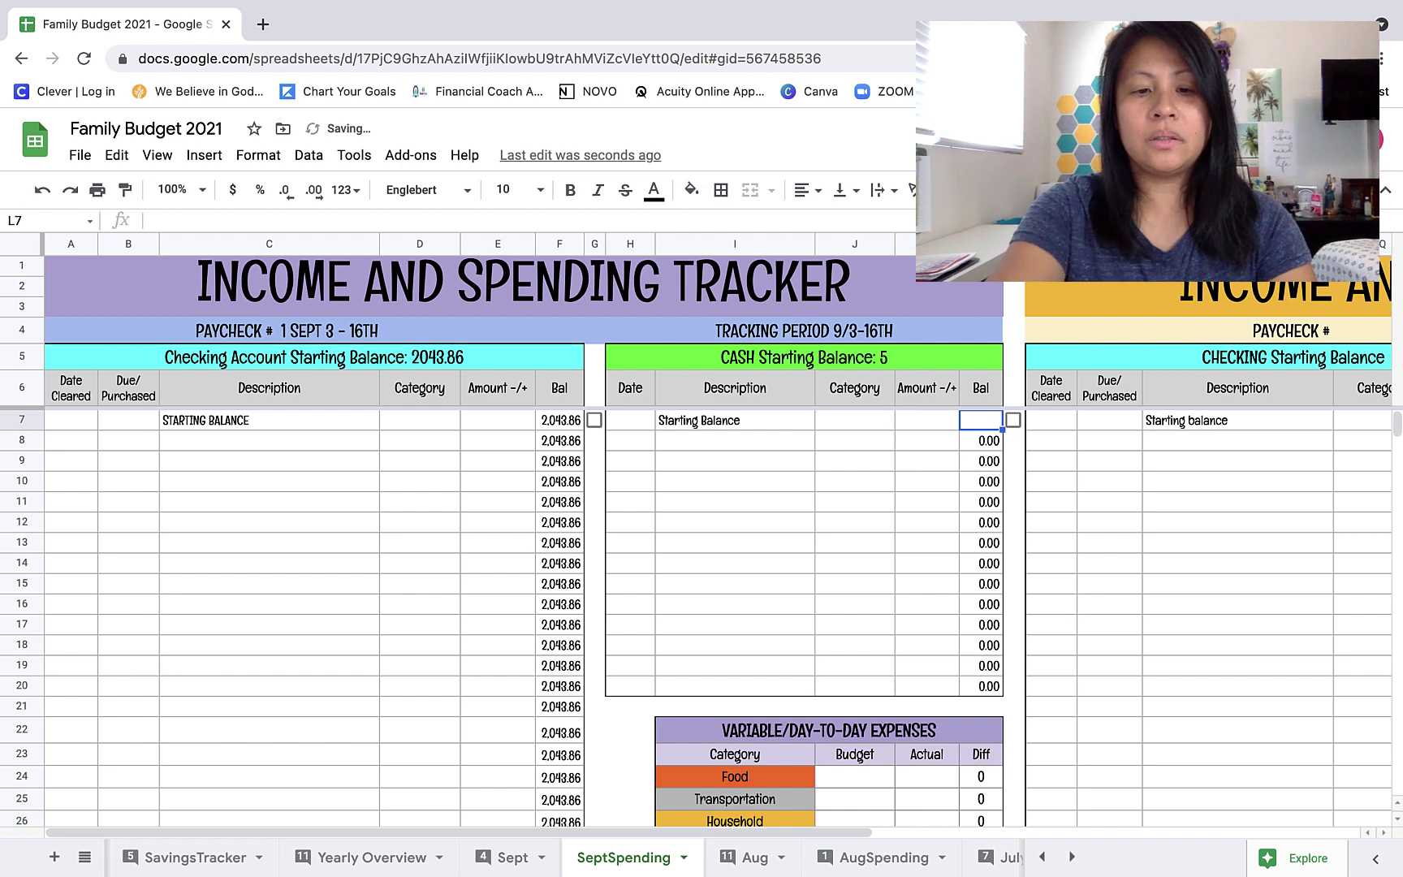
pyautogui.press('Return')
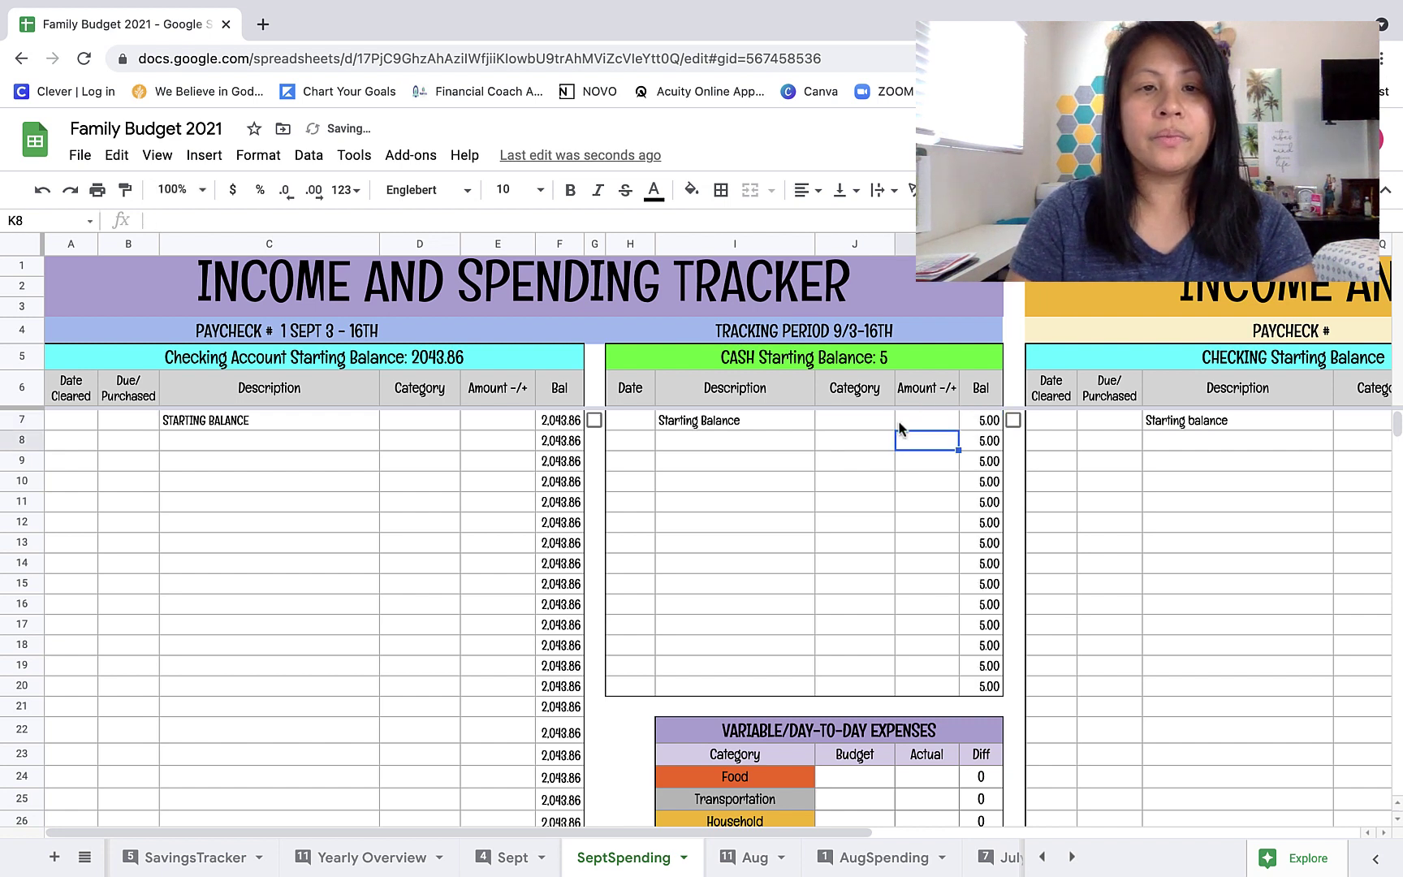
pyautogui.click(166, 440)
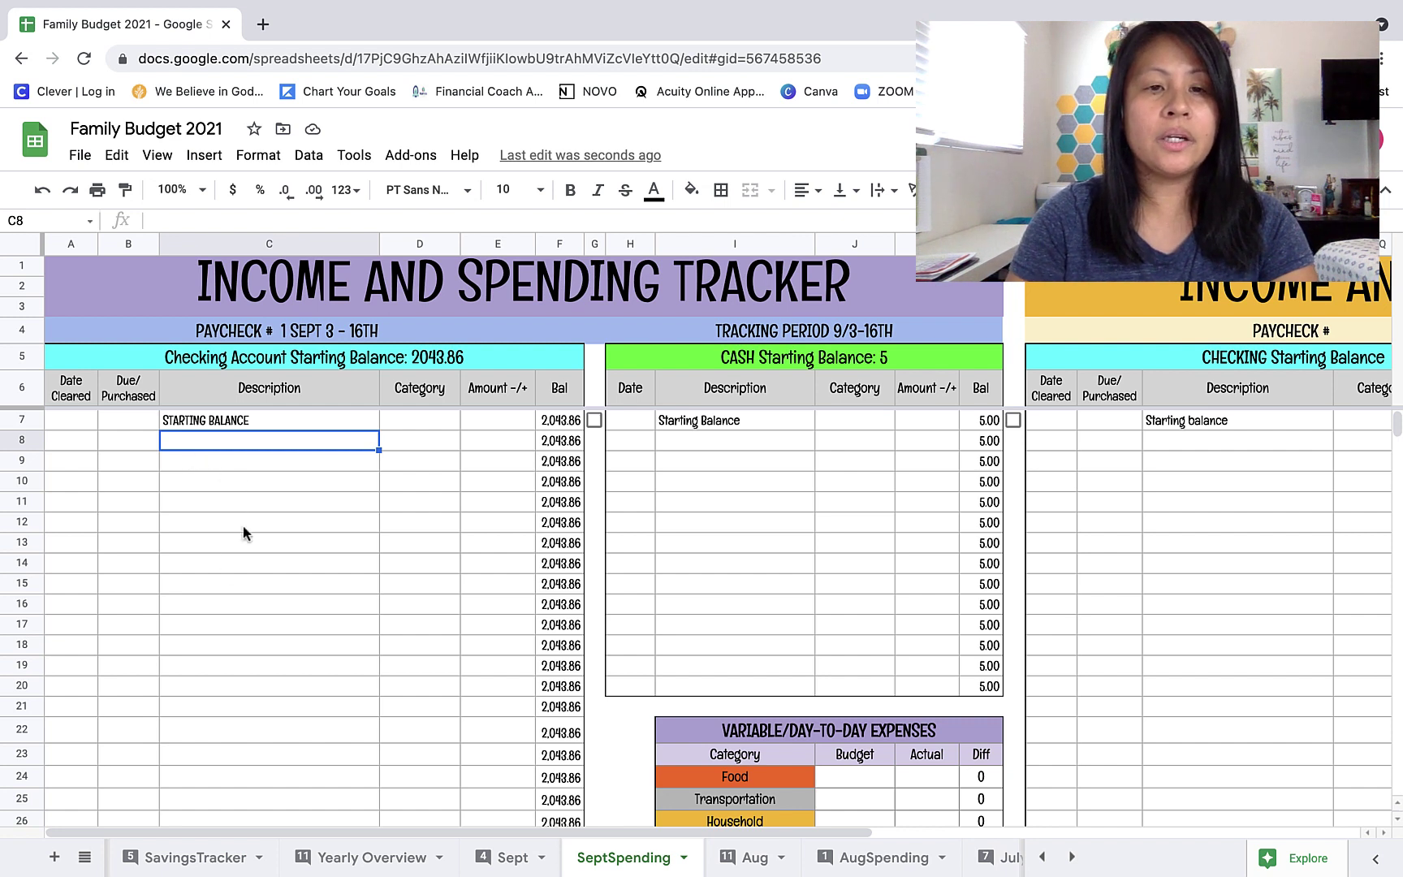
pyautogui.click(66, 441)
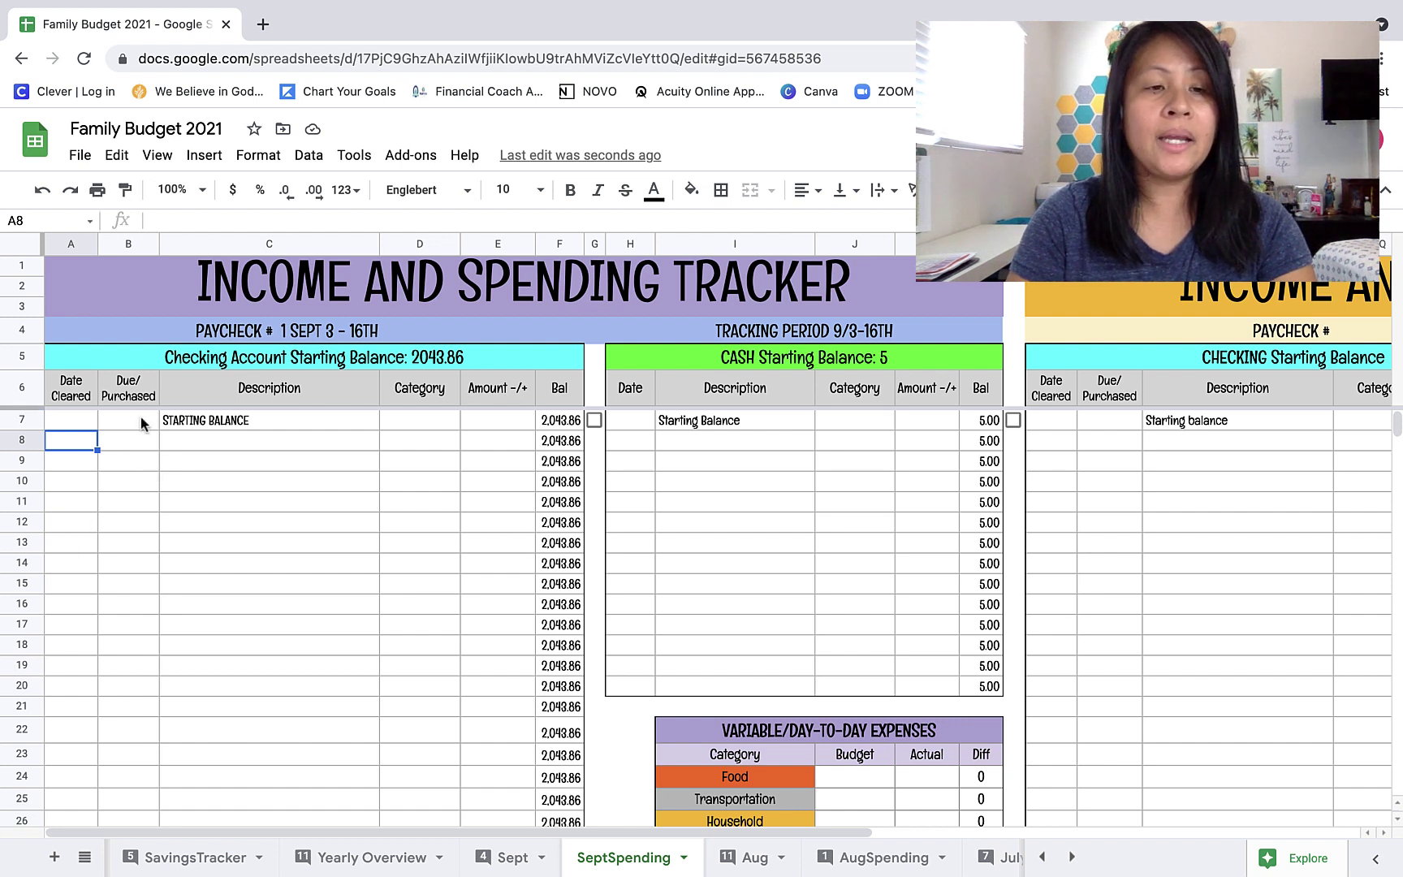
pyautogui.click(139, 444)
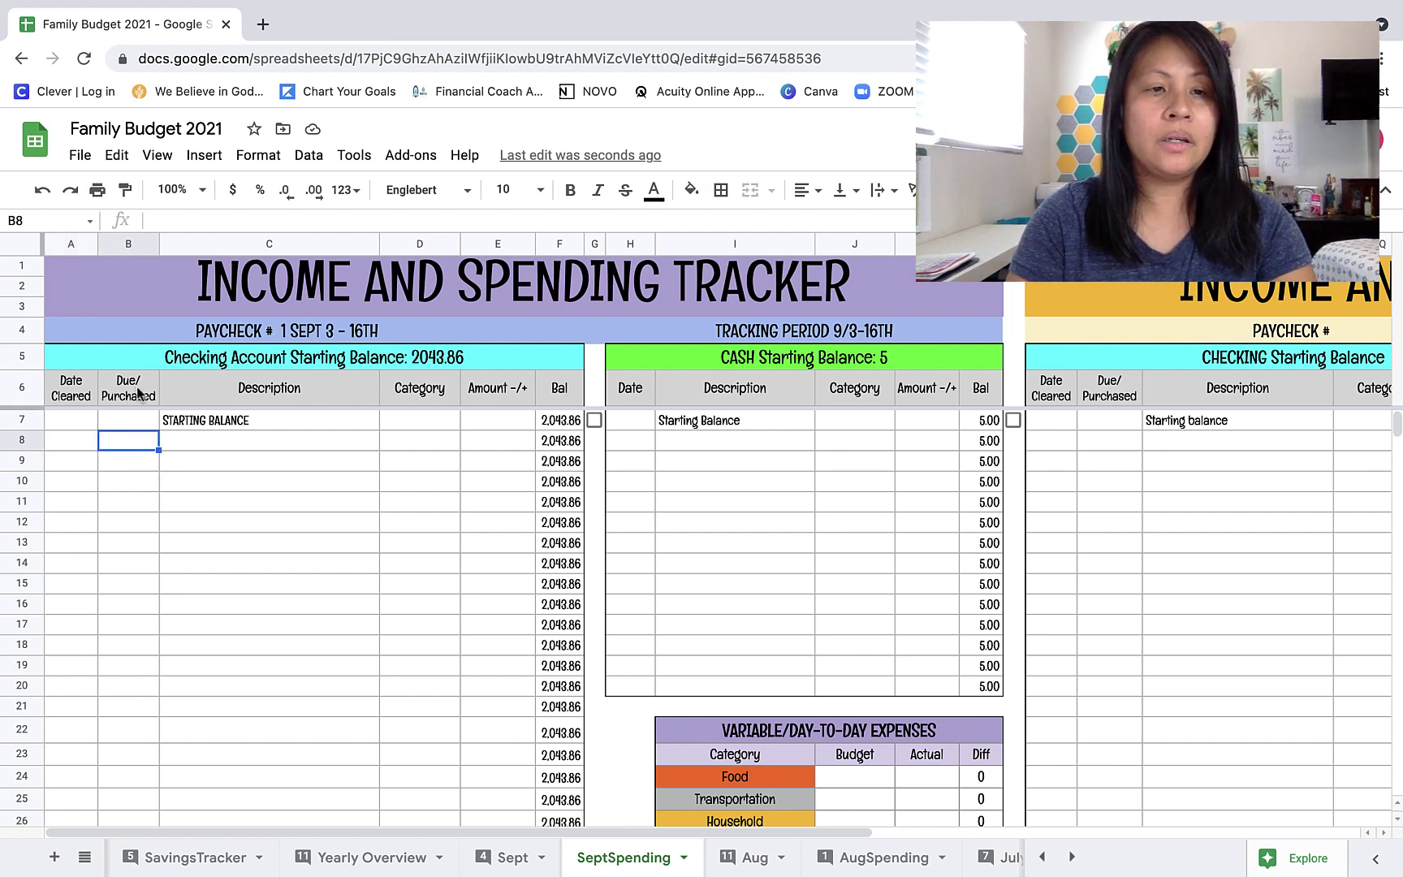
pyautogui.click(230, 448)
pyautogui.click(493, 426)
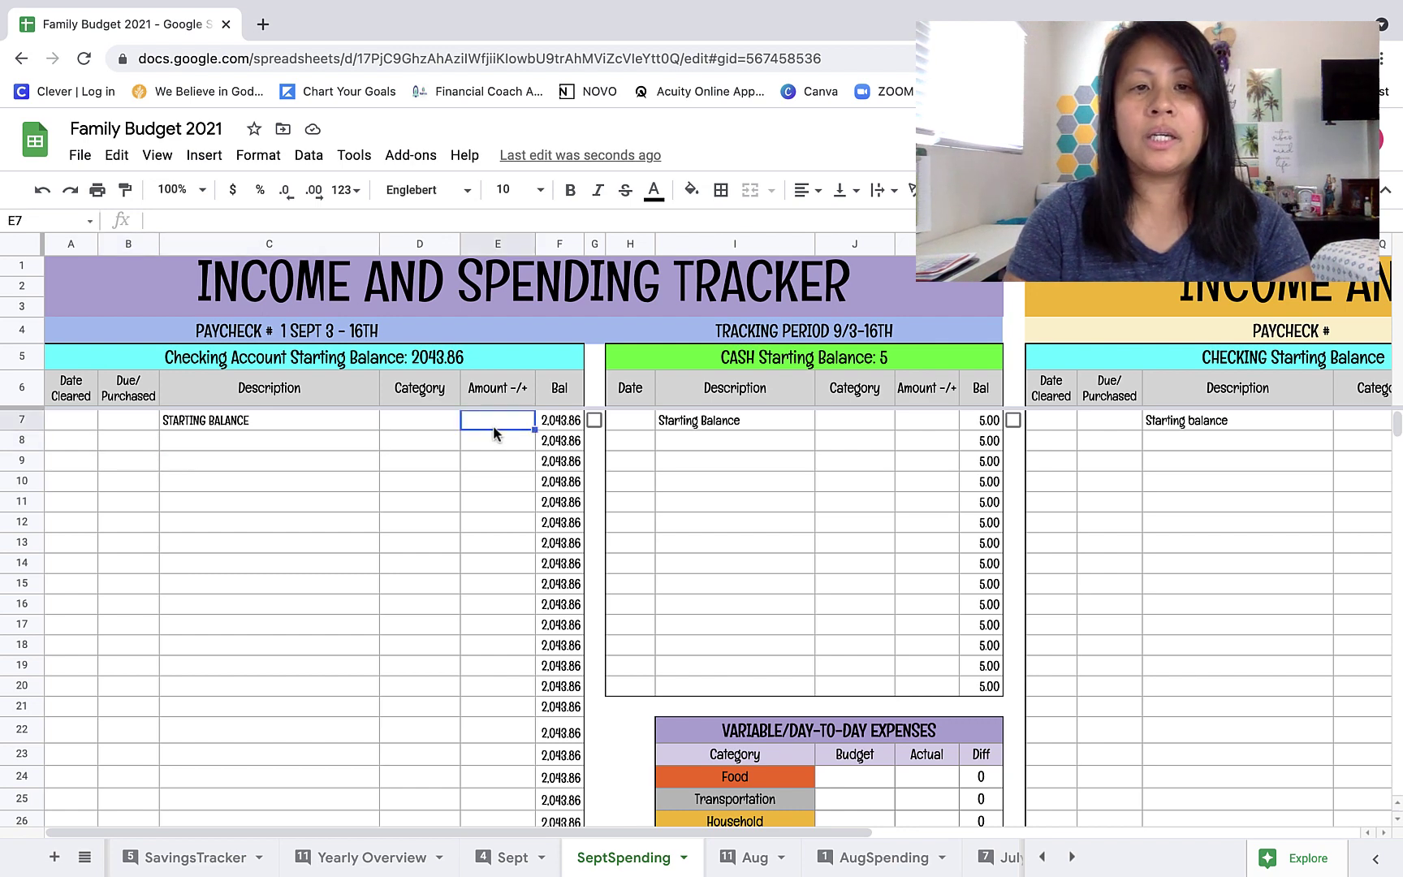
pyautogui.press('Left')
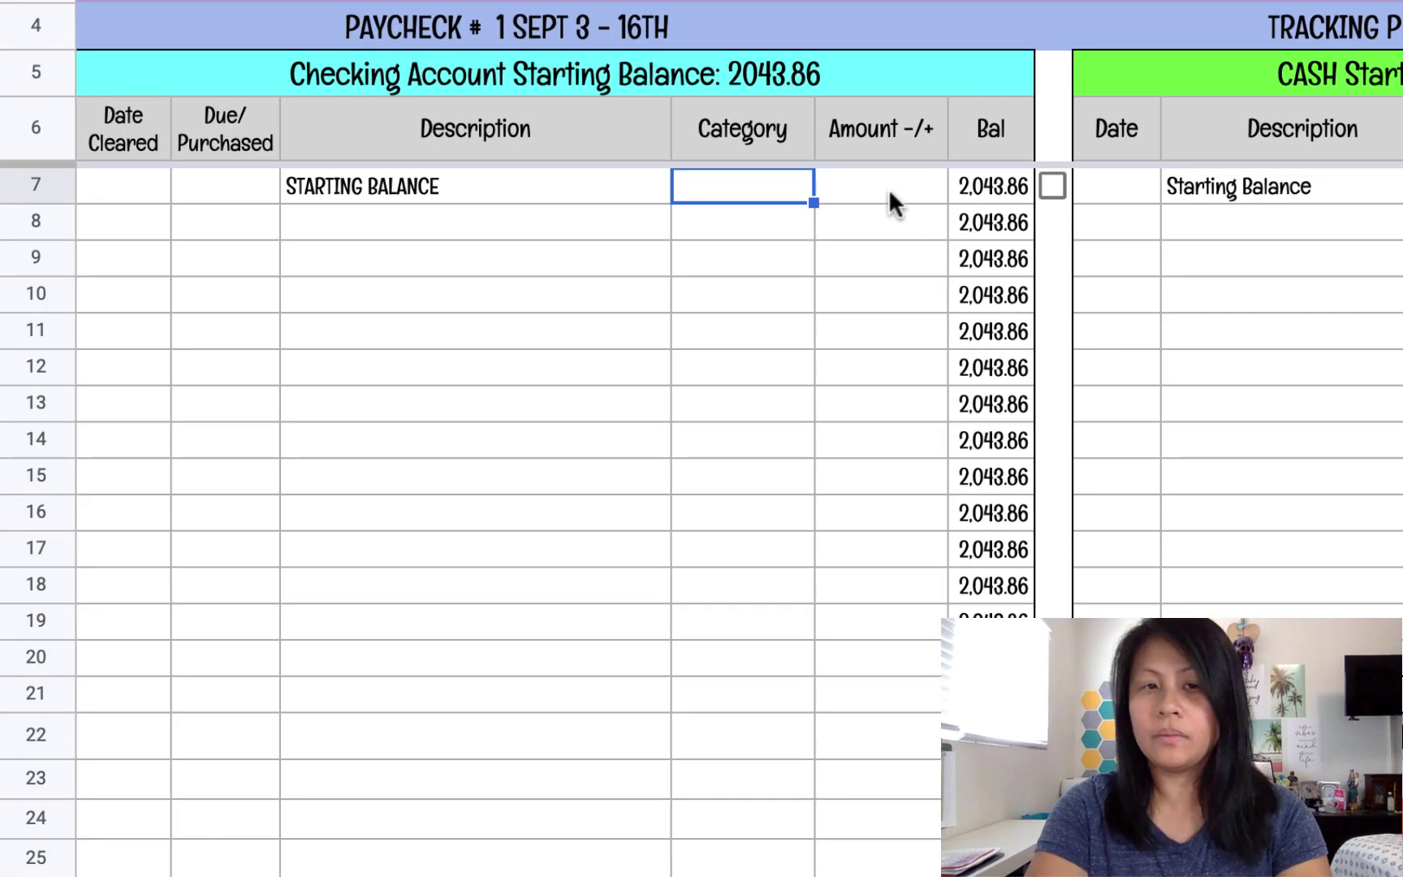
pyautogui.write('income')
pyautogui.press('Tab')
pyautogui.write('=')
pyautogui.press('BackSpace')
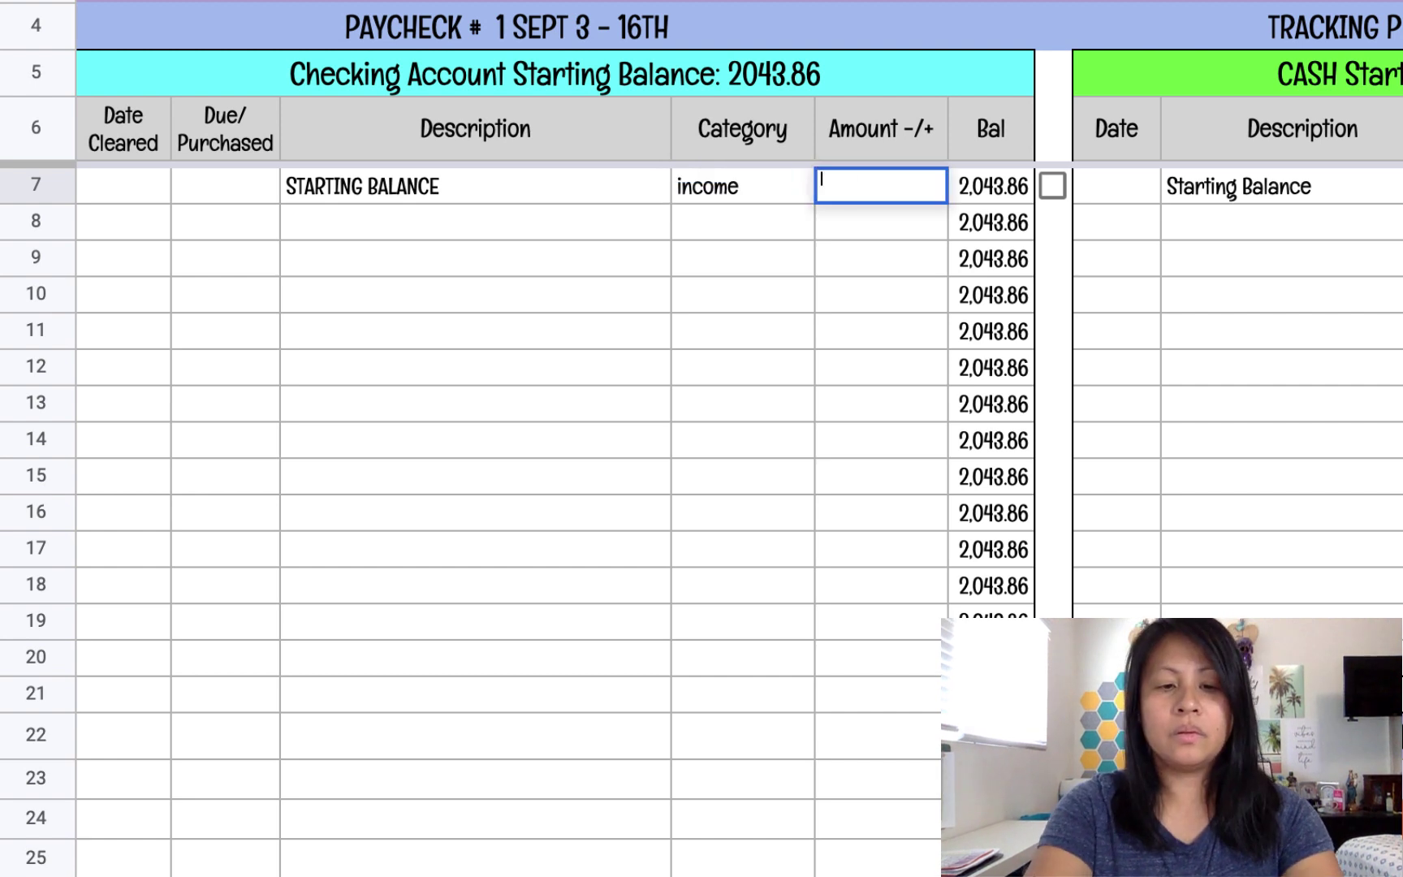
pyautogui.write('2468.40')
pyautogui.press('Return')
pyautogui.hotkey('ctrl', 'z')
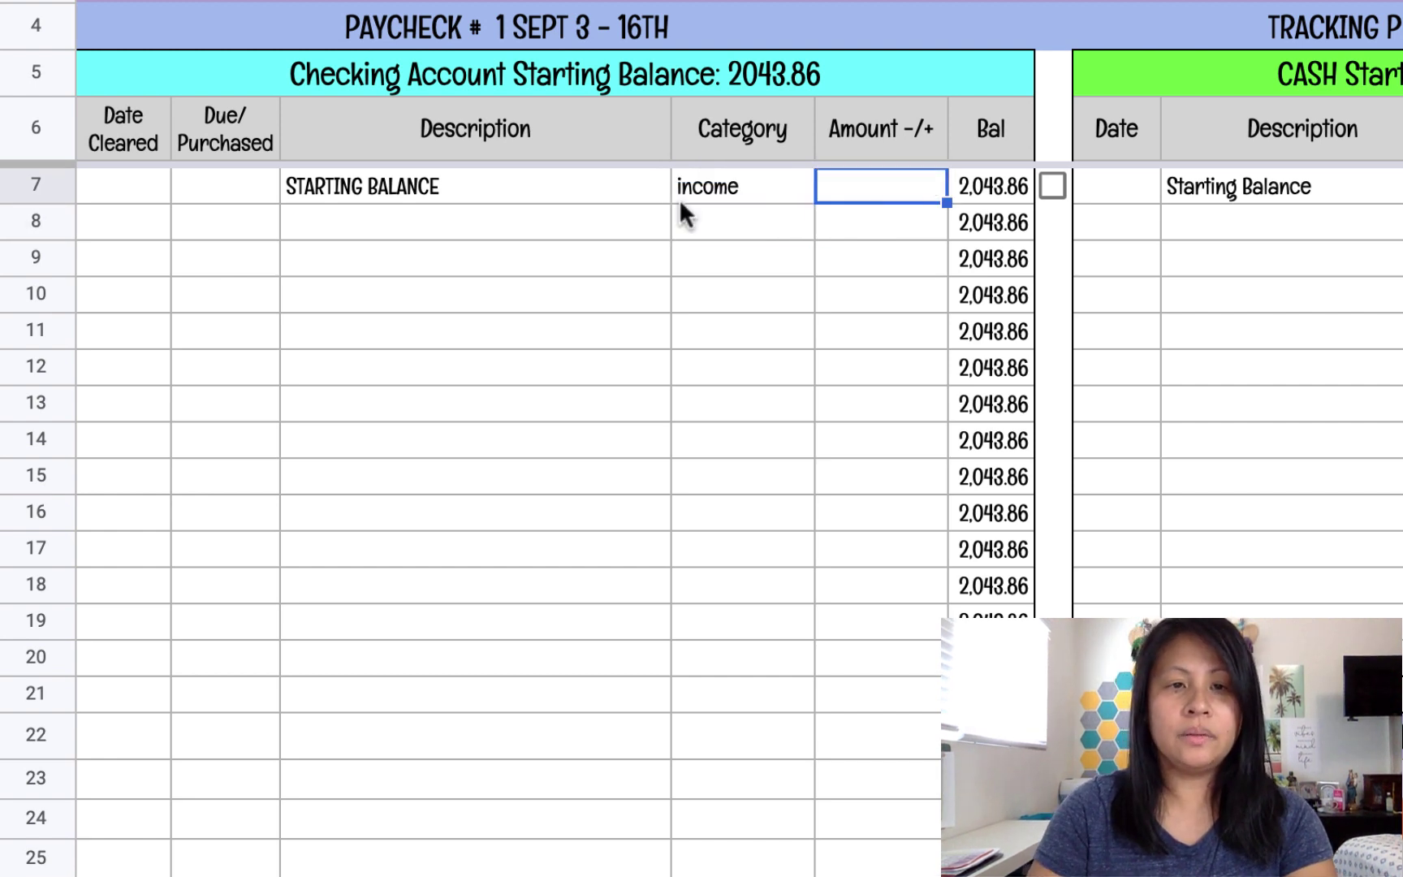
pyautogui.hotkey('ctrl', 'z')
# - In row 8 of the checking tracker, enter the description Paycheck with the category income
pyautogui.click(693, 234)
pyautogui.write('income')
pyautogui.press('Left')
pyautogui.write('Paychek')
pyautogui.press('BackSpace')
pyautogui.write('ch')
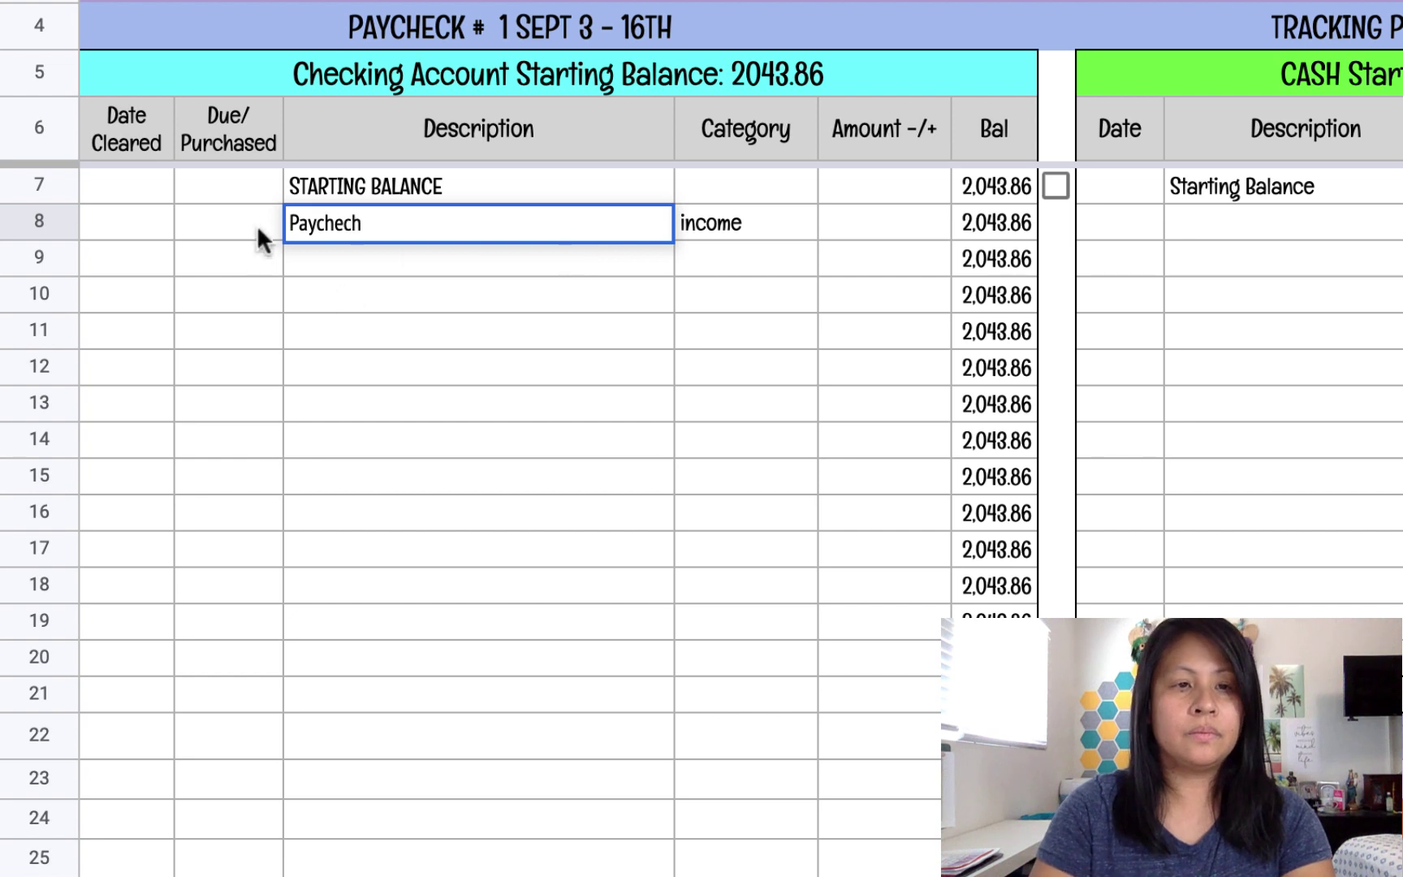
pyautogui.hotkey('ctrl', 'a')
pyautogui.write('Paycheck')
# - Complete the Paycheck row with 9/3 as both the purchased and cleared dates and an amount of 2468.40
pyautogui.click(264, 235)
pyautogui.write('9/3')
pyautogui.press('Left')
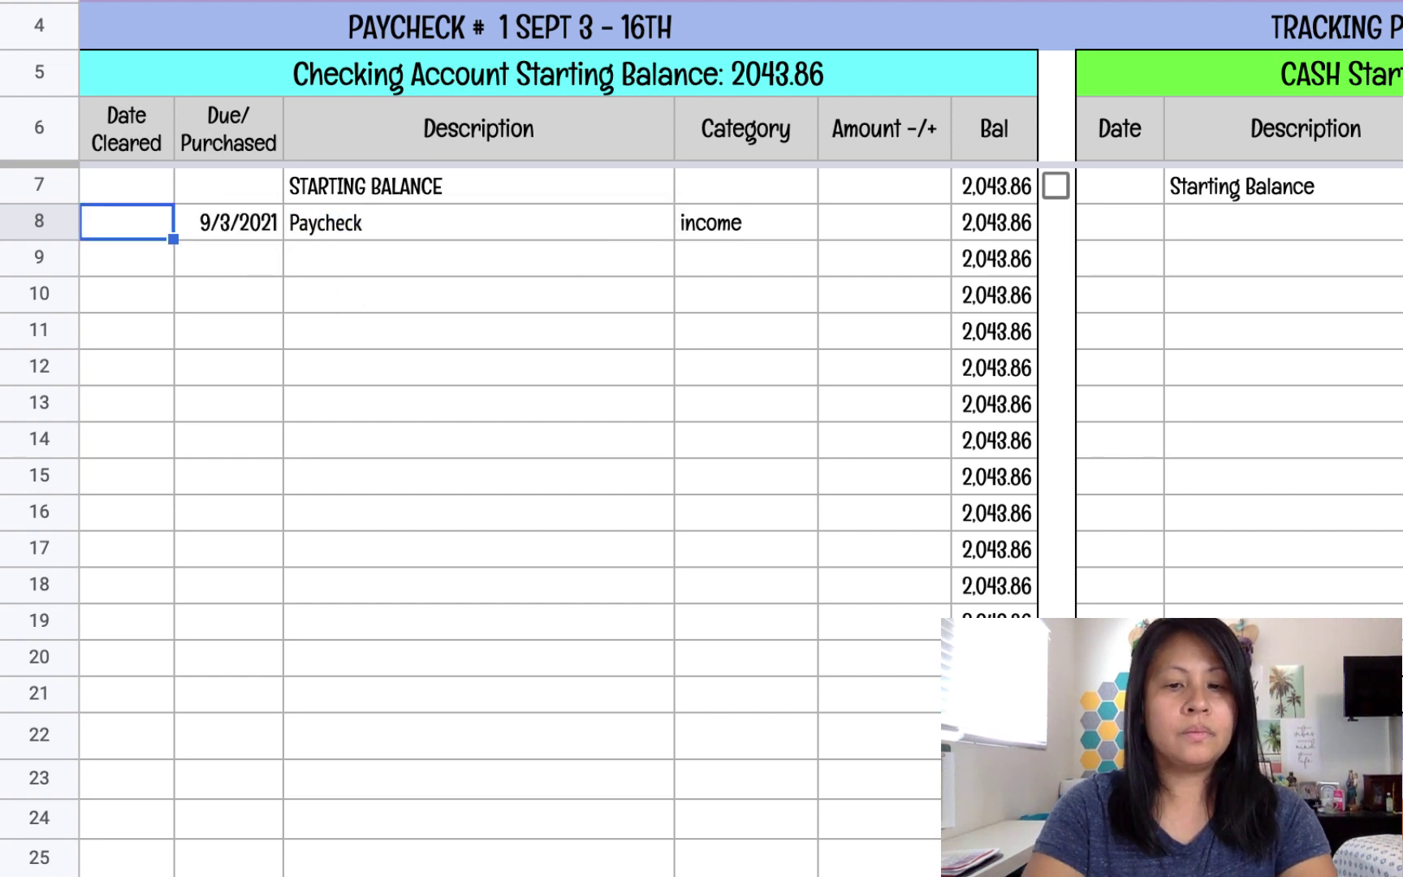
pyautogui.write('9/3')
pyautogui.press('Right')
pyautogui.press('Right')
pyautogui.click(884, 222)
pyautogui.write('468.40')
pyautogui.click(126, 259)
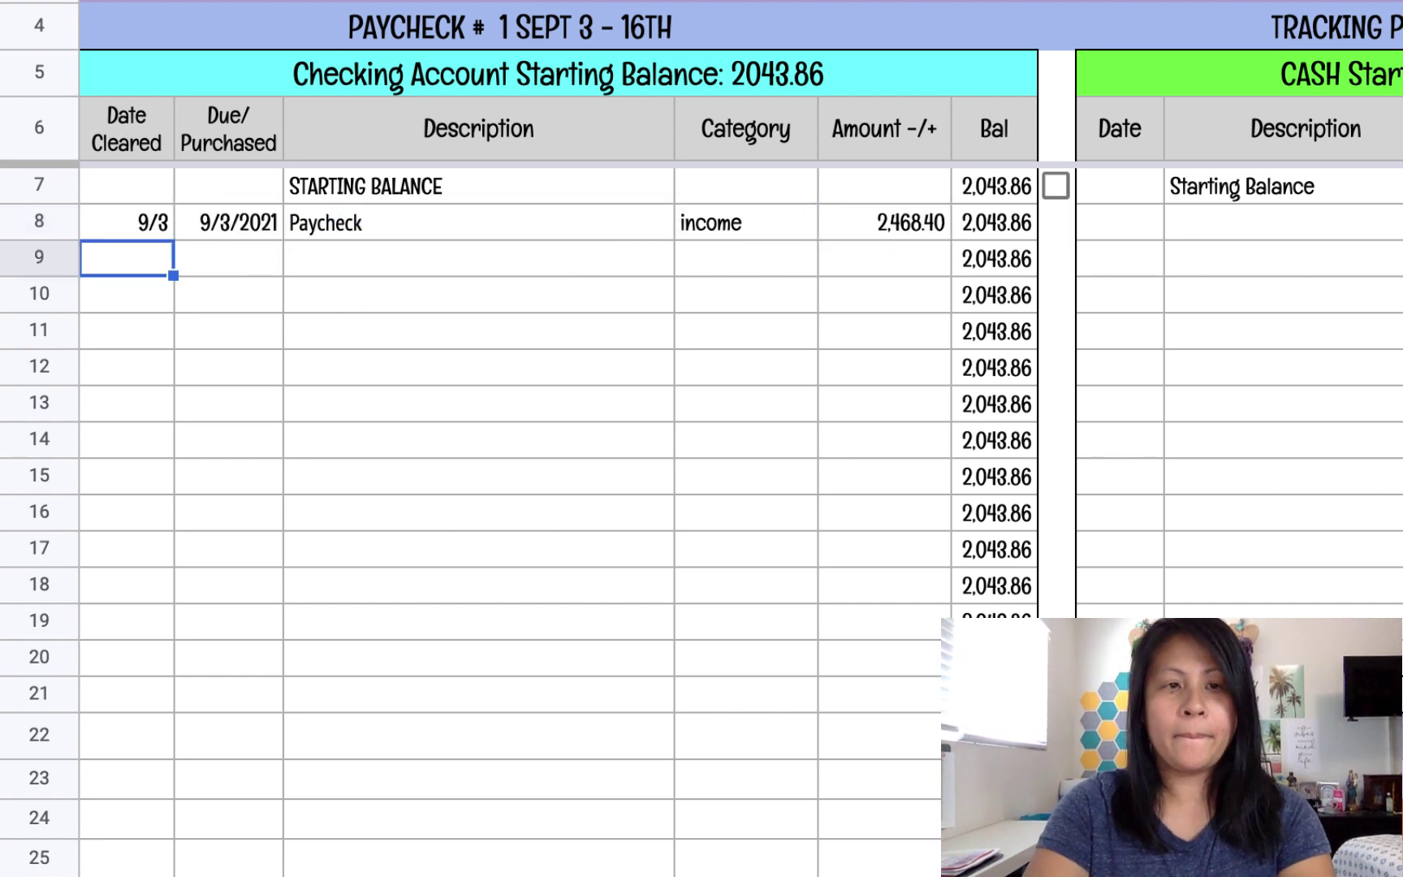
pyautogui.write('9/3')
pyautogui.press('Right')
pyautogui.write('9')
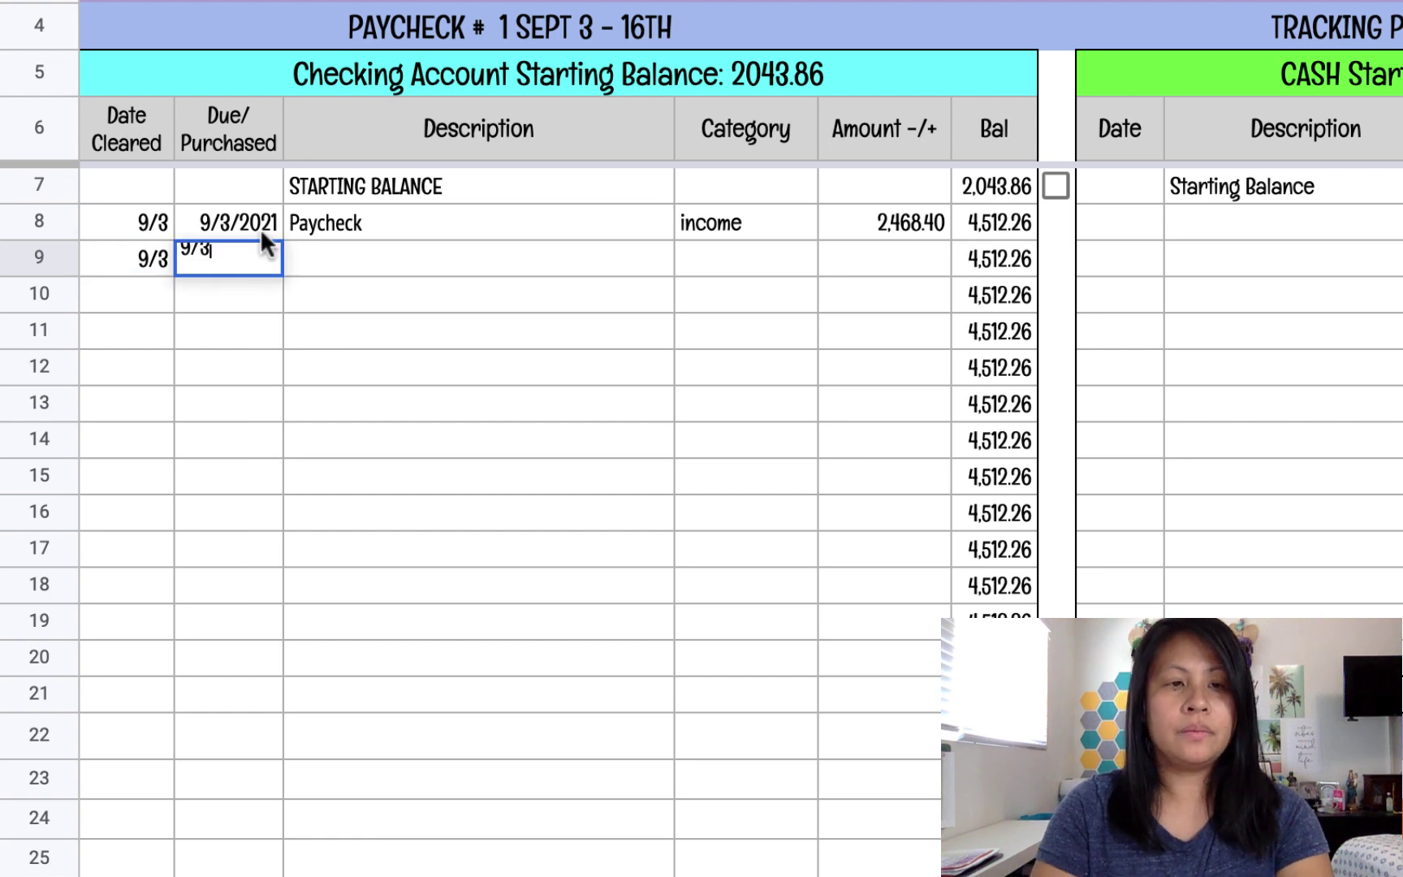
pyautogui.write('/3')
pyautogui.press('Escape')
pyautogui.click(119, 268)
pyautogui.press('Delete')
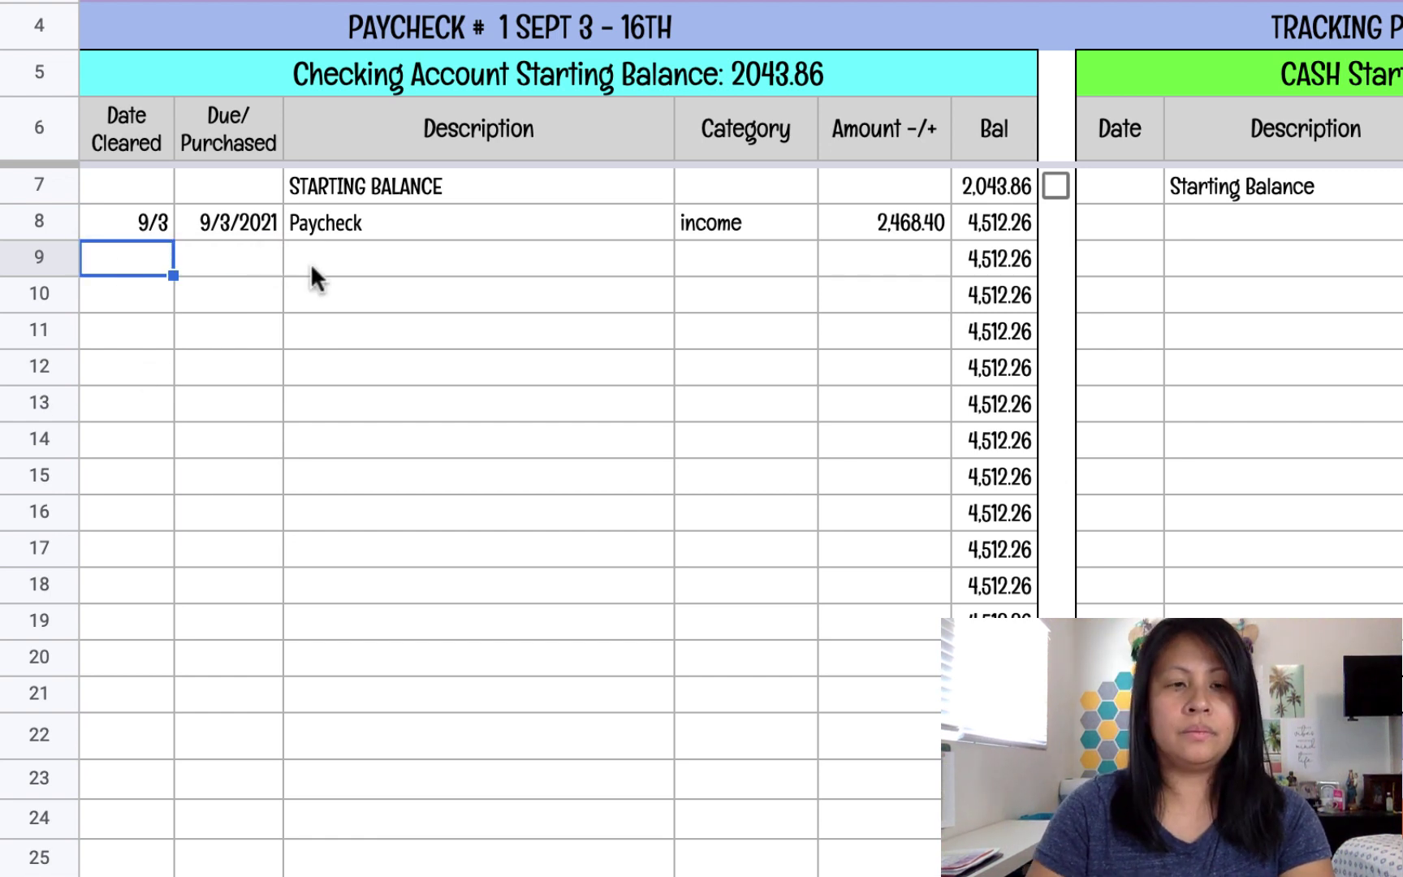
pyautogui.click(314, 276)
# - Record the ralphs purchase in row 9: cleared and purchased 9/3, category food, amount -15.45
pyautogui.click(128, 258)
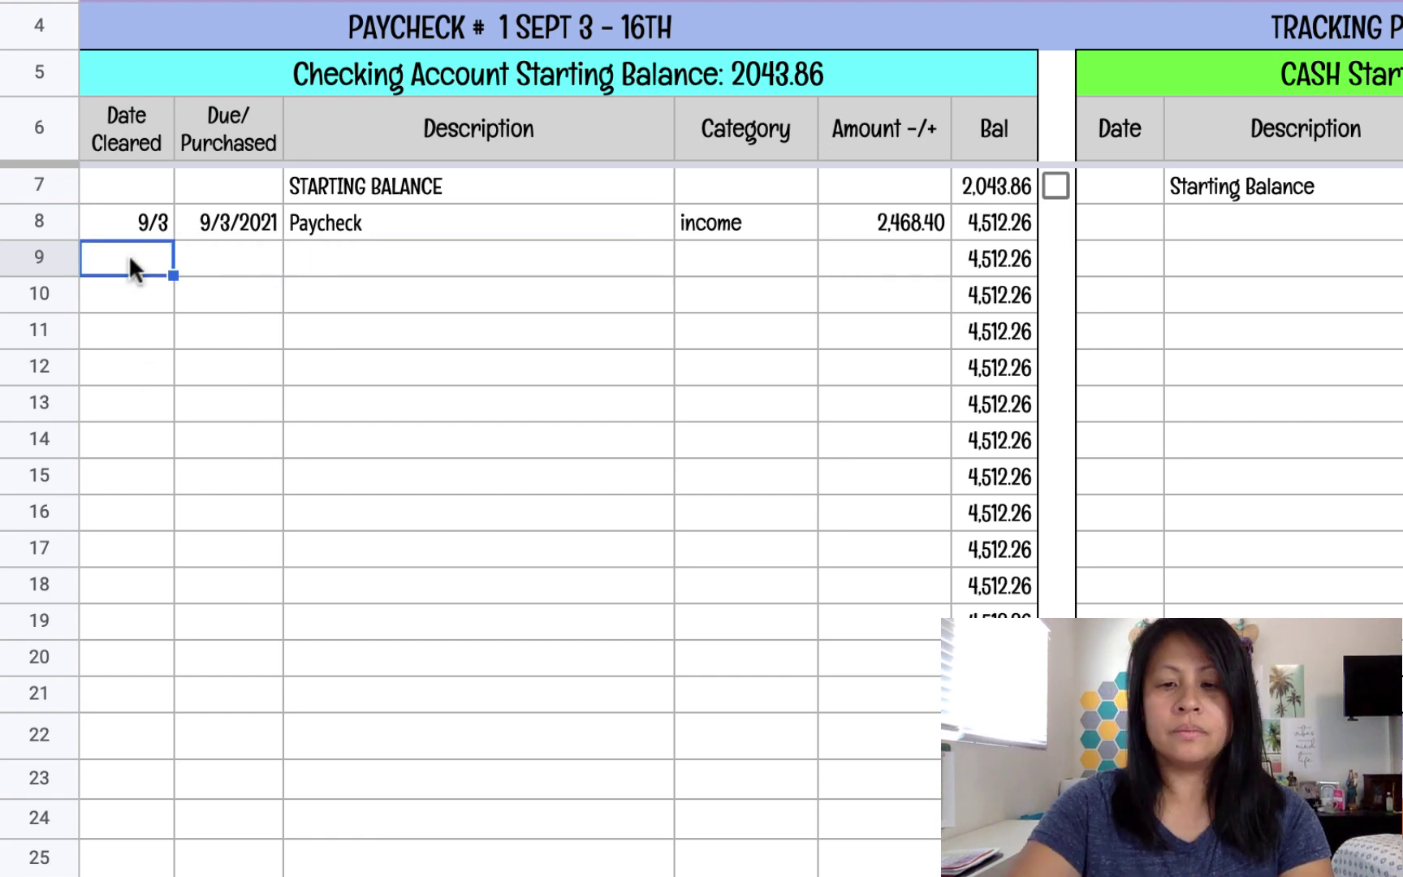
pyautogui.write('9/3')
pyautogui.press('Right')
pyautogui.write('9/3')
pyautogui.press('Right')
pyautogui.write('sams club')
pyautogui.press('Right')
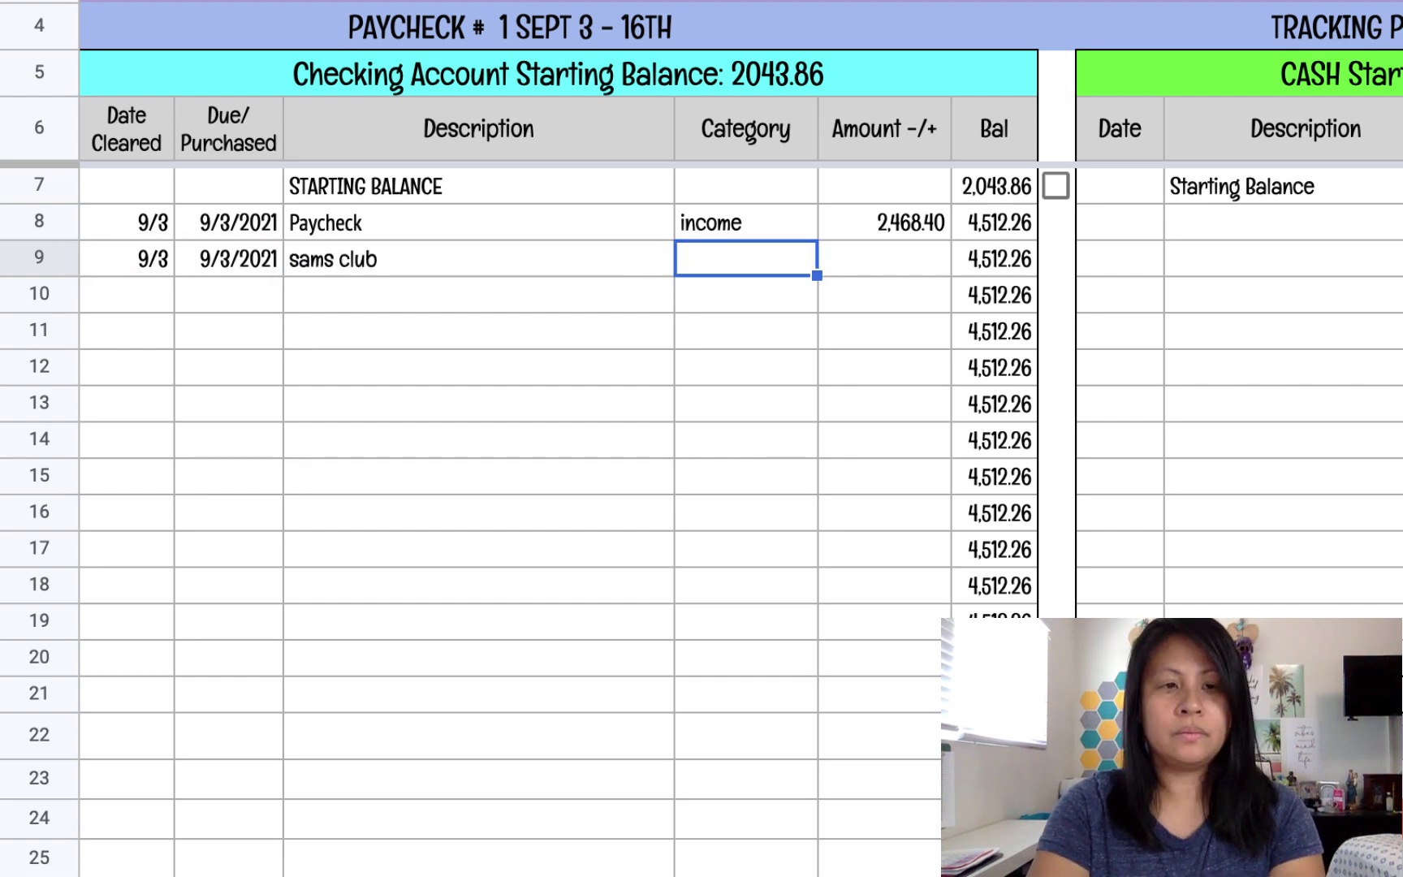
pyautogui.press('Left')
pyautogui.write('ralphs')
pyautogui.press('Right')
pyautogui.write('food')
pyautogui.press('Right')
pyautogui.write('-15.45')
pyautogui.press('Return')
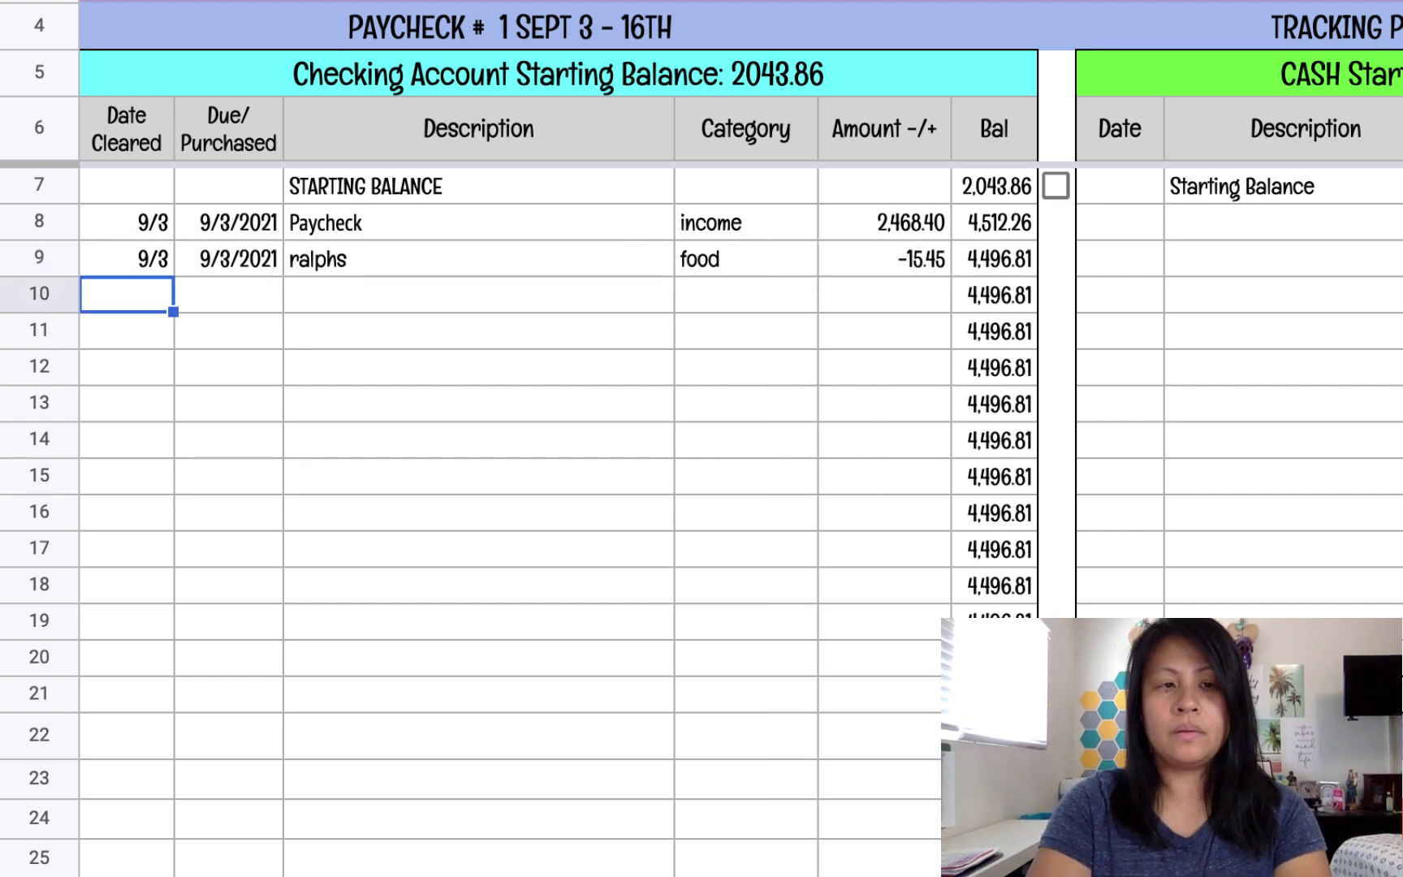
# - Record the rent payment in row 10: cleared and due 9/3, category rent, amount -1395
pyautogui.write('9/3')
pyautogui.press('Right')
pyautogui.write('9/3')
pyautogui.press('Right')
pyautogui.write('rent')
pyautogui.press('Right')
pyautogui.write('rent')
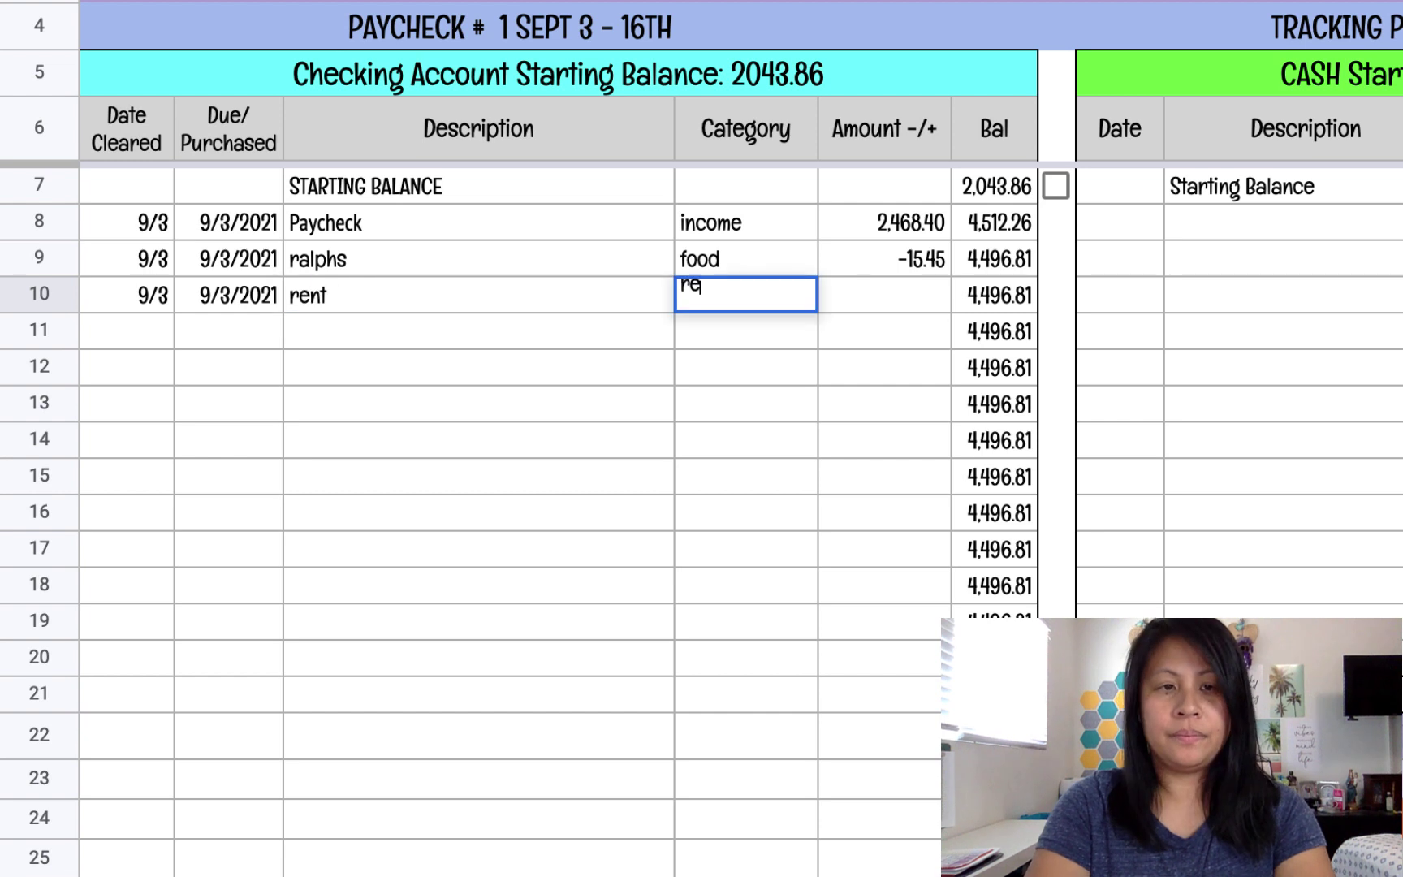
pyautogui.press('Right')
pyautogui.write('-1395')
pyautogui.press('Return')
# - Record the raising canes purchase in row 11: purchased 9/3, category food, amount -32.05, without a cleared date
pyautogui.press('Right')
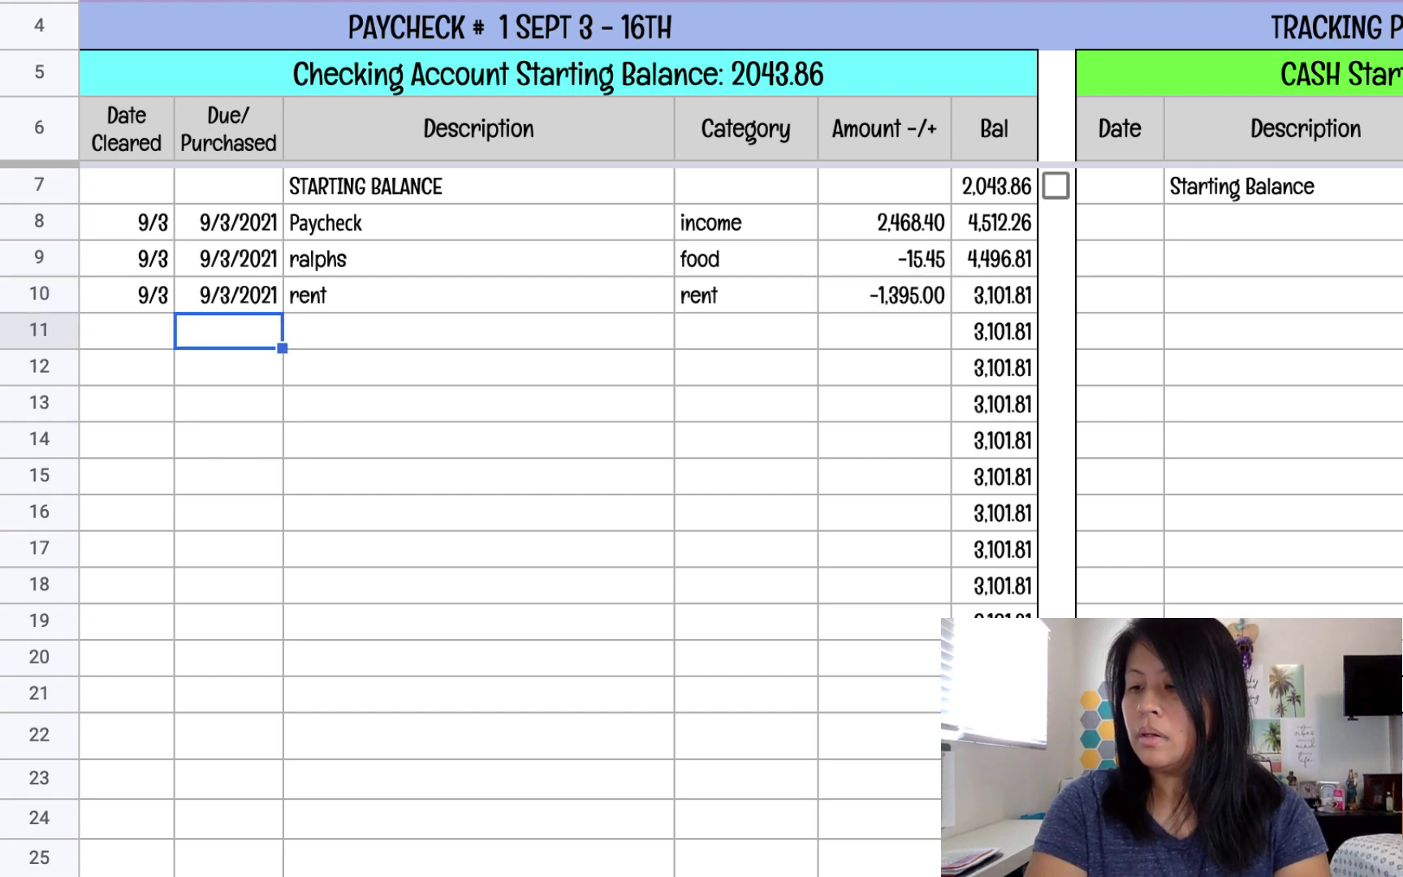
pyautogui.write('9/3')
pyautogui.press('Right')
pyautogui.write('raising canes')
pyautogui.press('Right')
pyautogui.write('food')
pyautogui.press('Right')
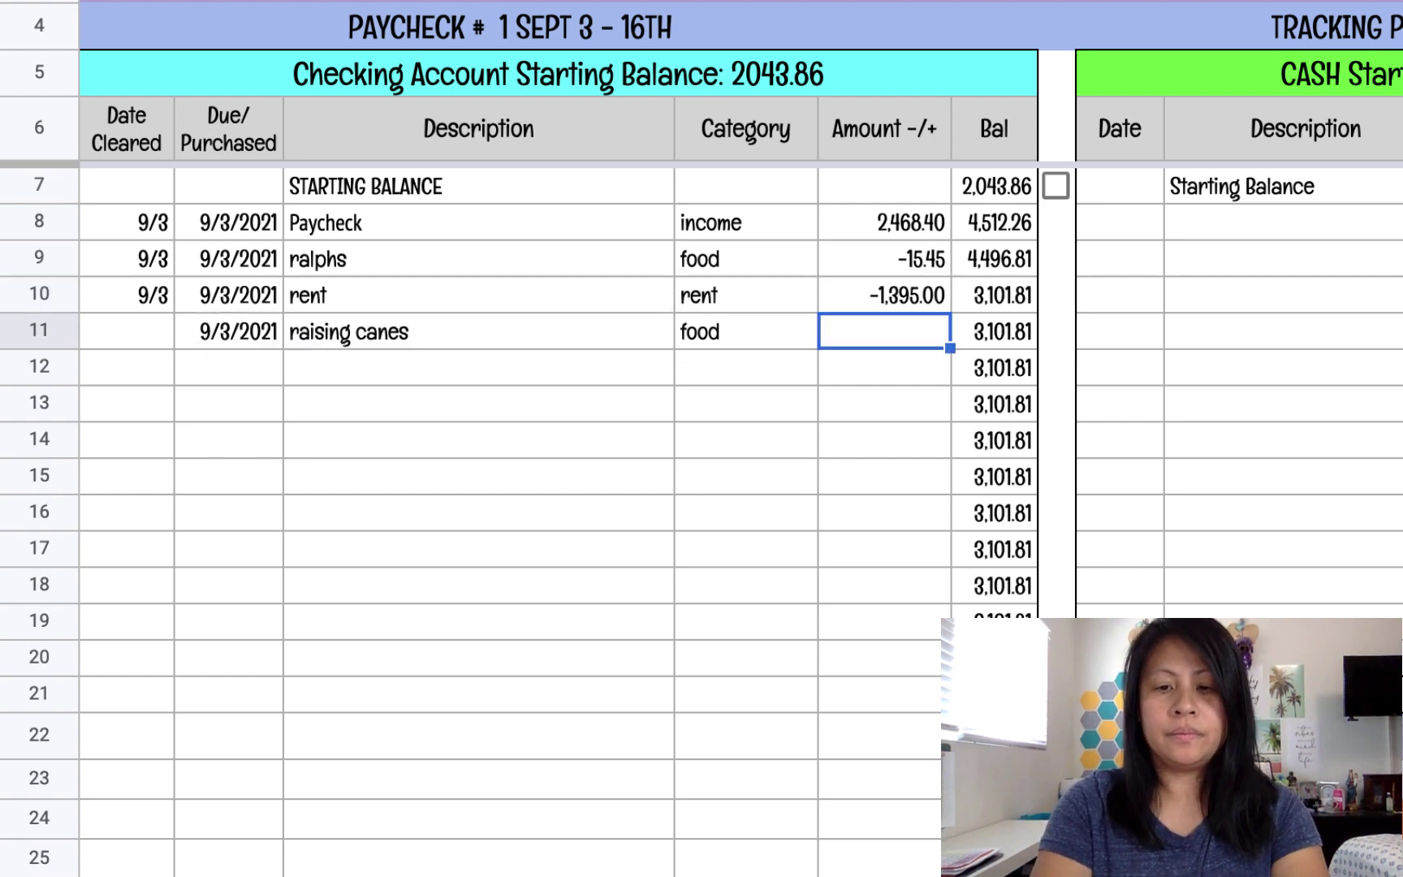
pyautogui.write('-32.05')
pyautogui.press('Return')
# - Record "amazon - boys costumes" in row 12: purchased 9/3, category kids, amount -35.15
pyautogui.write('9/3')
pyautogui.press('Right')
pyautogui.write('amazon ')
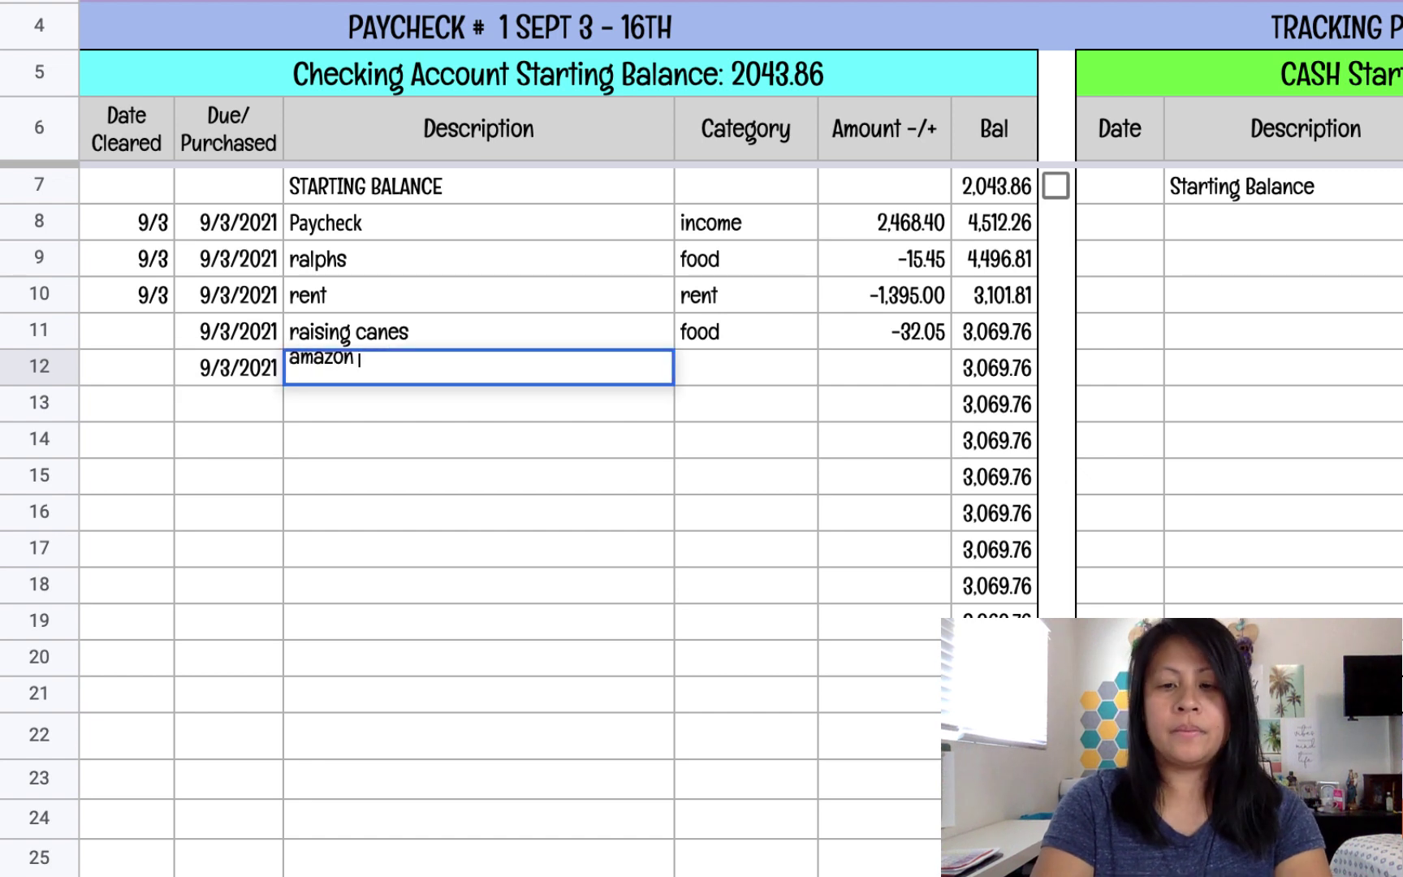
pyautogui.write('- boys costumes')
pyautogui.press('Right')
pyautogui.write('kids')
pyautogui.press('Right')
pyautogui.write('-35.15')
pyautogui.press('Return')
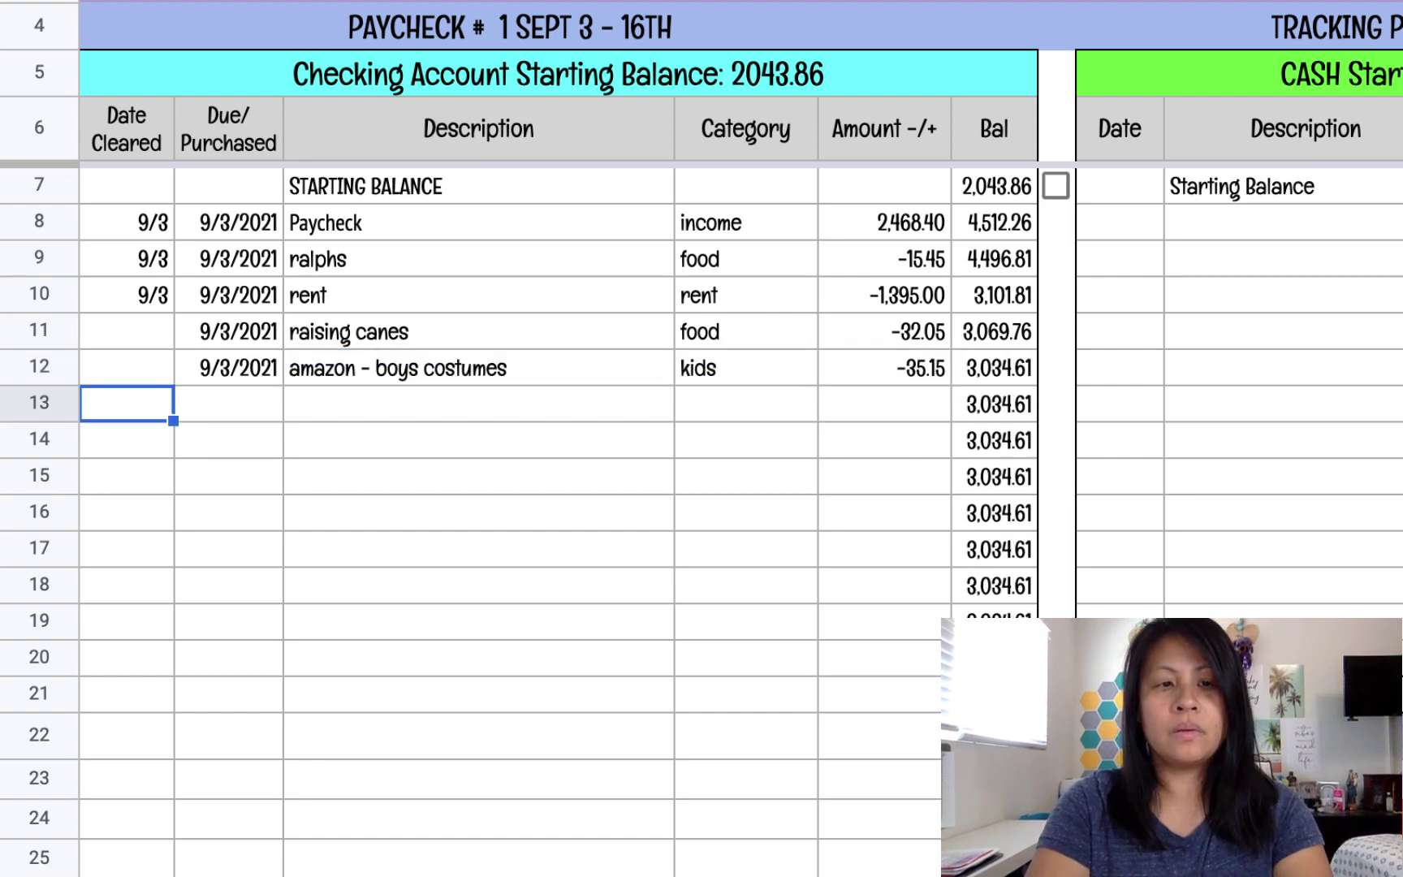
# - In row 13, enter the purchase date 9/3 and the description "sams club total $196.47"
pyautogui.press('Right')
pyautogui.write('9/3')
pyautogui.press('Right')
pyautogui.write('sams club')
pyautogui.press('Right')
pyautogui.press('Right')
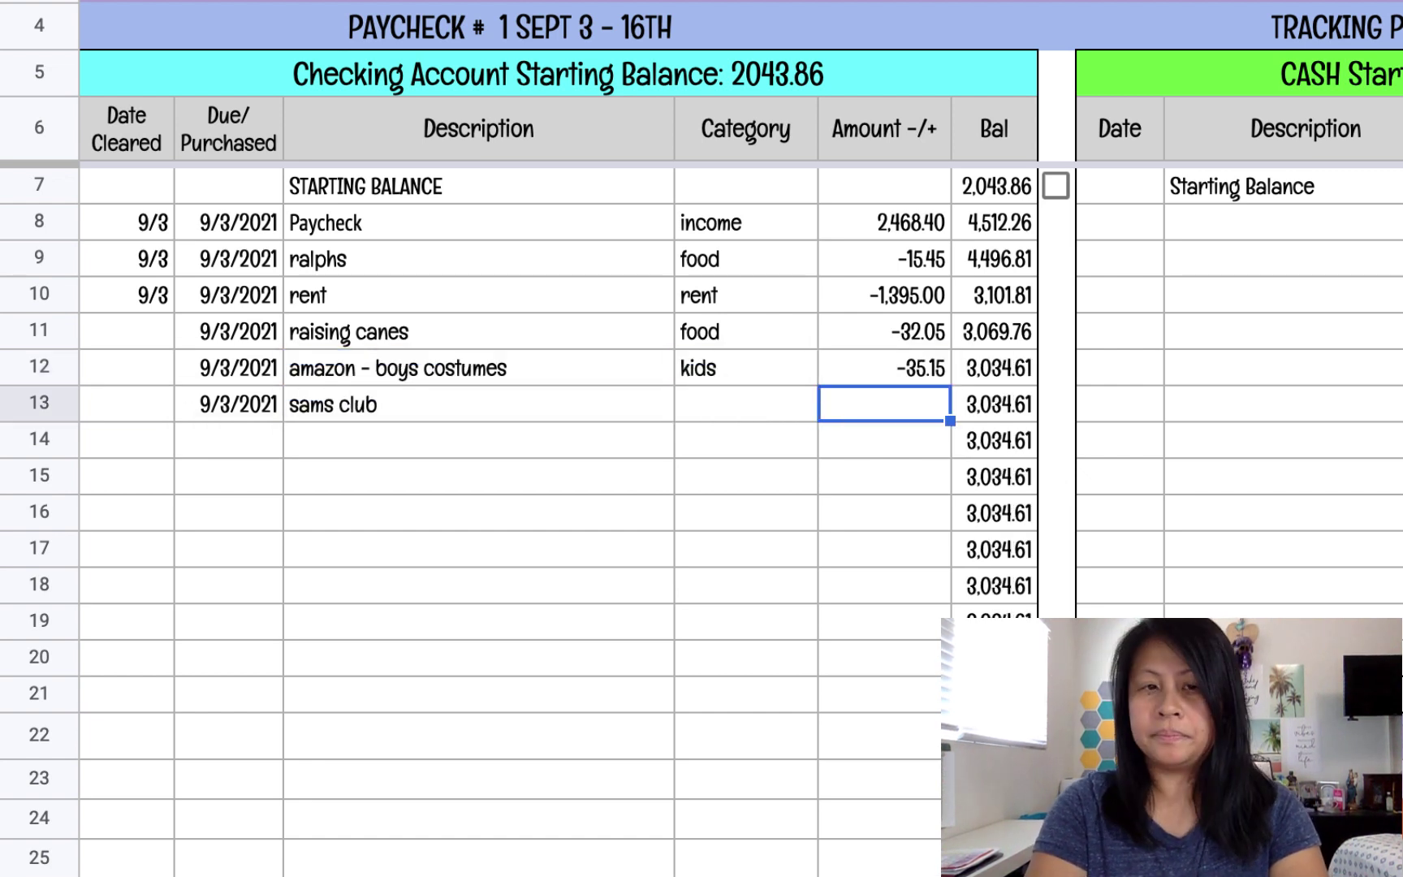
pyautogui.doubleClick(516, 410)
pyautogui.write('total $196.47')
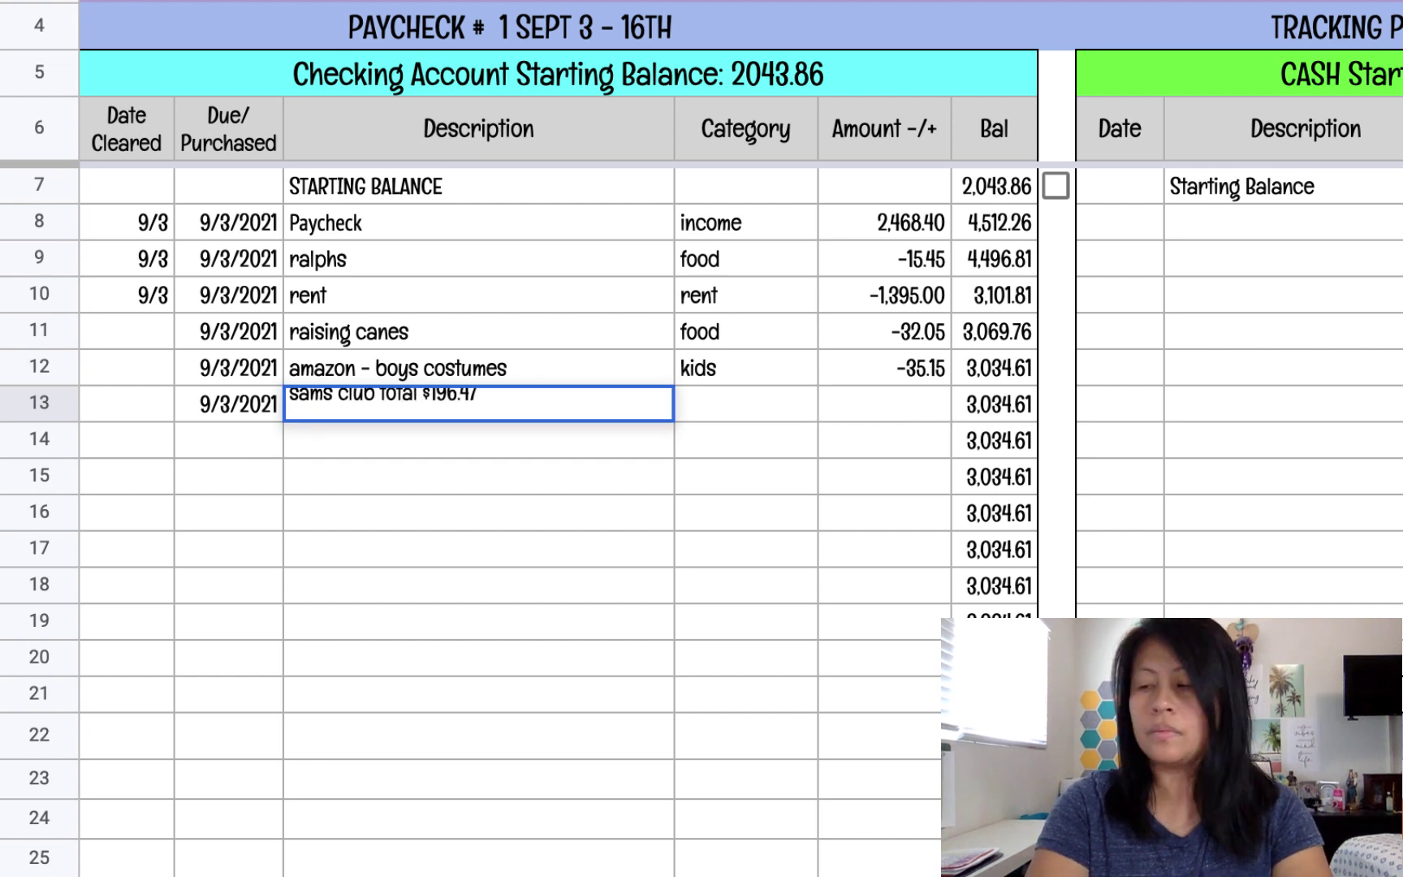
# - Split the sams club purchase into the categories food in row 13 and household in row 14, with -38.35 for household
pyautogui.press('Right')
pyautogui.write('foo')
pyautogui.press('Return')
pyautogui.write('household')
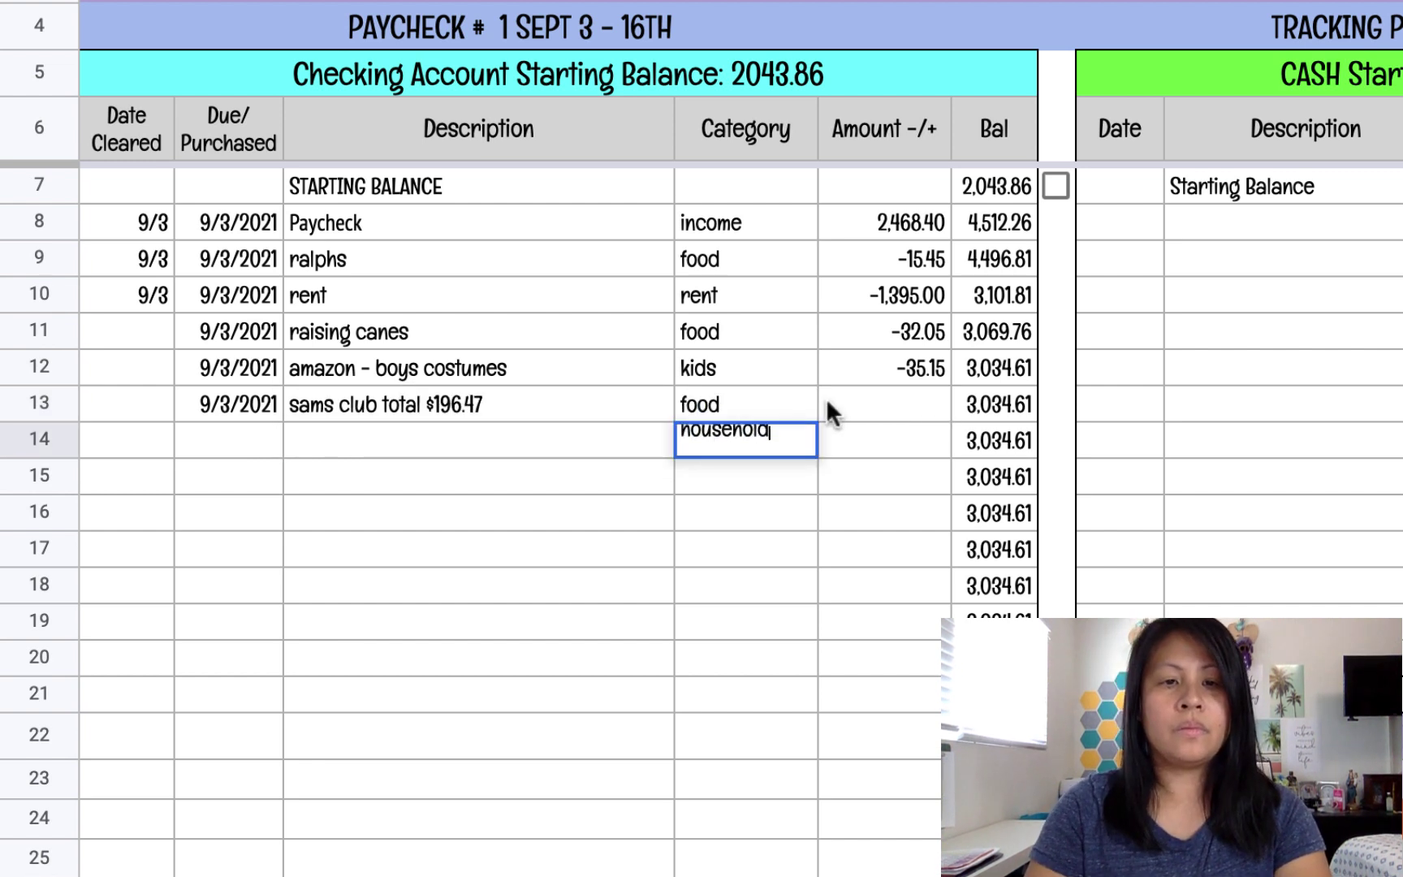
pyautogui.click(833, 402)
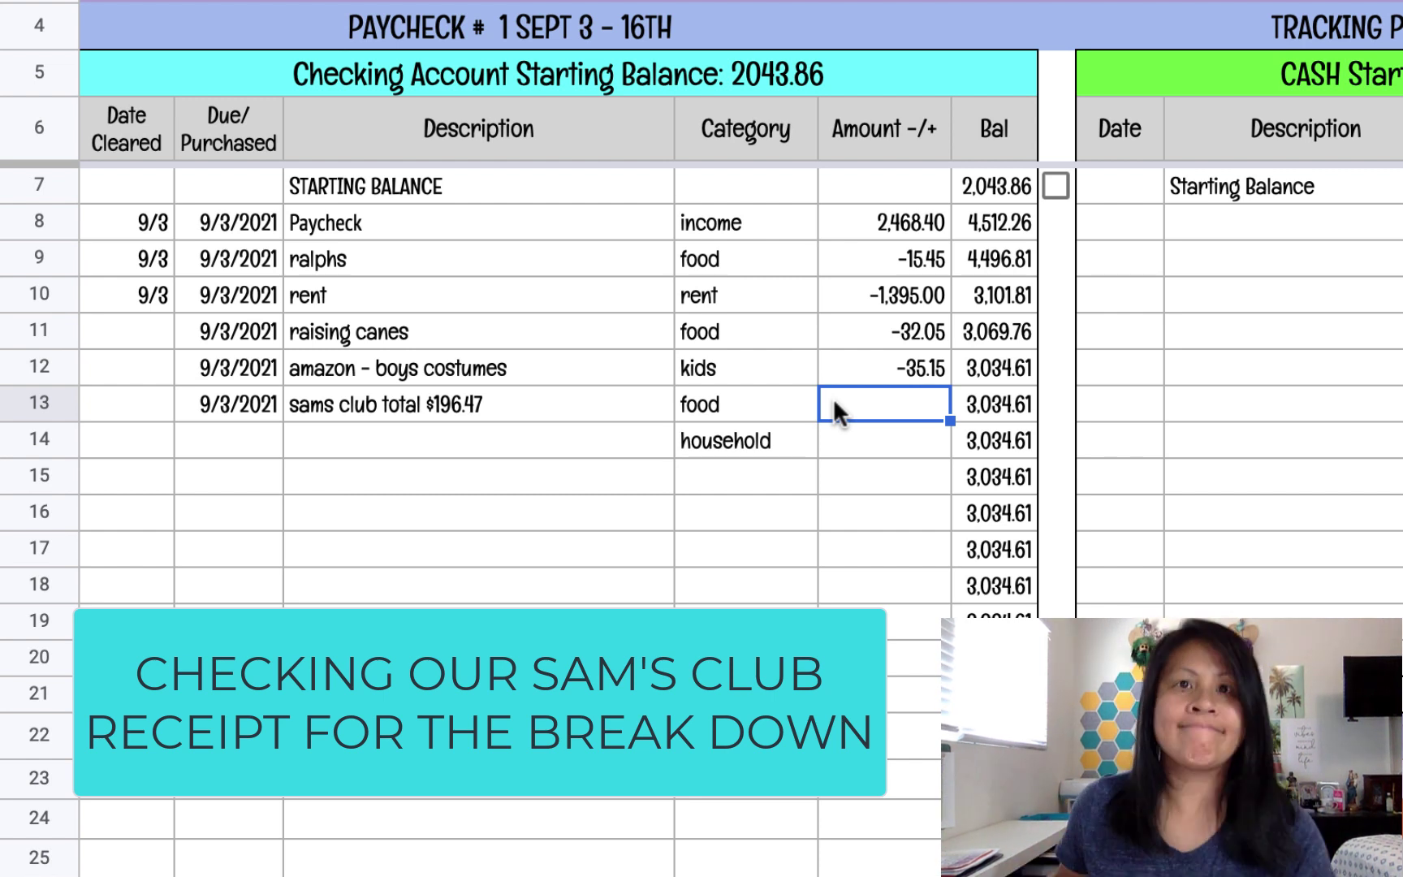
pyautogui.write('-35.')
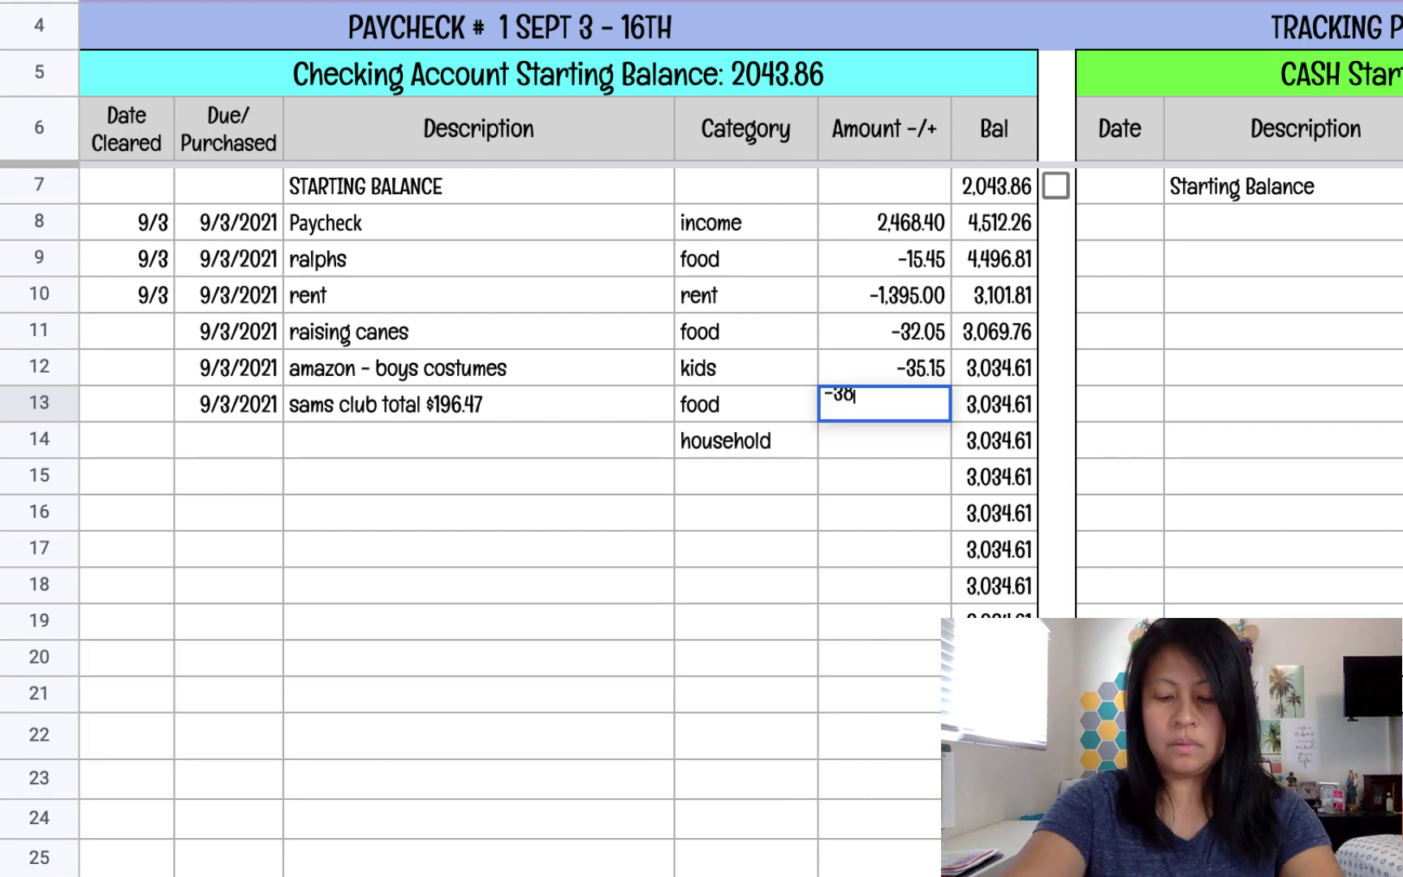
pyautogui.press('Return')
pyautogui.write('-38.35')
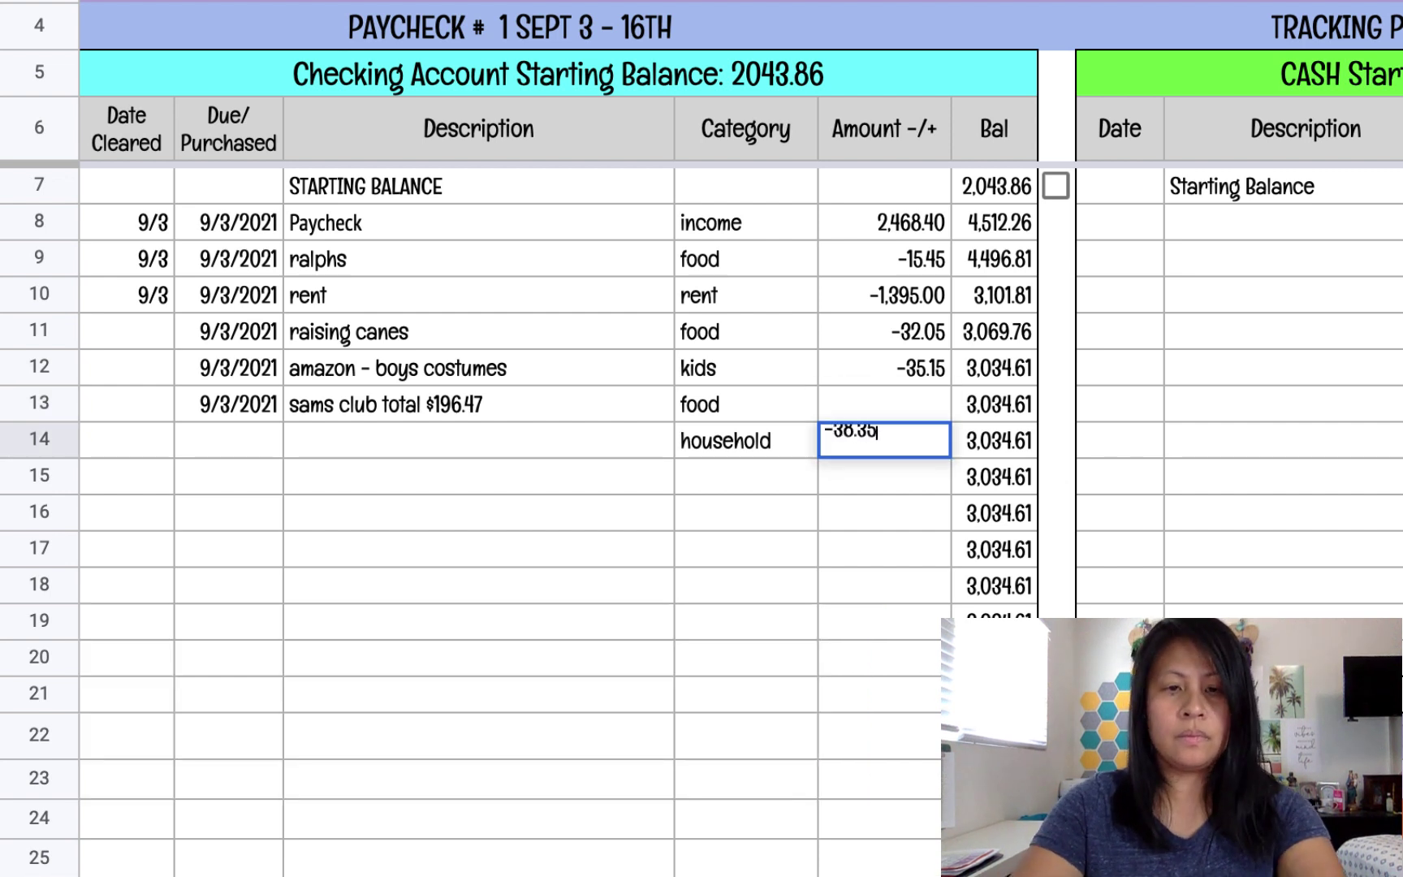
pyautogui.press('Return')
# - In row 15, enter -21.87 for the kids category and describe it as the child's costume
pyautogui.write('-')
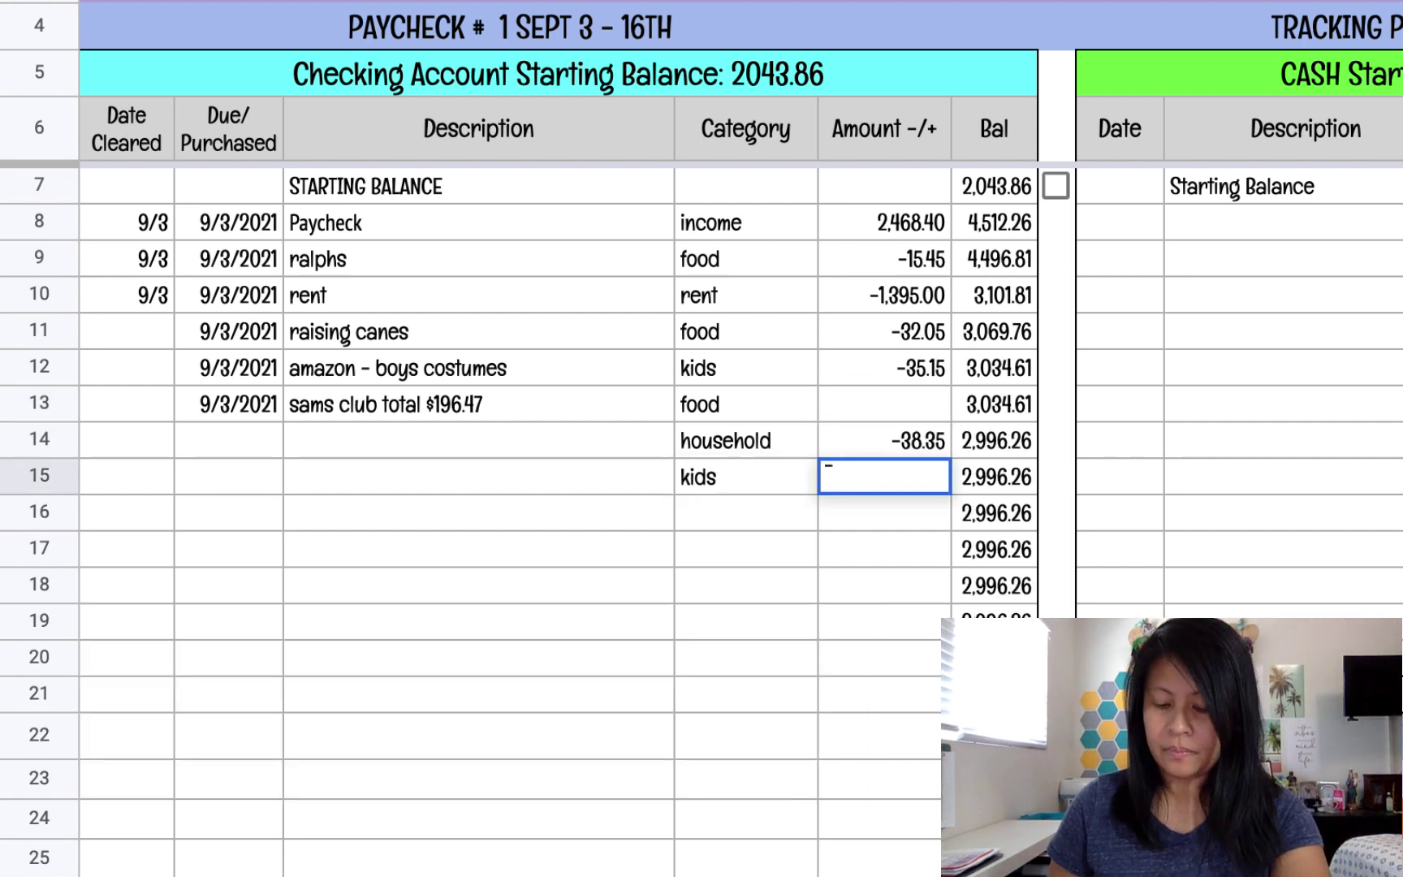
pyautogui.write('21.87')
pyautogui.click(549, 488)
pyautogui.write("nicko's costume")
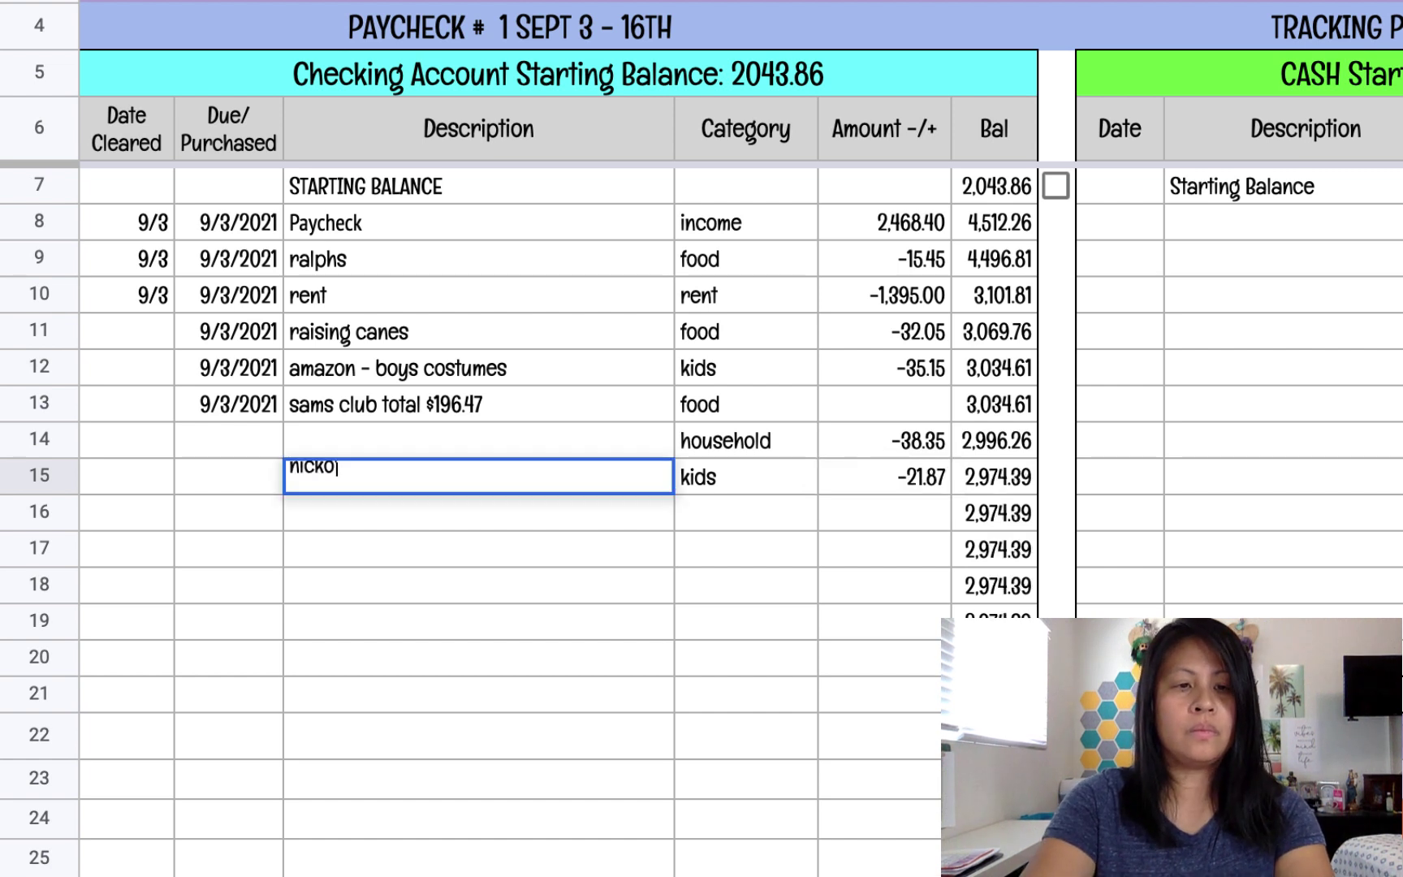
# - Set the food amount of the sams club purchase in row 13 to -136.25
pyautogui.click(929, 404)
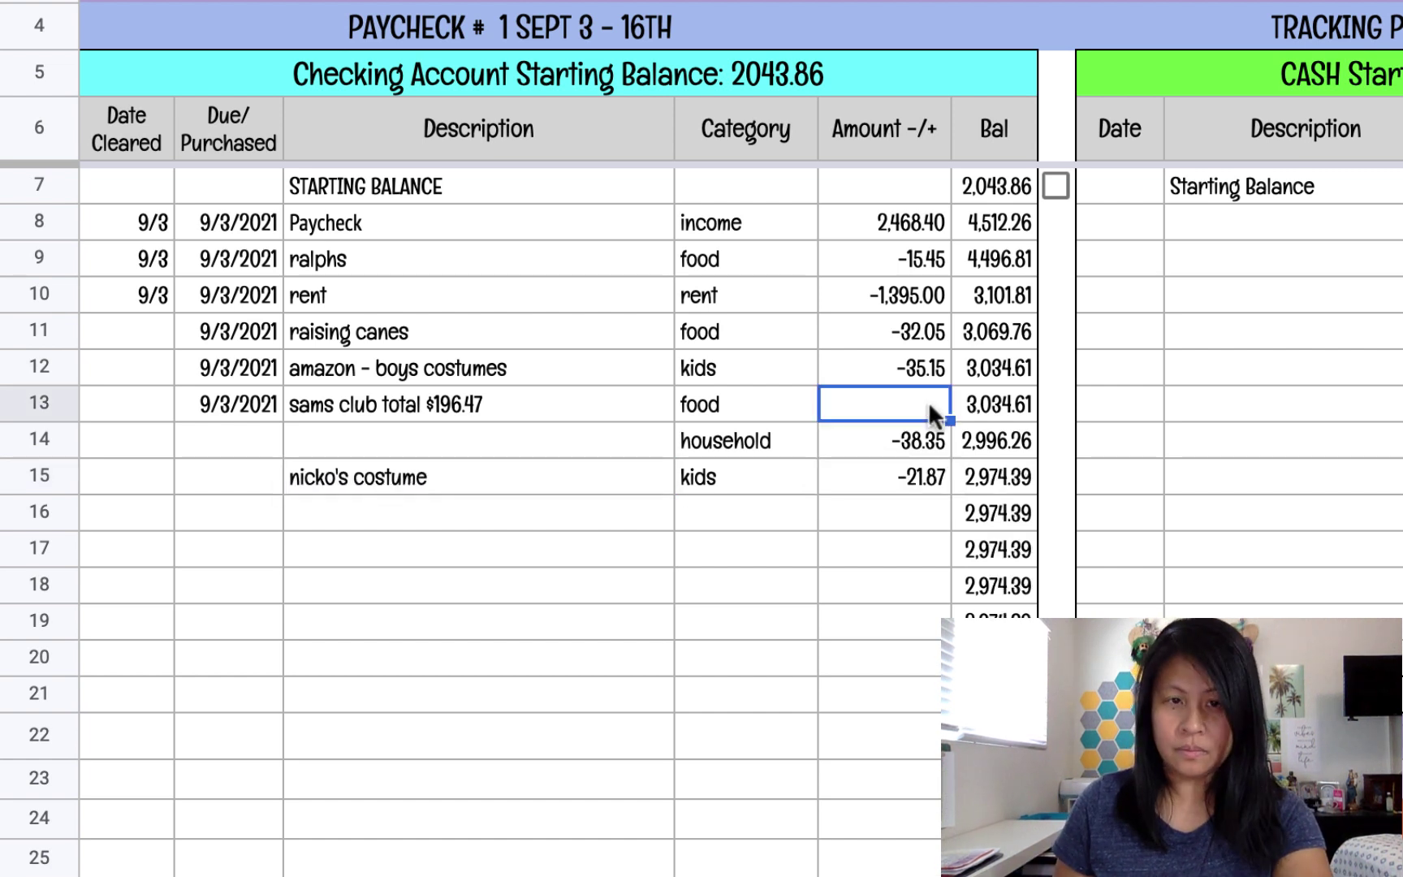
pyautogui.write('-136.25')
pyautogui.press('Return')
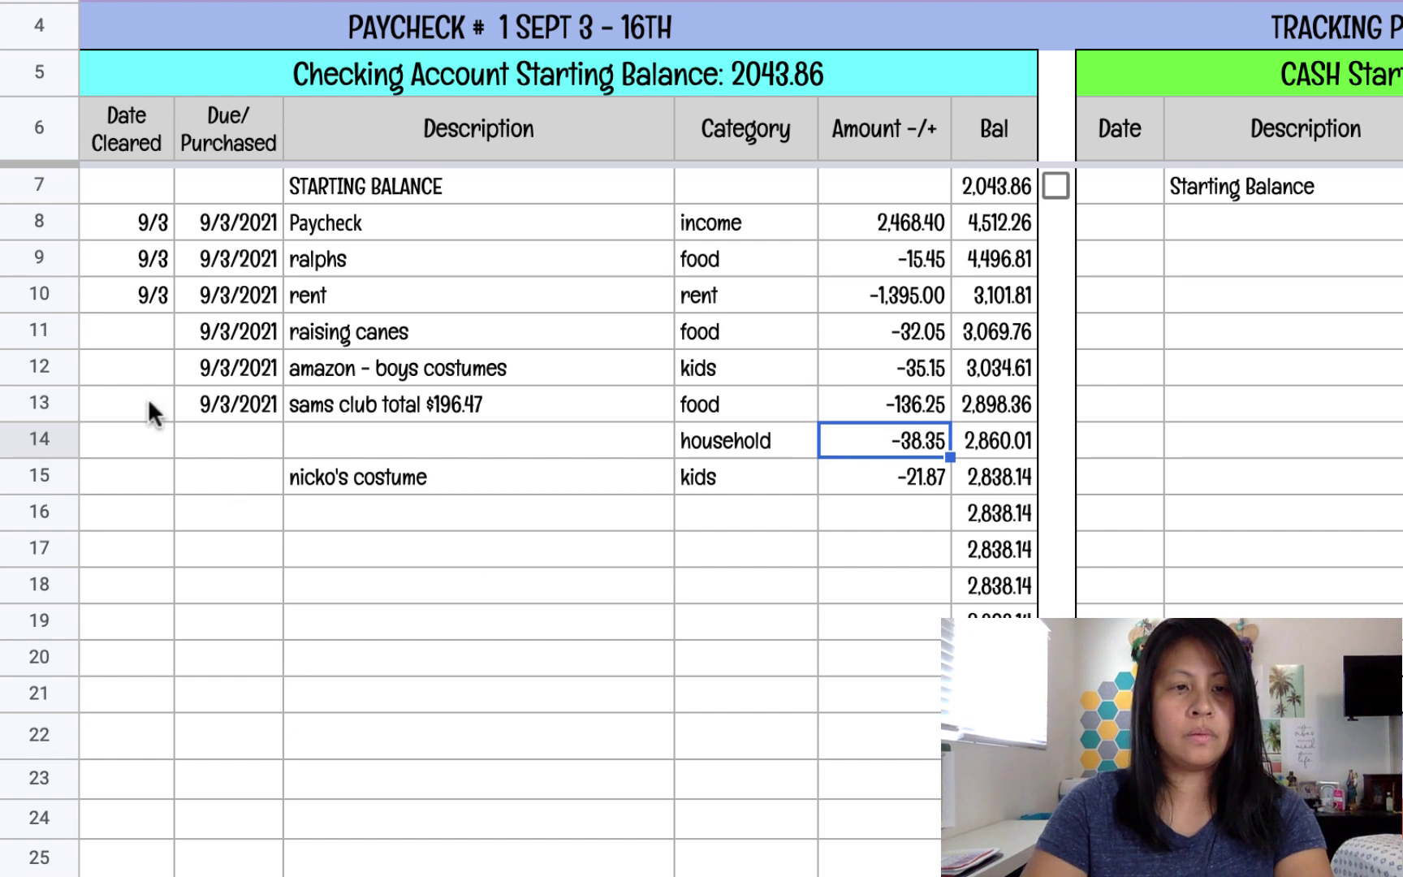
pyautogui.click(150, 410)
# - Record the amazon purchase of the other child's costume in row 16: purchased 9/3, category kids, amount -21.87
pyautogui.click(219, 510)
pyautogui.write('9/3')
pyautogui.press('Tab')
pyautogui.write('amazon')
pyautogui.press('Tab')
pyautogui.write('kids')
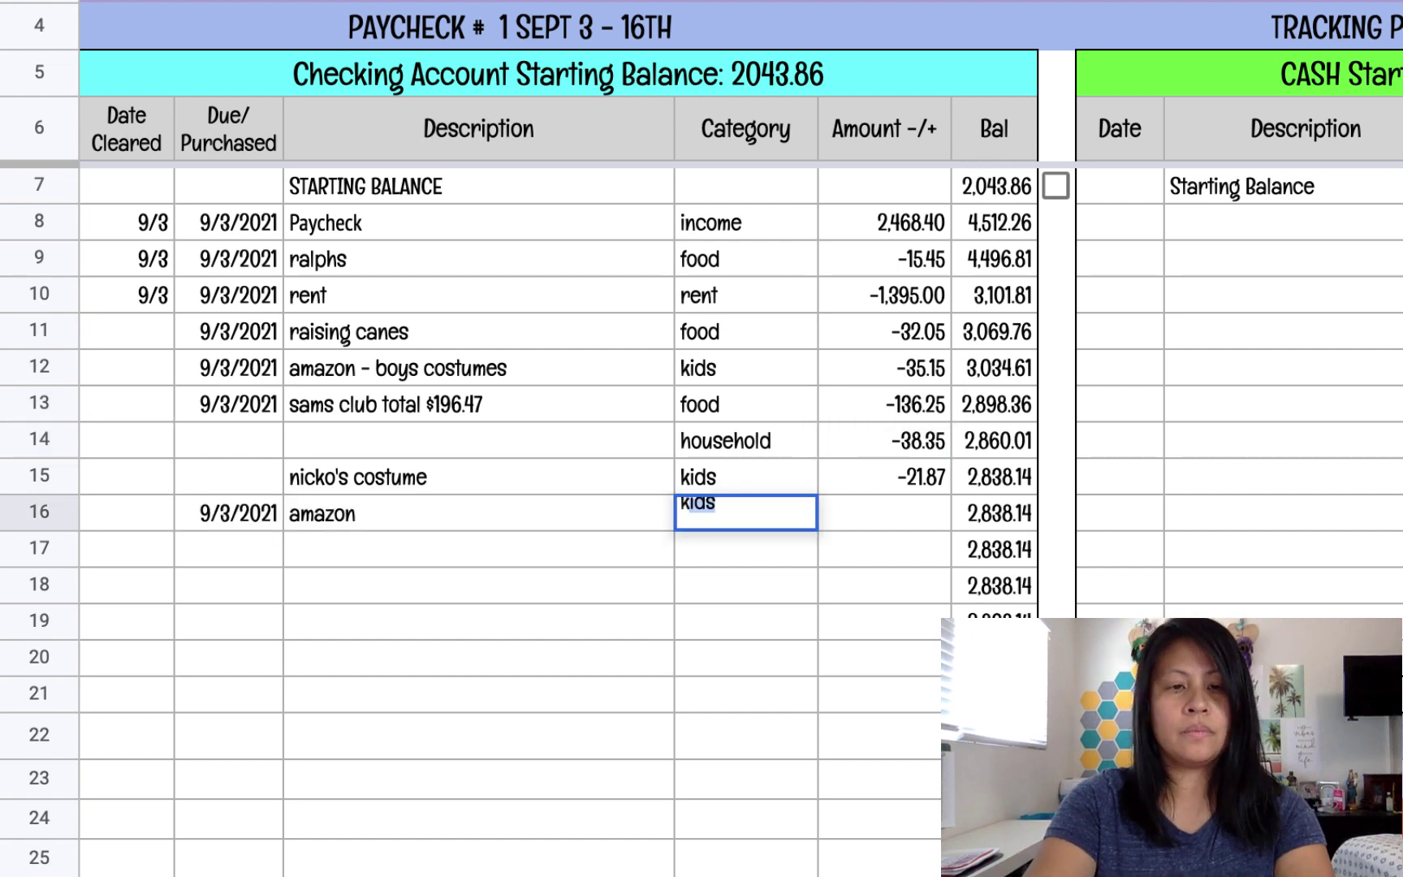
pyautogui.press('Tab')
pyautogui.write('-21.87')
pyautogui.doubleClick(401, 519)
pyautogui.write('- nates costume')
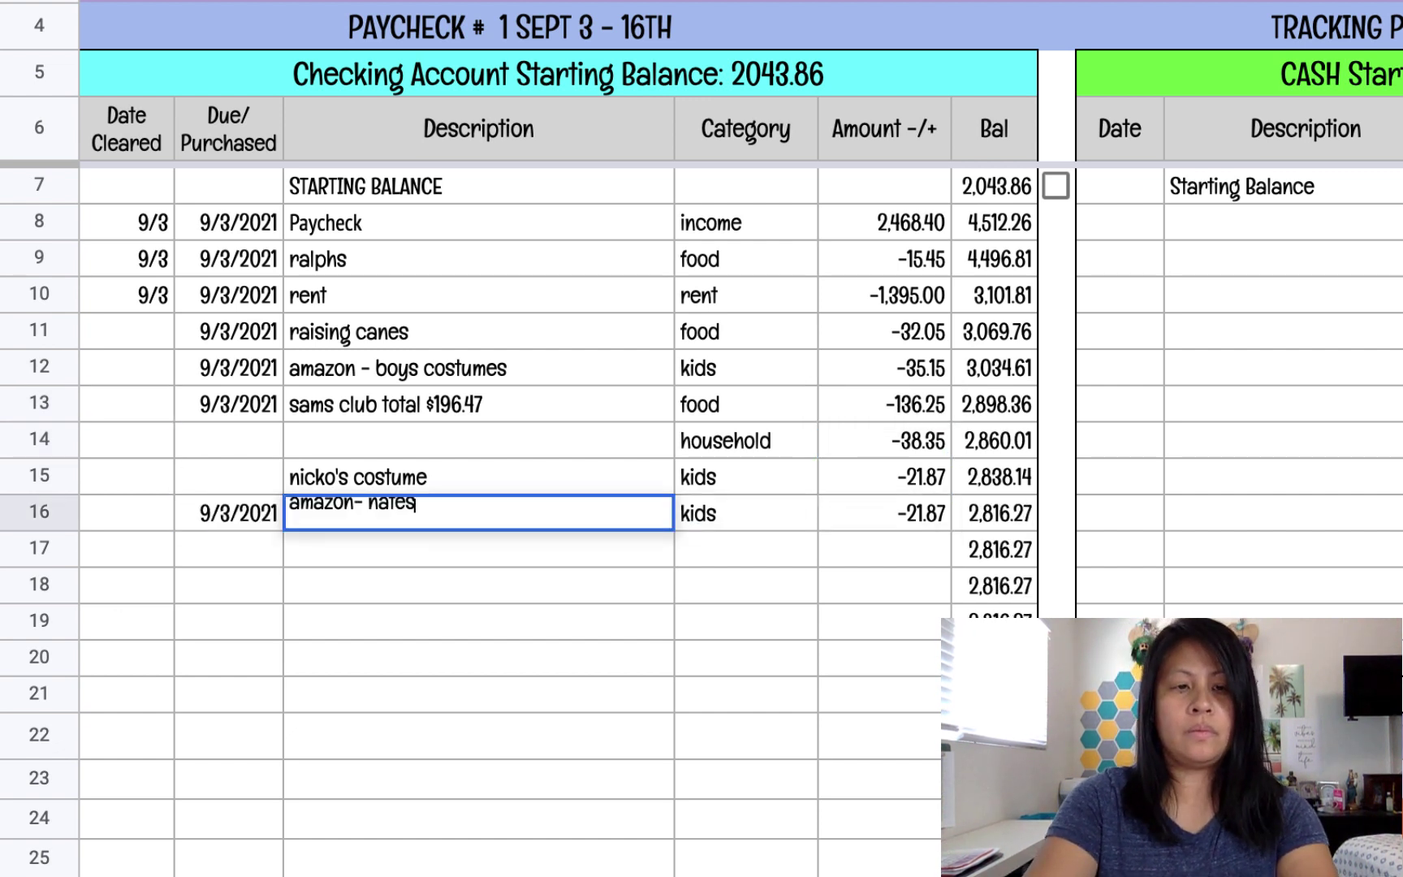
# - Record "passion planner digital" in row 17: purchased 9/4, the family member's name as category, amount -30.66
pyautogui.click(250, 535)
pyautogui.write('9/4')
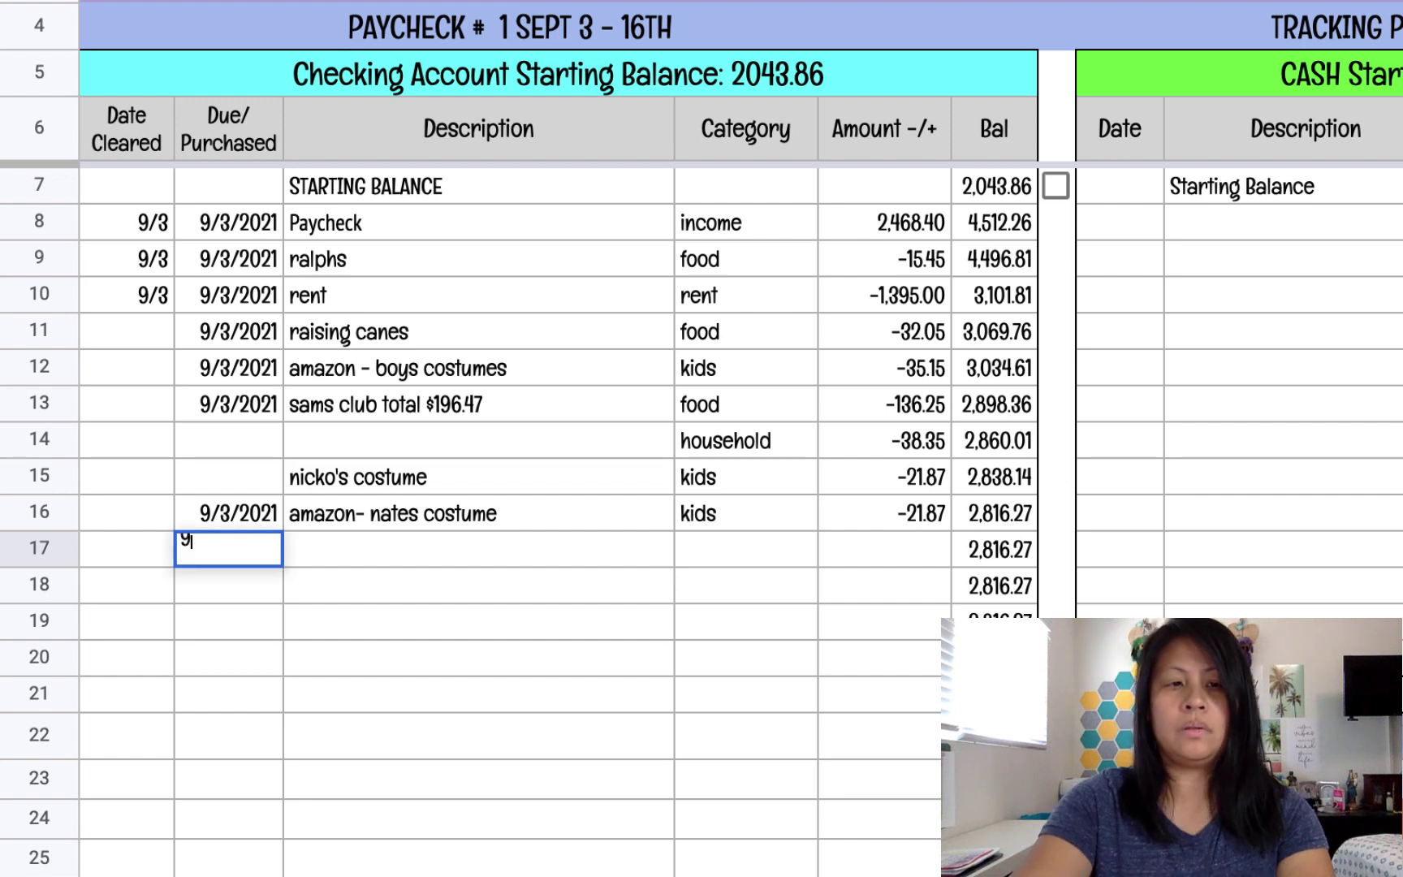
pyautogui.press('Tab')
pyautogui.write('passion planner d')
pyautogui.write('-30.66')
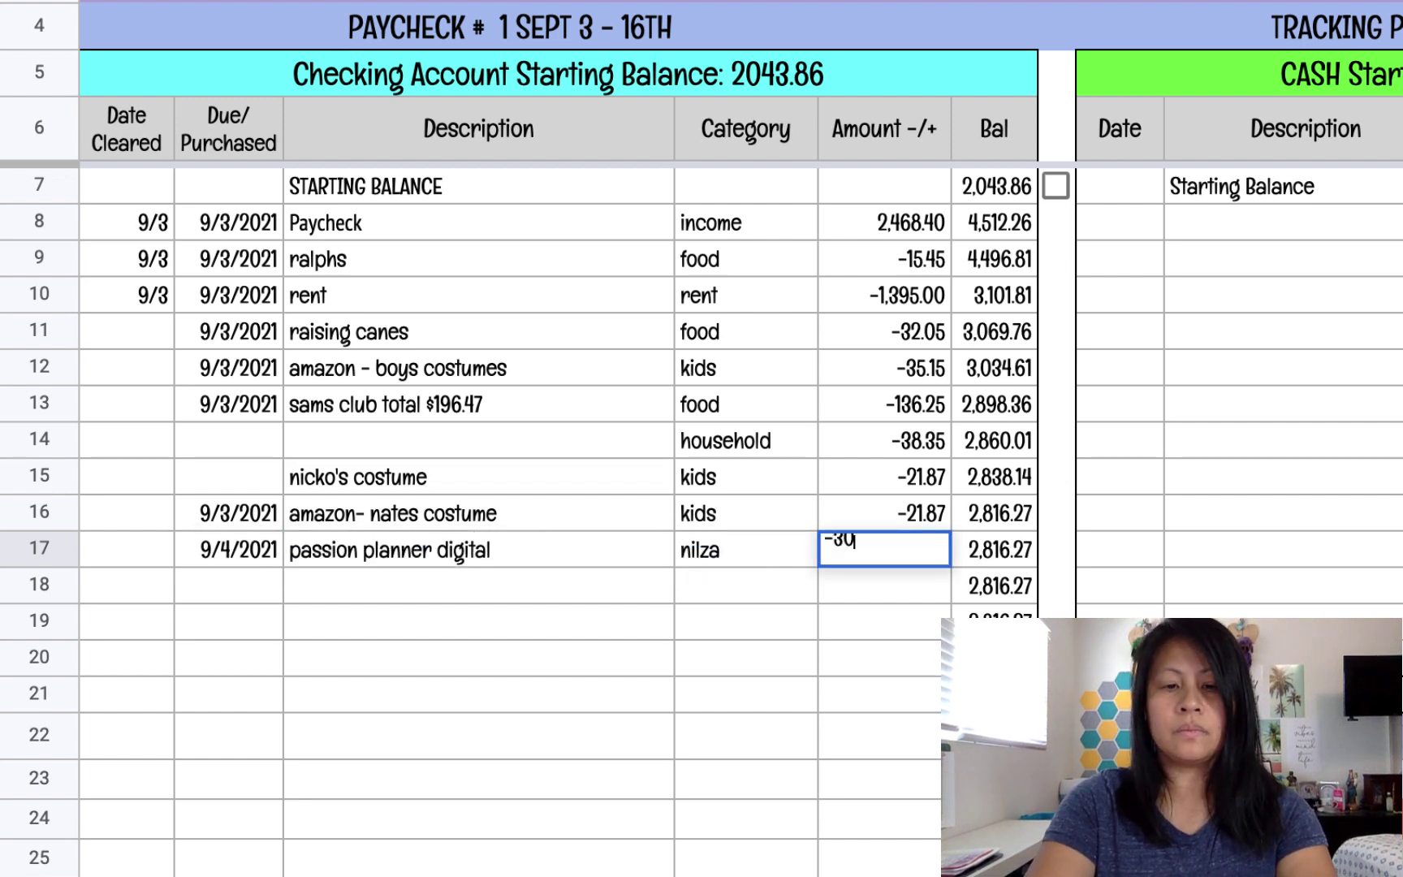
pyautogui.press('Return')
# - Record "ninetndo - zelda" in row 18: purchased 9/5, category fun, amount -19.99
pyautogui.write('9/5')
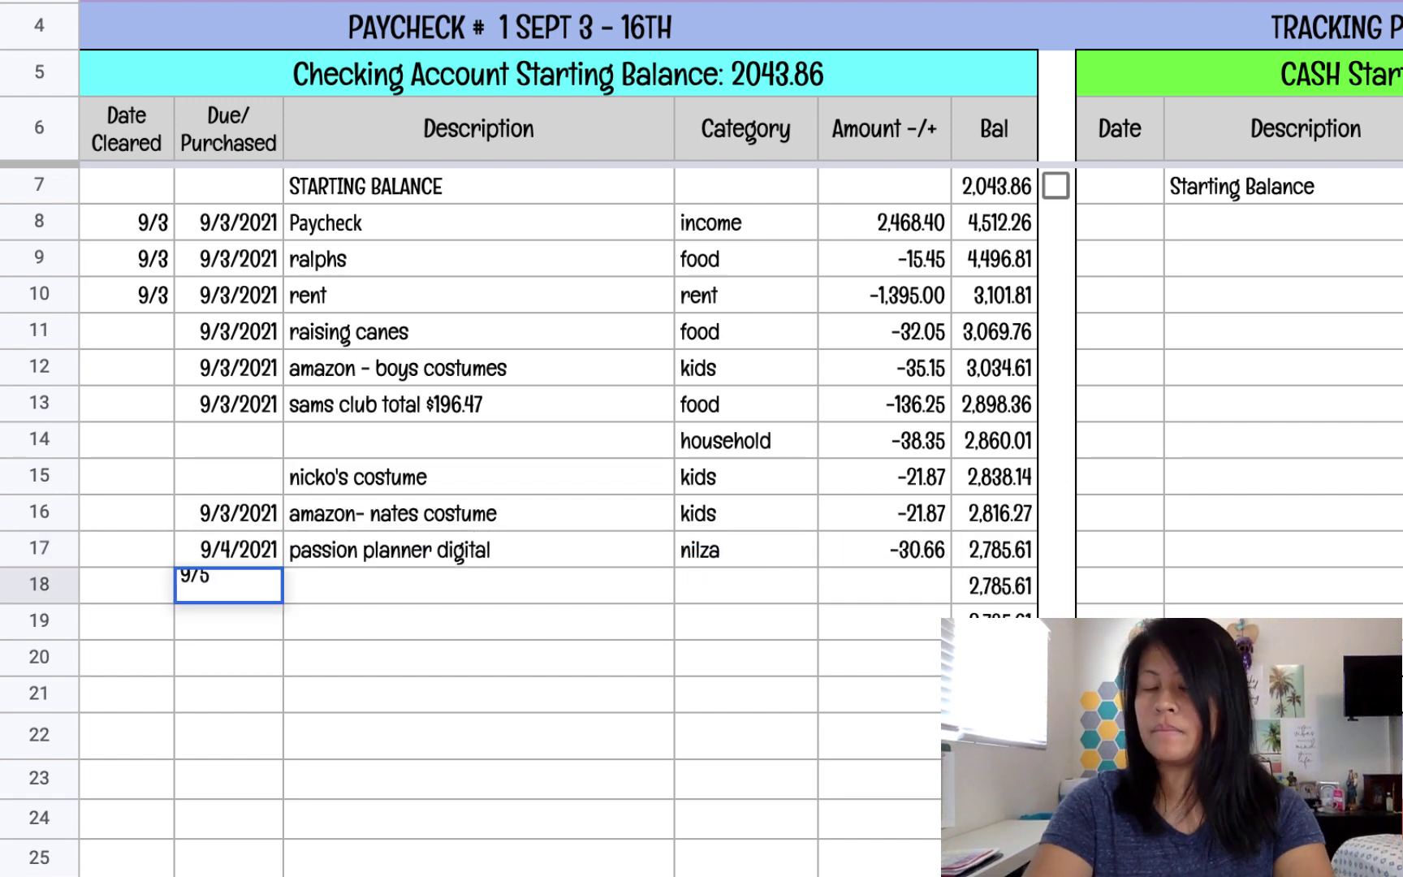
pyautogui.press('Tab')
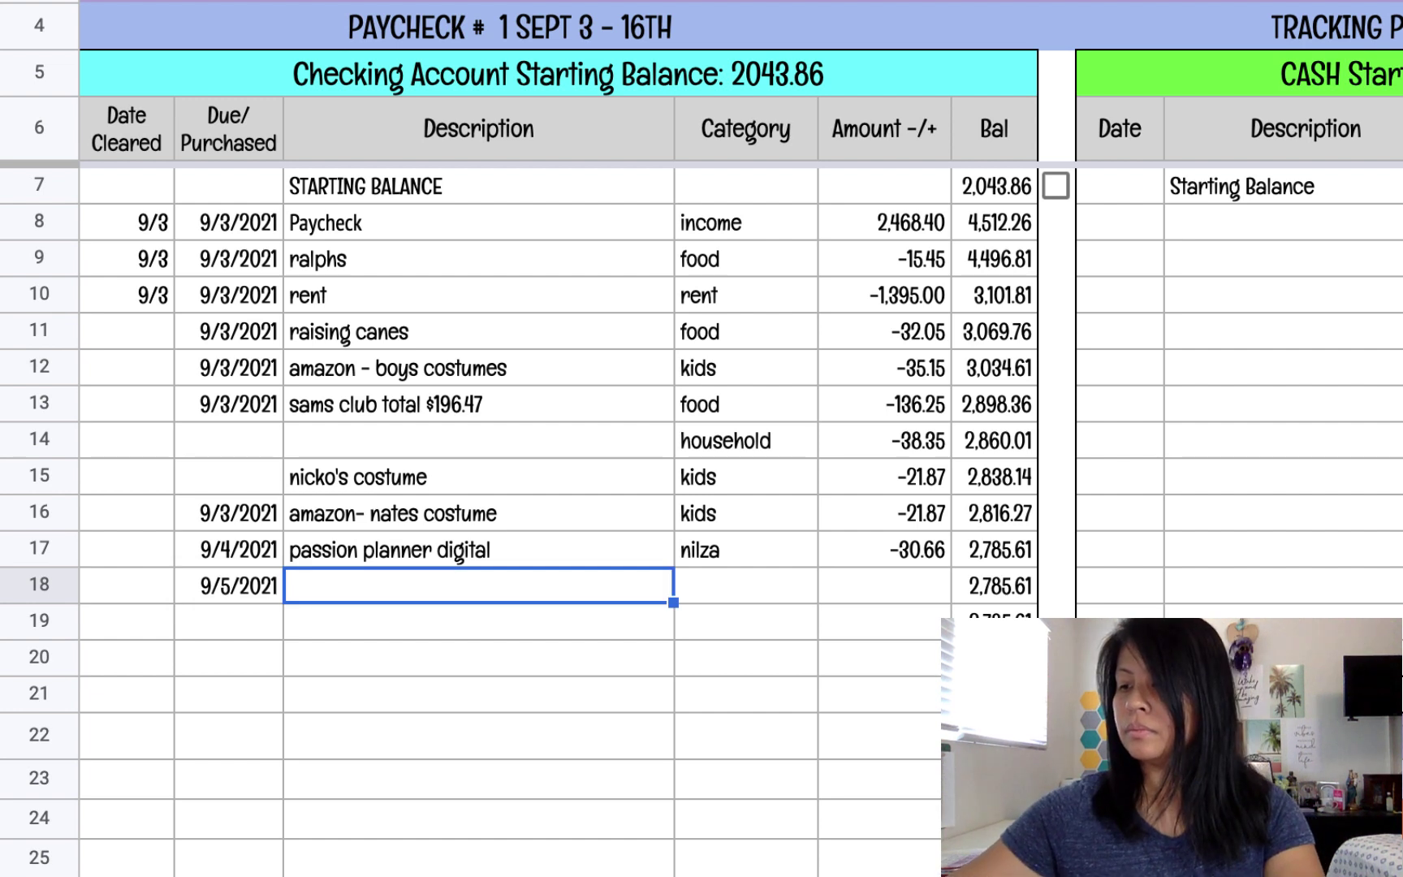
pyautogui.write('nintendo - zelda')
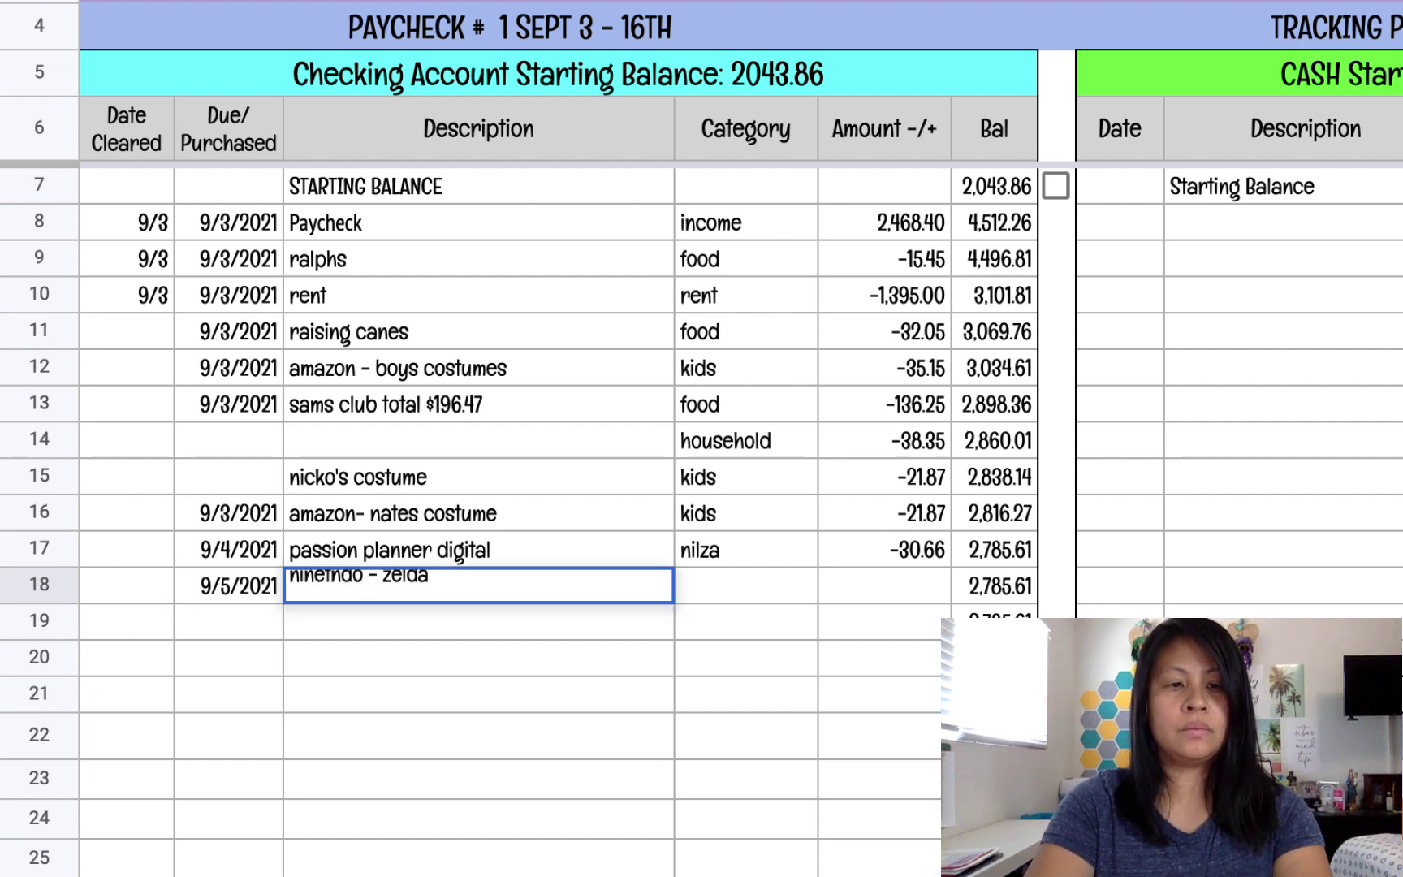
pyautogui.press('Tab')
pyautogui.write('fun')
pyautogui.press('Tab')
pyautogui.write('-19.99')
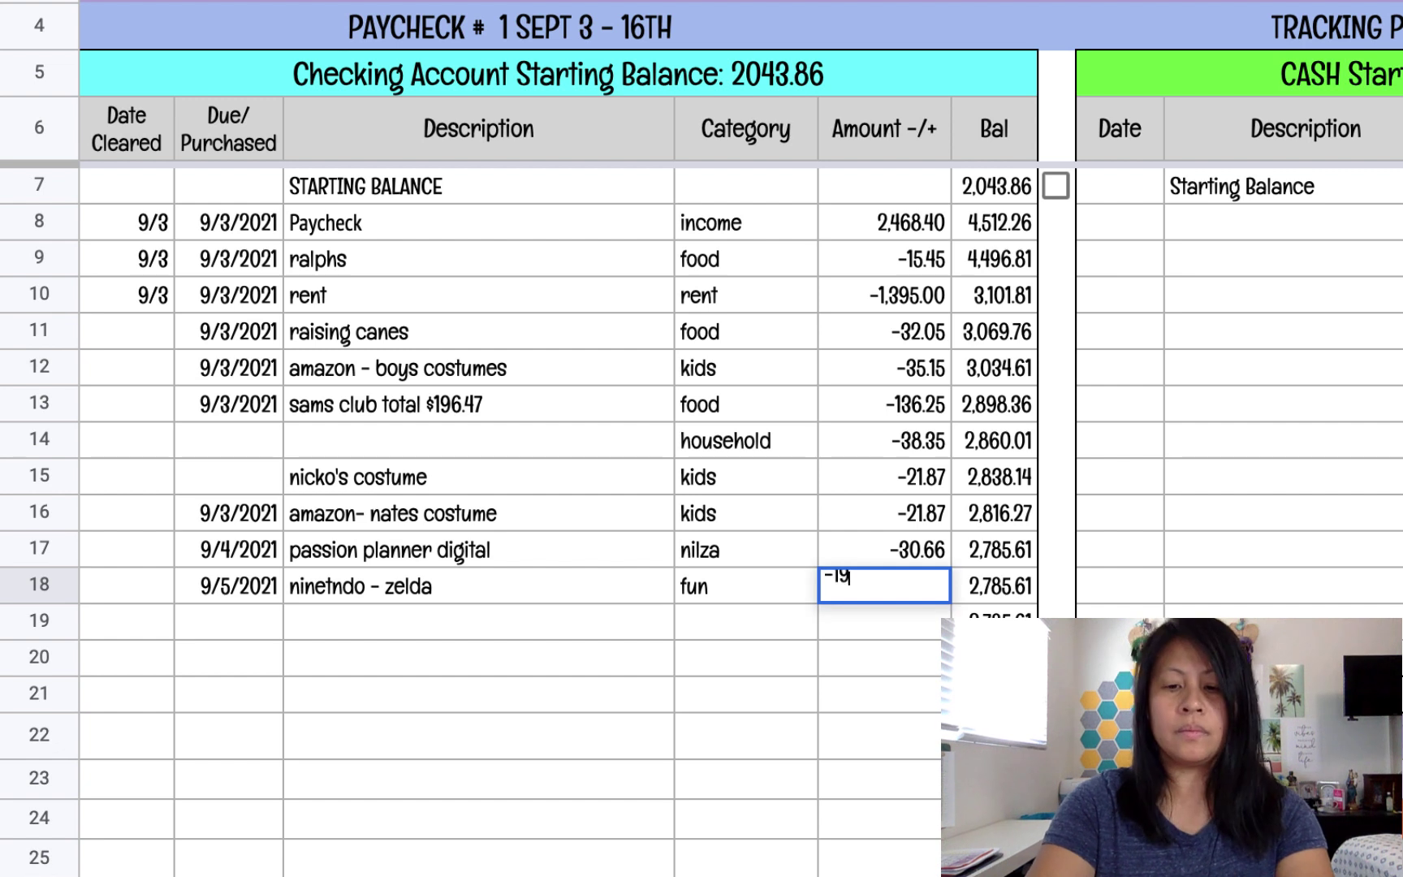
# - Record "western union" in row 19: purchased 9/5, category sponsorship, amount -169.40
pyautogui.click(514, 669)
pyautogui.press('Up')
pyautogui.press('Left')
pyautogui.write('9/5')
pyautogui.press('Tab')
pyautogui.write('western union')
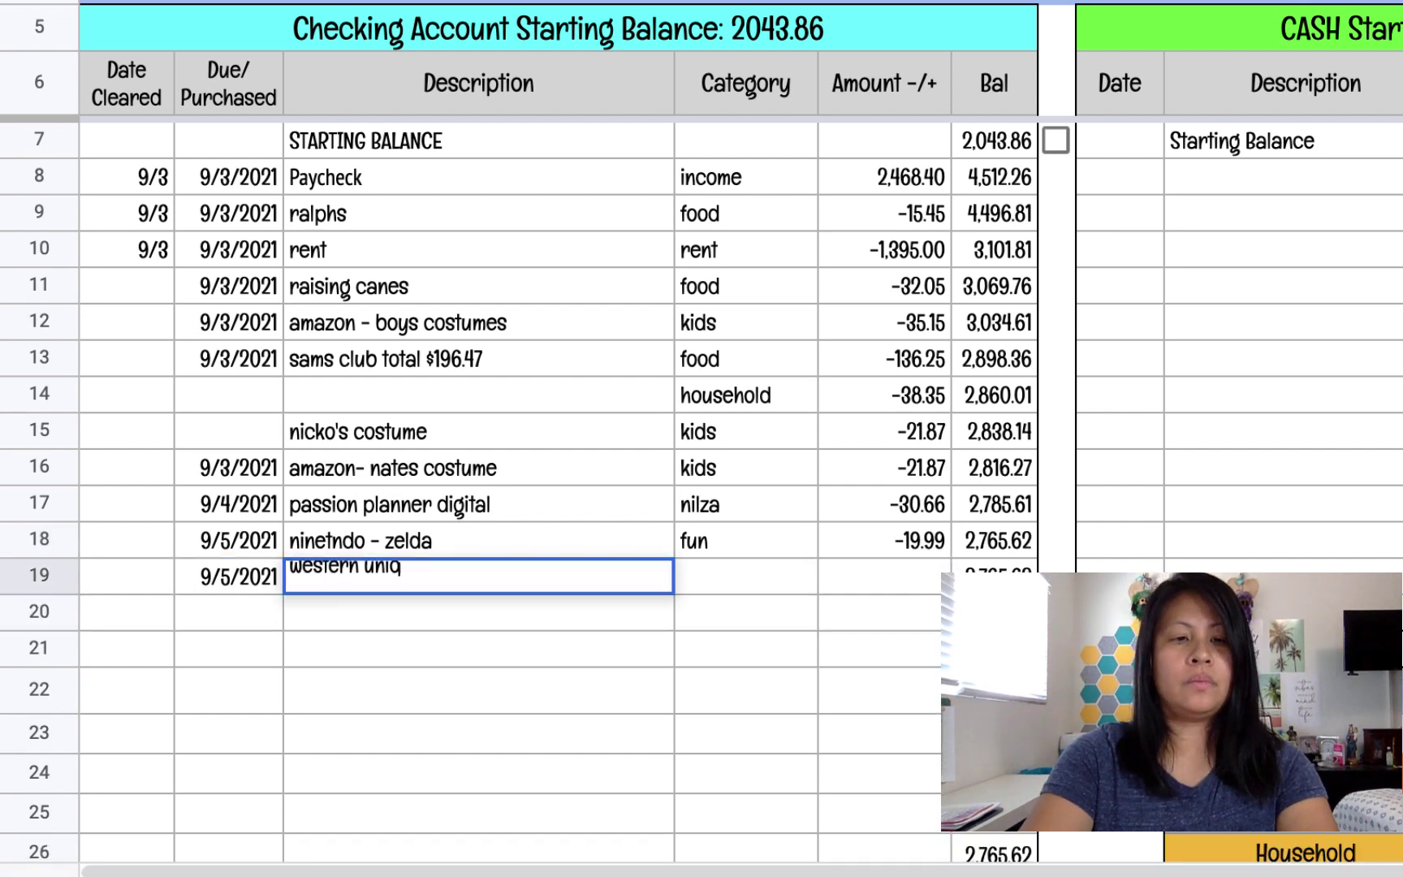
pyautogui.press('Tab')
pyautogui.write('sponsorship')
pyautogui.press('Tab')
pyautogui.write('-169.40')
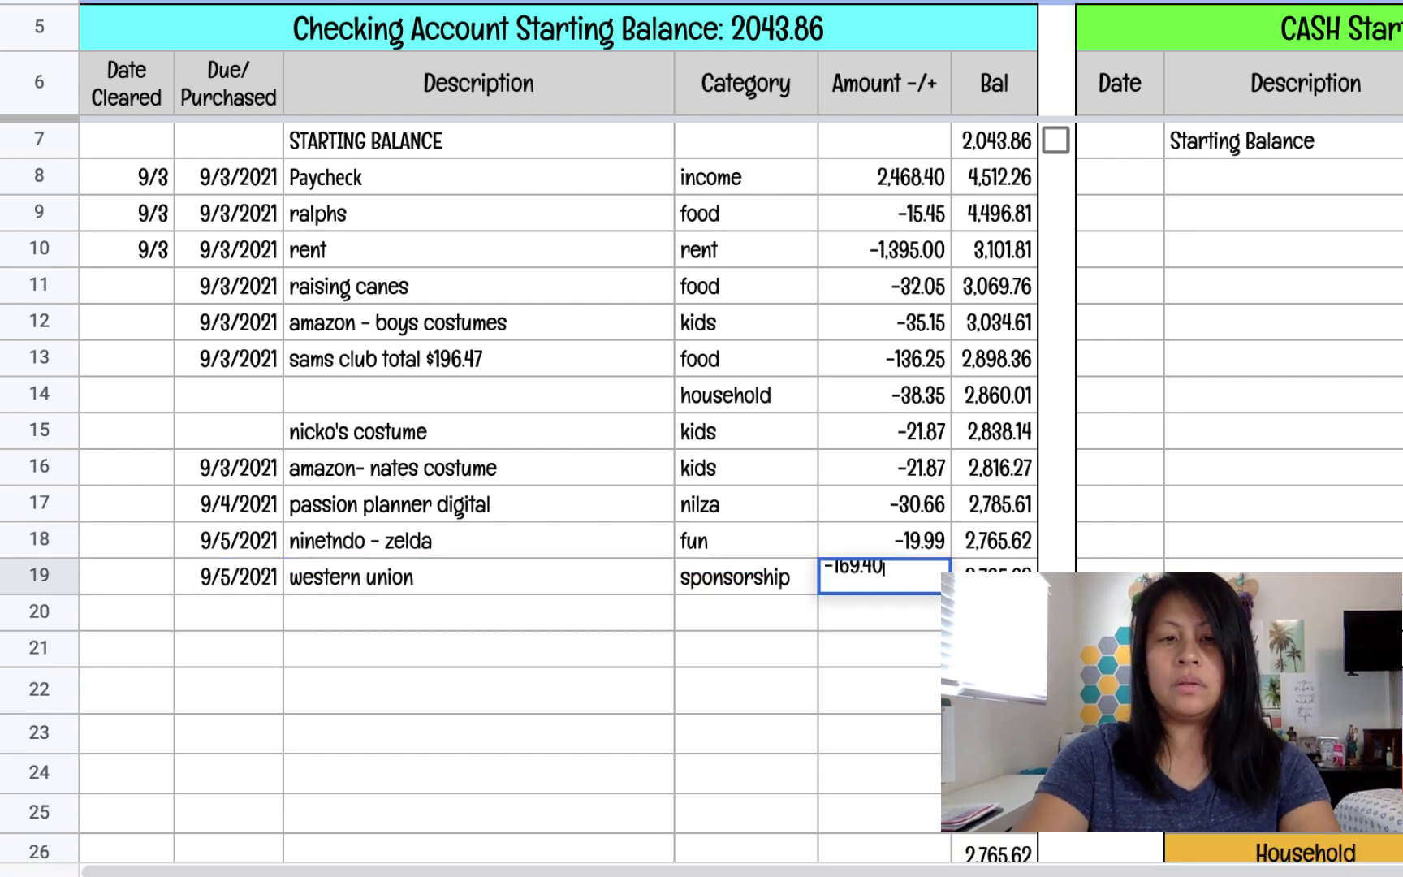
pyautogui.press('Return')
# - Insert a checkbox beside the checking balance in row 19 and tick it
pyautogui.click(350, 2)
pyautogui.click(441, 514)
pyautogui.press('space')
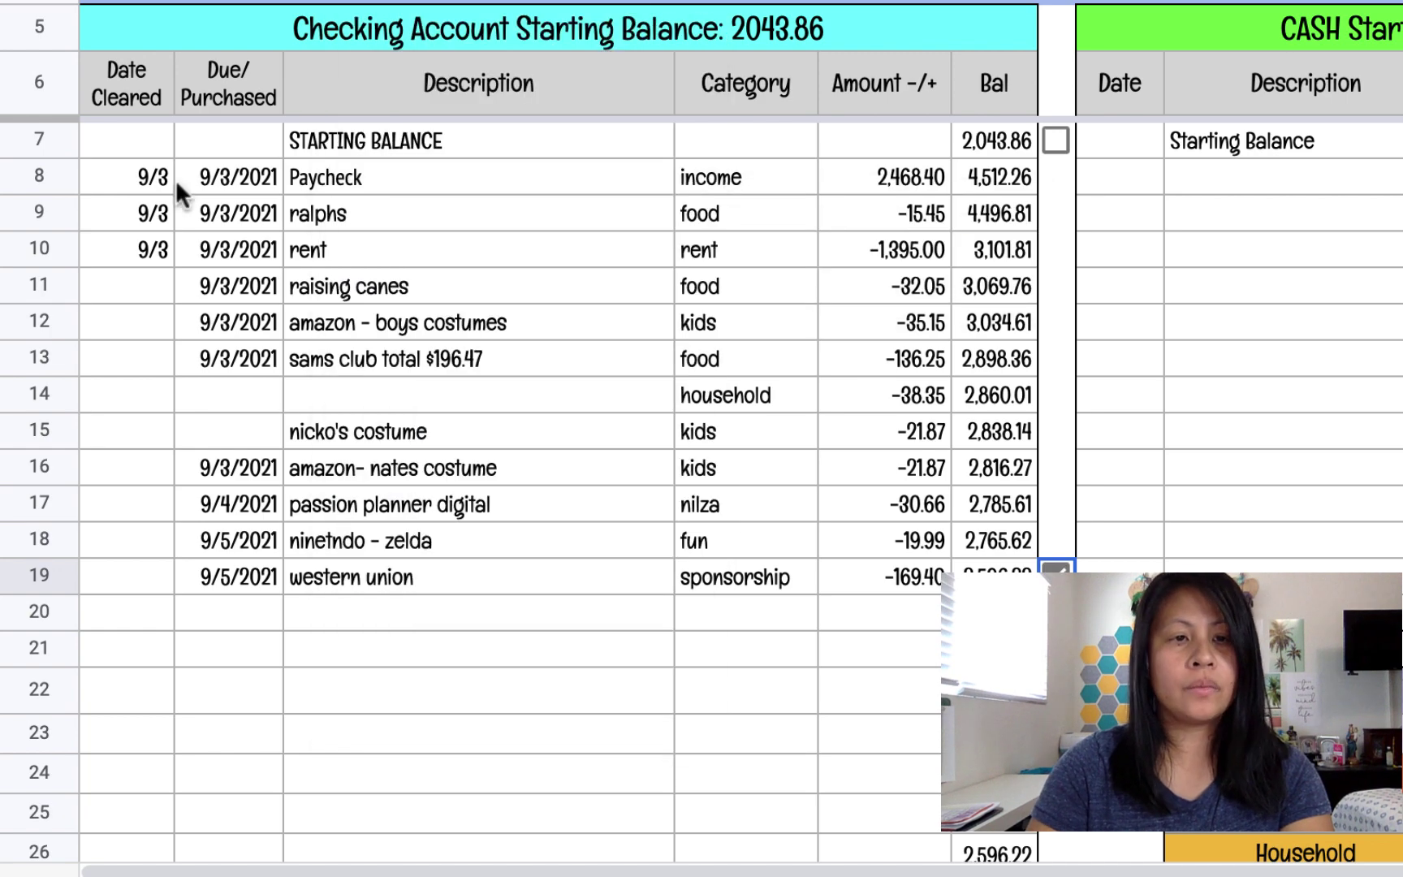
# - Fill the Paycheck income row (A8:F8) with bright green
pyautogui.moveTo(155, 181); pyautogui.dragTo(997, 176)
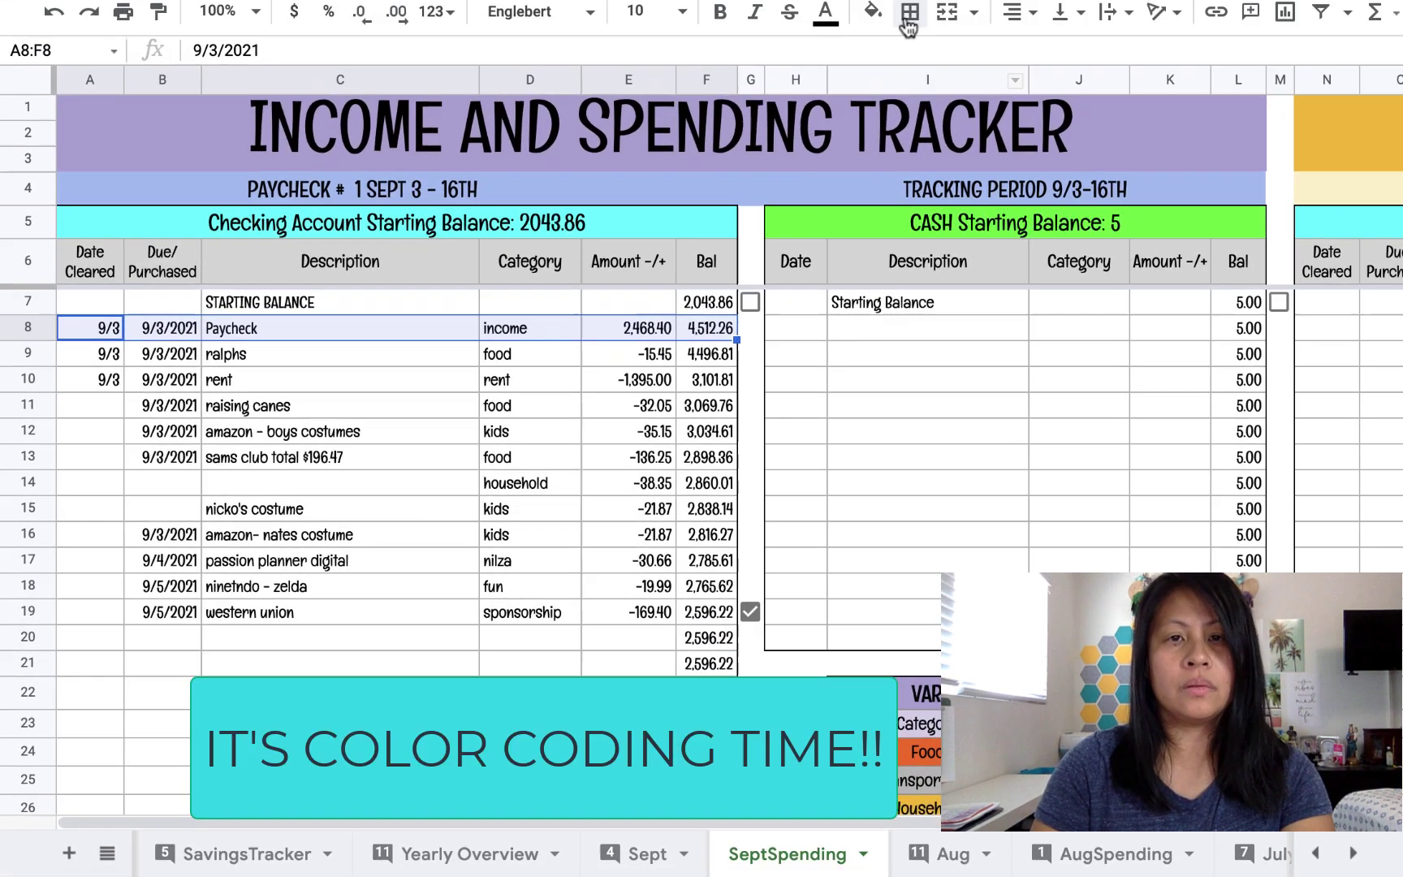
pyautogui.click(873, 11)
pyautogui.click(1059, 436)
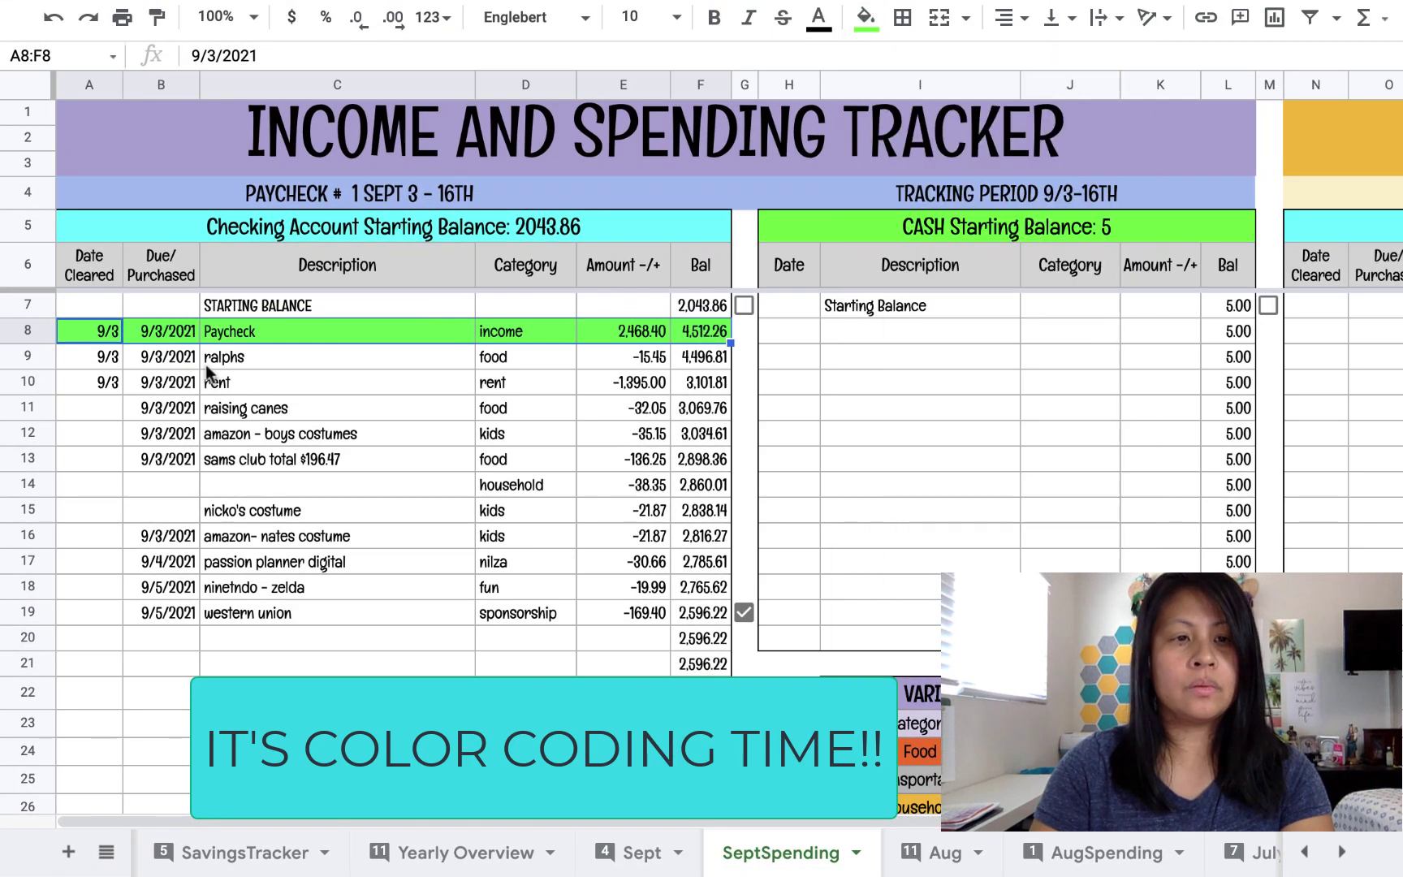
# - Fill the three food rows (ralphs, raising canes and sams club, rows 9, 11 and 13) with the Food category's orange
pyautogui.moveTo(90, 354); pyautogui.dragTo(711, 357)
pyautogui.keyDown('ctrl'); pyautogui.click(124, 410); pyautogui.keyUp('ctrl')
pyautogui.moveTo(124, 409); pyautogui.dragTo(710, 409)
pyautogui.moveTo(89, 459); pyautogui.dragTo(707, 459)
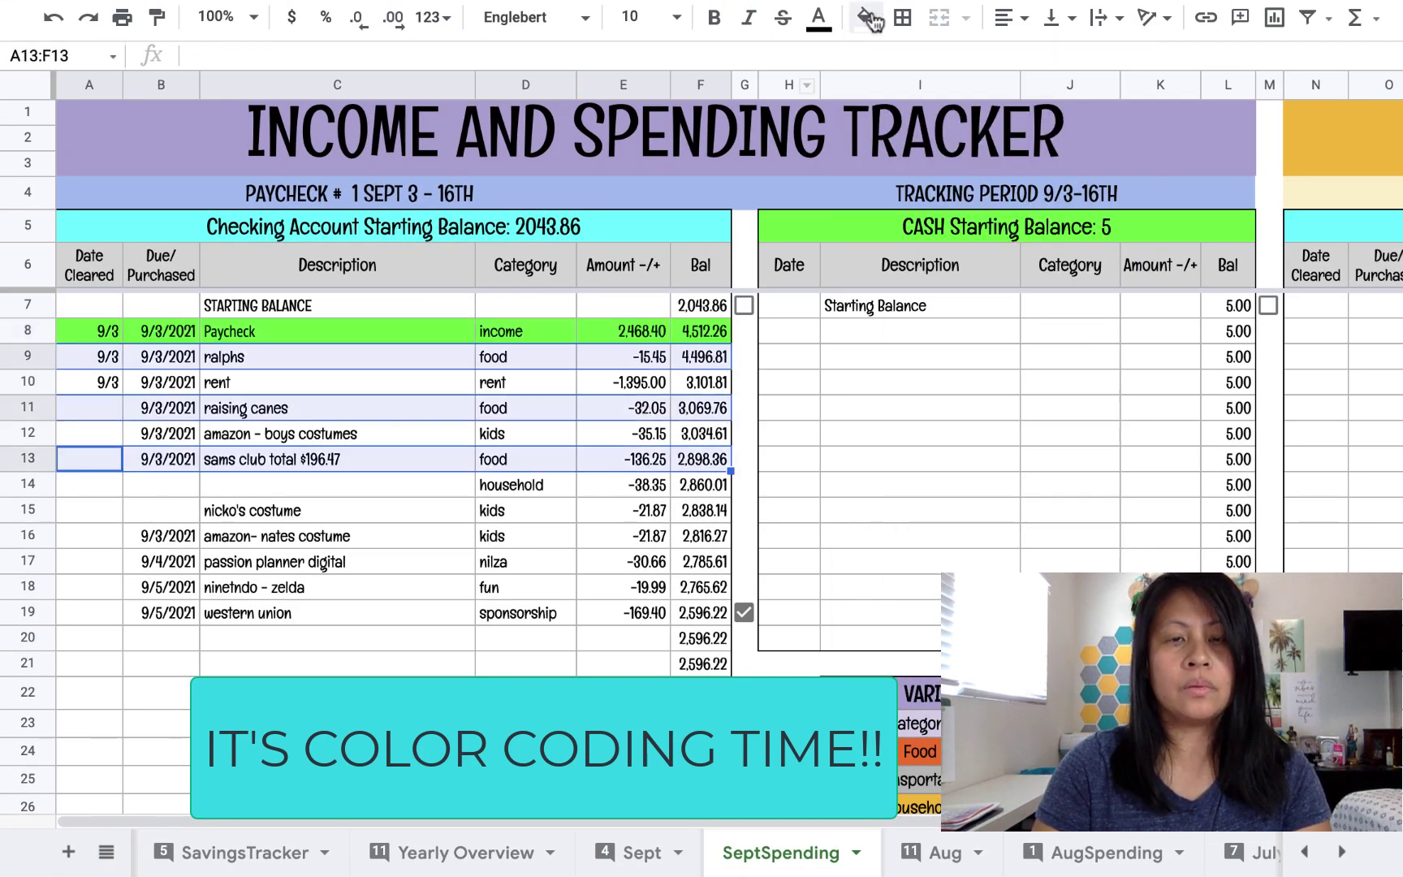
pyautogui.click(866, 17)
pyautogui.click(1115, 454)
# - Fill the rent row (A10:F10) with light pink
pyautogui.moveTo(90, 382); pyautogui.dragTo(711, 381)
pyautogui.click(865, 17)
pyautogui.click(959, 442)
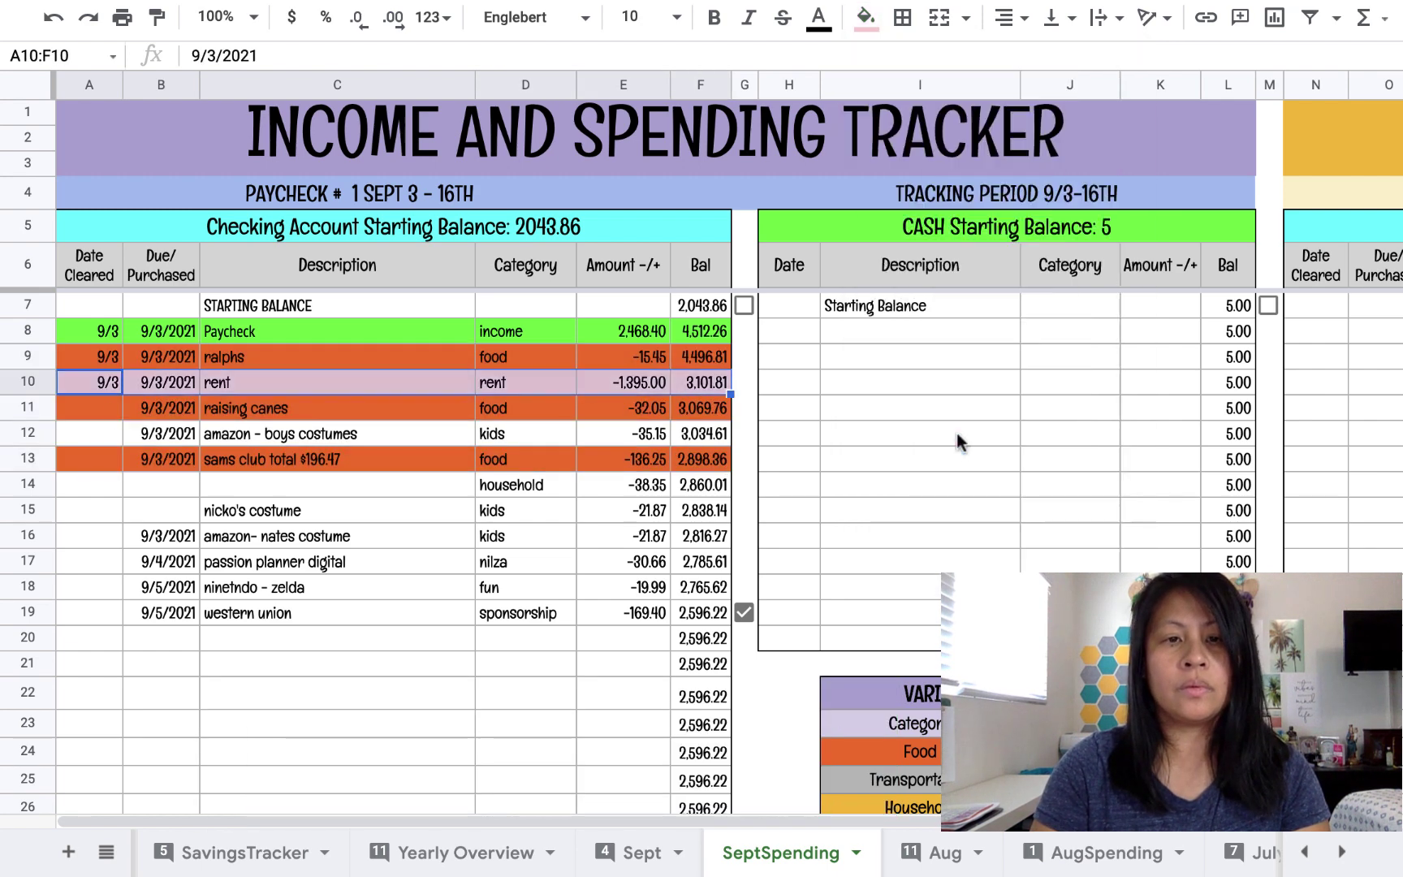
# - Fill the kids rows 12, 15 and 16 with the Kids category's blue across columns A to F
pyautogui.moveTo(90, 433); pyautogui.dragTo(711, 433)
pyautogui.moveTo(90, 485); pyautogui.dragTo(711, 536)
pyautogui.click(865, 17)
pyautogui.click(959, 465)
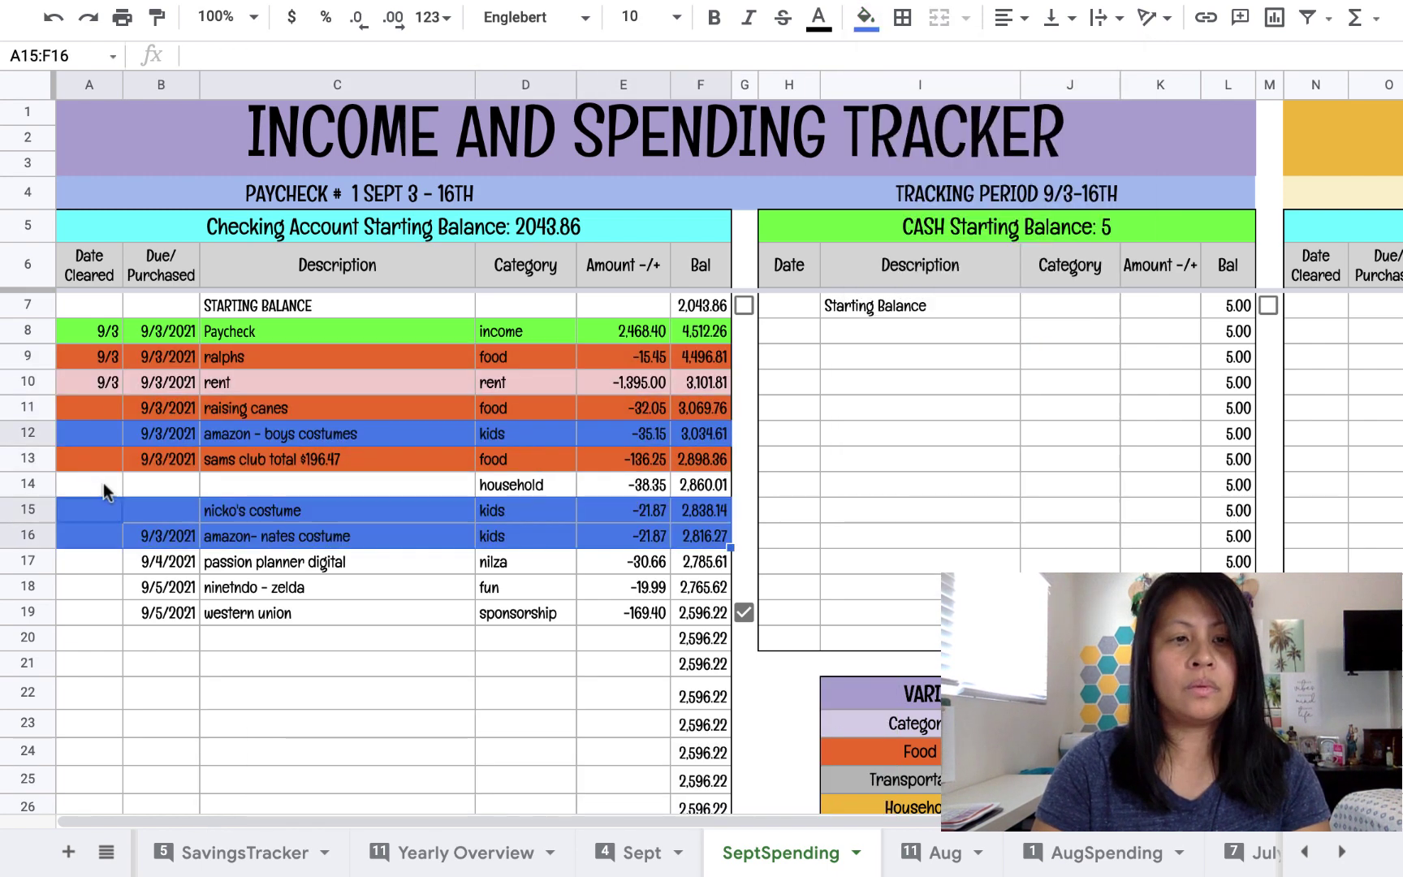
# - Fill the household row (A14:F14) with the Household category's golden yellow
pyautogui.moveTo(89, 485); pyautogui.dragTo(711, 484)
pyautogui.click(866, 17)
pyautogui.click(1007, 463)
# - Fill the passion planner digital row (A17:F17) with medium green
pyautogui.moveTo(90, 561); pyautogui.dragTo(715, 561)
pyautogui.click(866, 17)
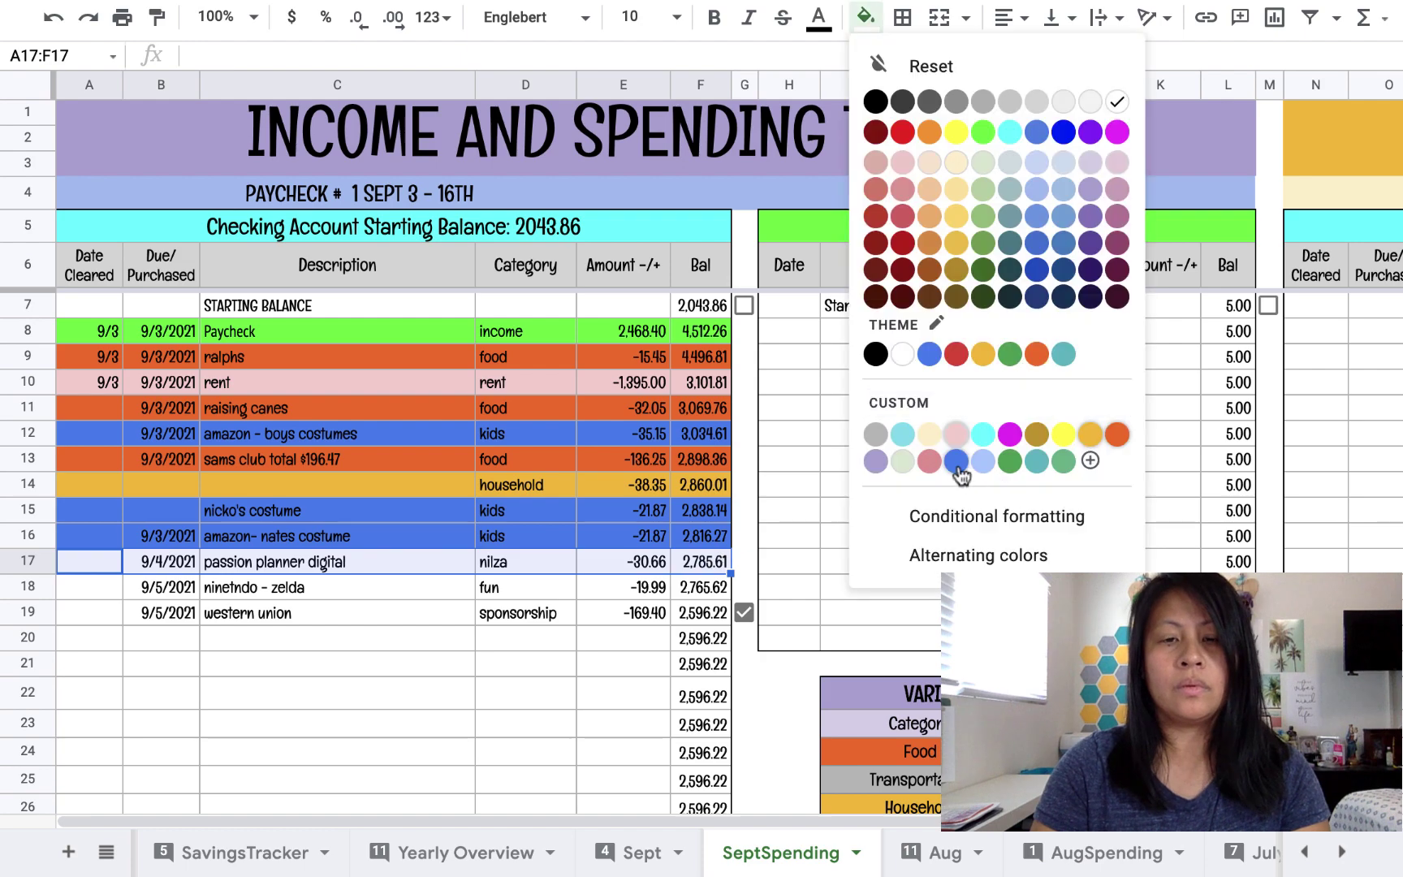
pyautogui.click(1047, 480)
# - Fill the fun row 18 with purple and recolor the passion planner digital row 17 teal
pyautogui.moveTo(89, 586); pyautogui.dragTo(714, 586)
pyautogui.click(865, 17)
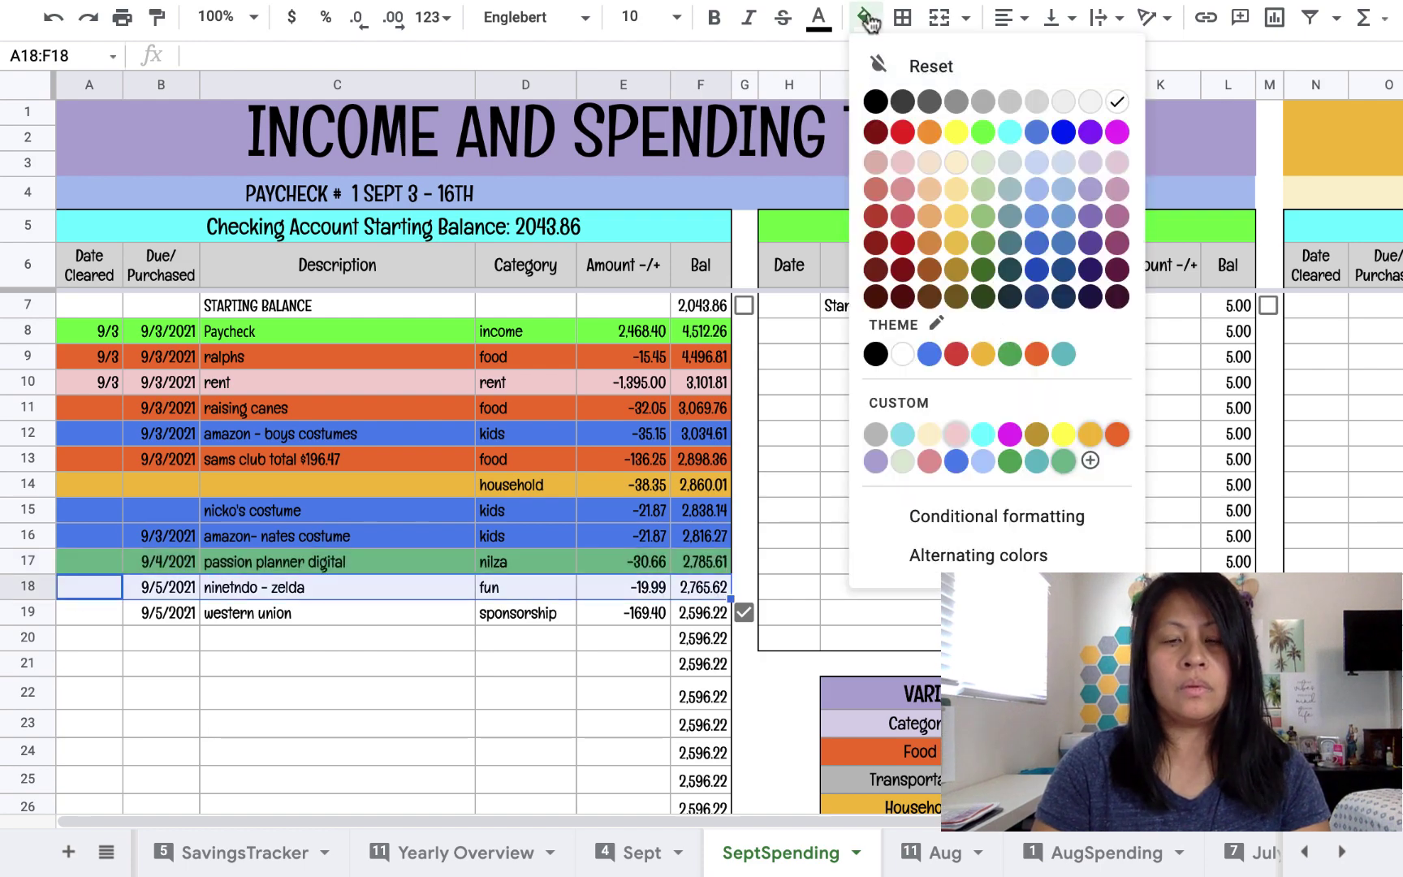
pyautogui.click(961, 481)
pyautogui.moveTo(89, 561); pyautogui.dragTo(715, 561)
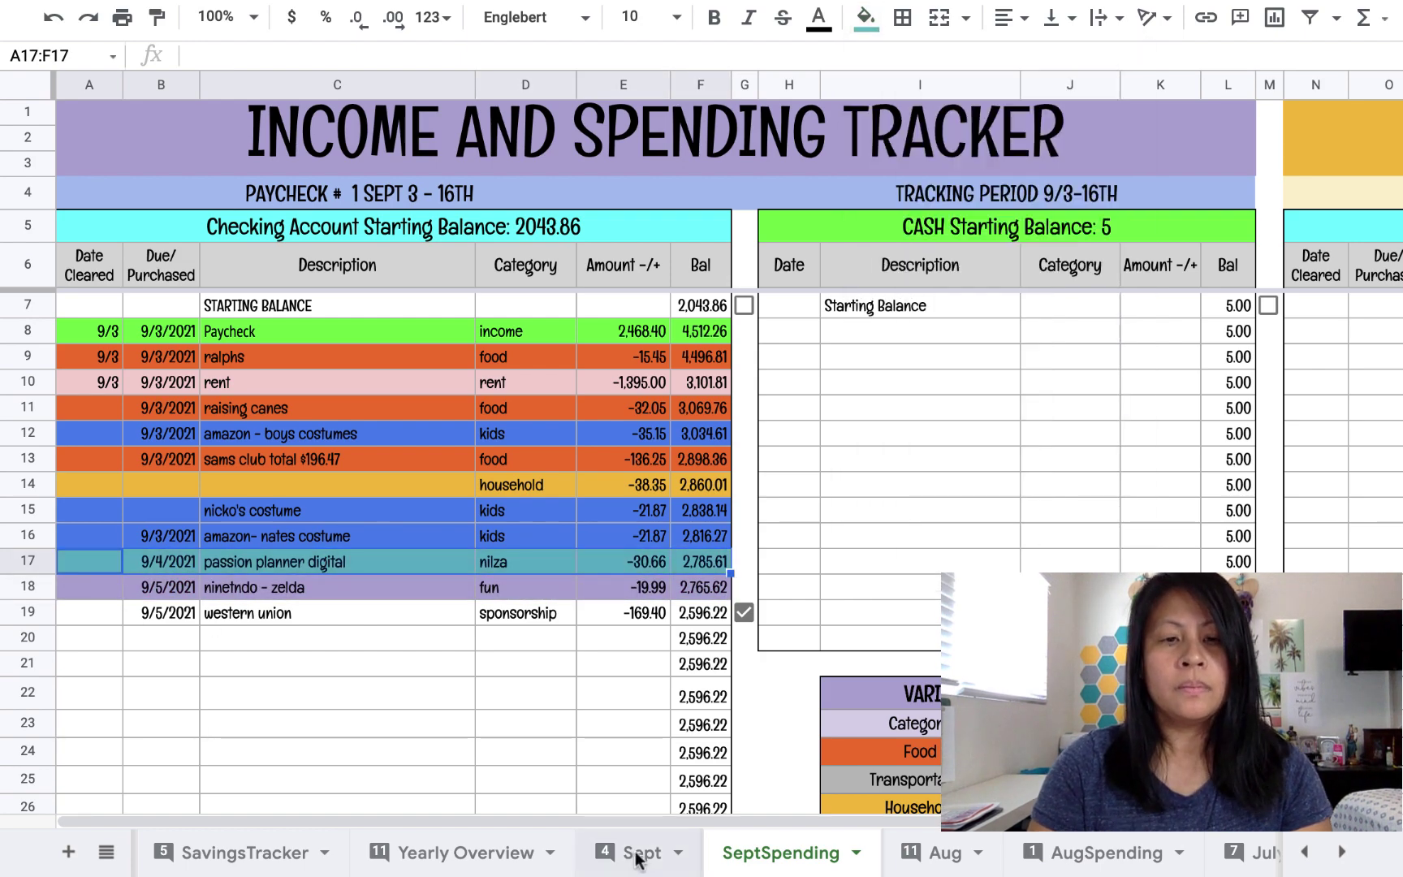
# - Check the Sponsorship category's color on the Sept sheet and fill the western union row 19 on SeptSpending with the matching mauve
pyautogui.click(636, 851)
pyautogui.scroll(-3, 932, 156)
pyautogui.click(866, 17)
pyautogui.click(781, 852)
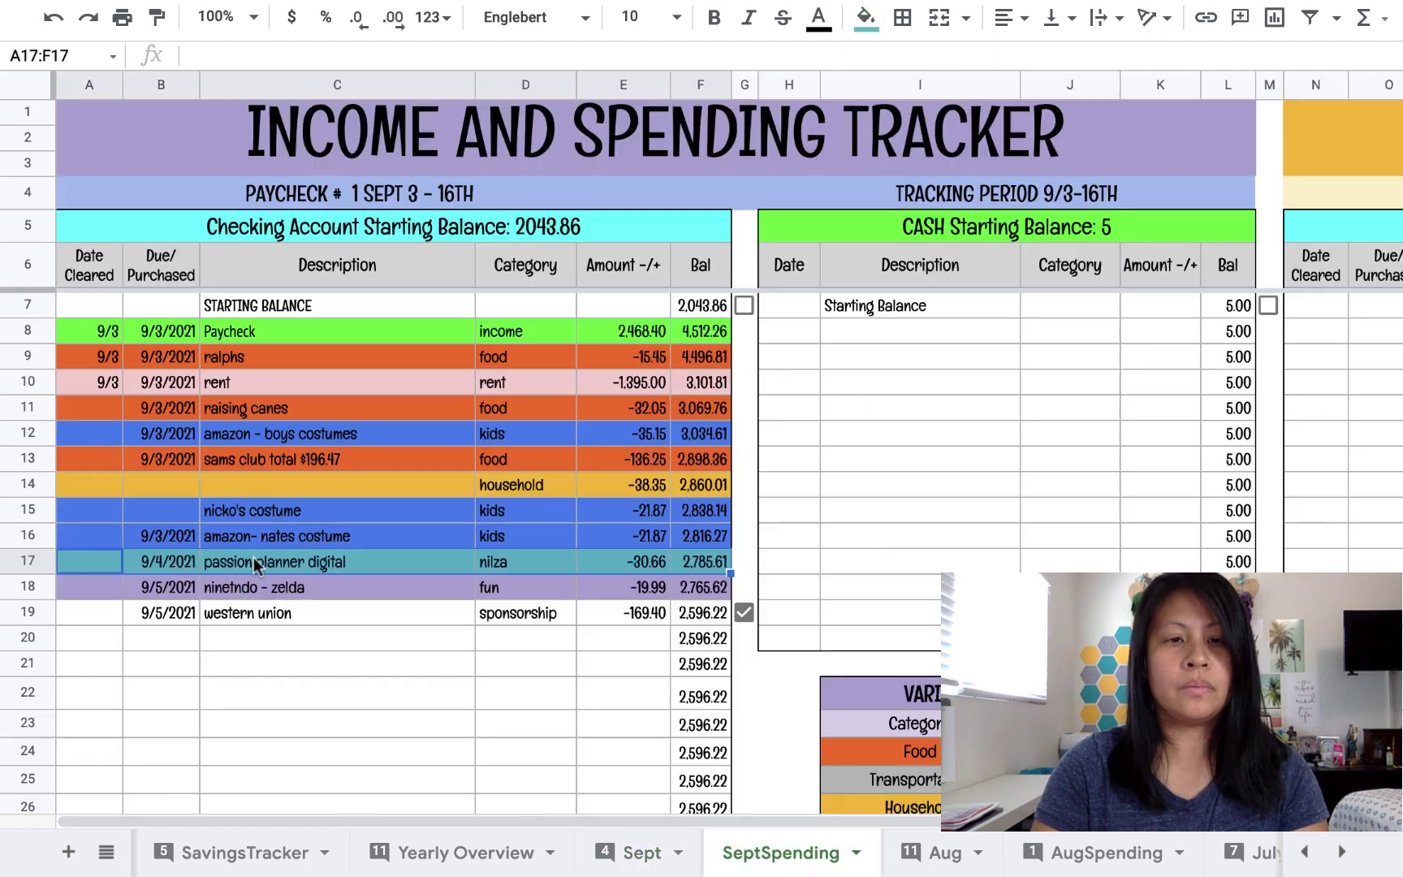
pyautogui.moveTo(65, 614); pyautogui.dragTo(617, 614)
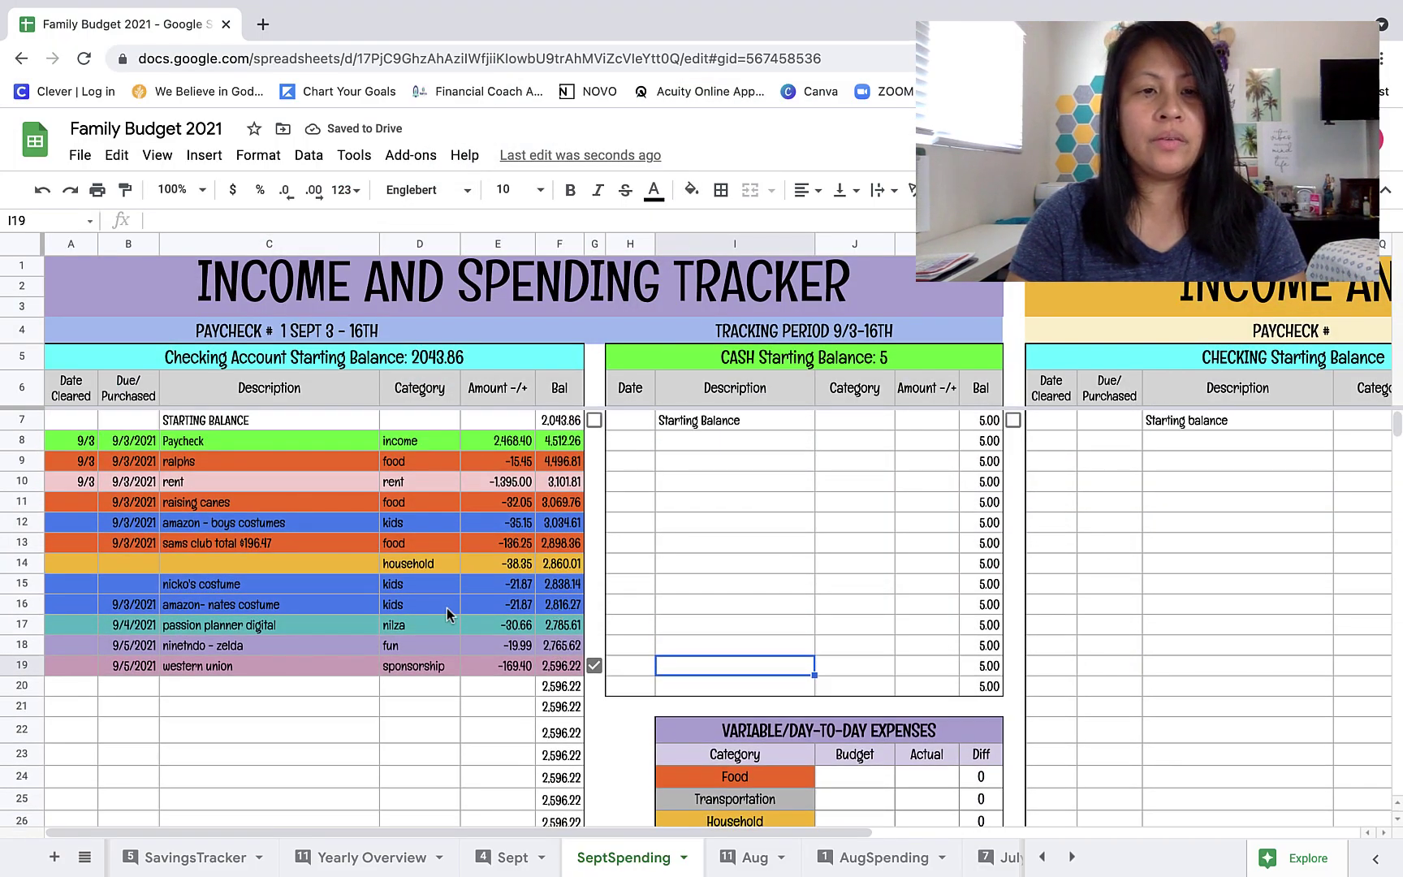
# - Copy the first paycheck's variable expense budgets (D35:D45) from the Sept sheet into the Budget column of SeptSpending's variable expenses table, starting at J24
pyautogui.scroll(-4, 654, 762)
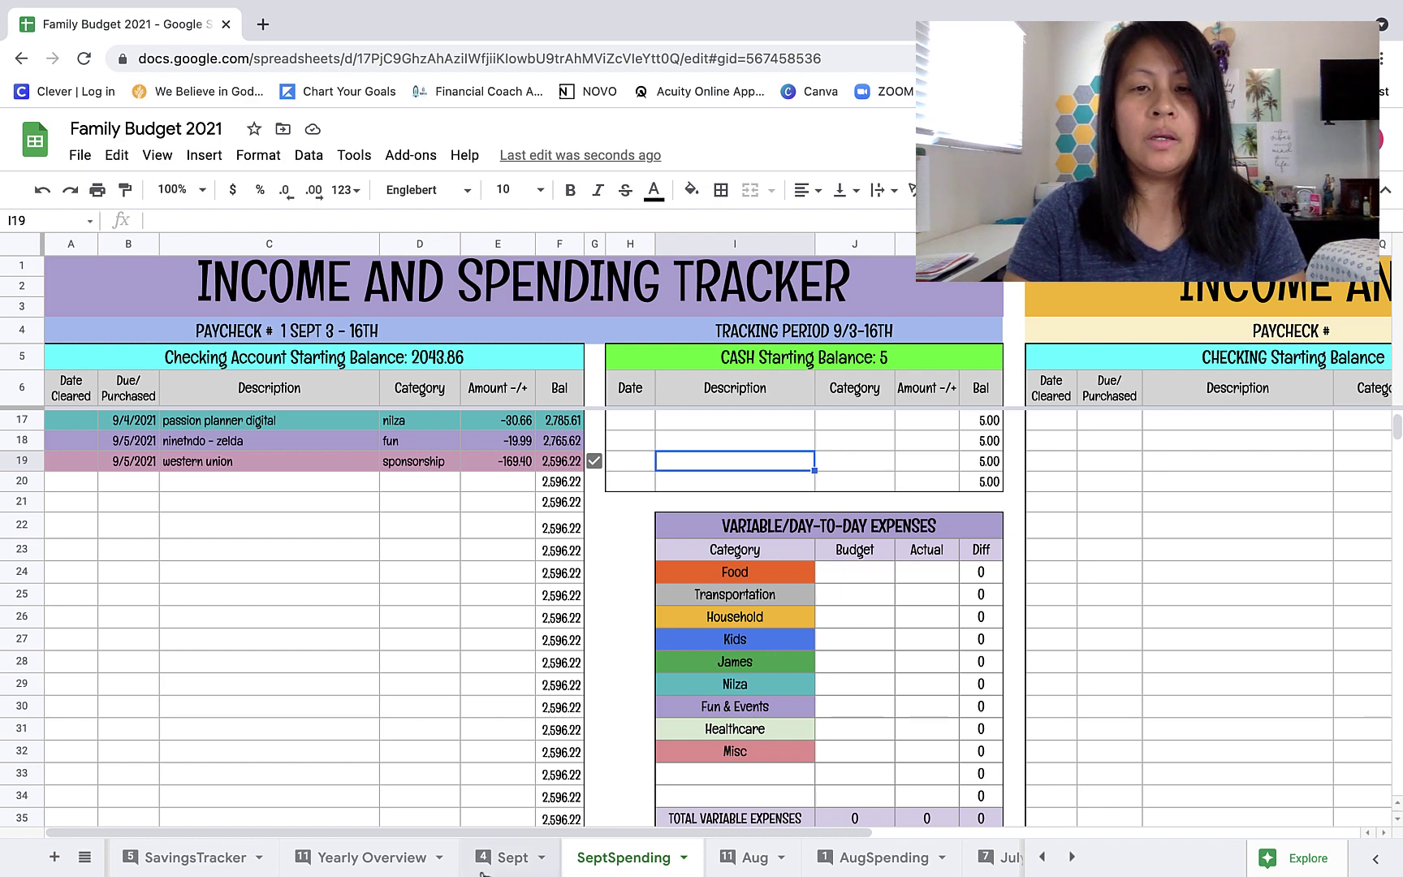
pyautogui.click(505, 859)
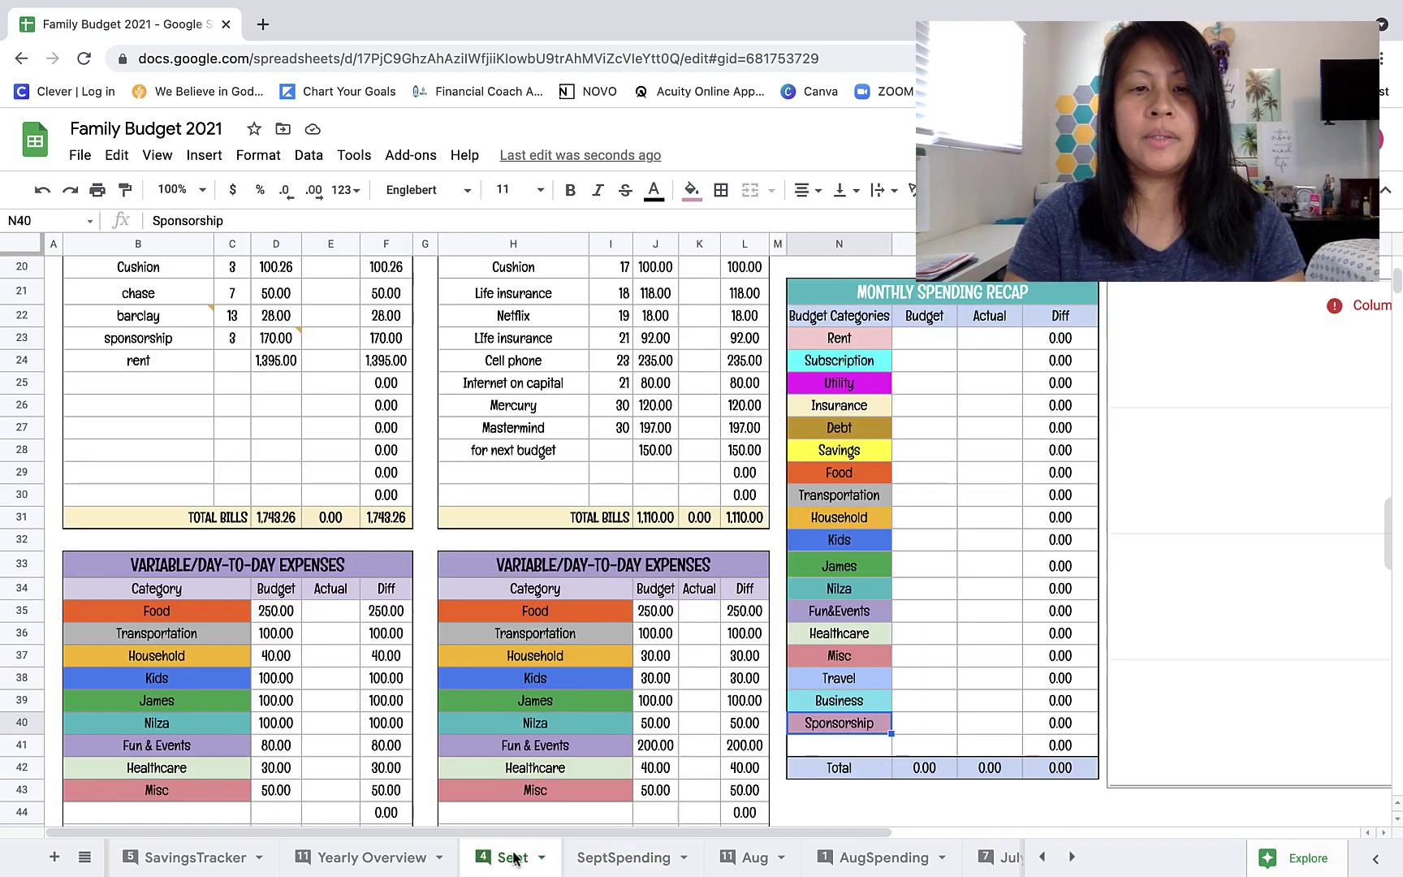
pyautogui.scroll(-1, 330, 660)
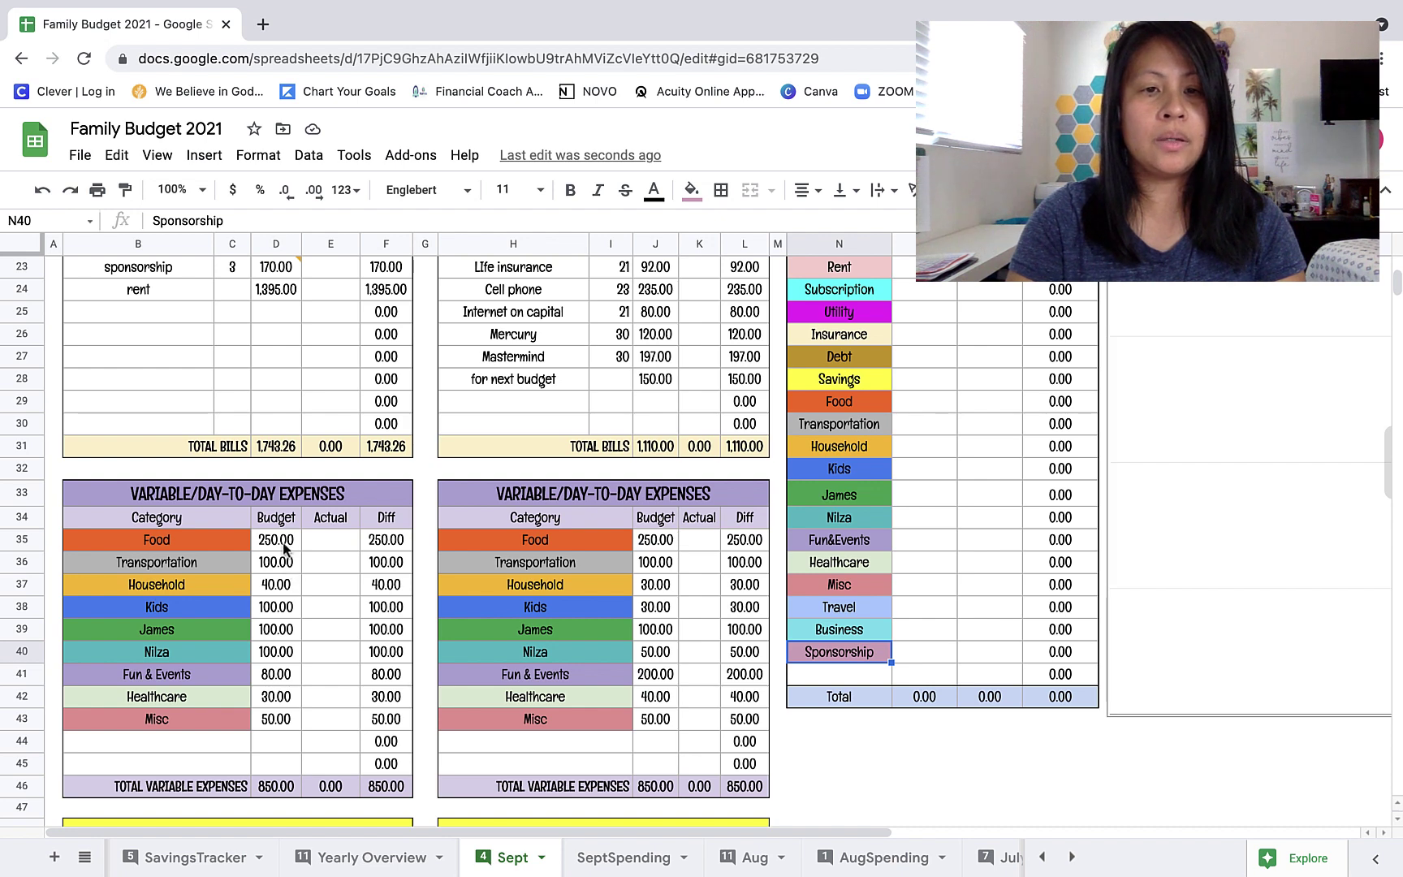
pyautogui.moveTo(283, 540); pyautogui.dragTo(272, 763)
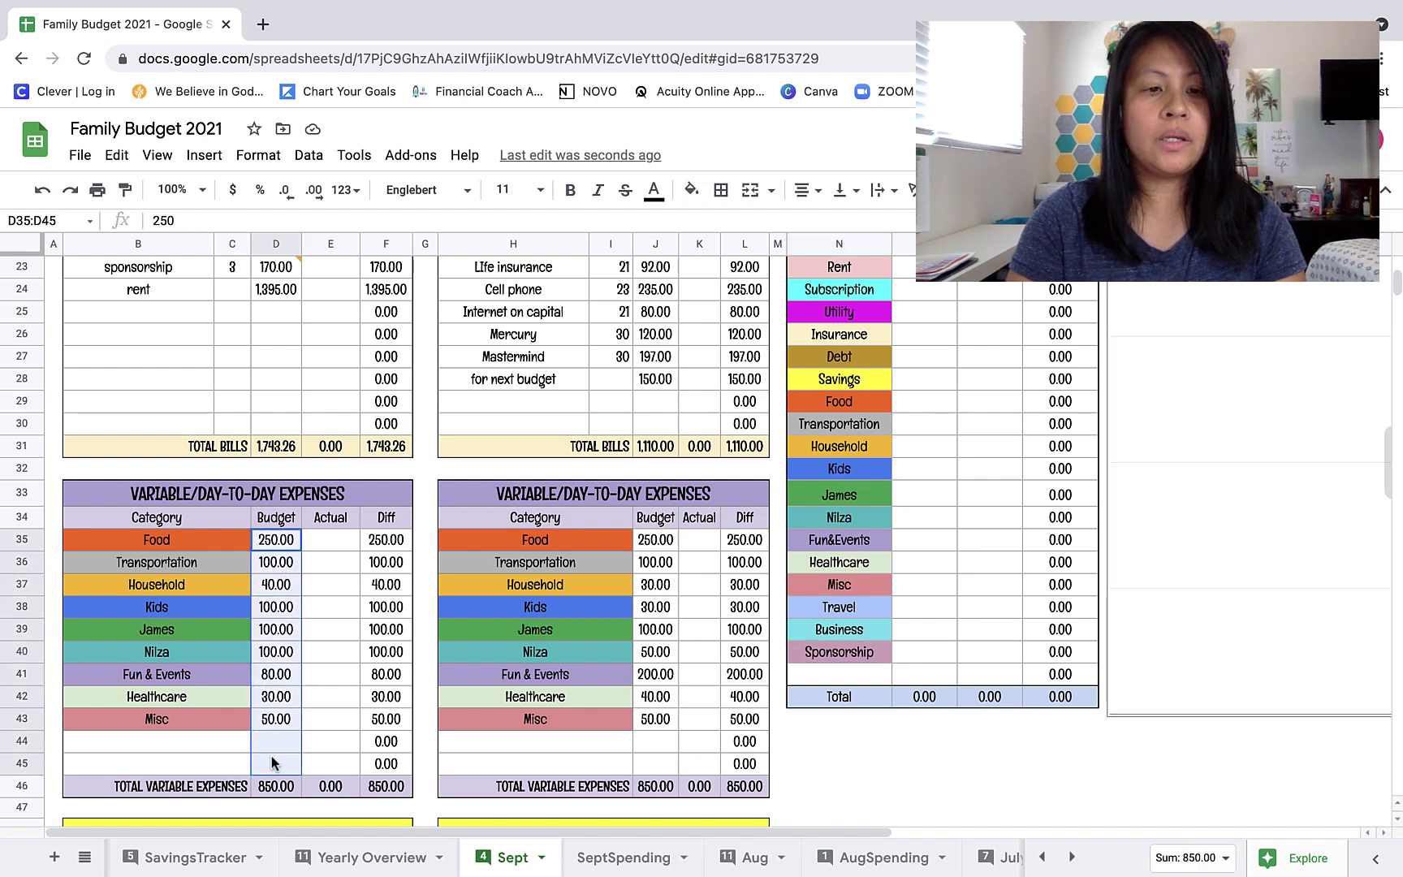
pyautogui.rightClick(272, 763)
pyautogui.click(341, 214)
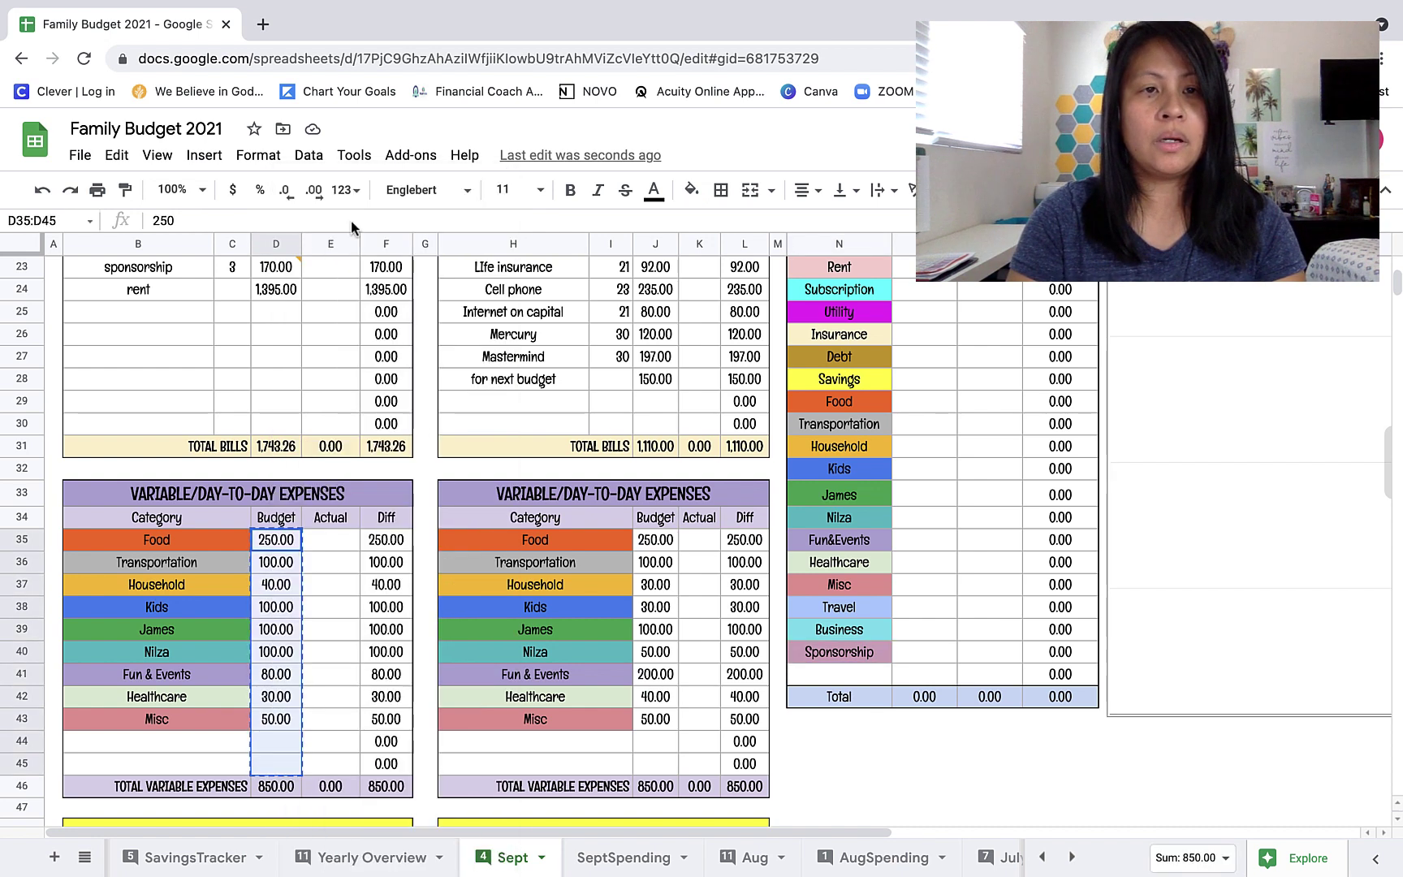
pyautogui.click(591, 862)
pyautogui.click(865, 573)
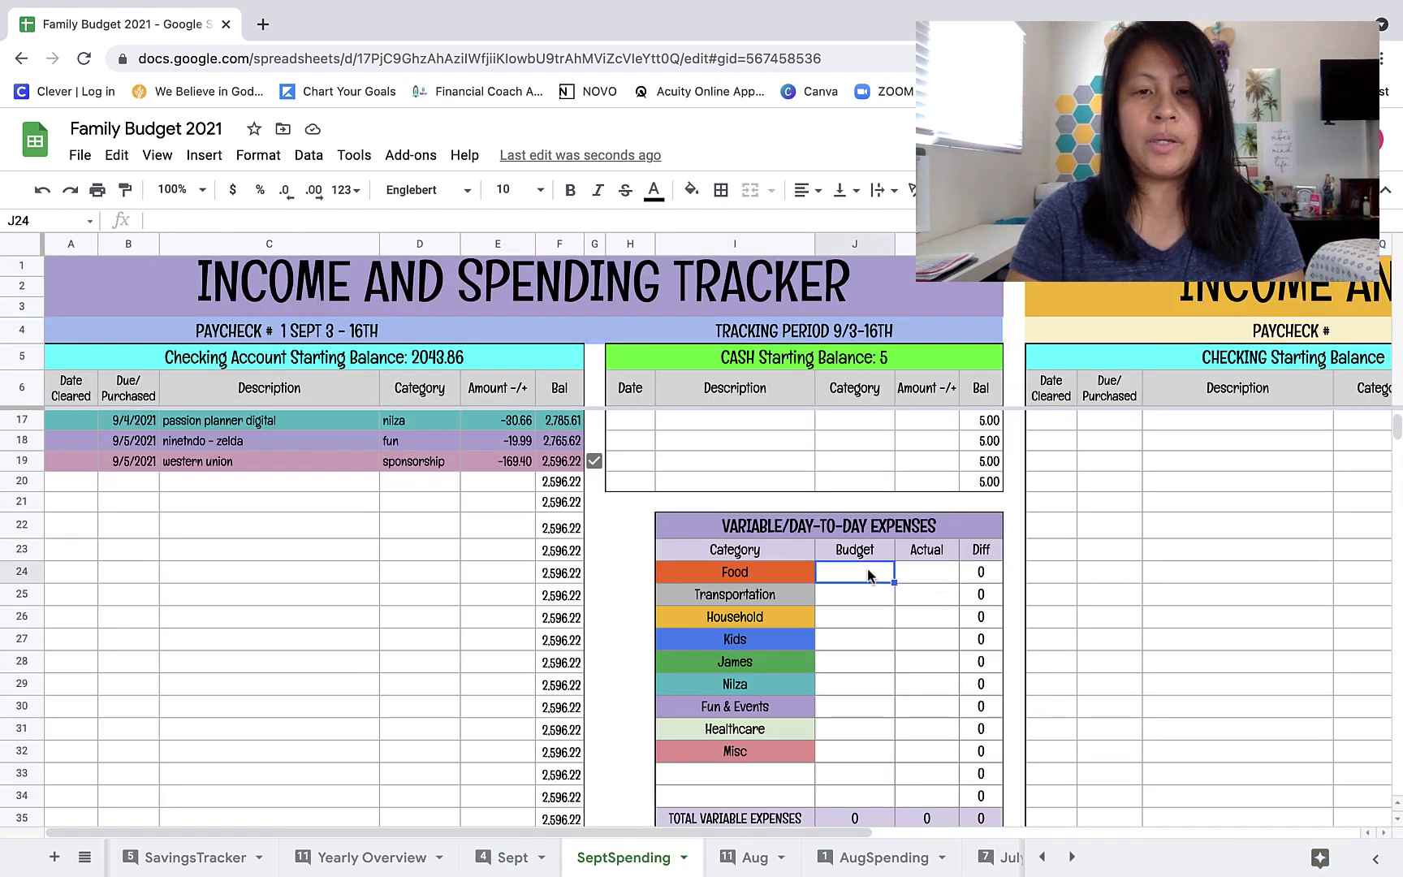
pyautogui.hotkey('ctrl', 'v')
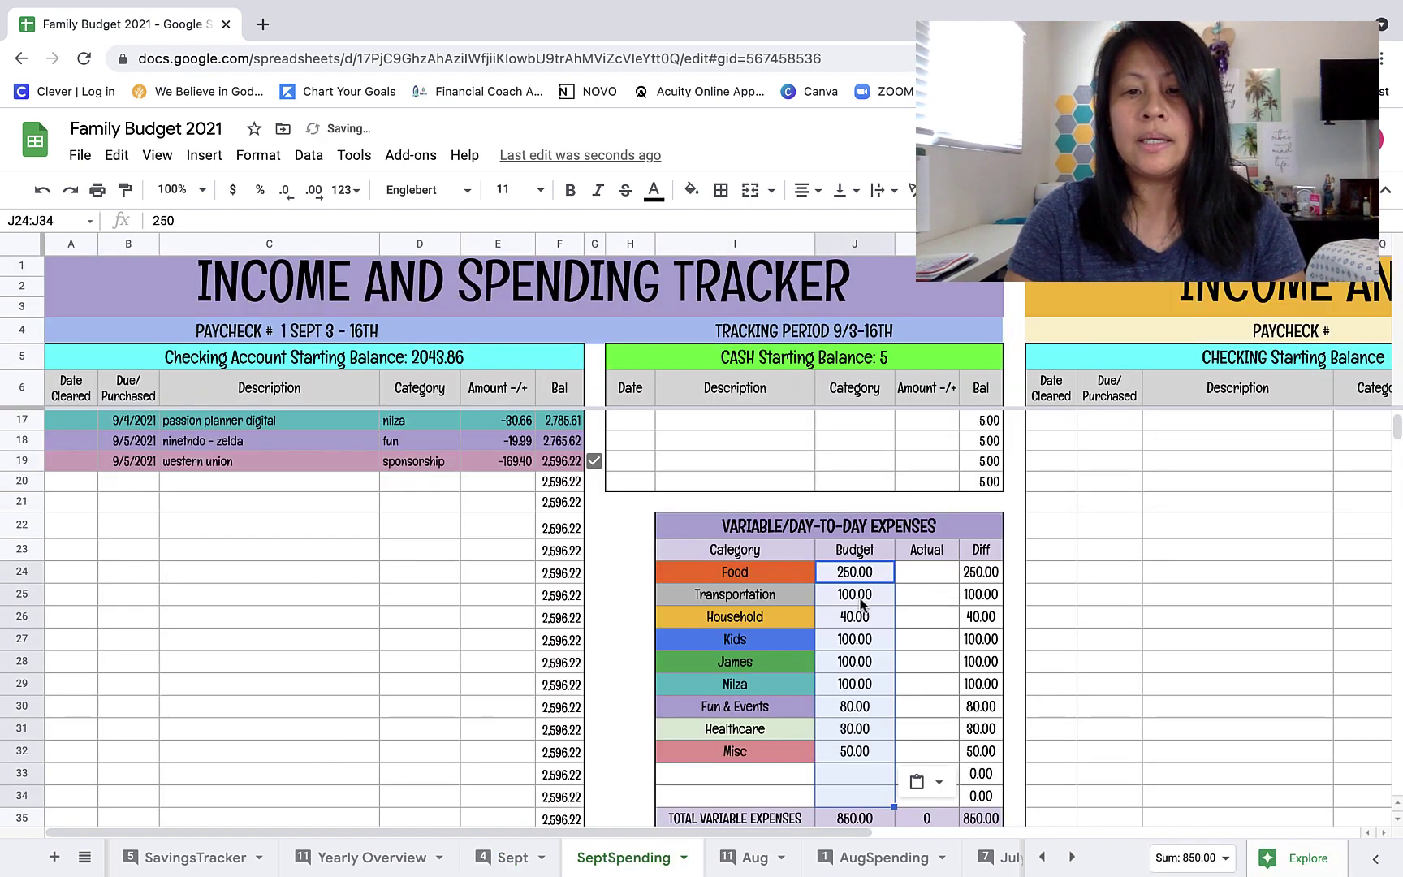
pyautogui.click(980, 639)
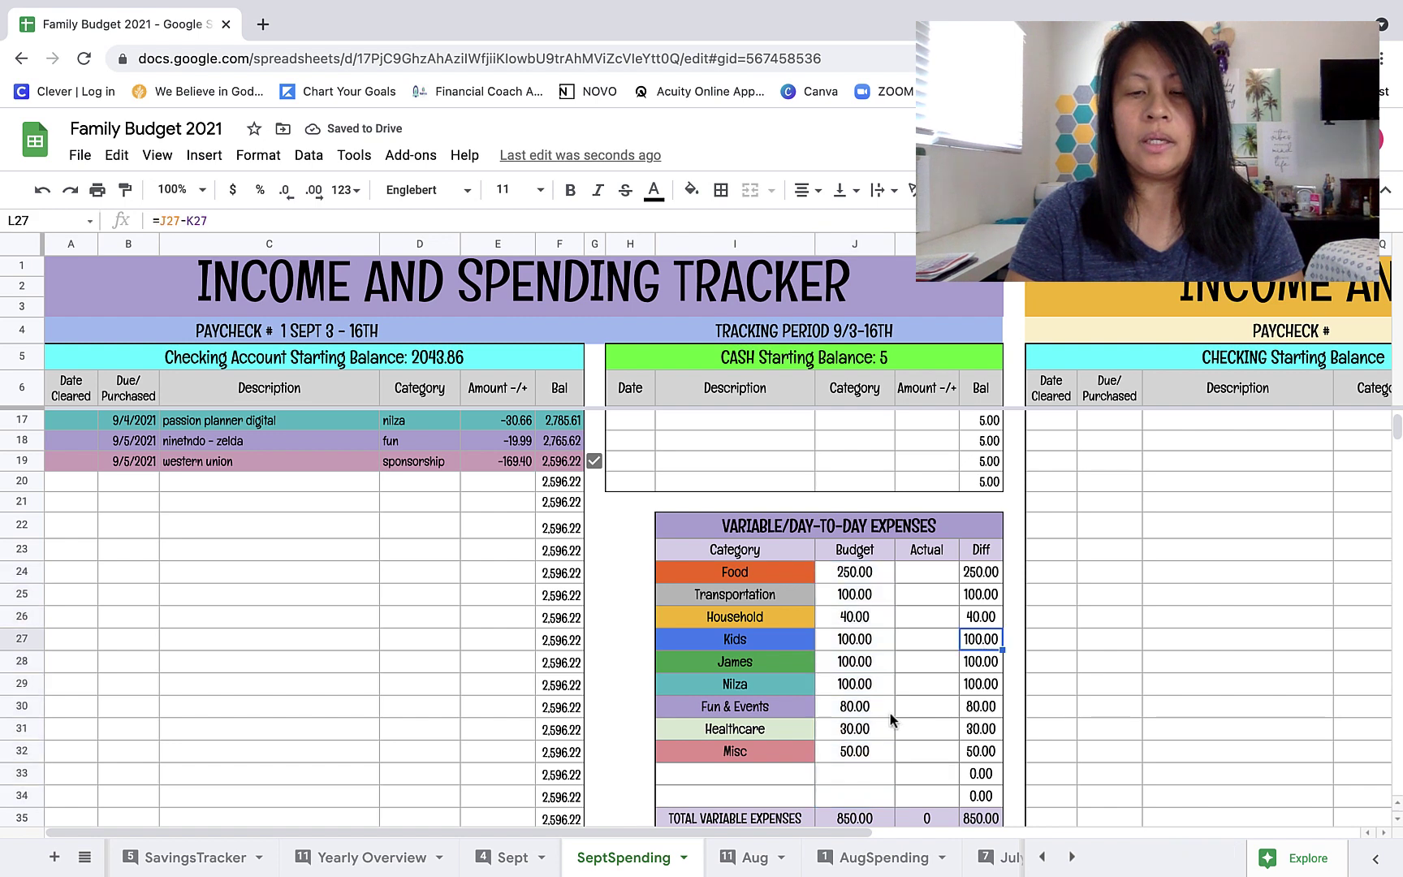
# - Enter =-(E9+E11+E13) in K24 to total the food transactions as the Food category's actual spending
pyautogui.scroll(-2, 890, 713)
pyautogui.scroll(5, 905, 771)
pyautogui.click(906, 772)
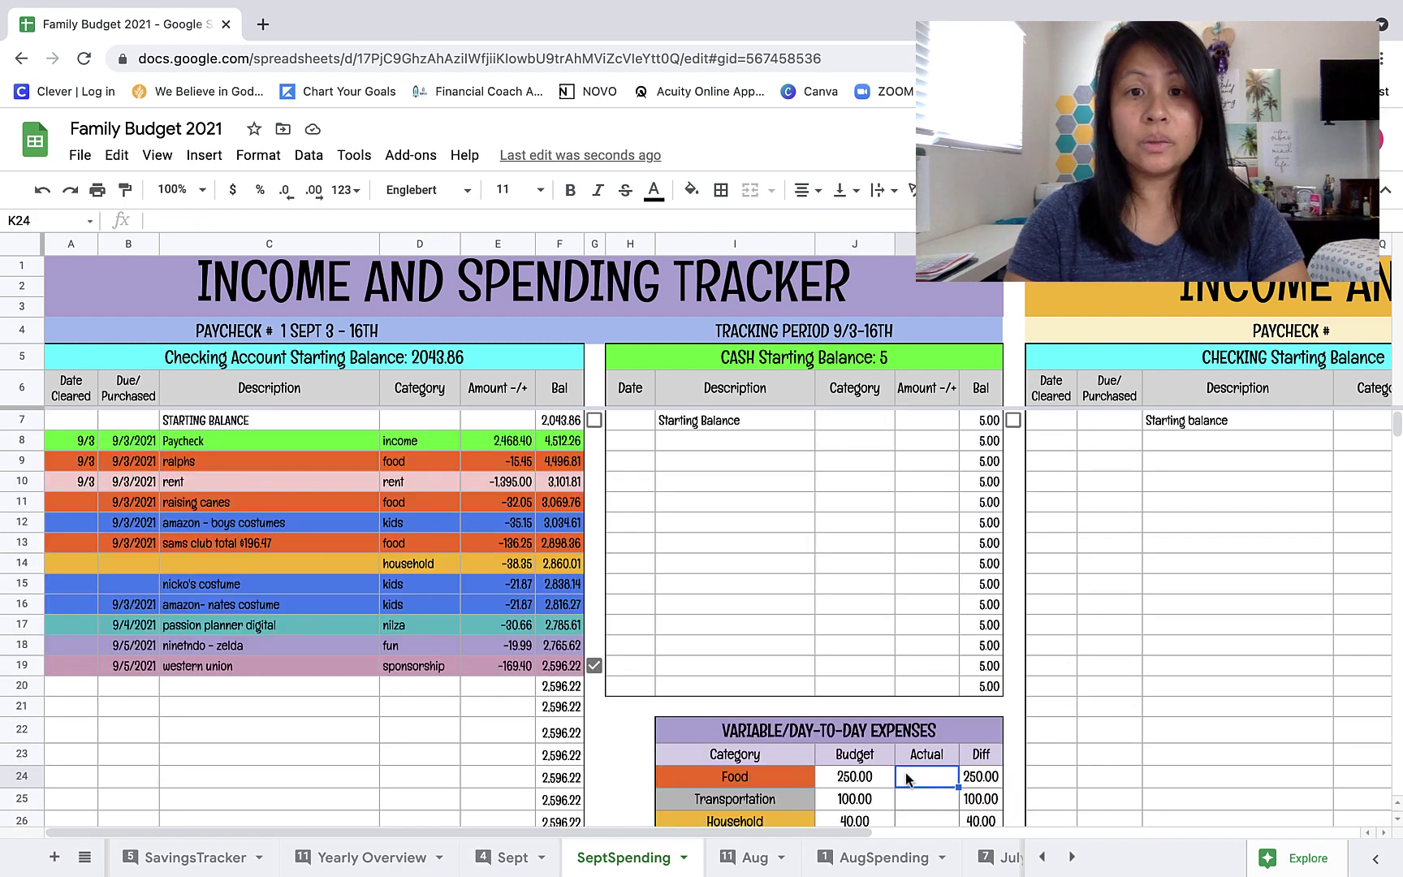
pyautogui.scroll(-1, 906, 771)
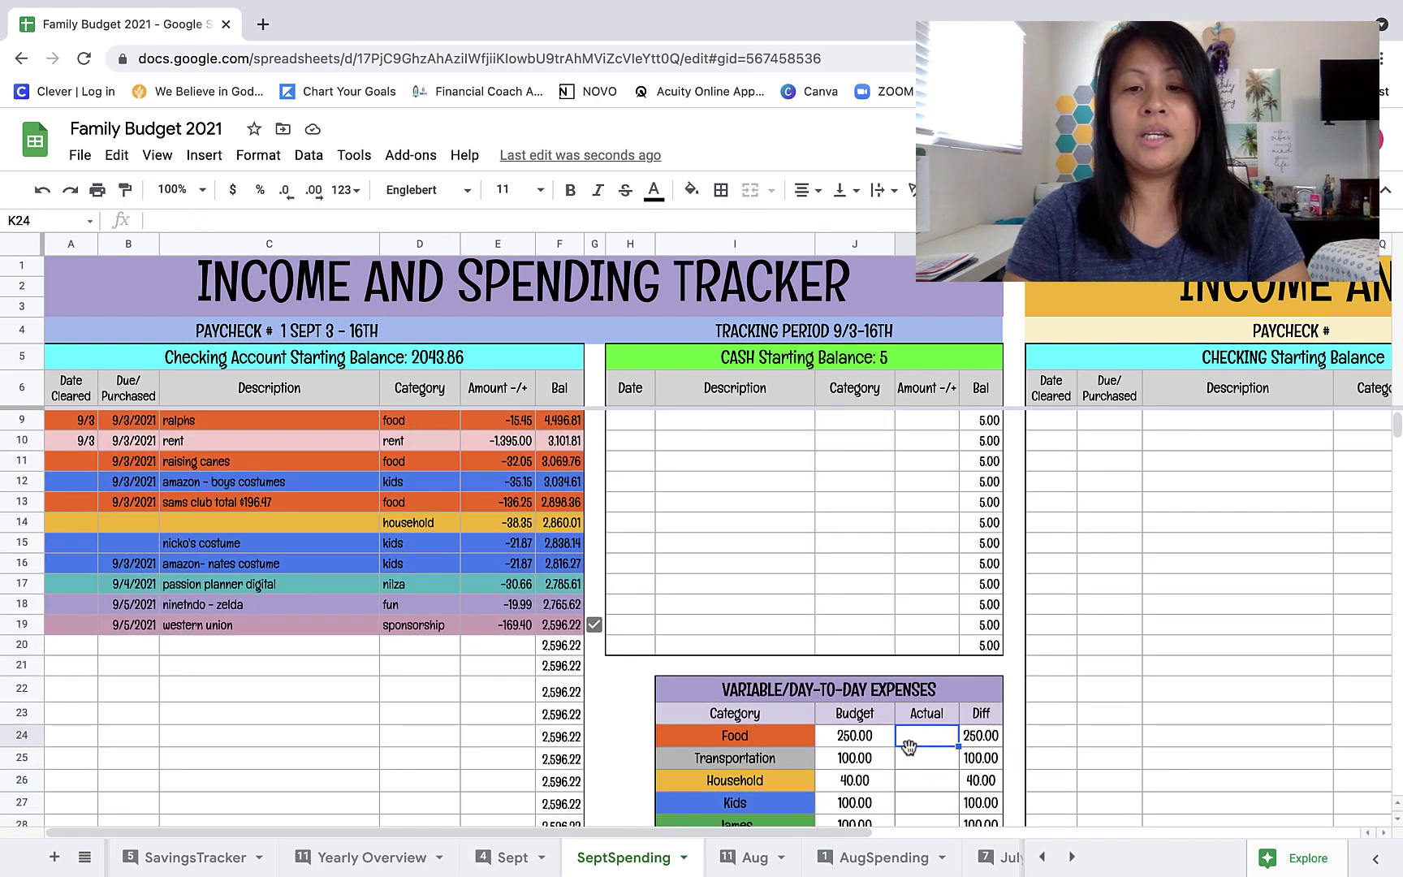
pyautogui.scroll(-1, 920, 747)
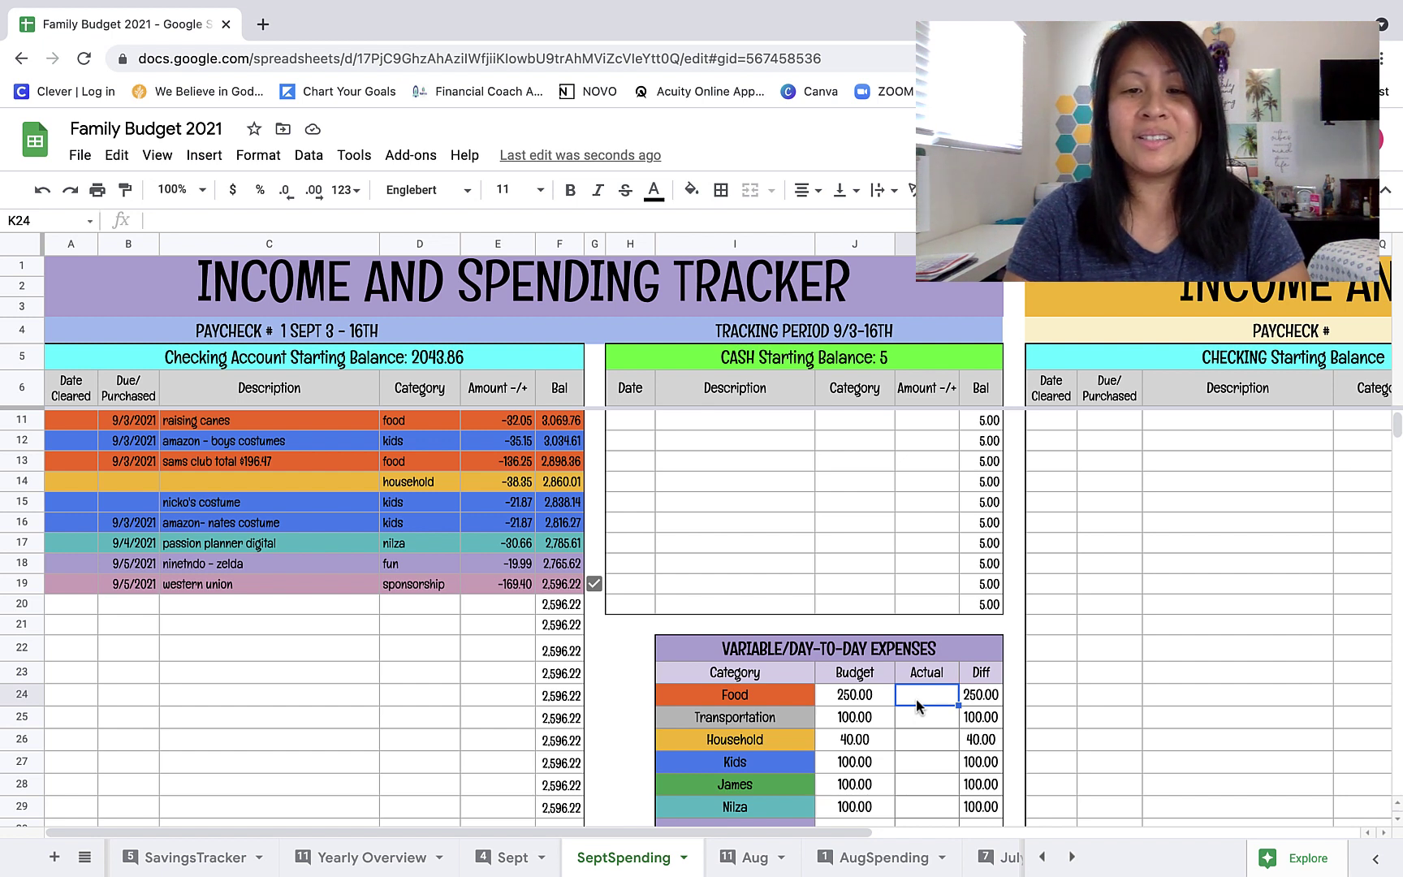
pyautogui.write('=')
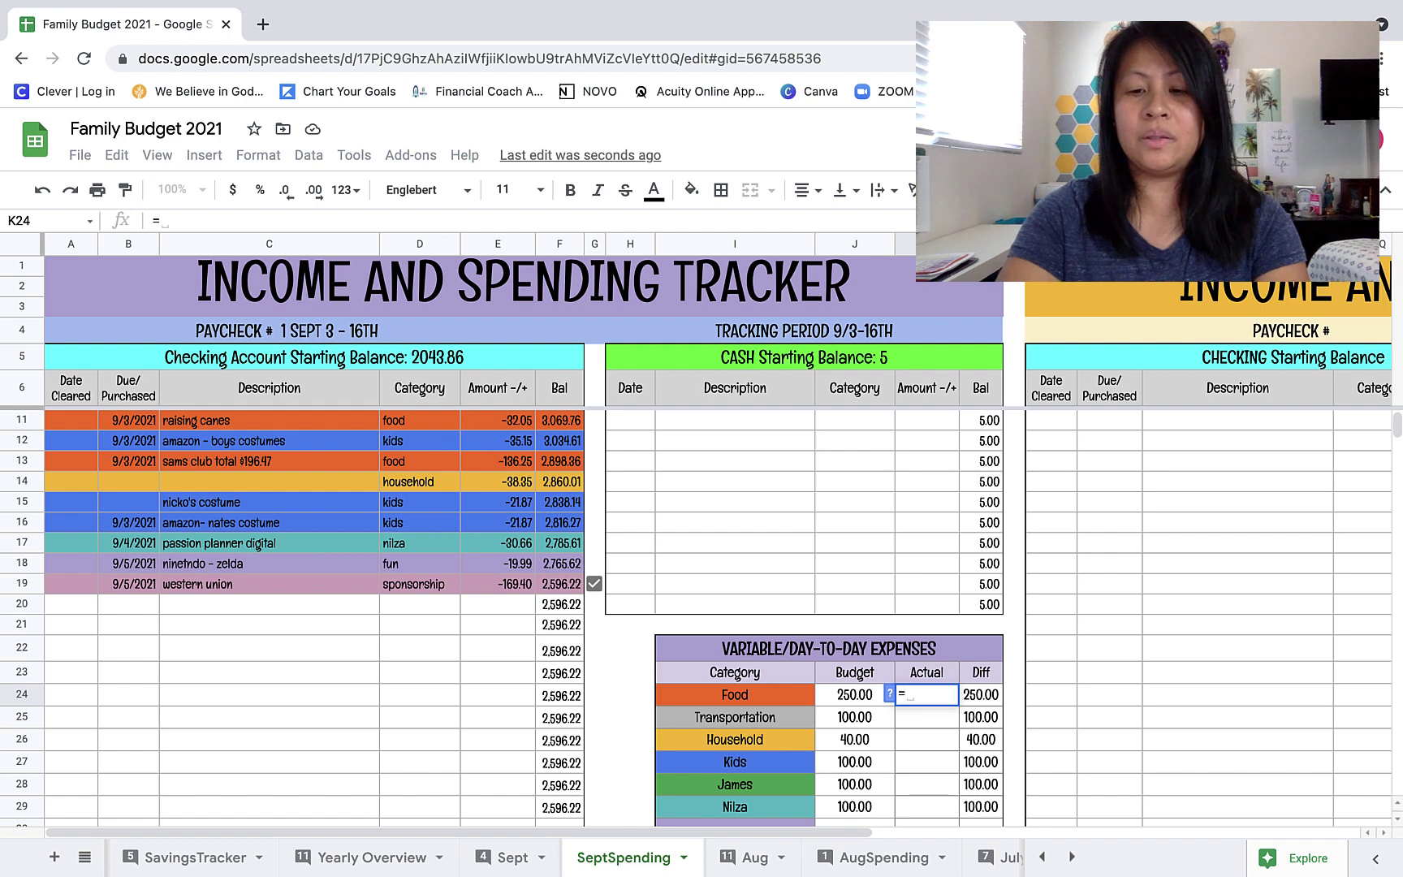
pyautogui.write('-(')
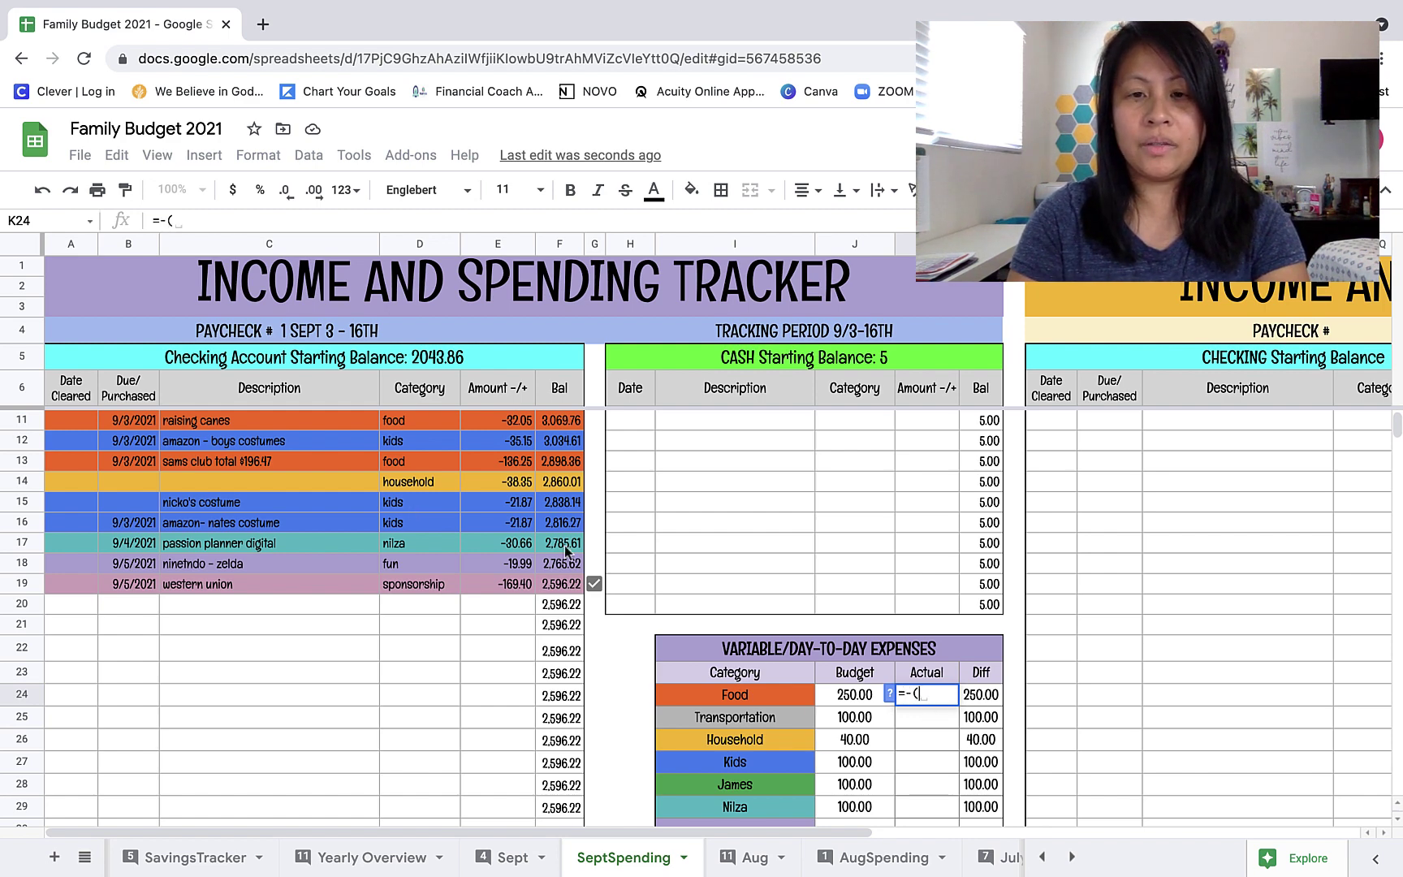
pyautogui.scroll(2, 583, 524)
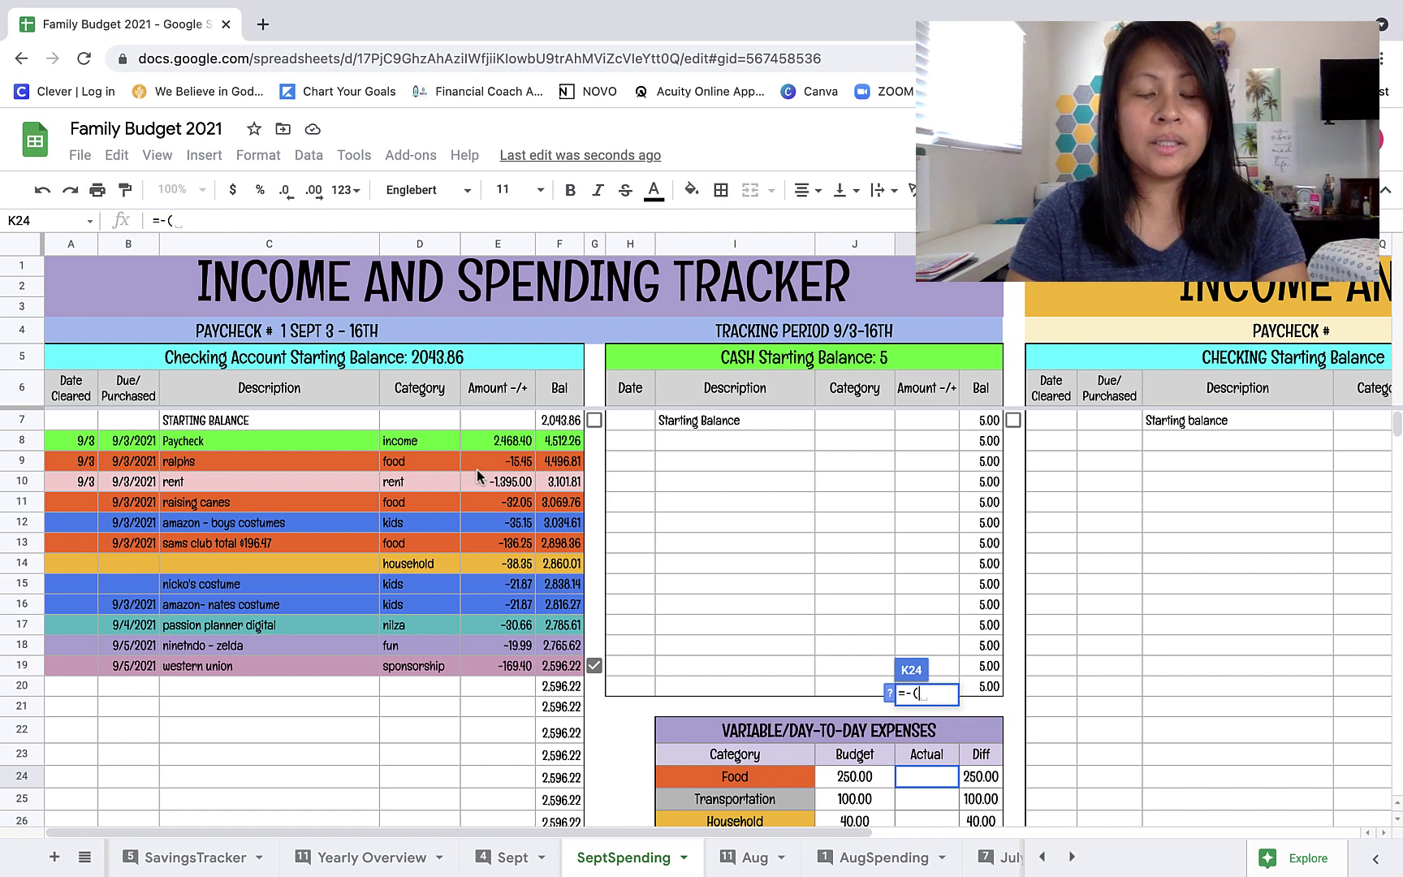
pyautogui.click(515, 461)
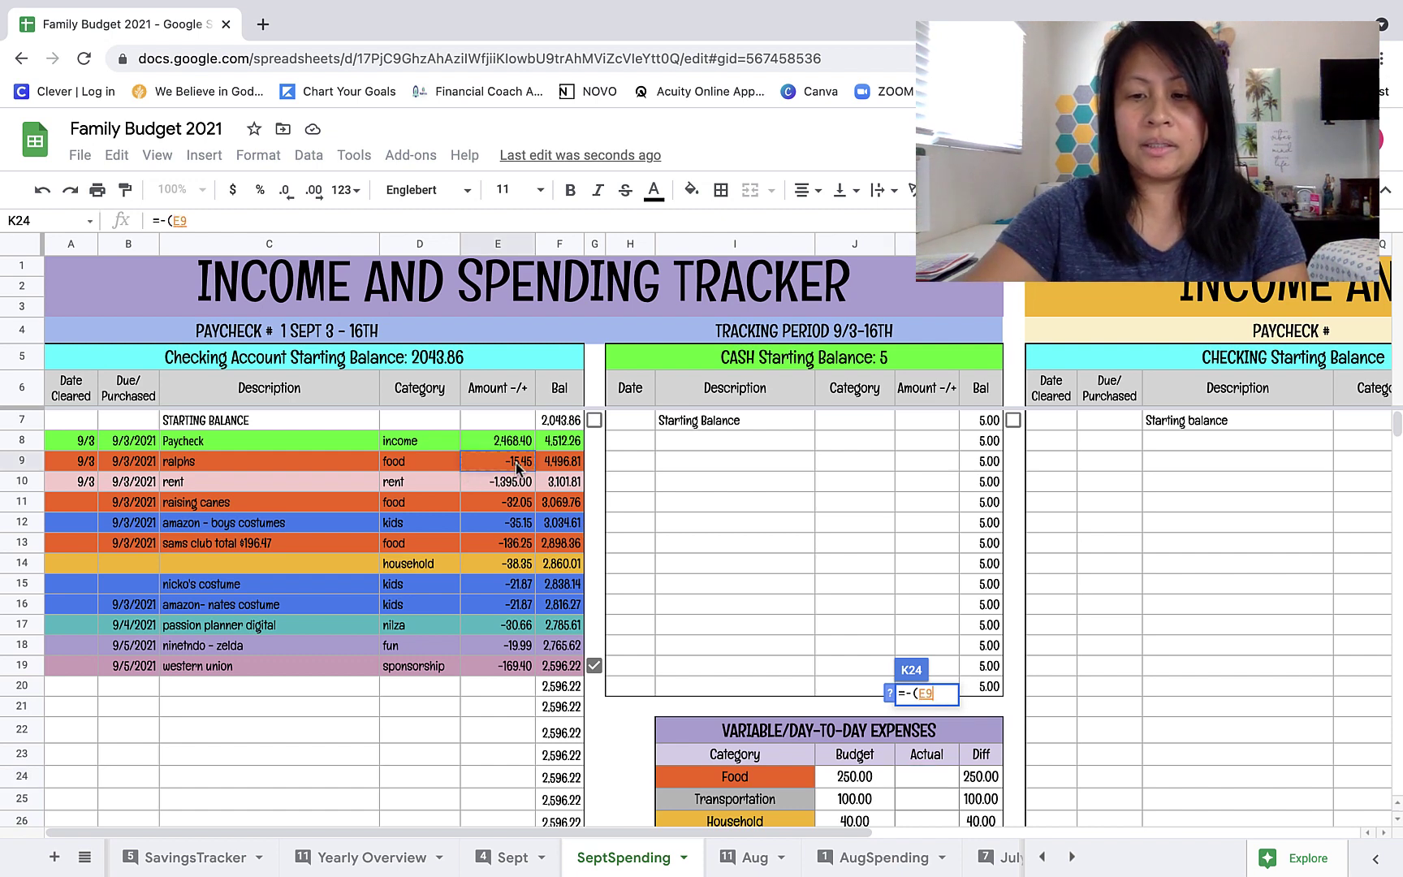
pyautogui.write('+')
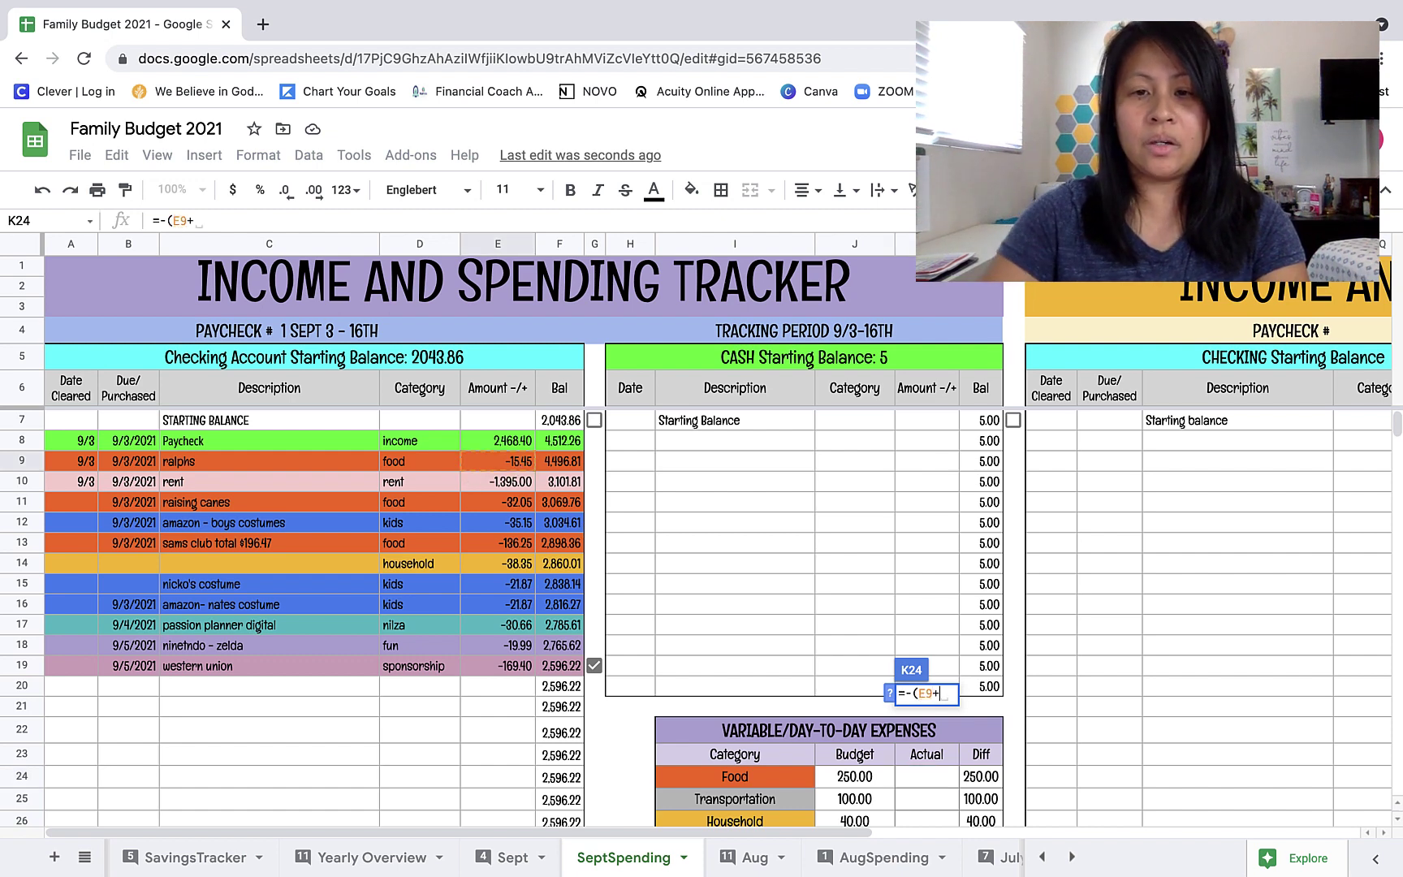
pyautogui.click(518, 504)
pyautogui.write('+')
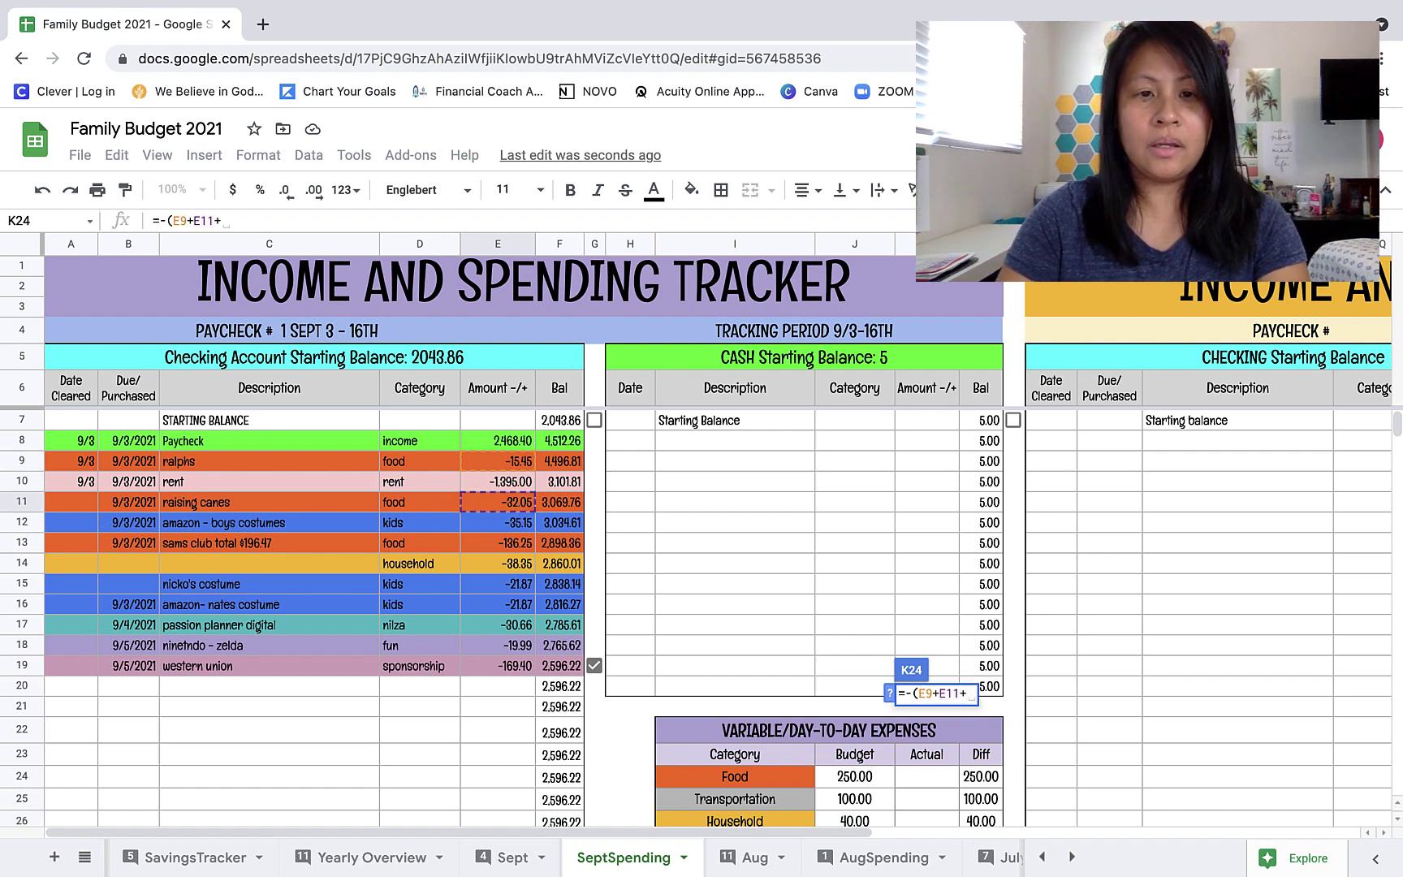
pyautogui.click(517, 545)
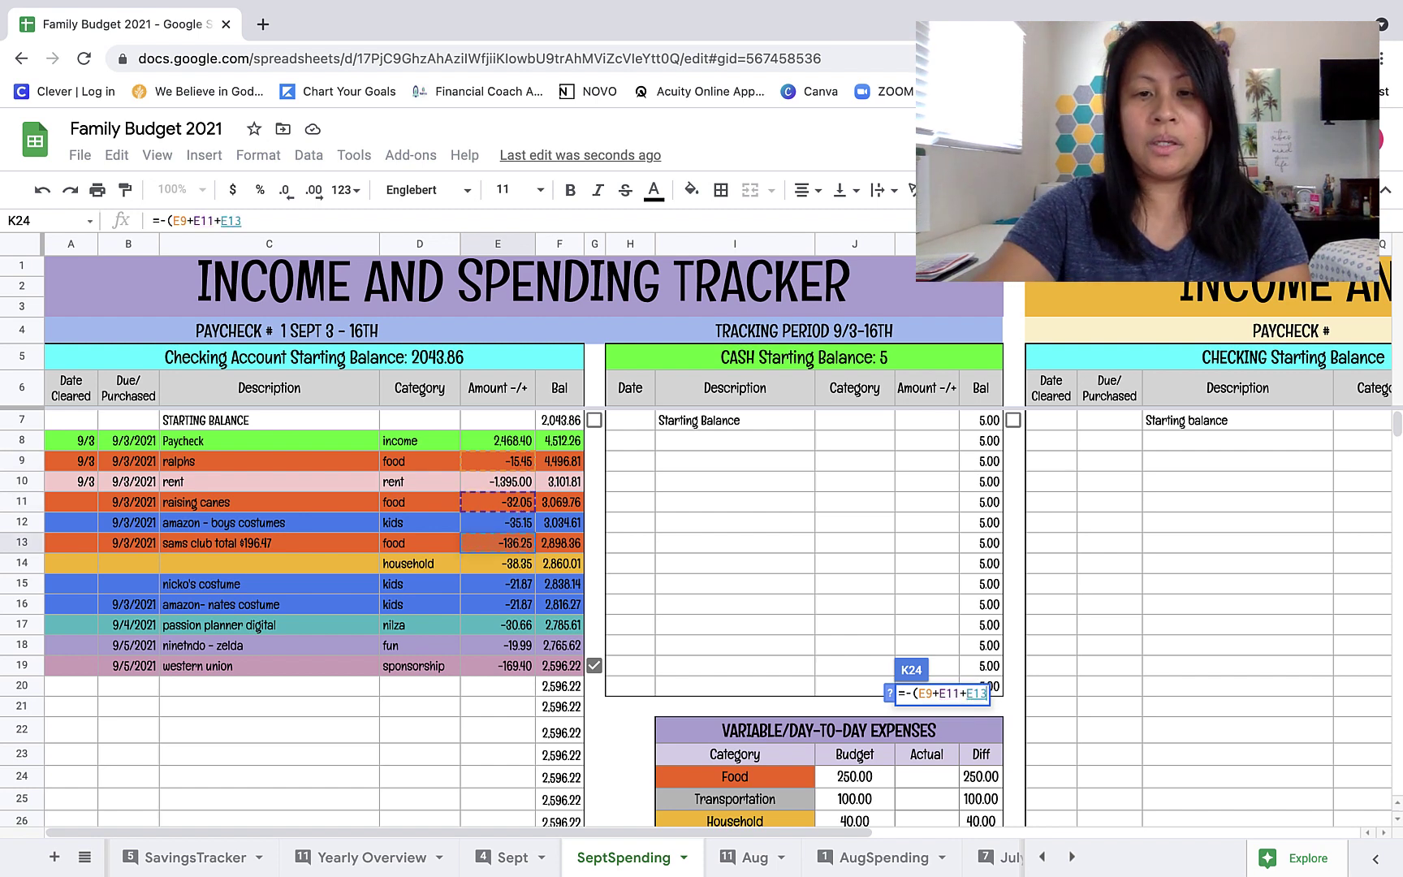
pyautogui.write(')')
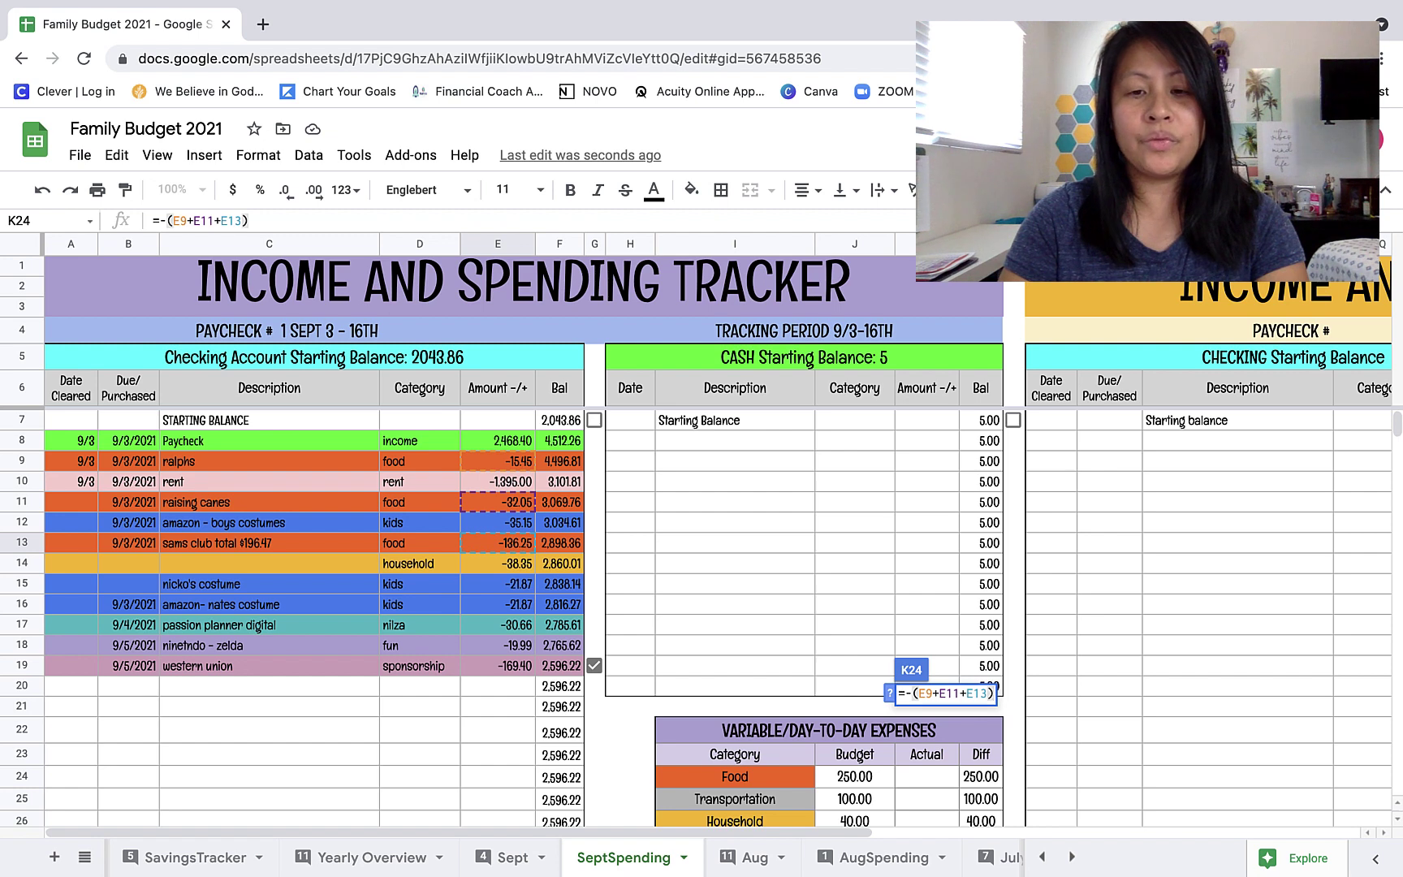
pyautogui.press('Return')
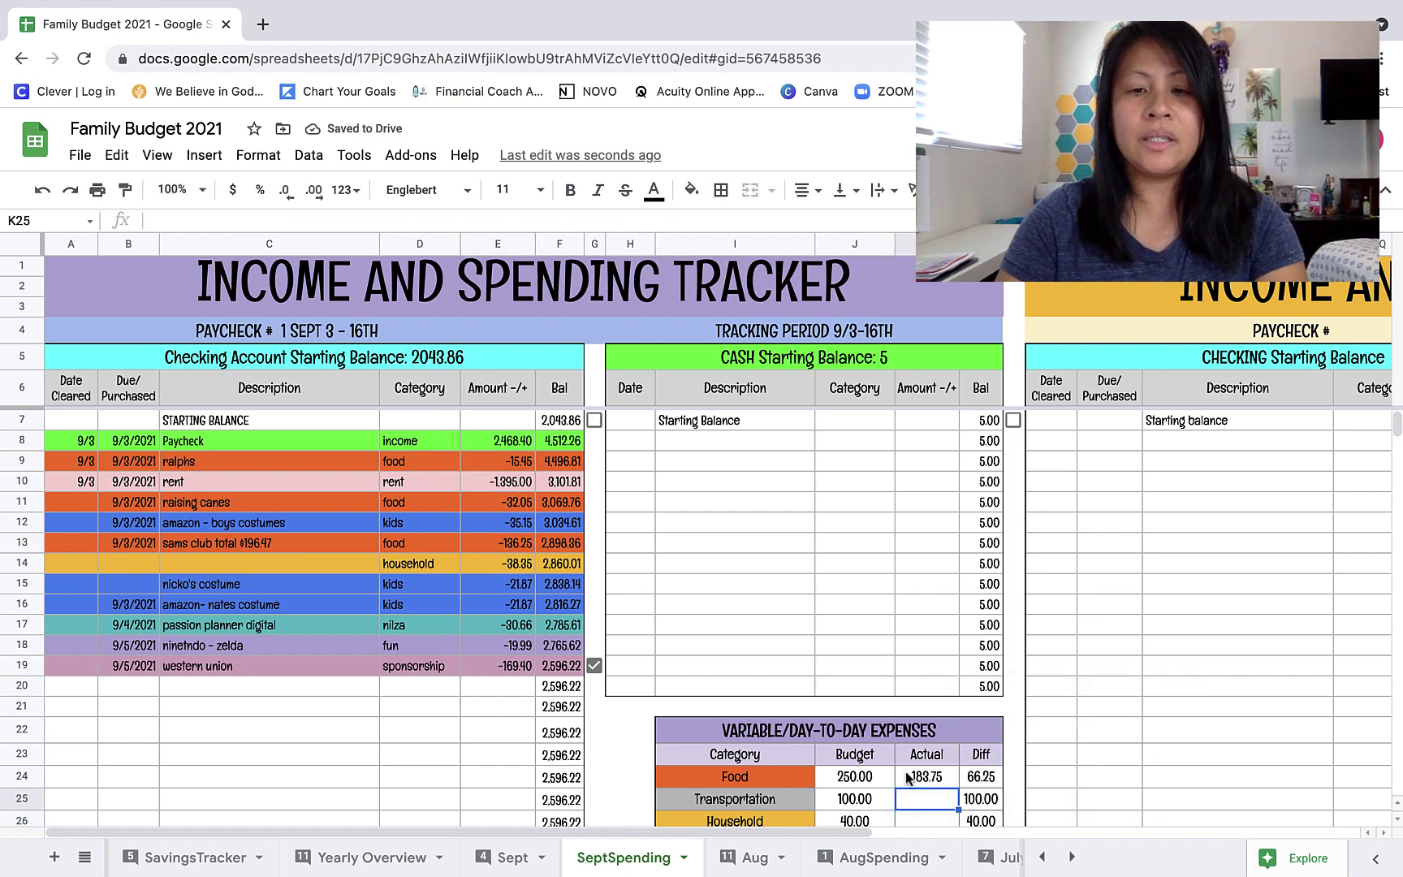
# - Enter 0 as the Transportation category's actual spending in K25
pyautogui.scroll(-1, 887, 781)
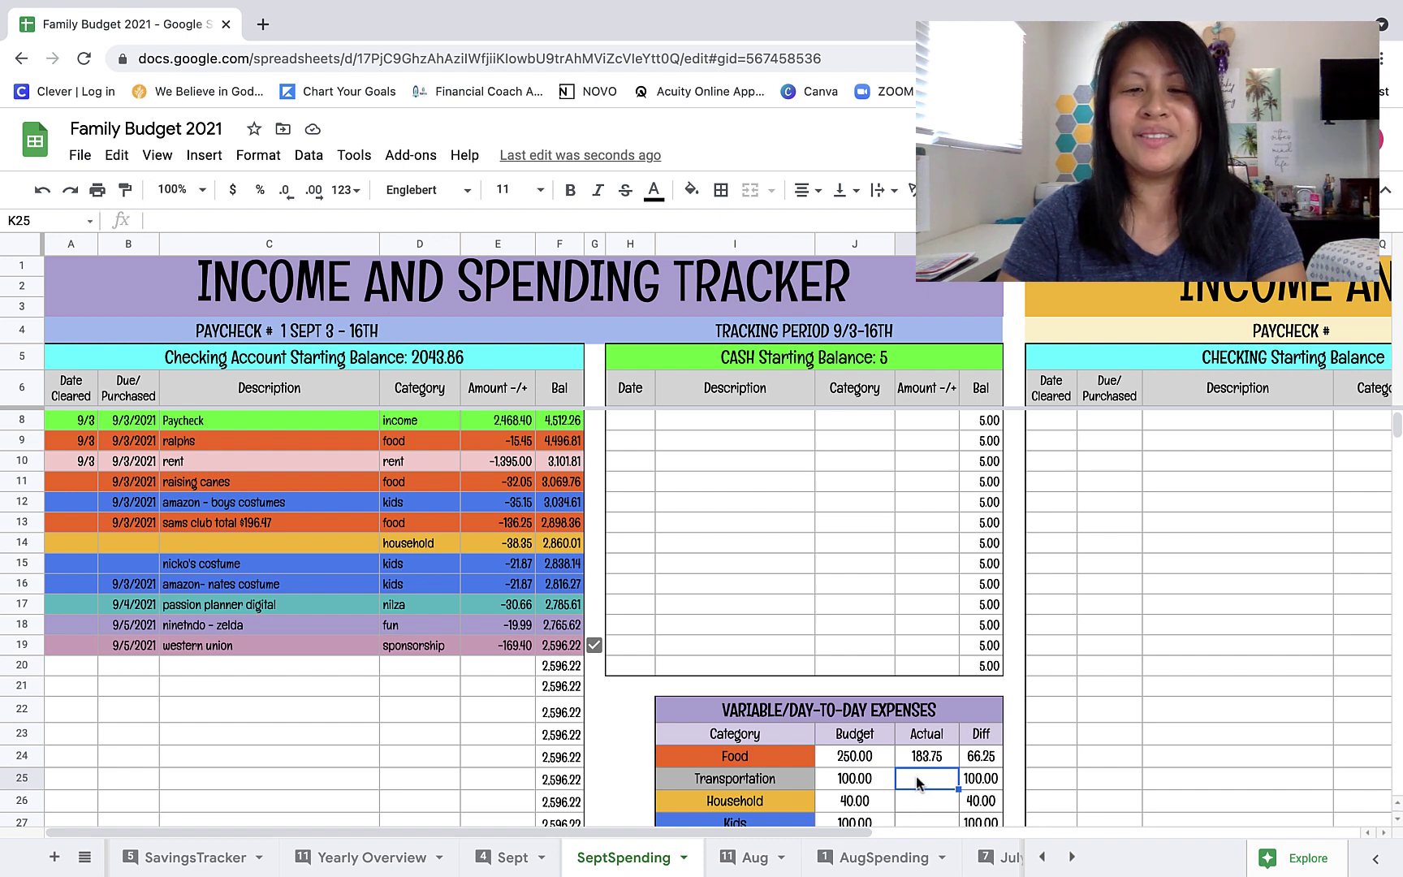
pyautogui.scroll(-1, 918, 781)
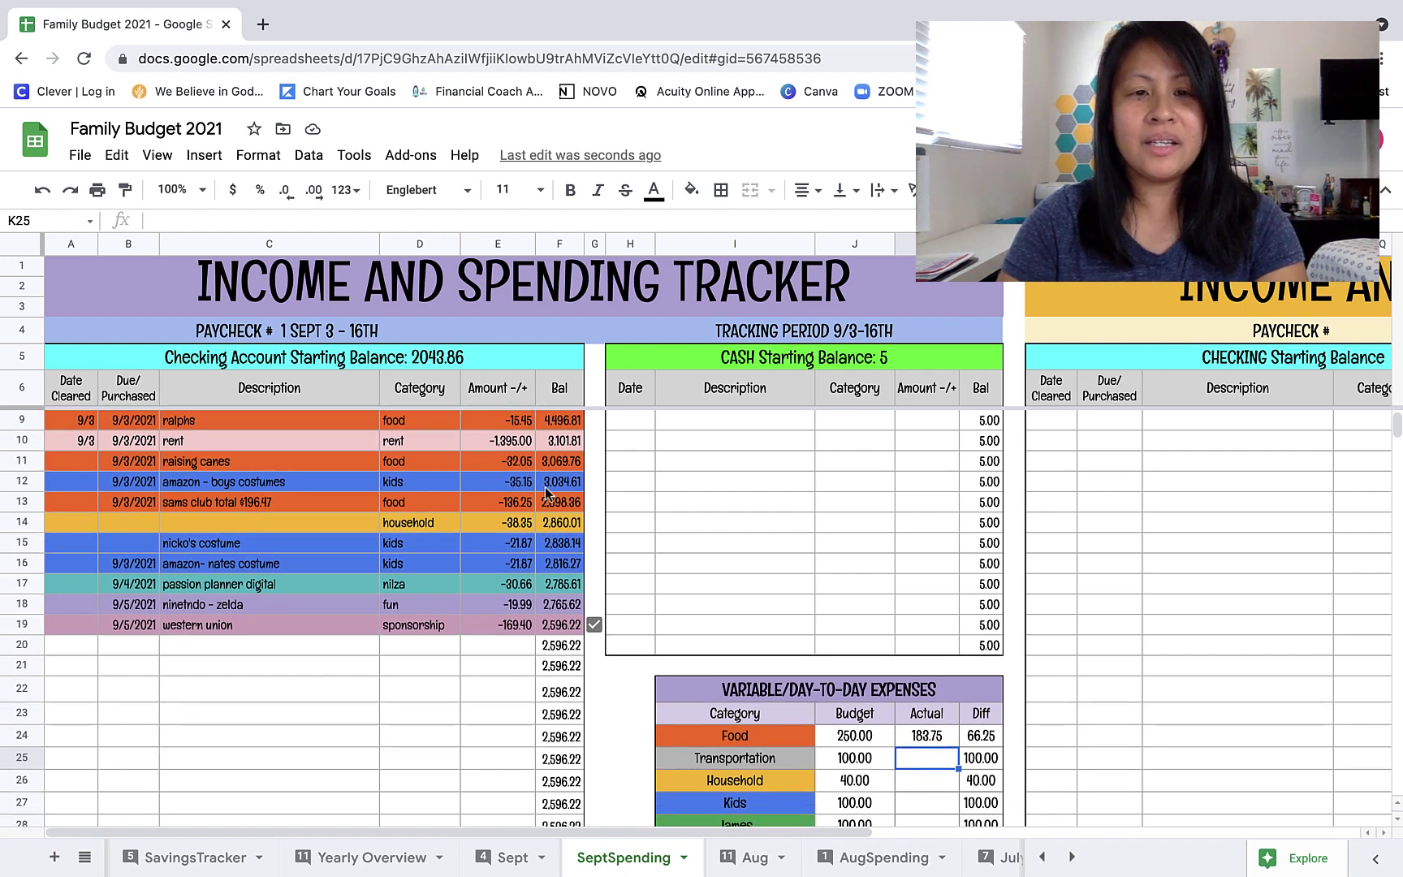
pyautogui.scroll(1, 545, 486)
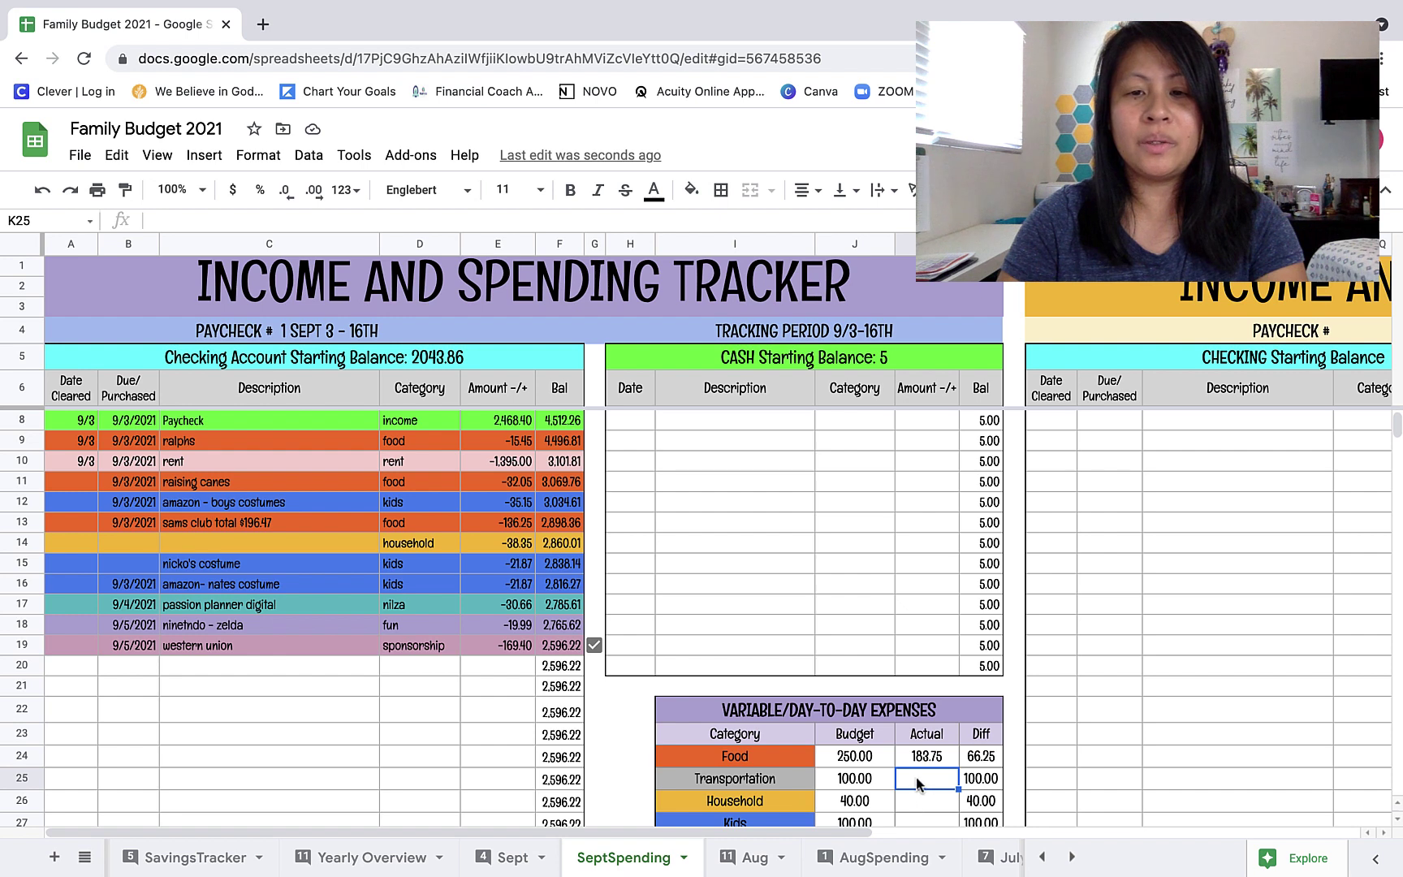
pyautogui.write('0')
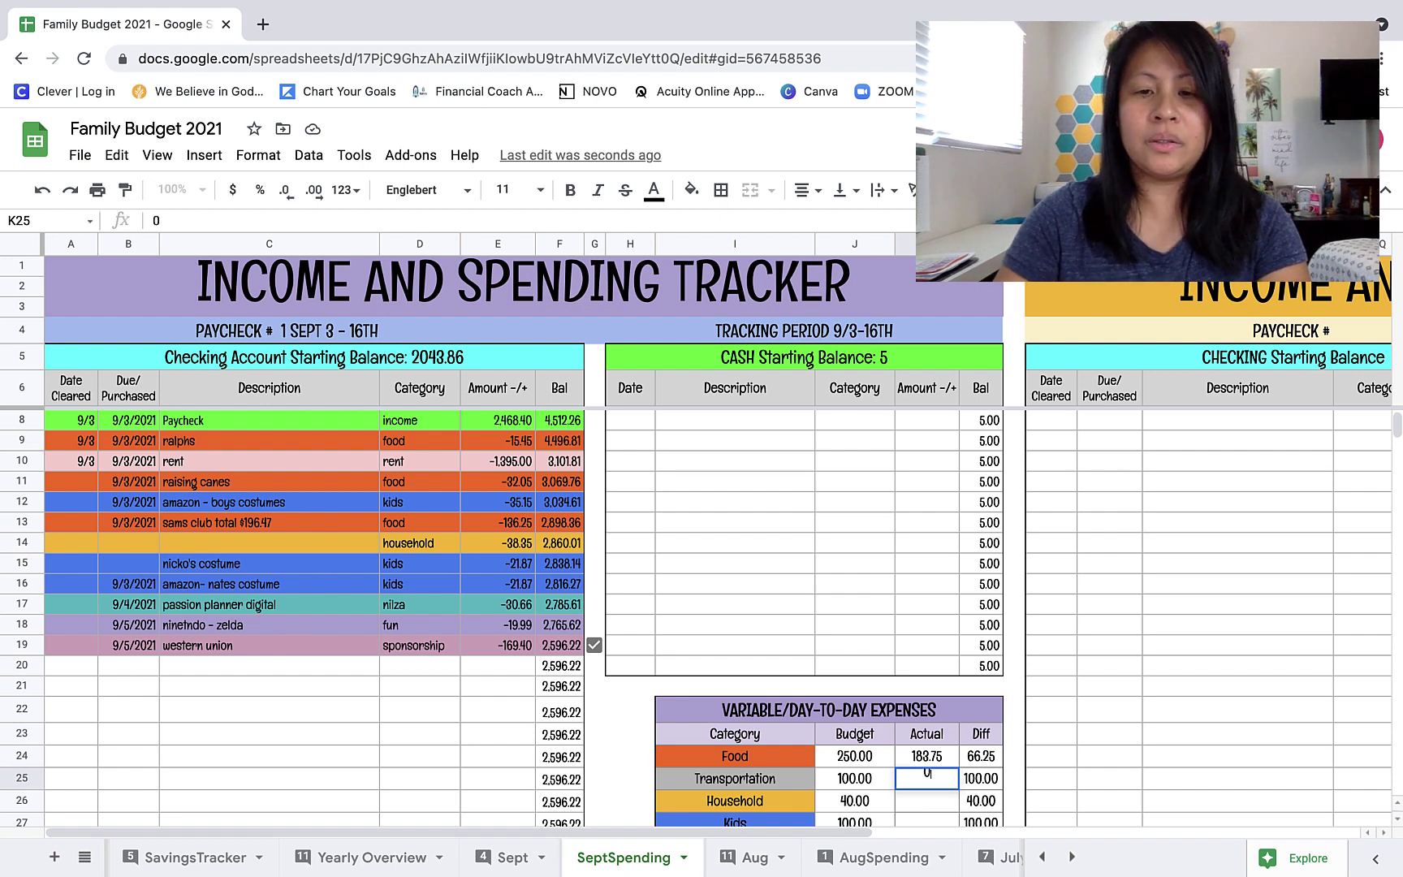
pyautogui.press('Return')
# - Enter =-E14 in K26 to bring in the household transaction as the Household category's actual spending
pyautogui.scroll(-2, 917, 786)
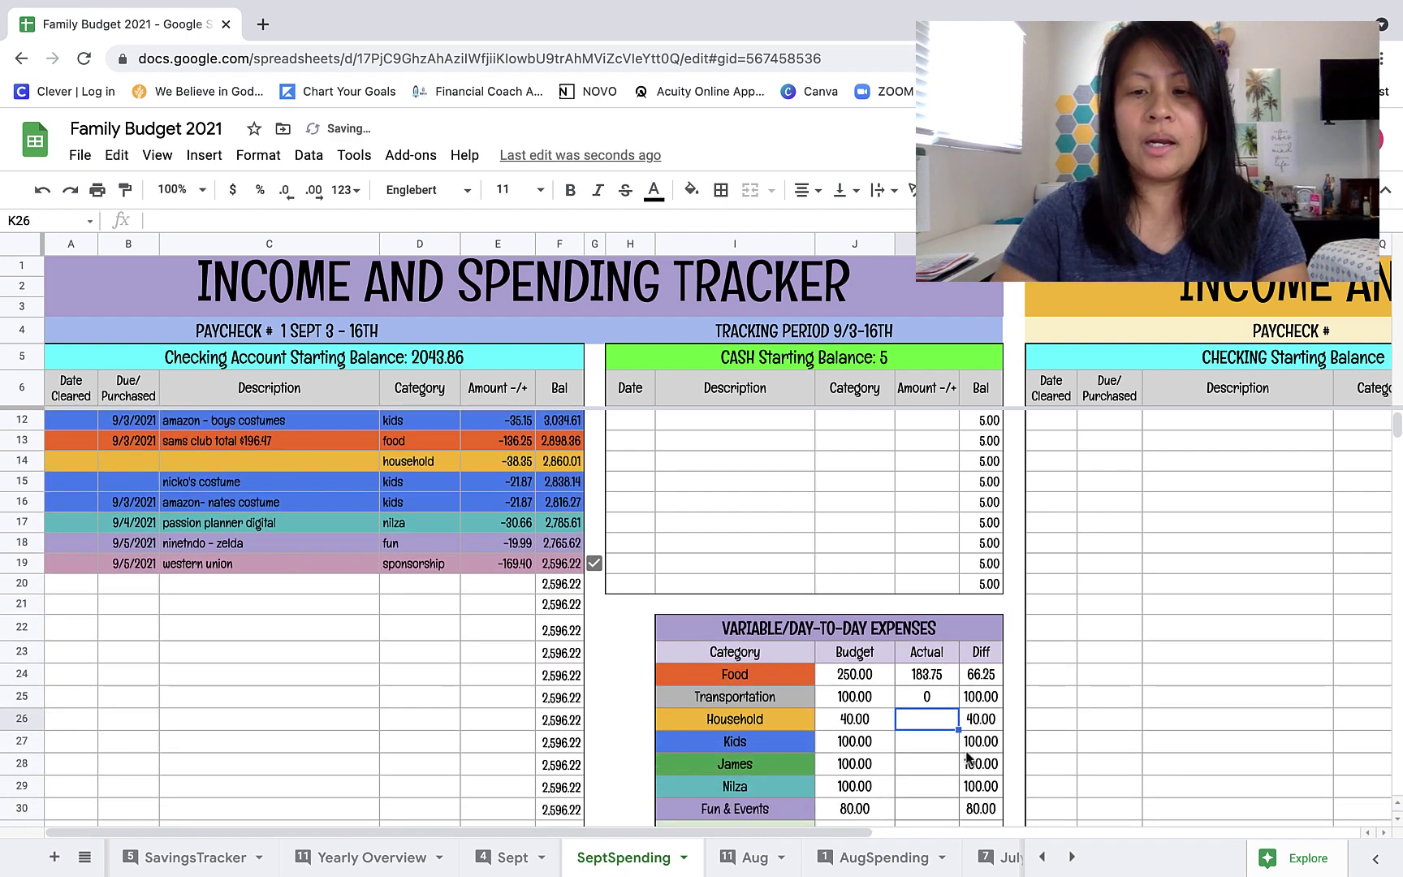
pyautogui.write('=')
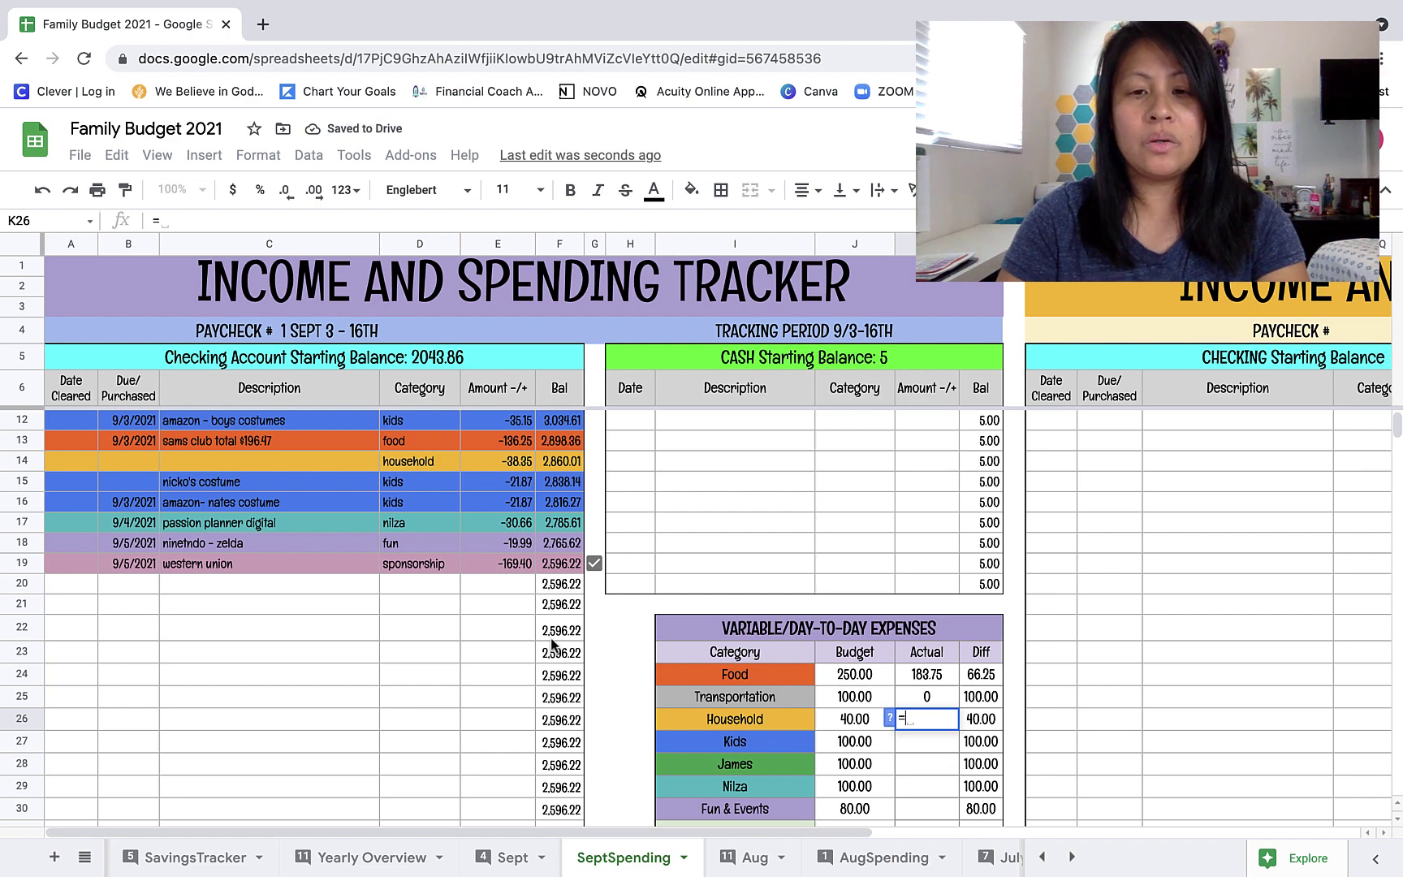
pyautogui.scroll(3, 552, 643)
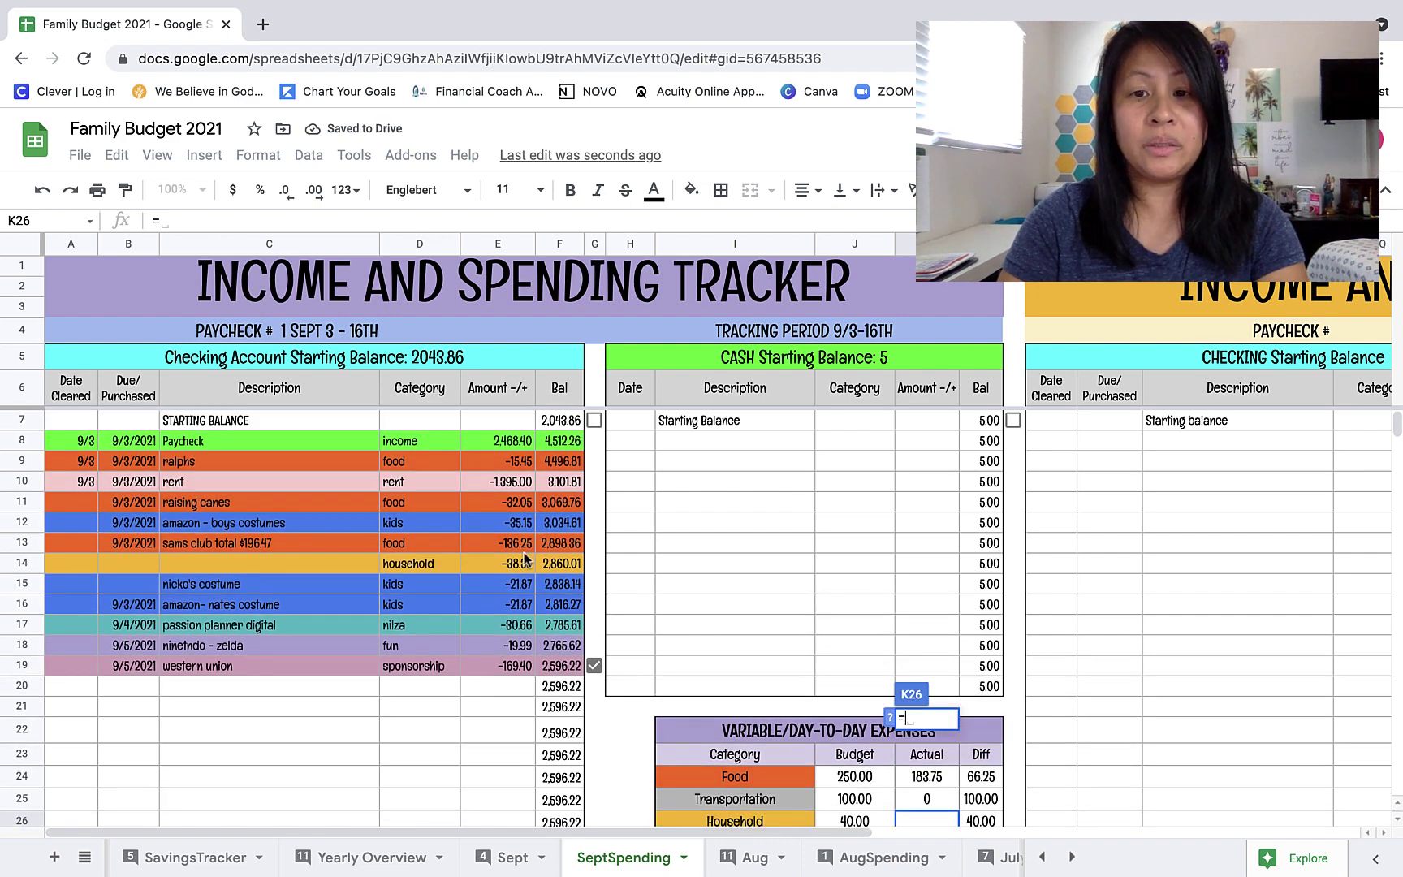
pyautogui.write('-')
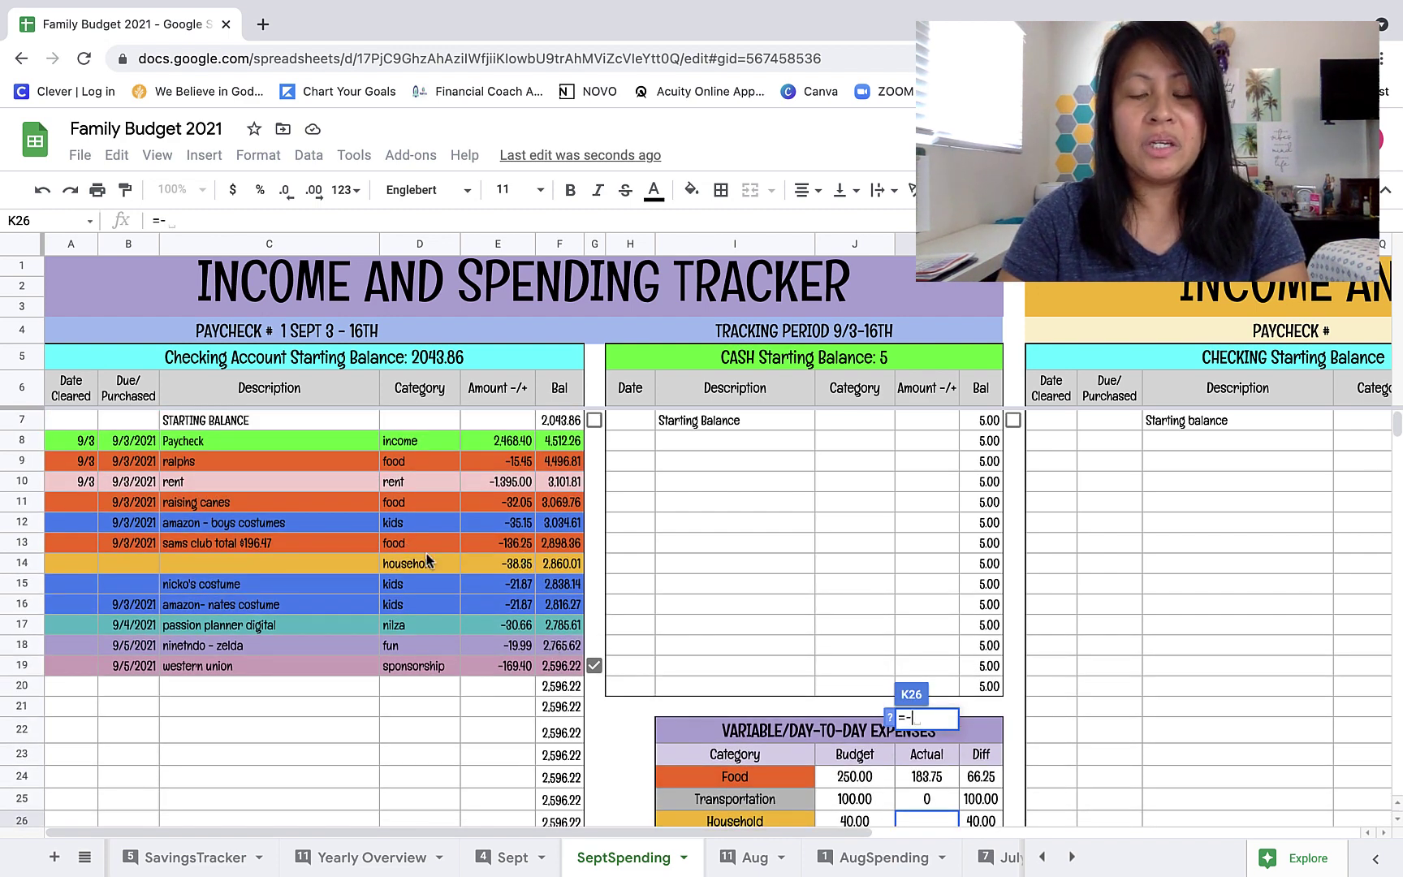
pyautogui.click(526, 572)
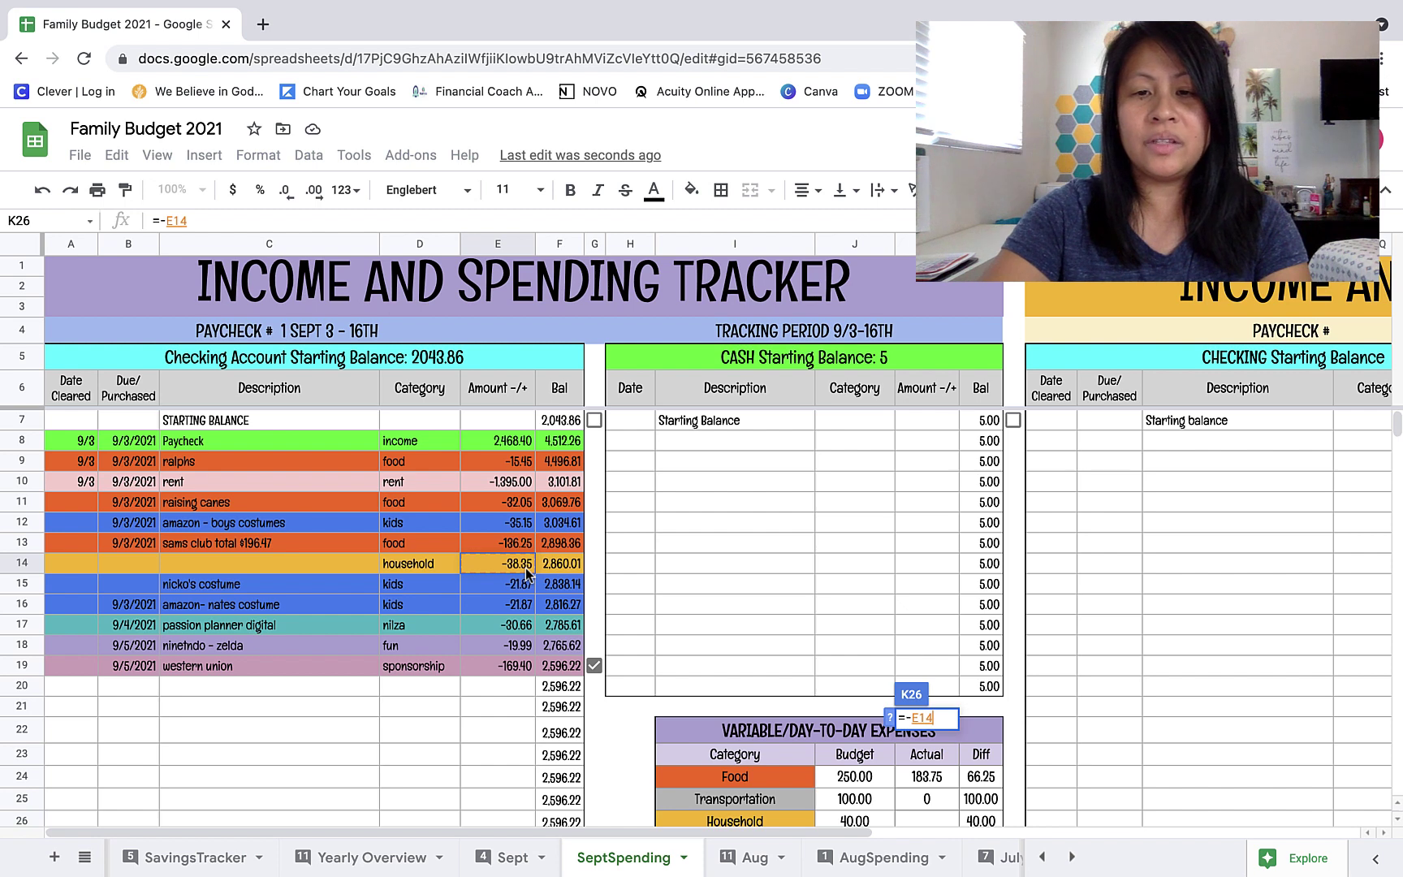
pyautogui.press('Return')
# - Begin the Kids category's actual spending formula in K27 with =-
pyautogui.scroll(-3, 519, 617)
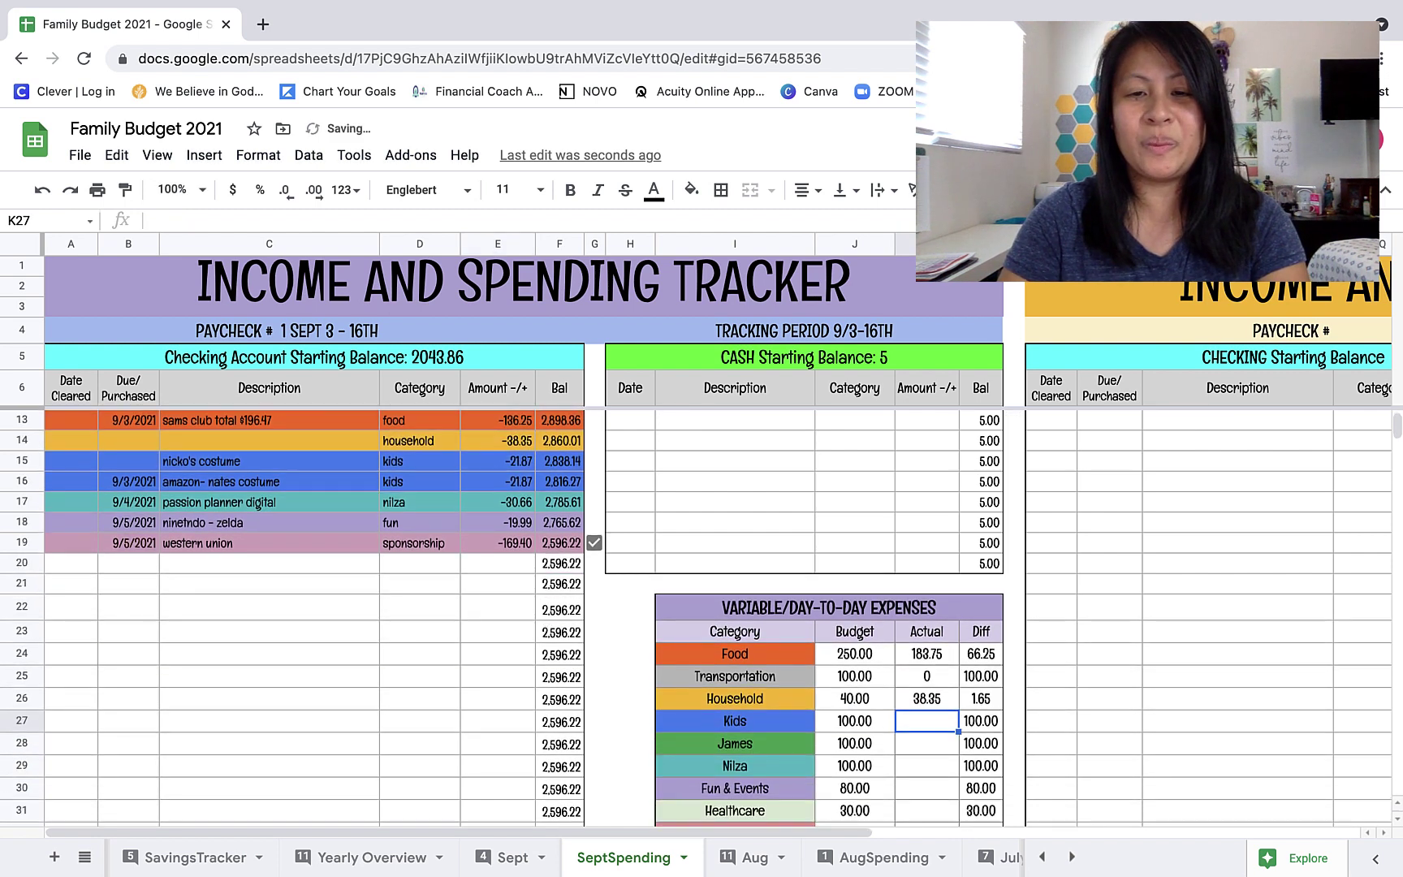
pyautogui.write('=')
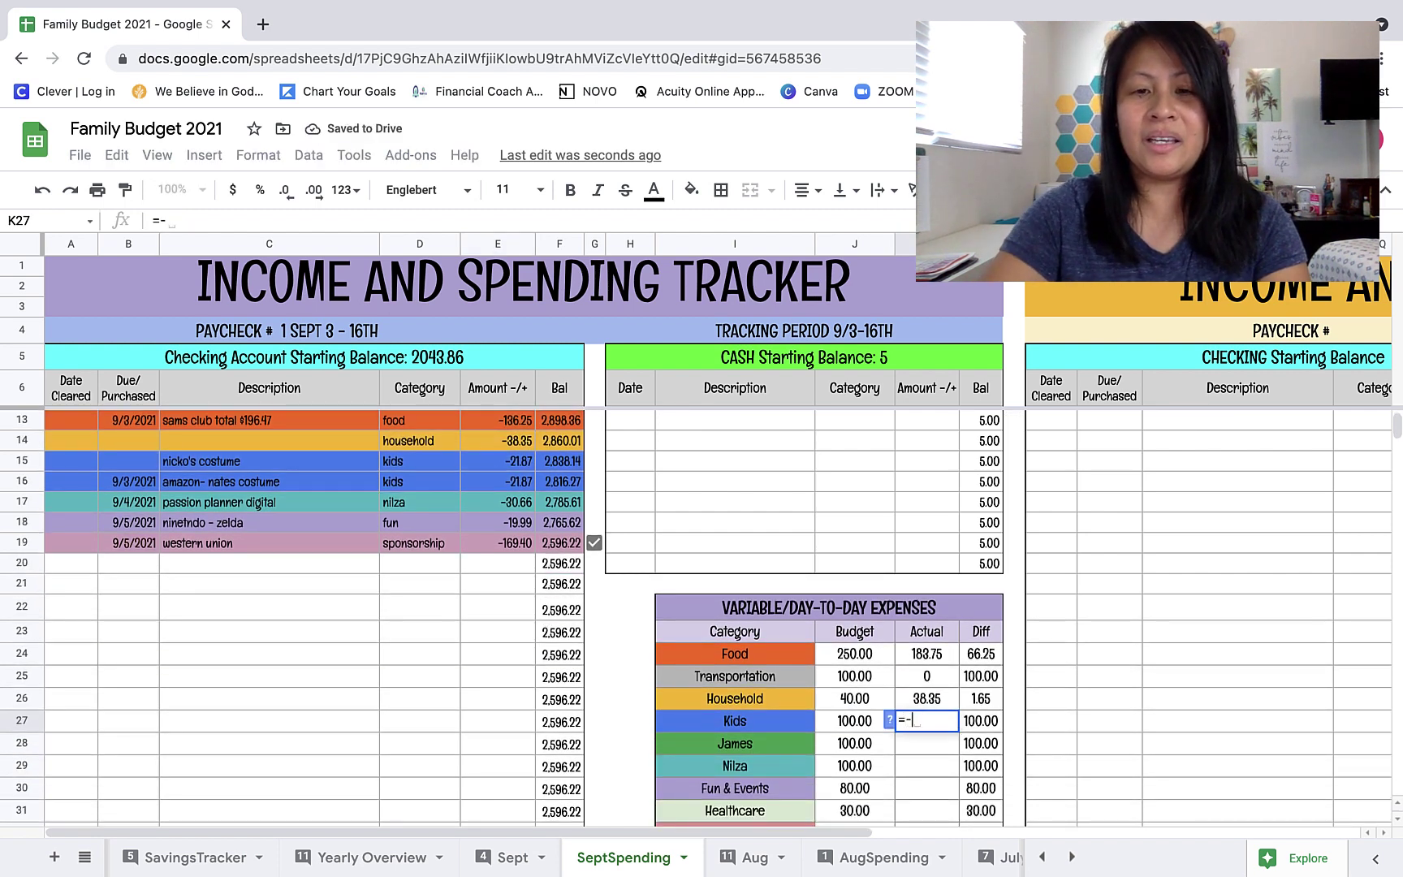
pyautogui.write('-')
pyautogui.scroll(3, 455, 527)
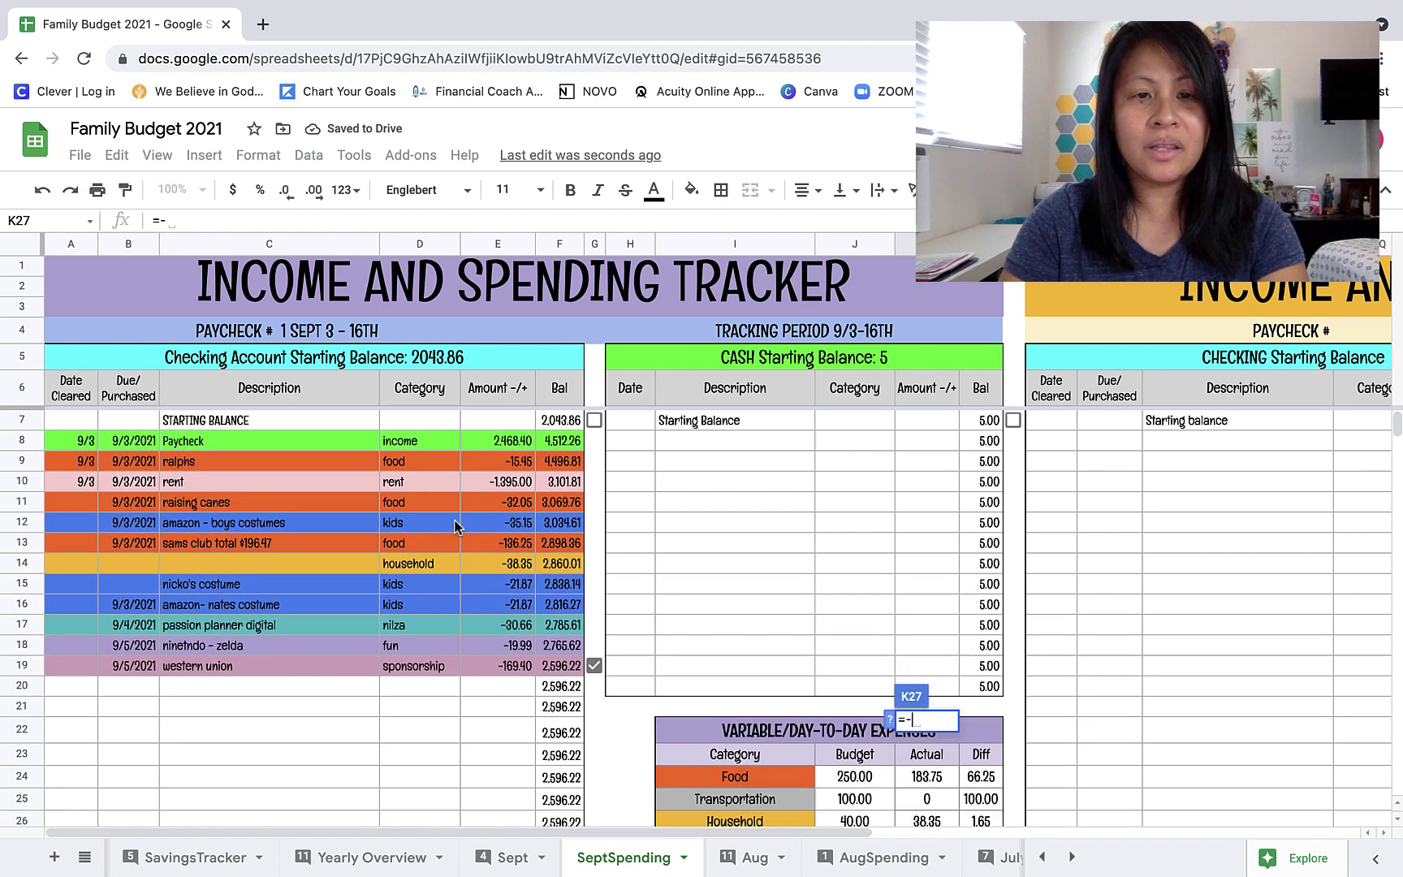
pyautogui.click(514, 527)
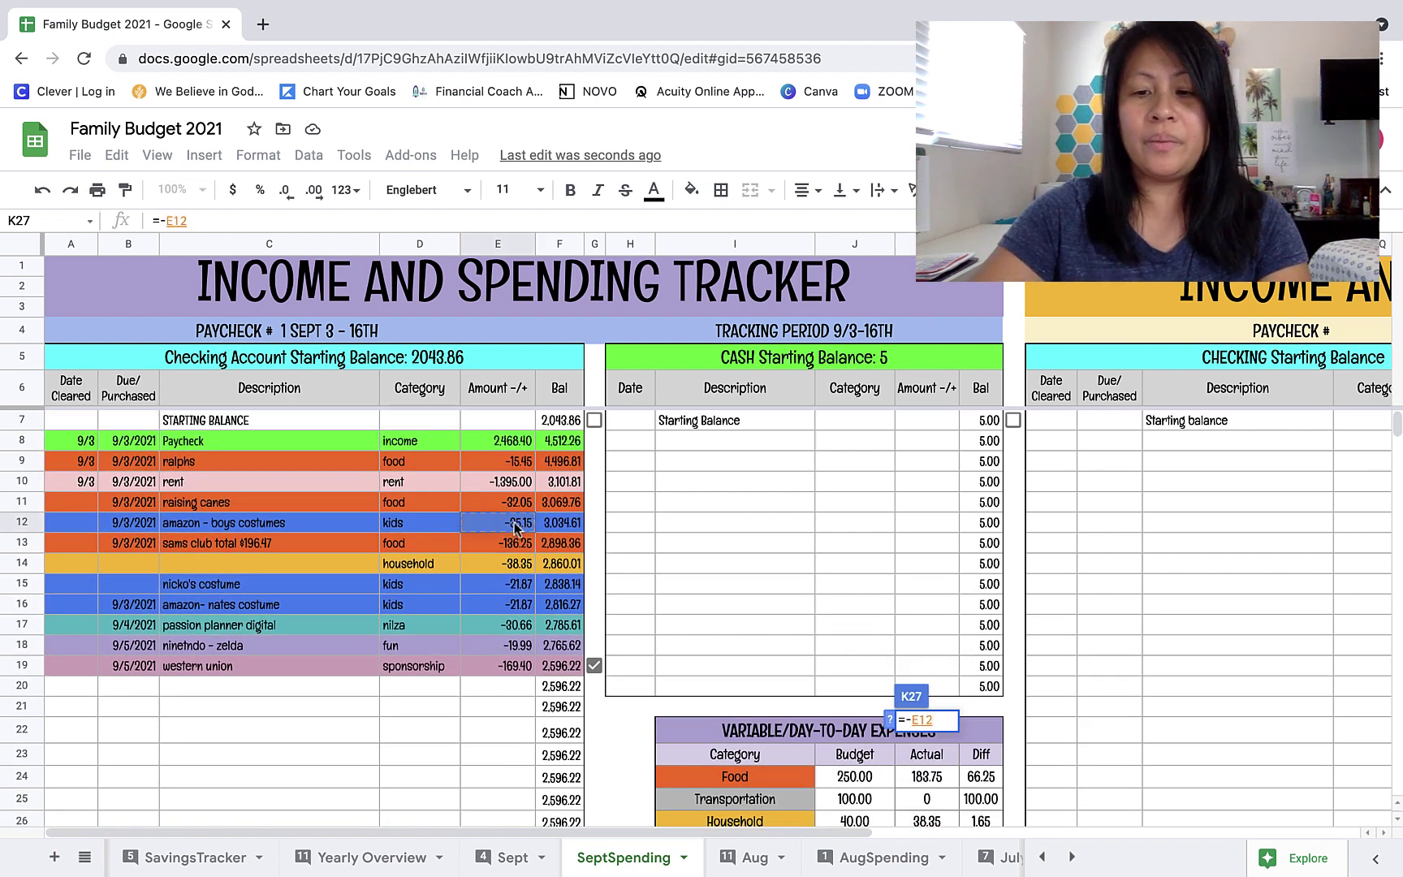
pyautogui.write('+')
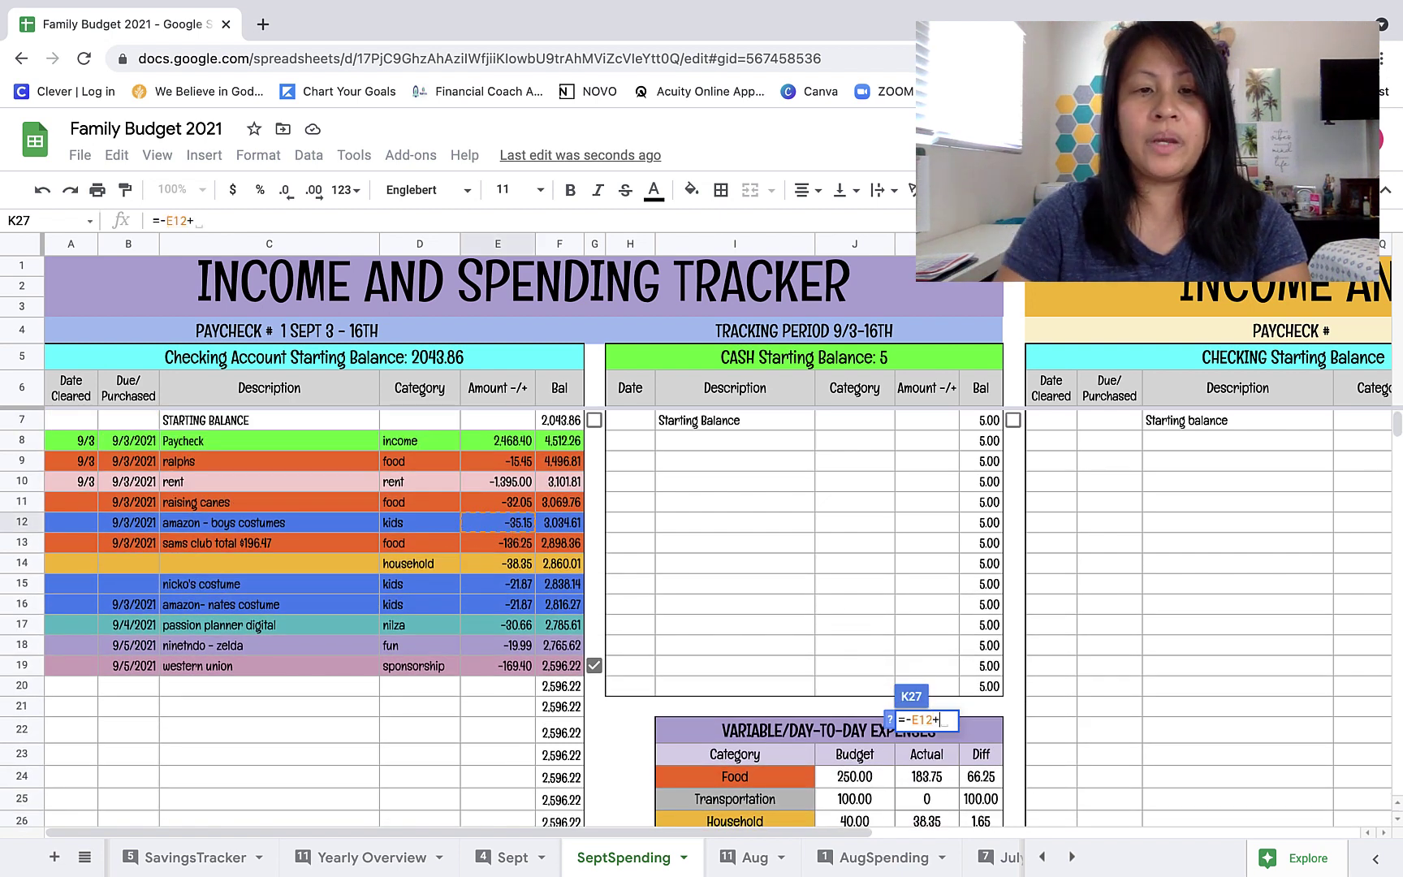
pyautogui.click(526, 588)
pyautogui.write('+')
pyautogui.click(519, 607)
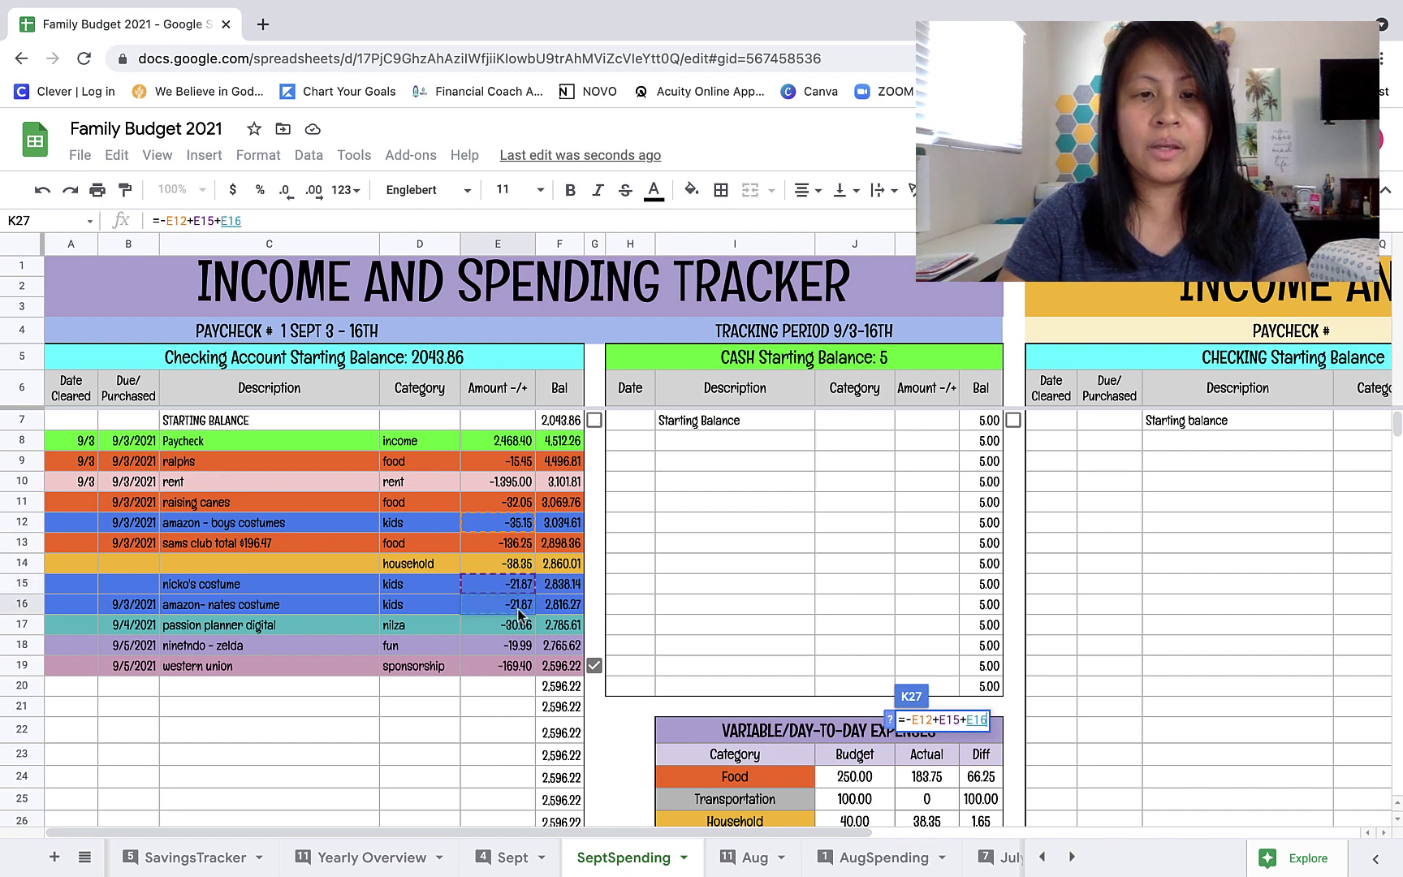
pyautogui.press('BackSpace')
pyautogui.press('BackSpace')
pyautogui.press('BackSpace')
pyautogui.press('BackSpace')
pyautogui.press('BackSpace')
pyautogui.press('BackSpace')
pyautogui.press('BackSpace')
pyautogui.press('BackSpace')
pyautogui.press('BackSpace')
pyautogui.press('BackSpace')
pyautogui.press('BackSpace')
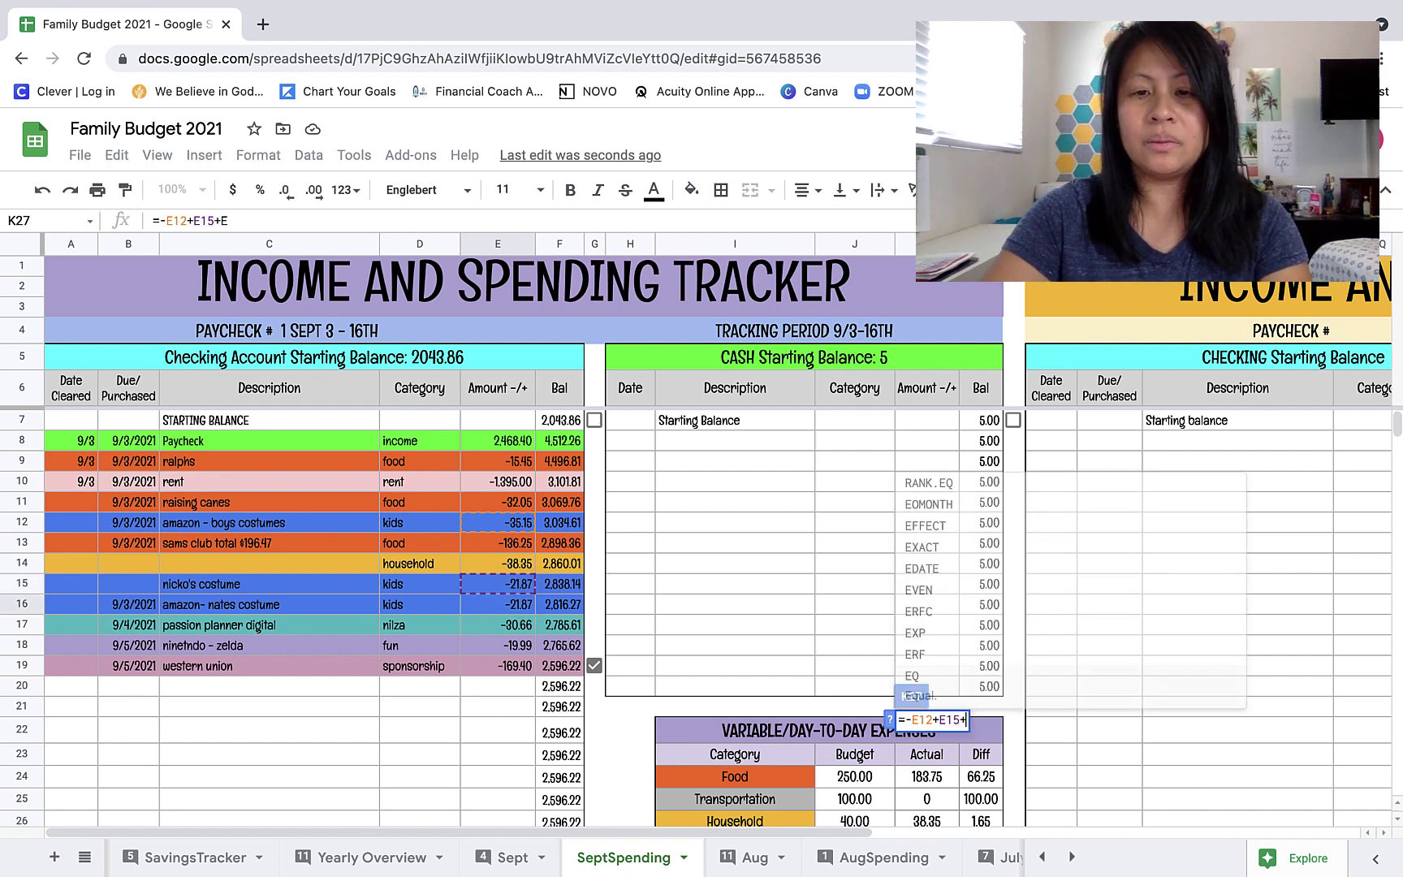
# - Complete the Kids actual spending formula in K27 as =-(E12+E15+E16) to total the three kids transactions
pyautogui.write('(')
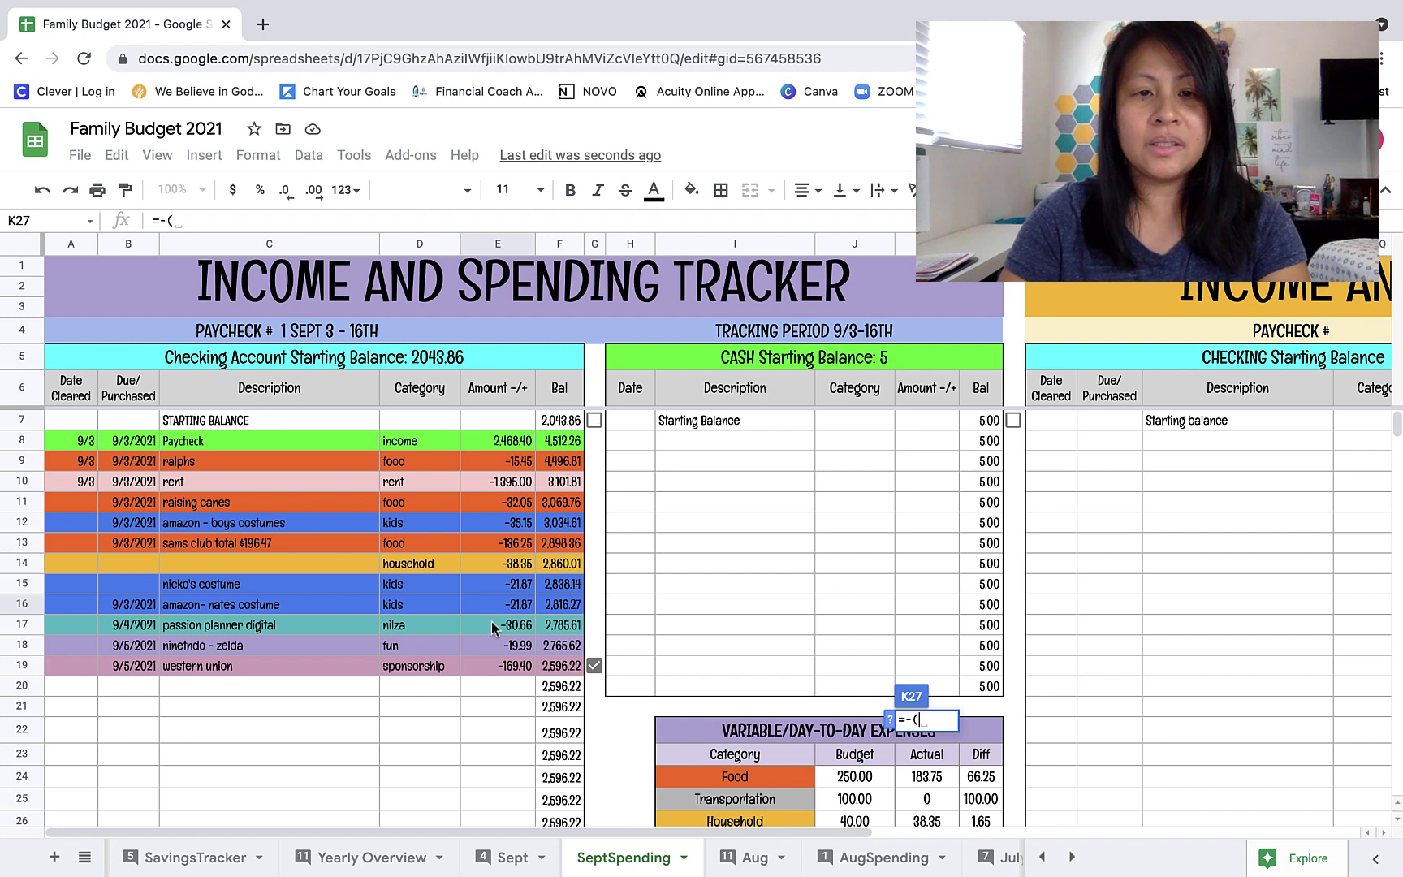
pyautogui.click(503, 526)
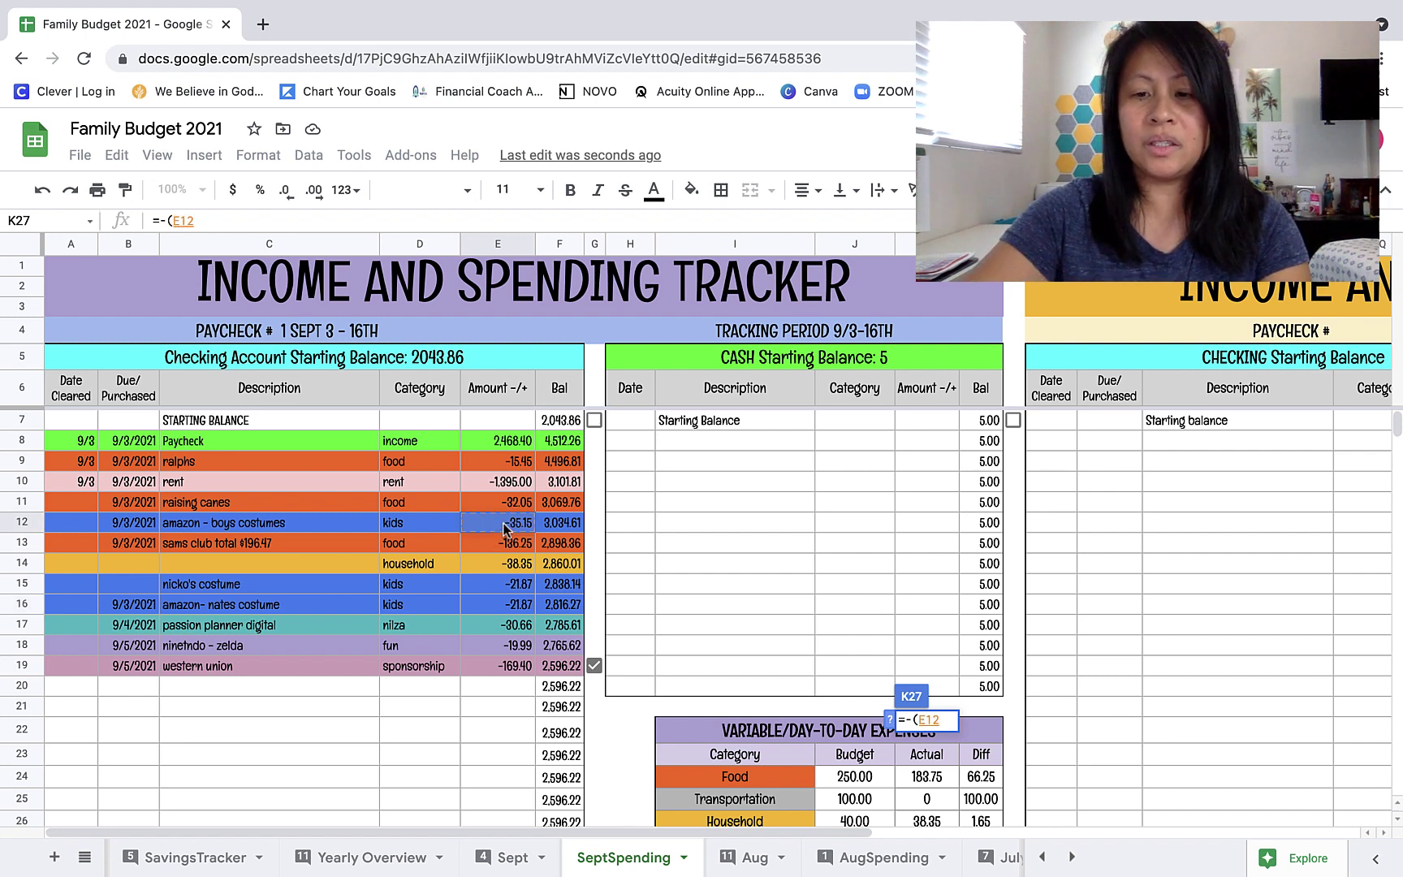
pyautogui.write('+')
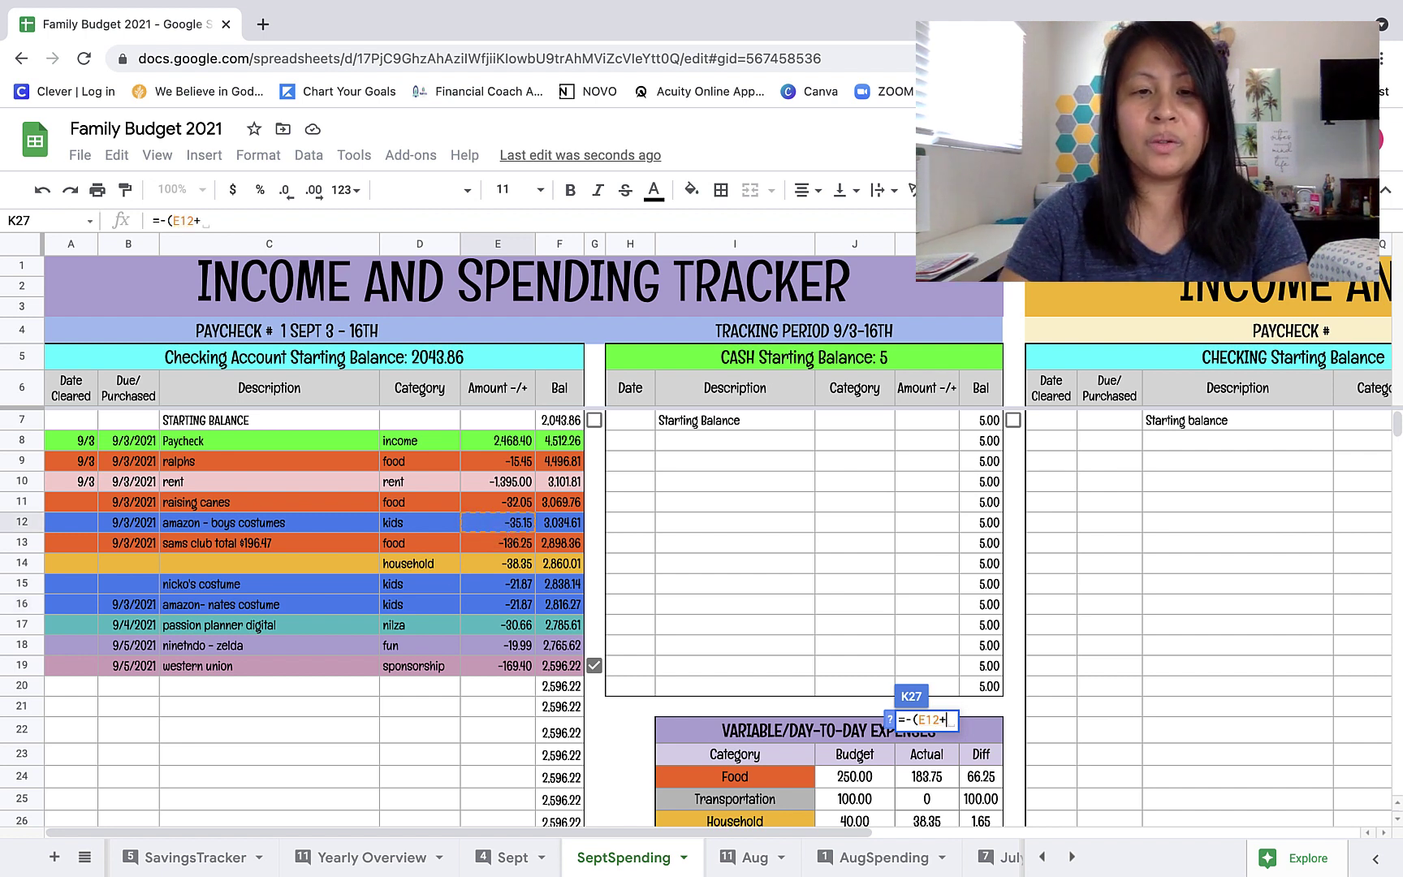
pyautogui.click(520, 590)
pyautogui.write('+')
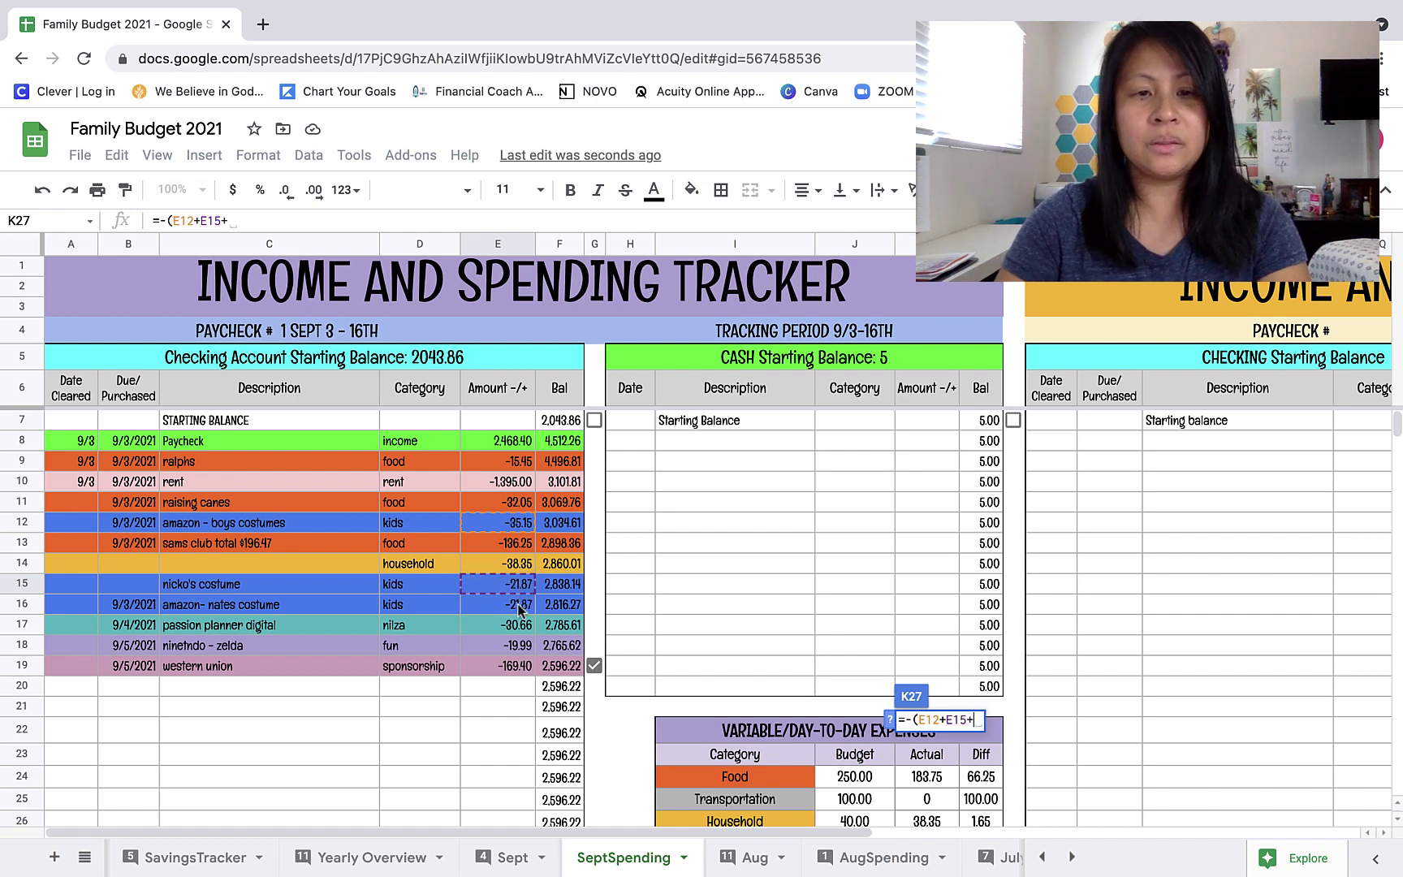
pyautogui.click(515, 609)
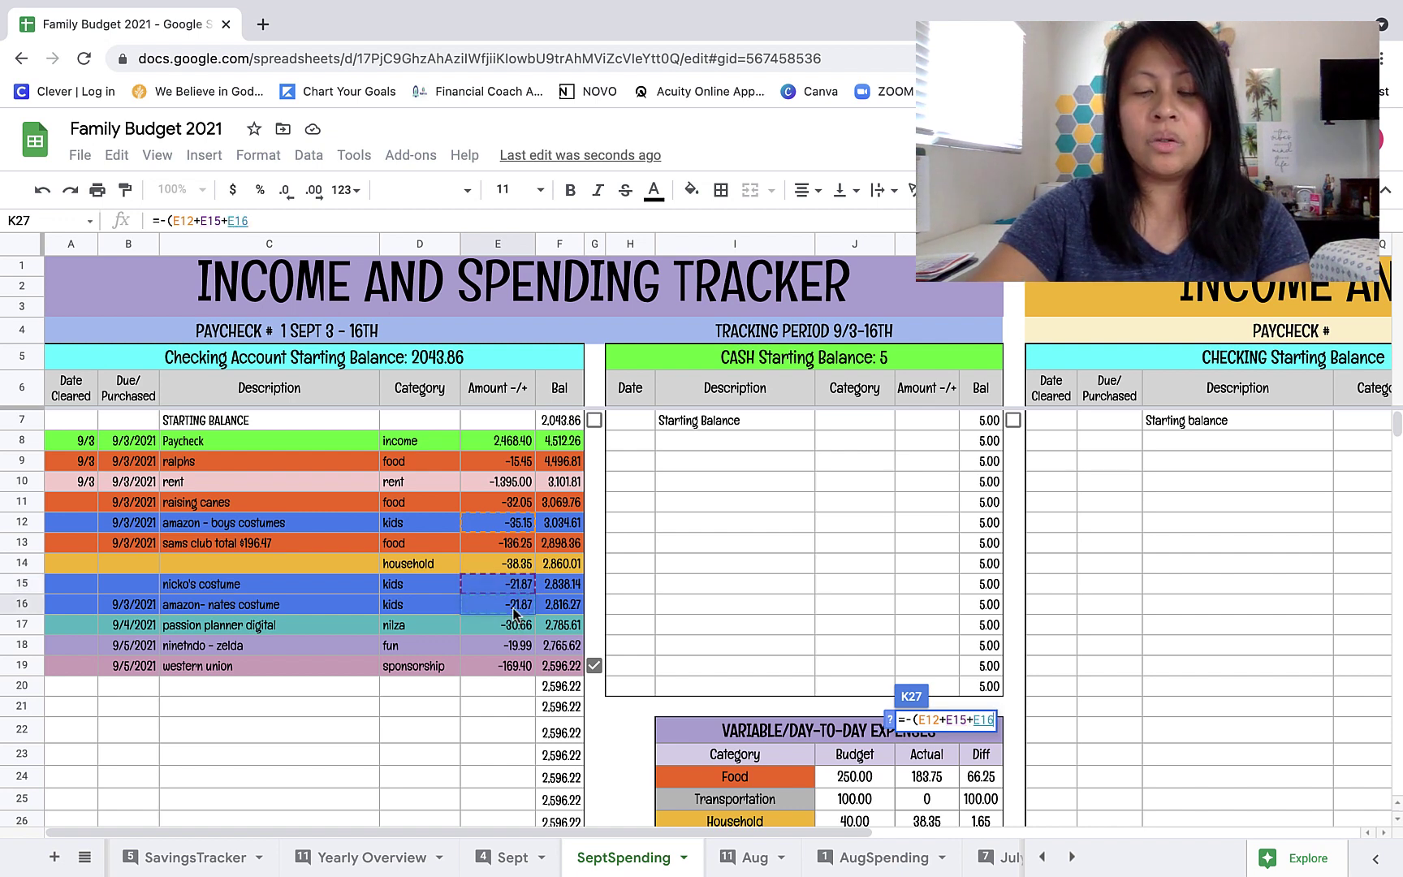
pyautogui.write(')')
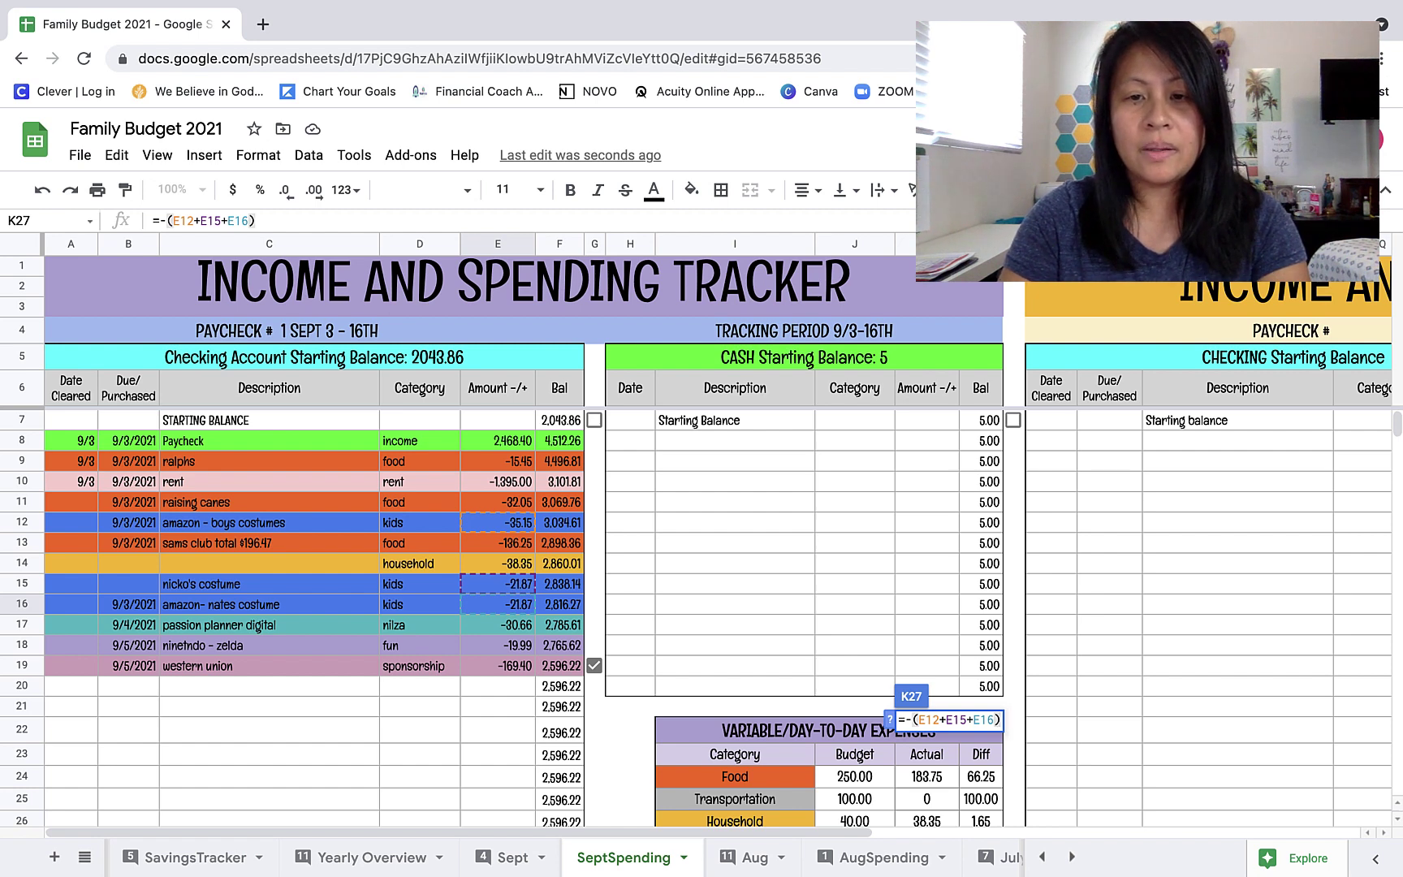
pyautogui.press('Return')
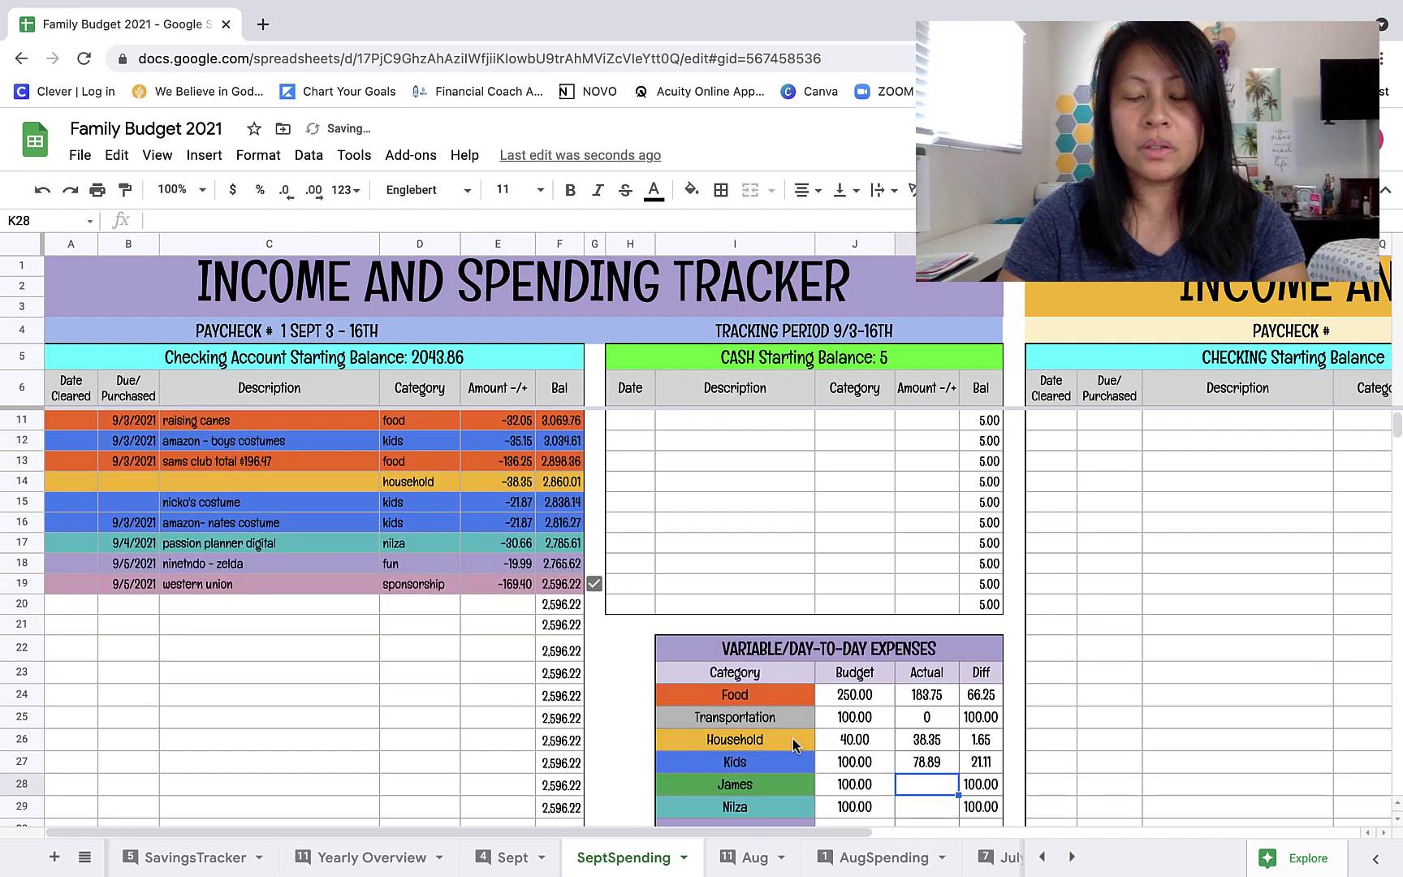
# - Enter 0 in K28 as the actual spending for the green category row directly below Kids
pyautogui.scroll(-1, 852, 755)
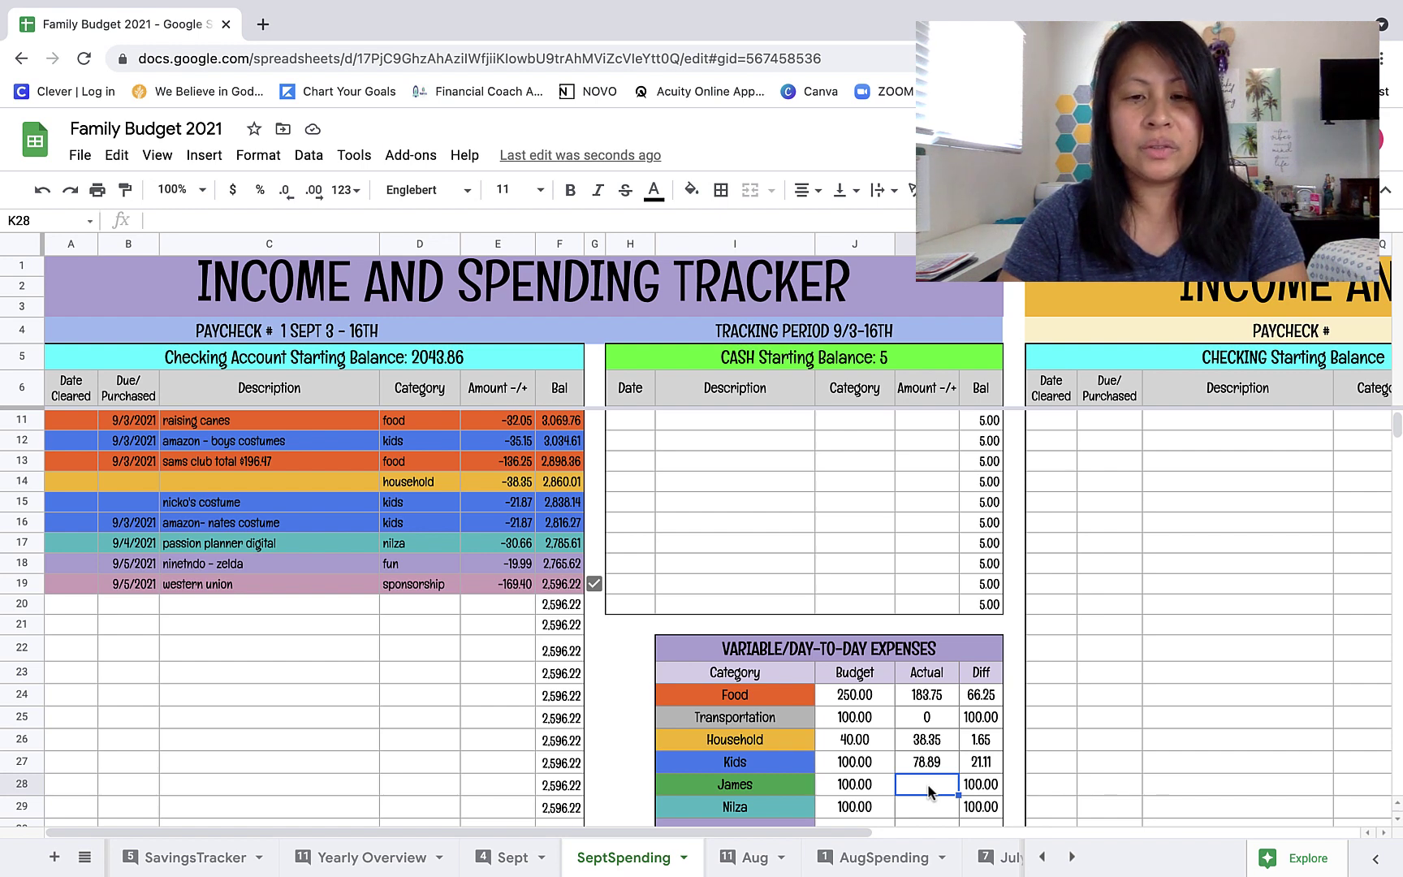
pyautogui.scroll(-1, 930, 792)
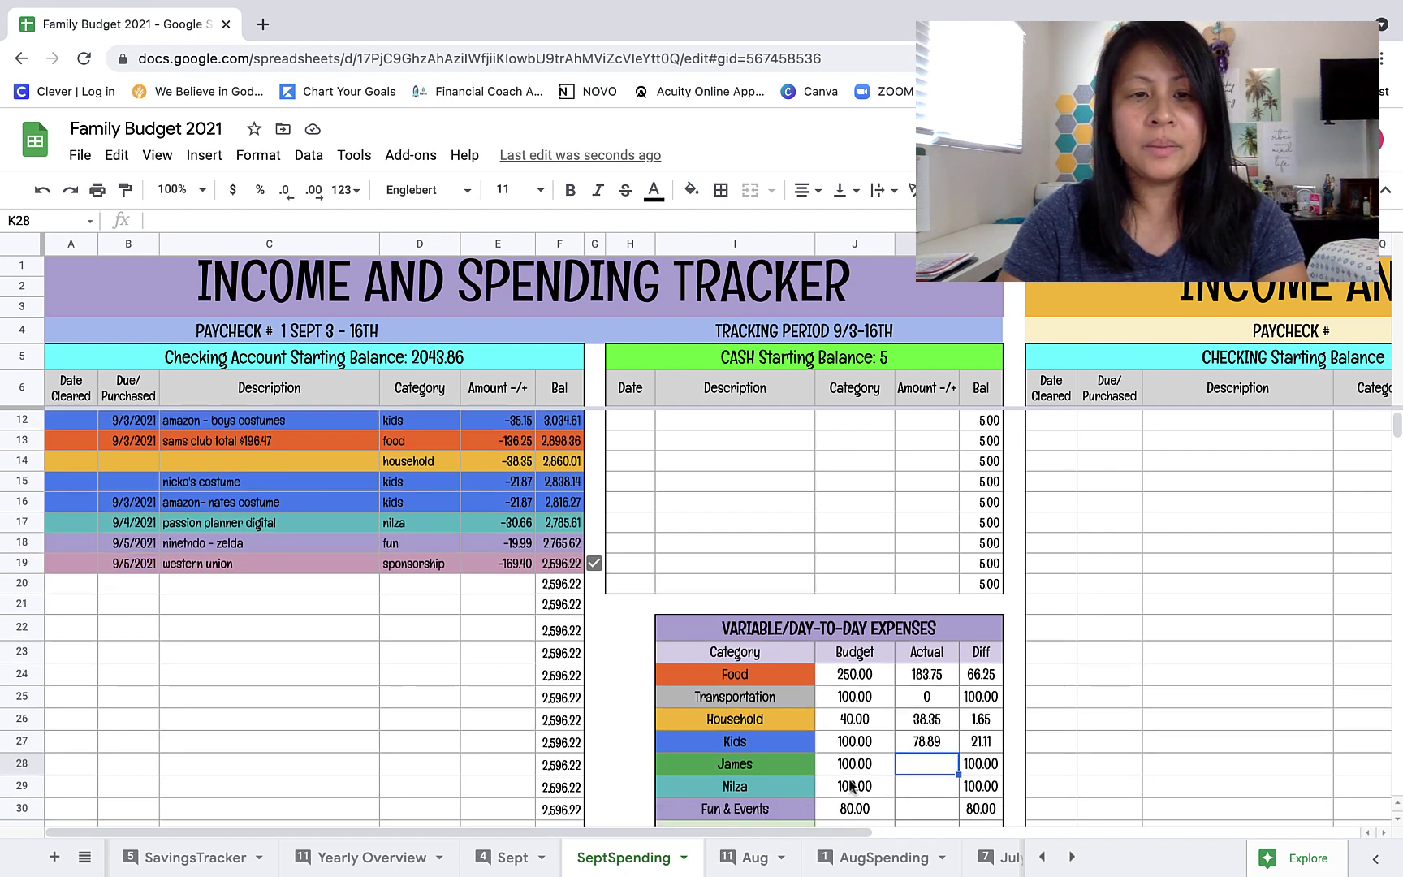
pyautogui.scroll(5, 629, 690)
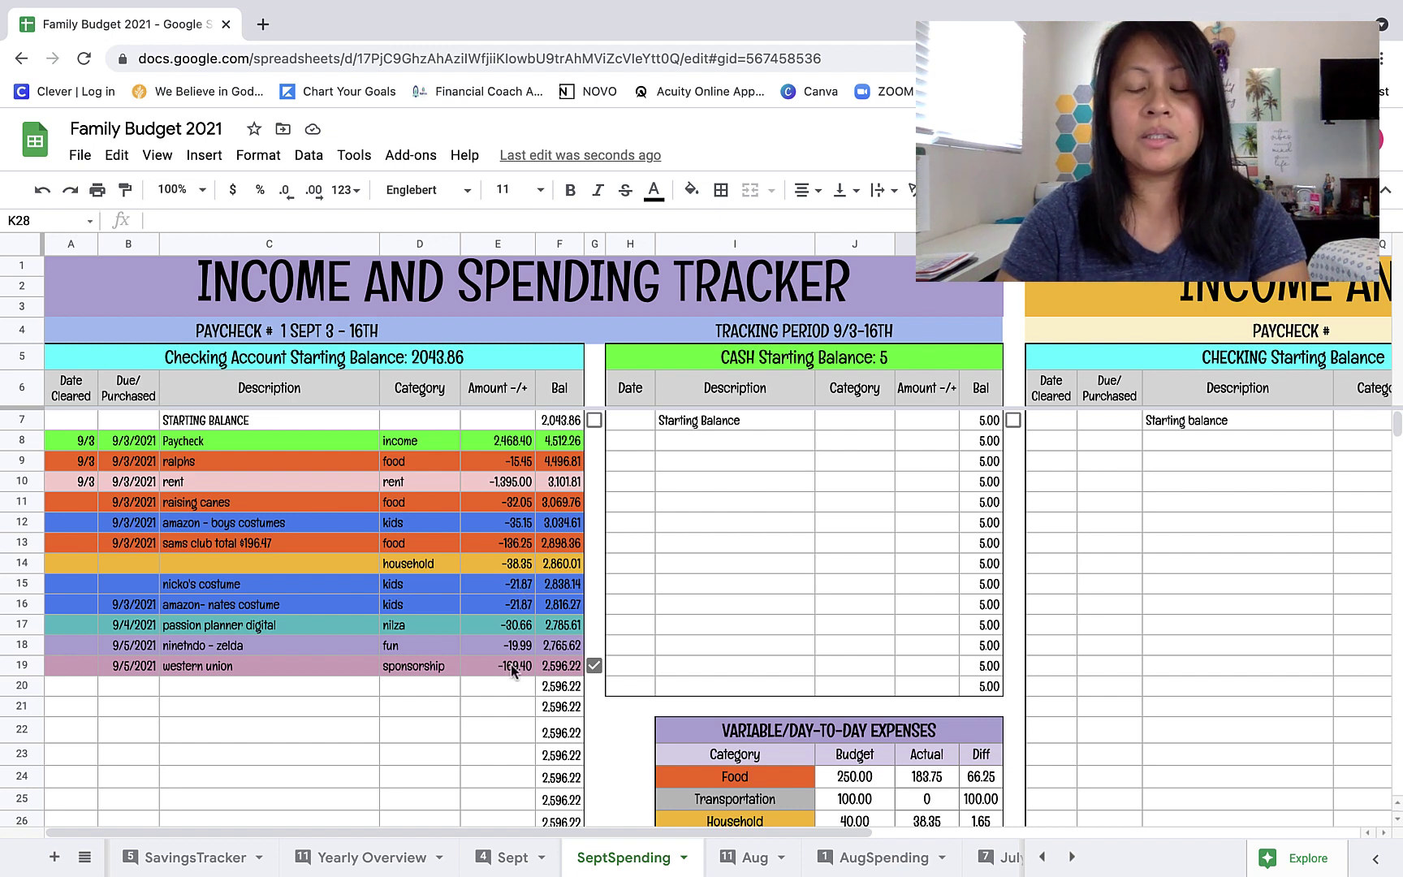
pyautogui.scroll(-5, 511, 665)
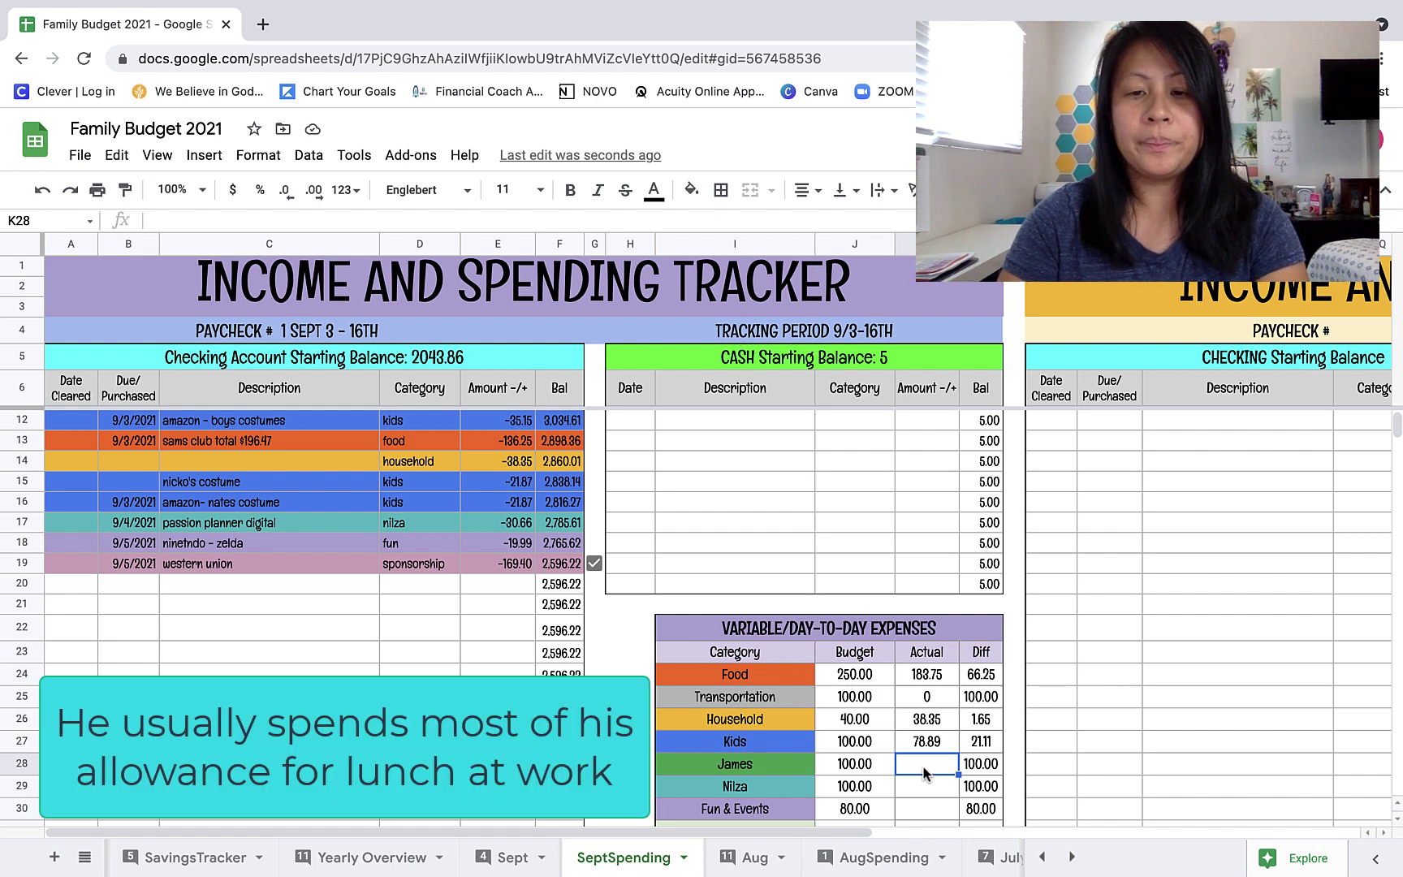
pyautogui.write('0')
pyautogui.press('Return')
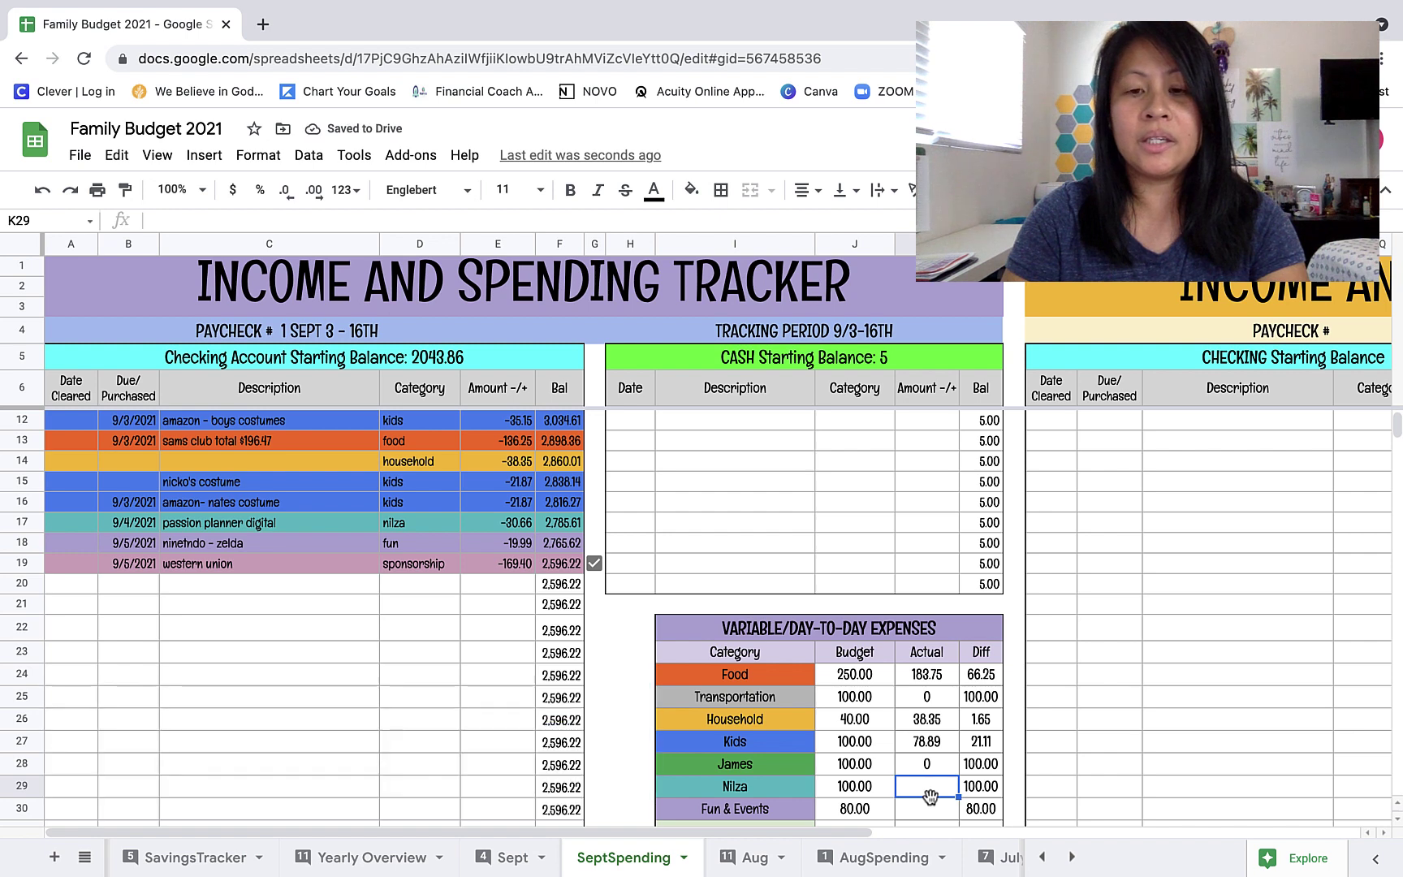
# - Enter =-(E17) in K29 to bring in the digital planner purchase as the teal category's actual spending
pyautogui.scroll(-1, 930, 799)
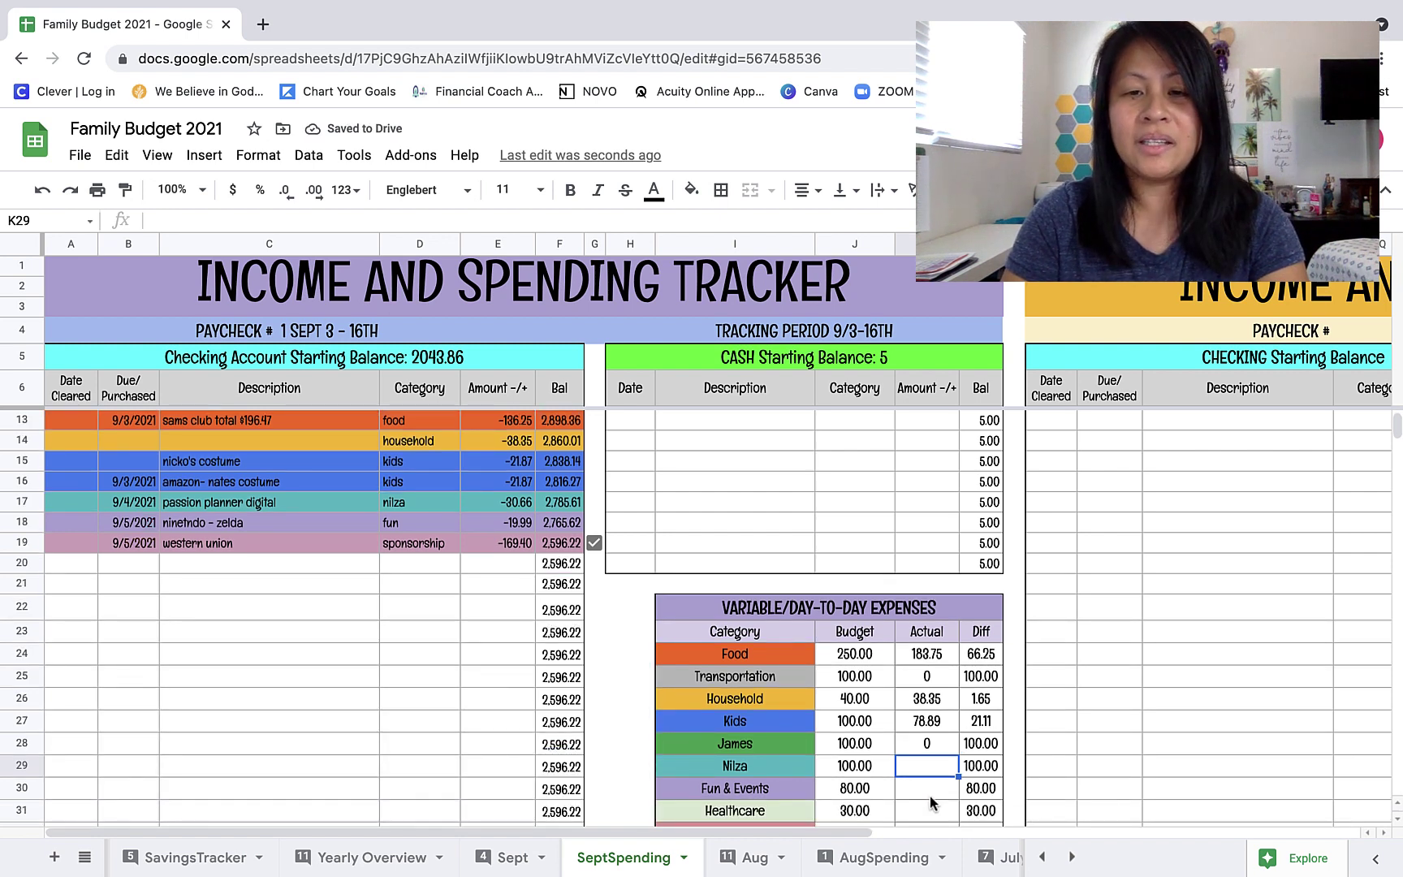
pyautogui.scroll(-1, 924, 772)
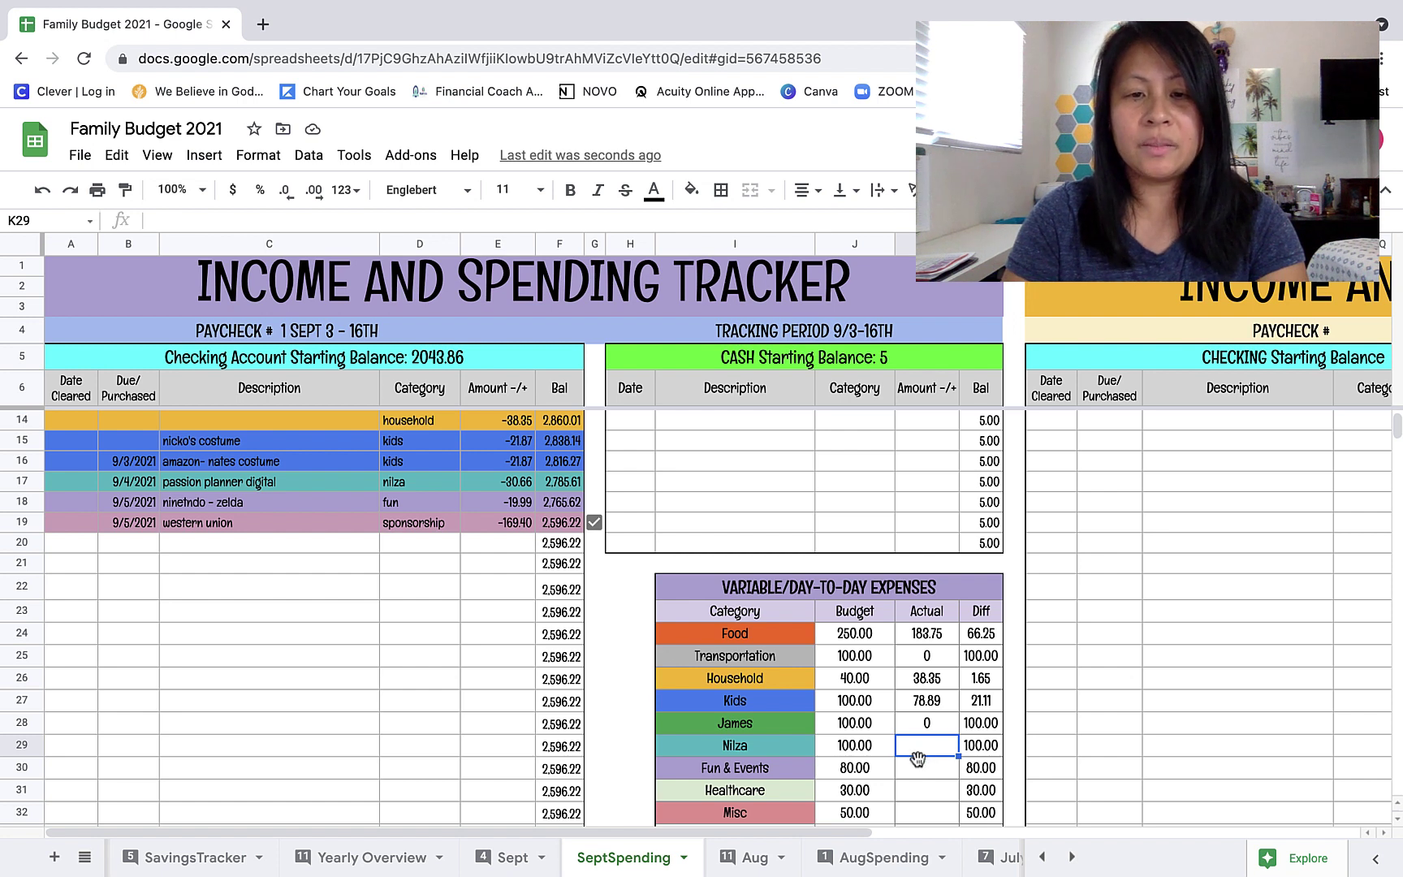
pyautogui.doubleClick(932, 755)
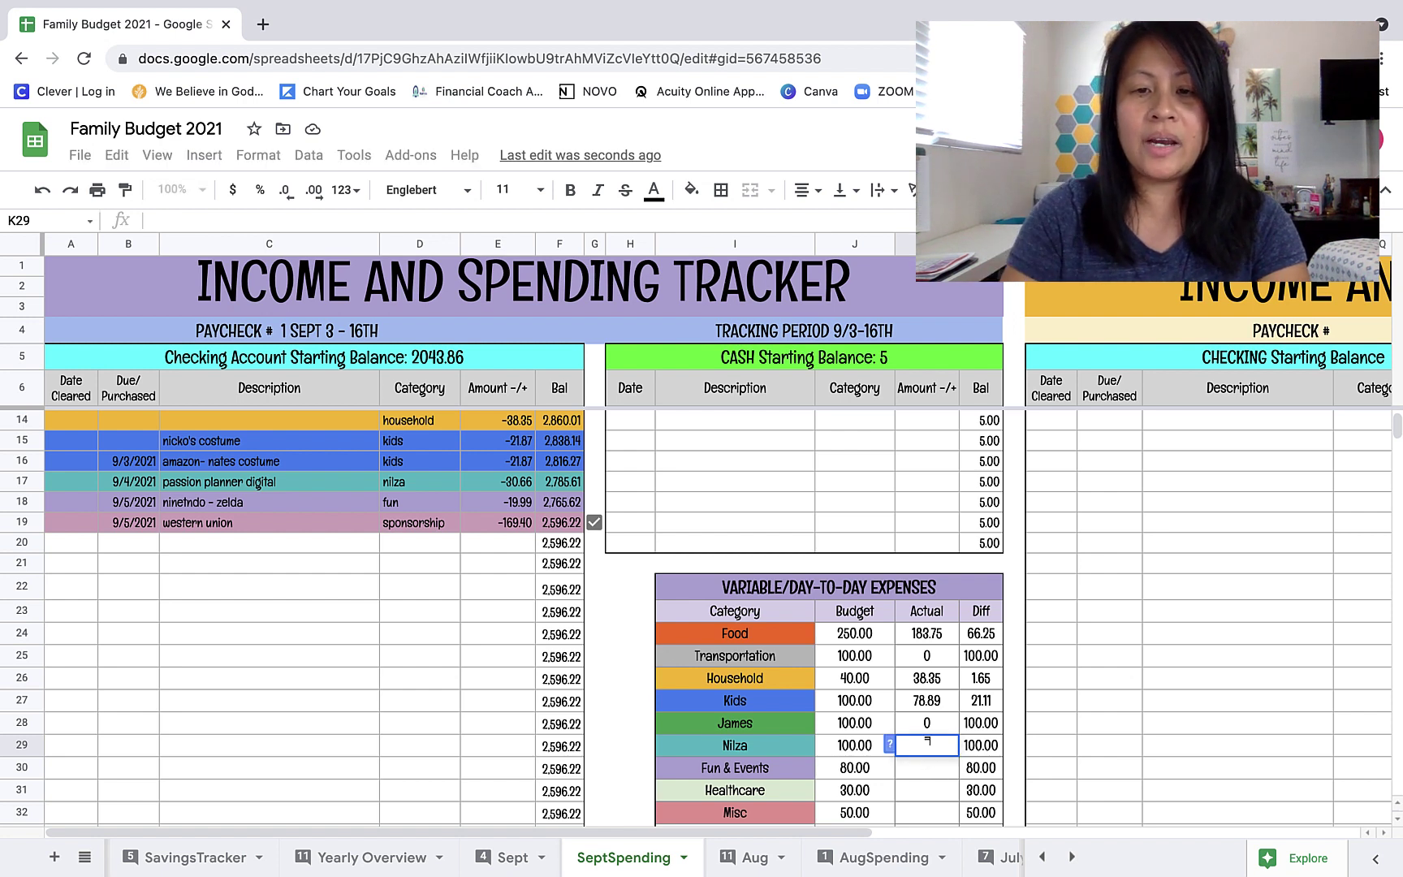
pyautogui.write('=-(')
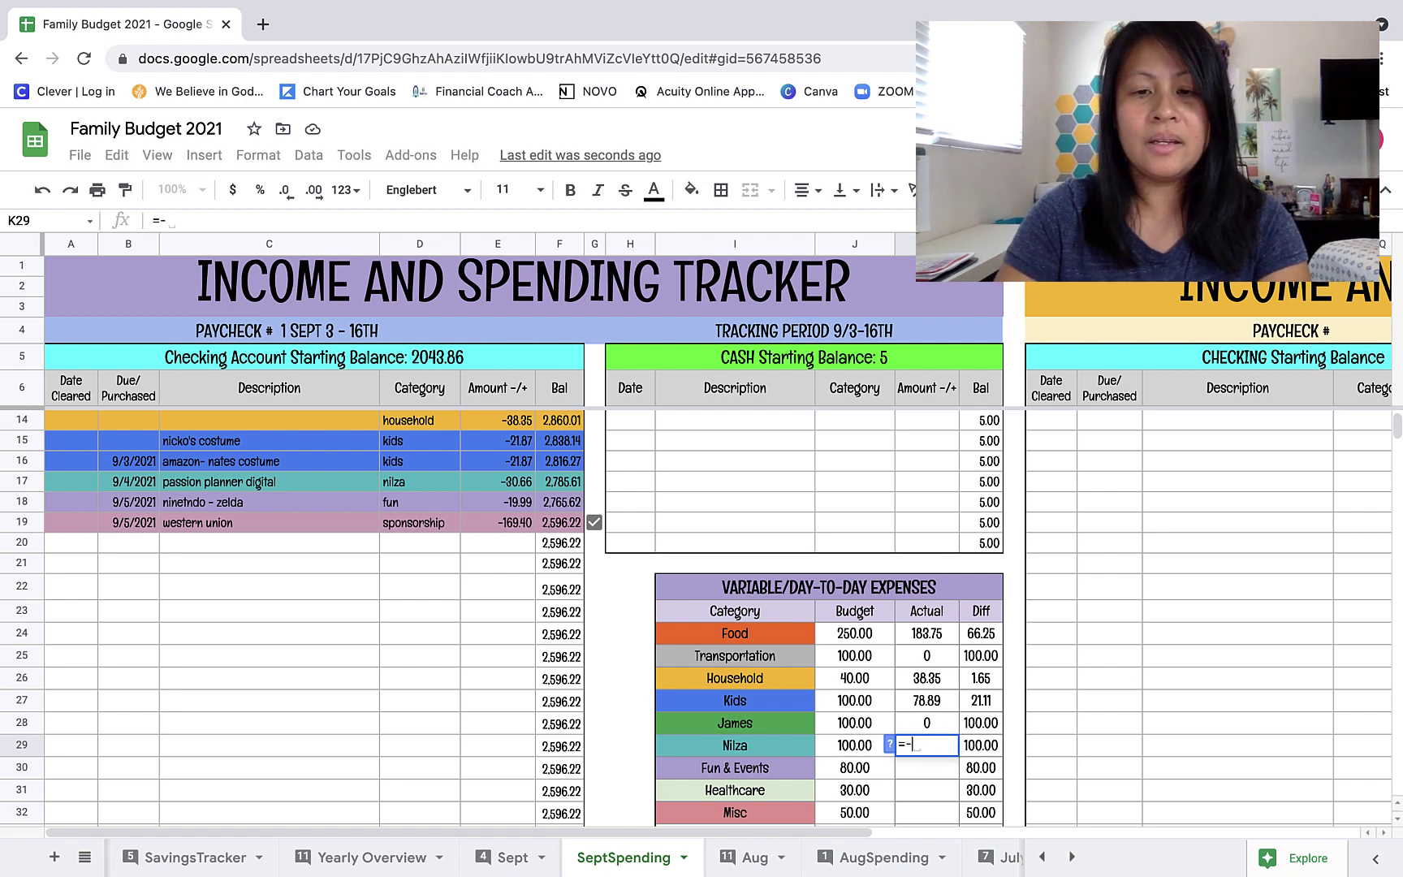
pyautogui.click(512, 487)
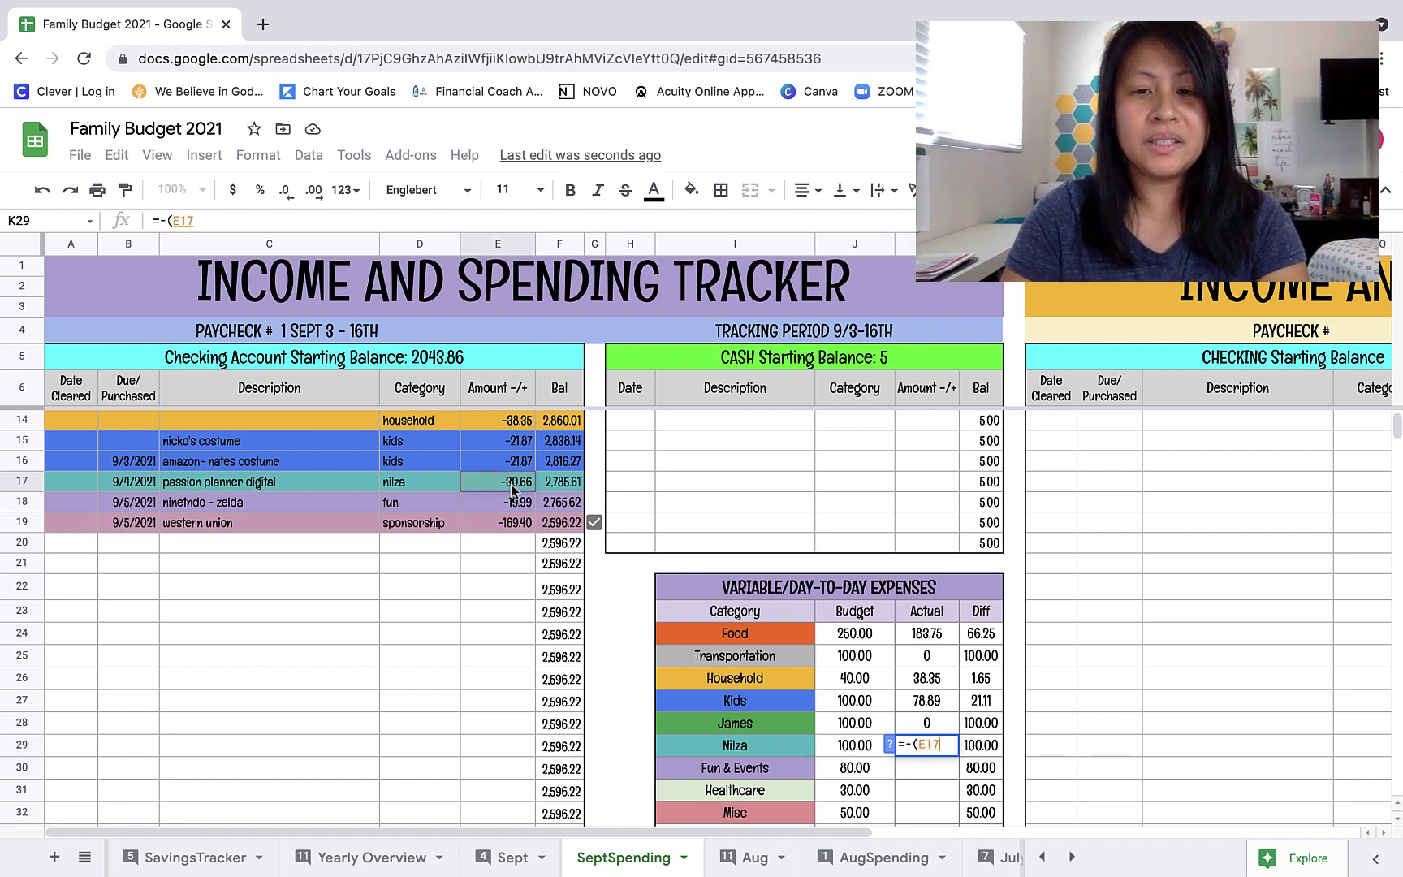
pyautogui.write(')')
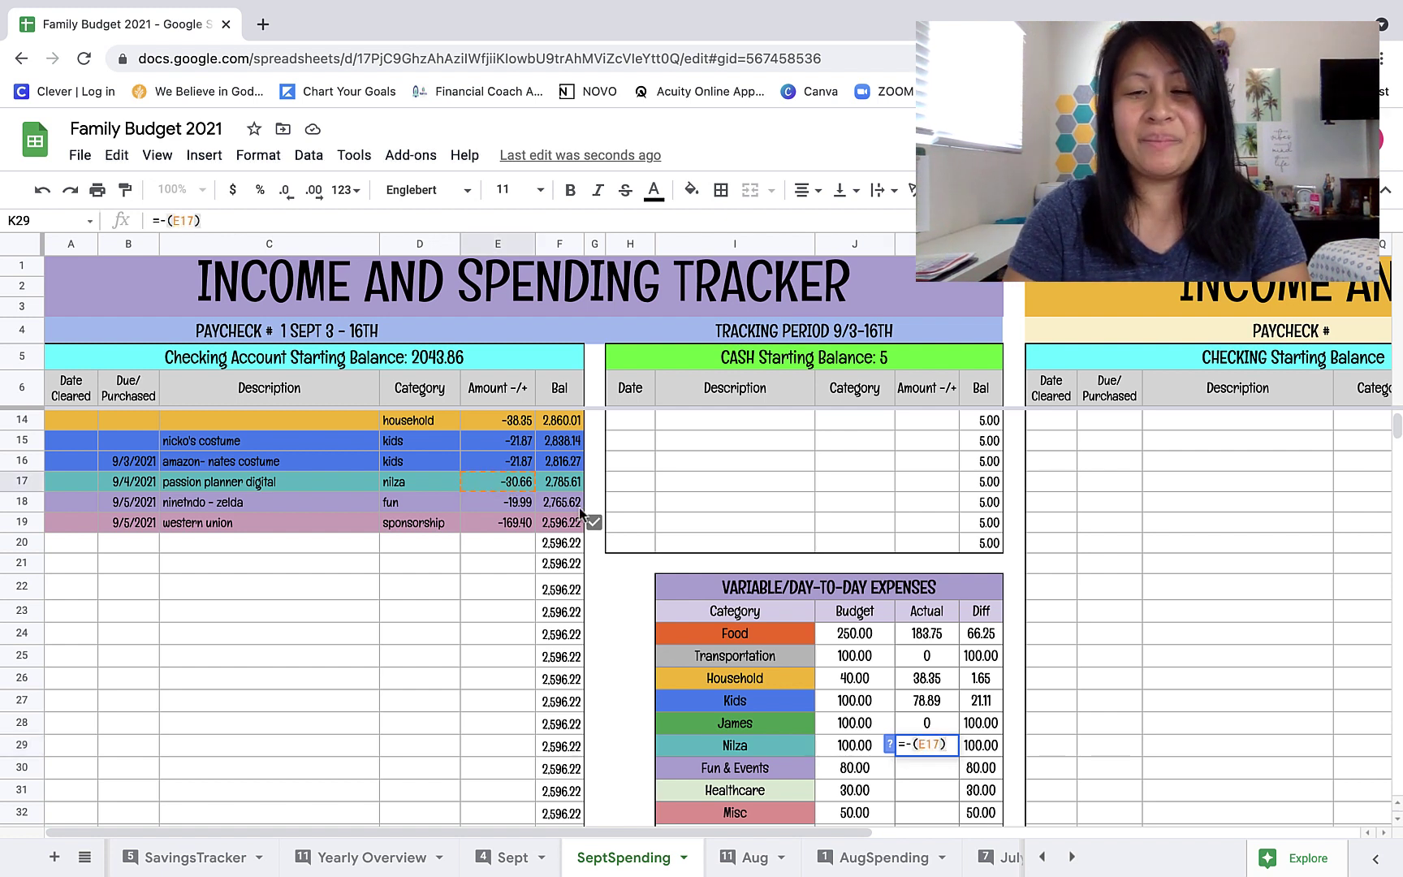
pyautogui.press('Return')
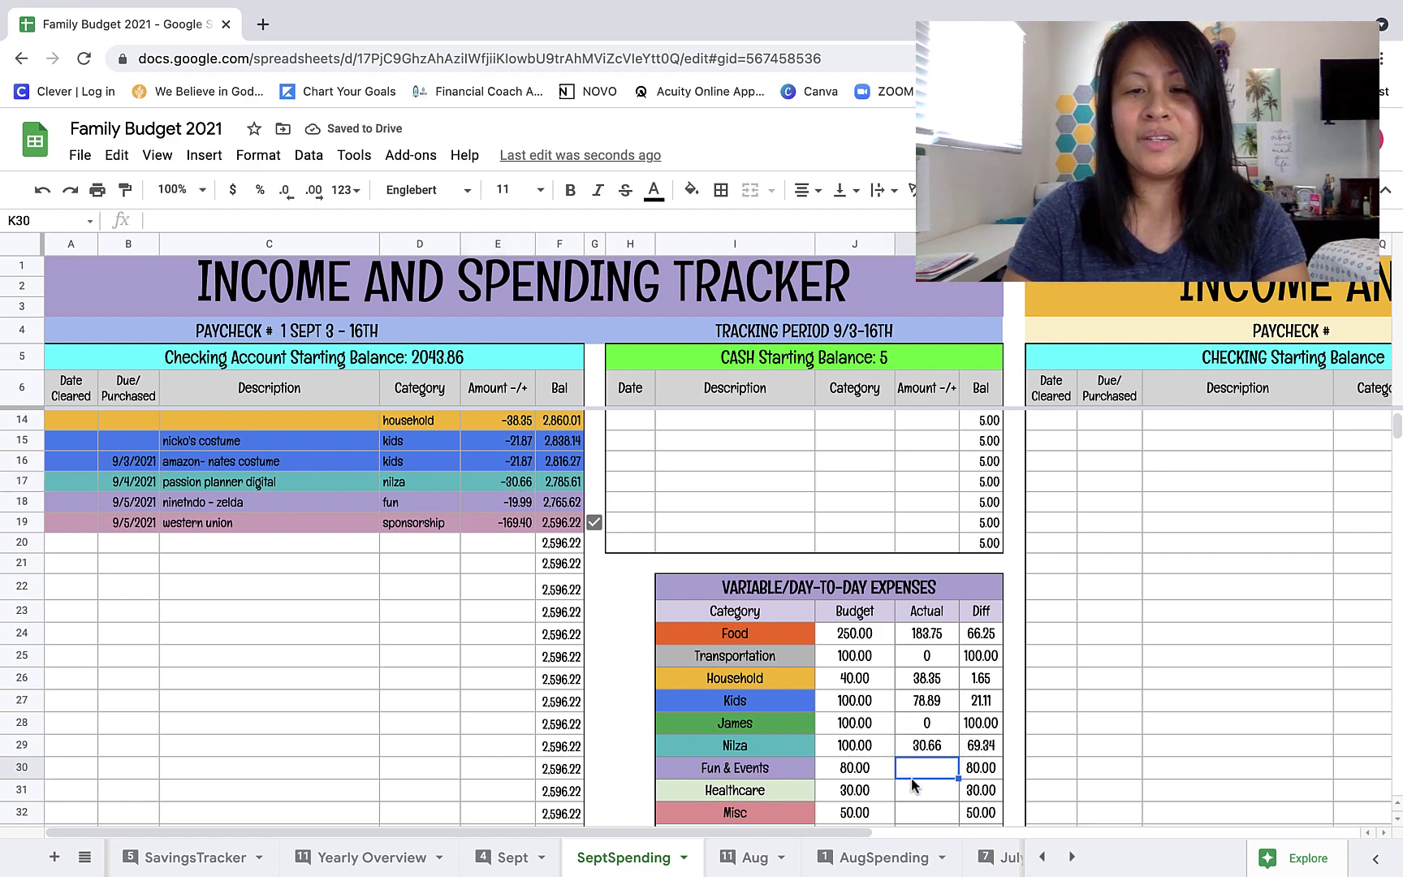
# - Enter =-(E18) in K30 to bring in the fun transaction as the Fun & Events category's actual spending
pyautogui.scroll(-1, 911, 773)
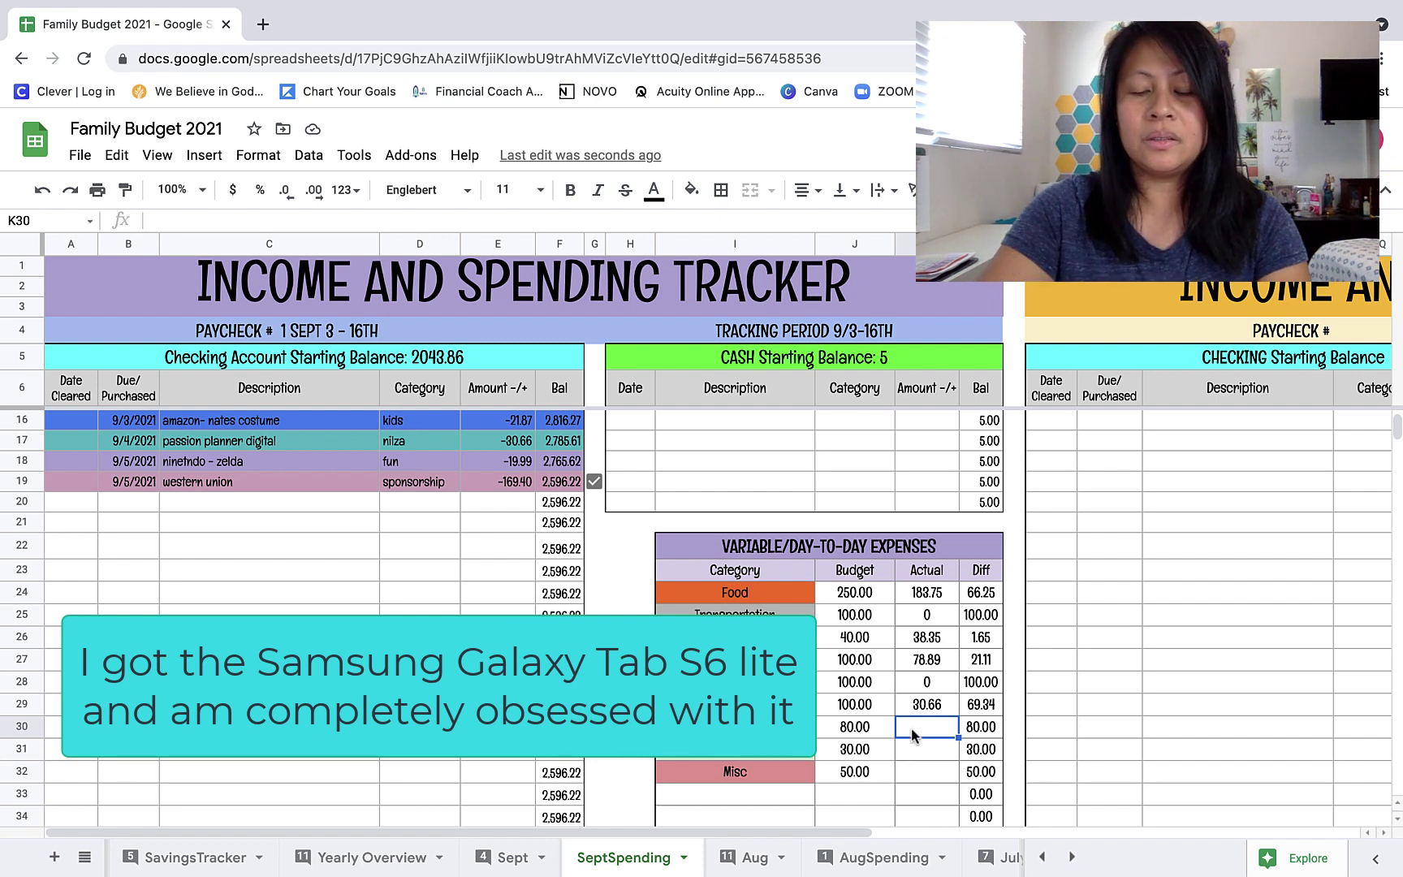
pyautogui.write('=-(')
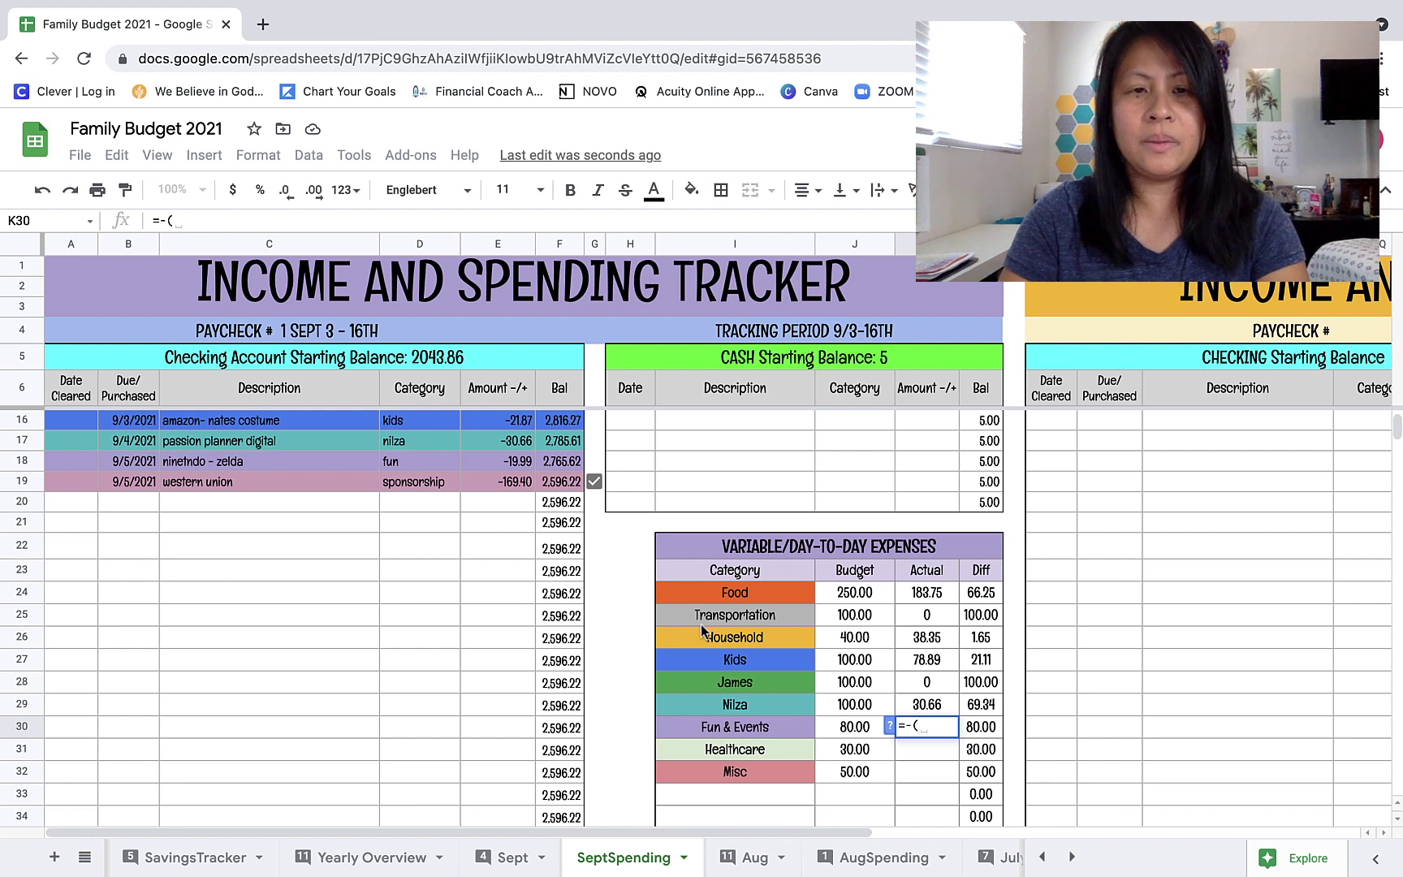
pyautogui.click(502, 465)
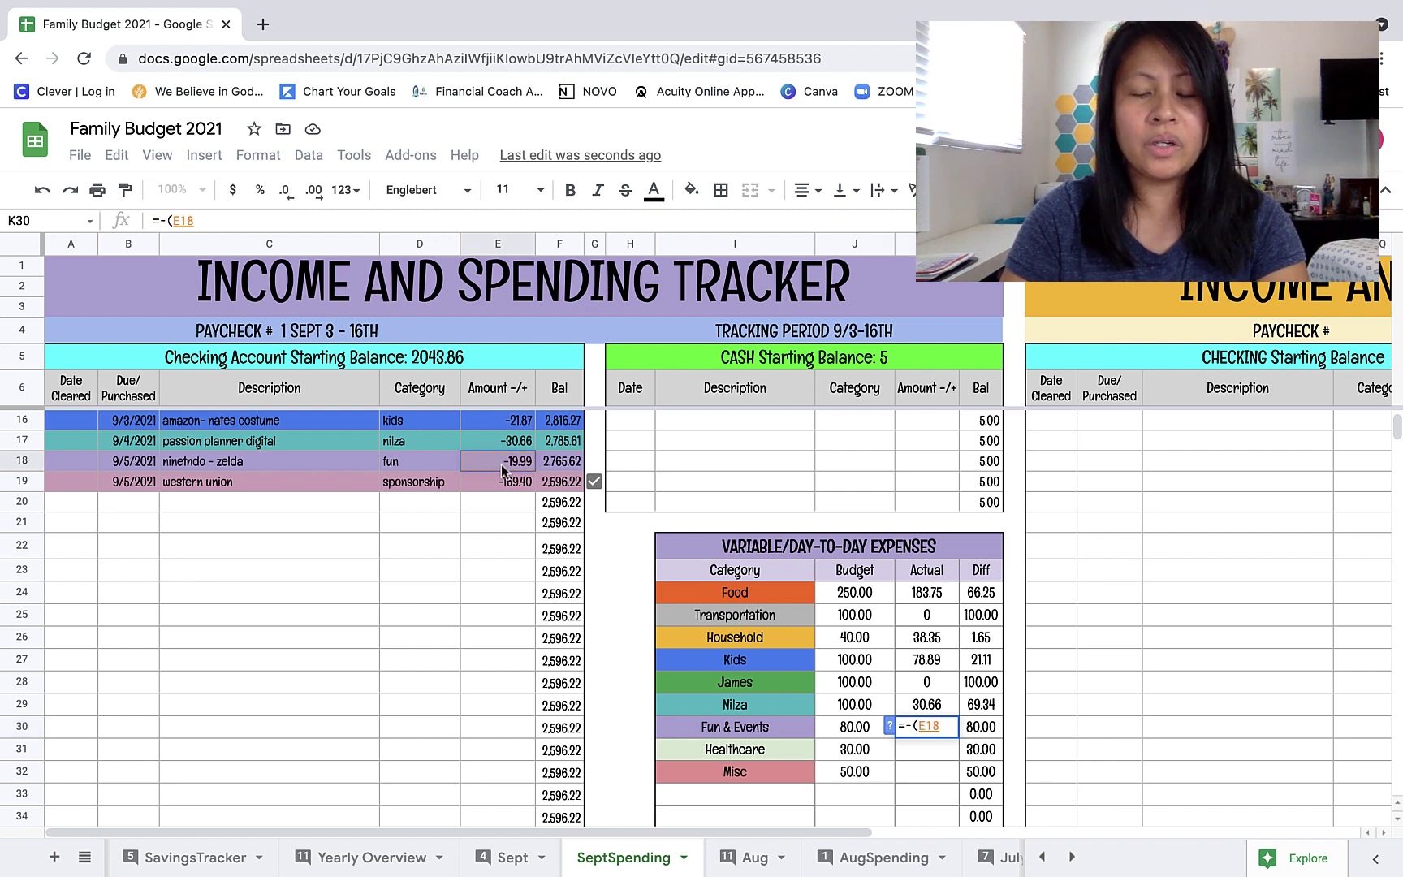
pyautogui.write(')')
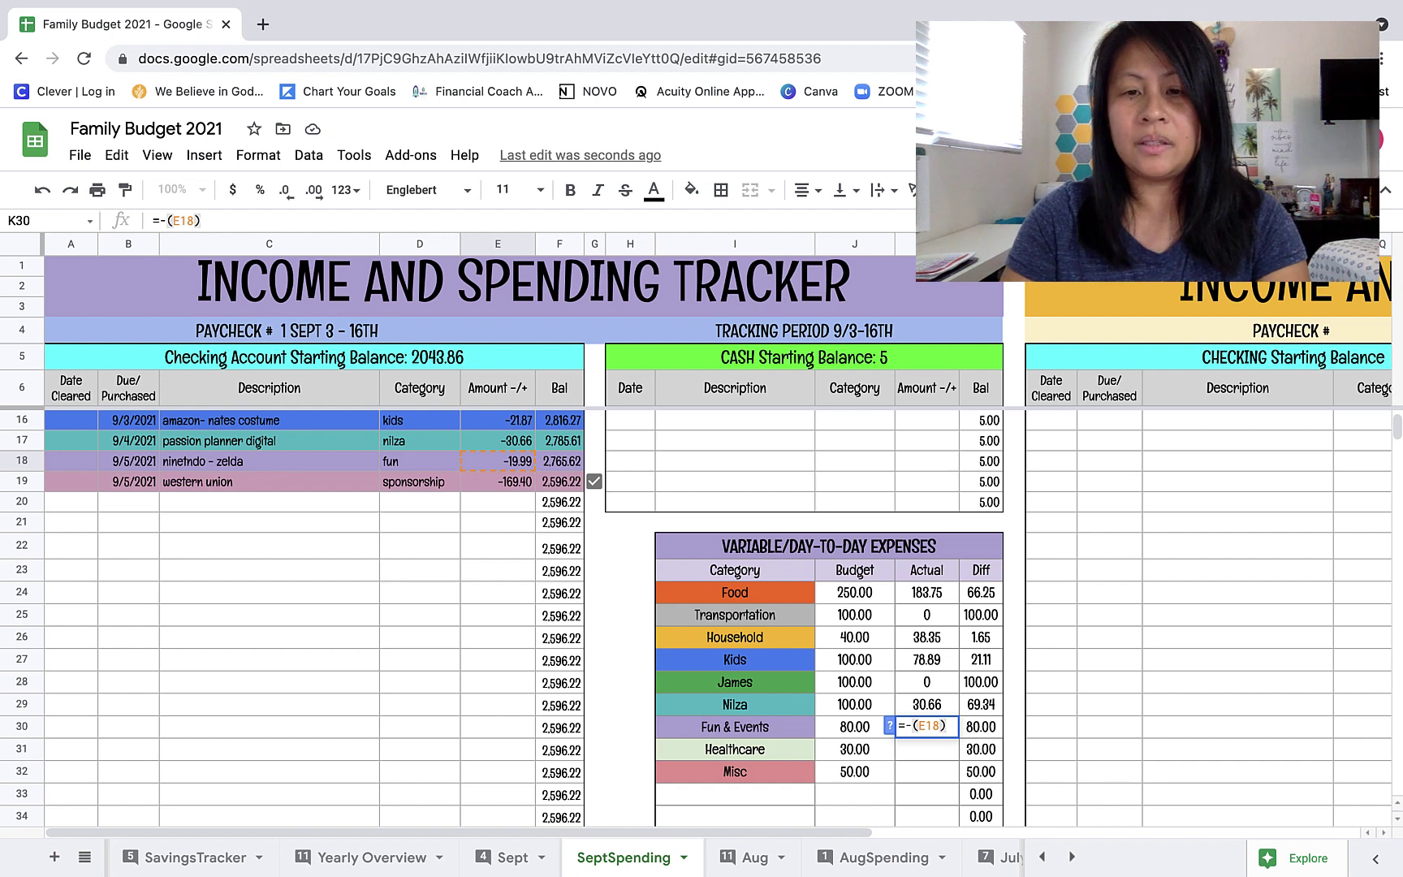
pyautogui.press('Return')
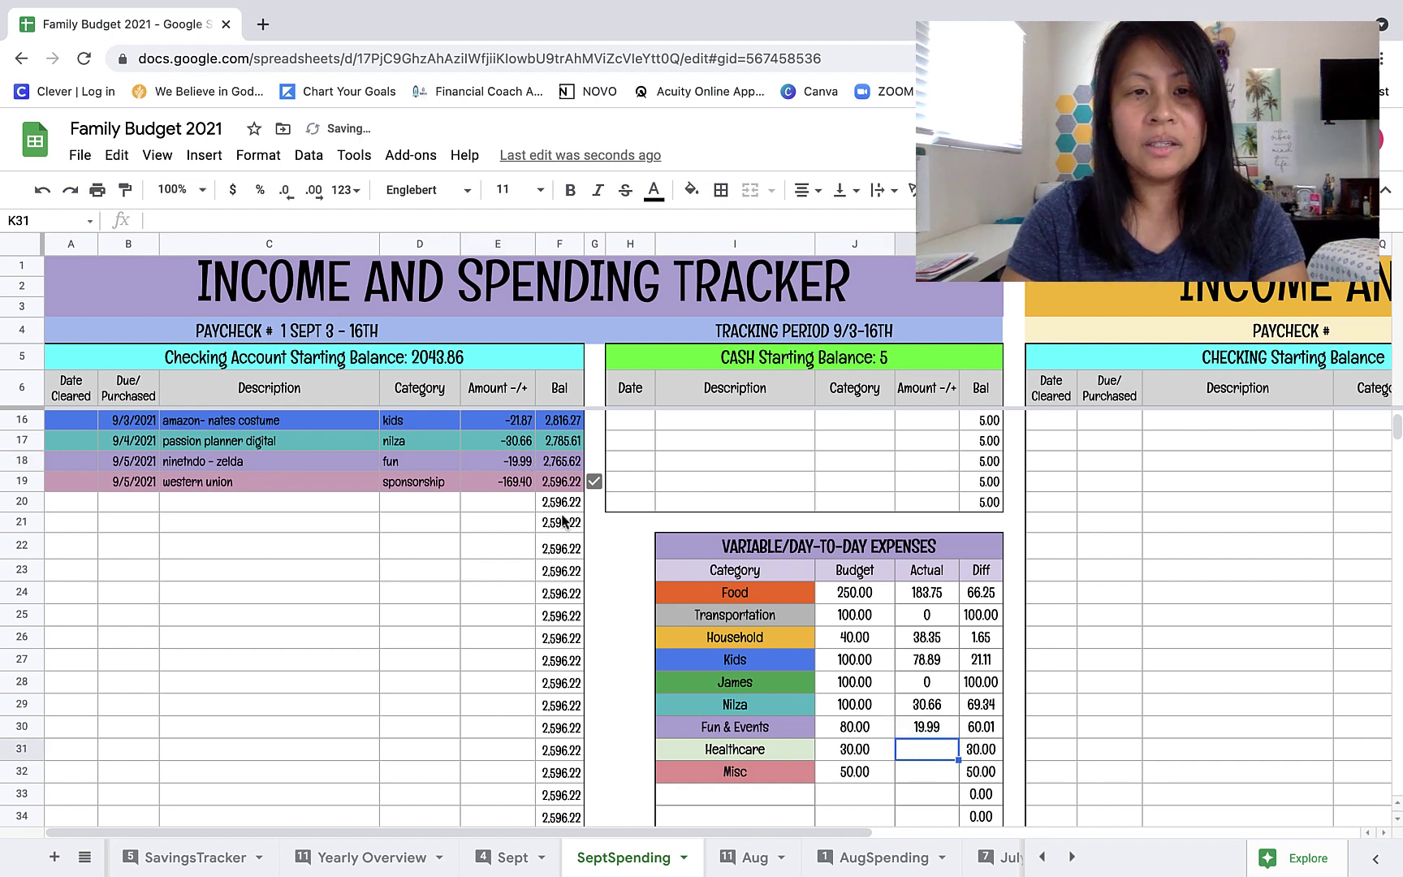
# - Enter 0 as the actual spending for both Healthcare in K31 and Misc in K32
pyautogui.scroll(5, 563, 521)
pyautogui.scroll(-7, 563, 522)
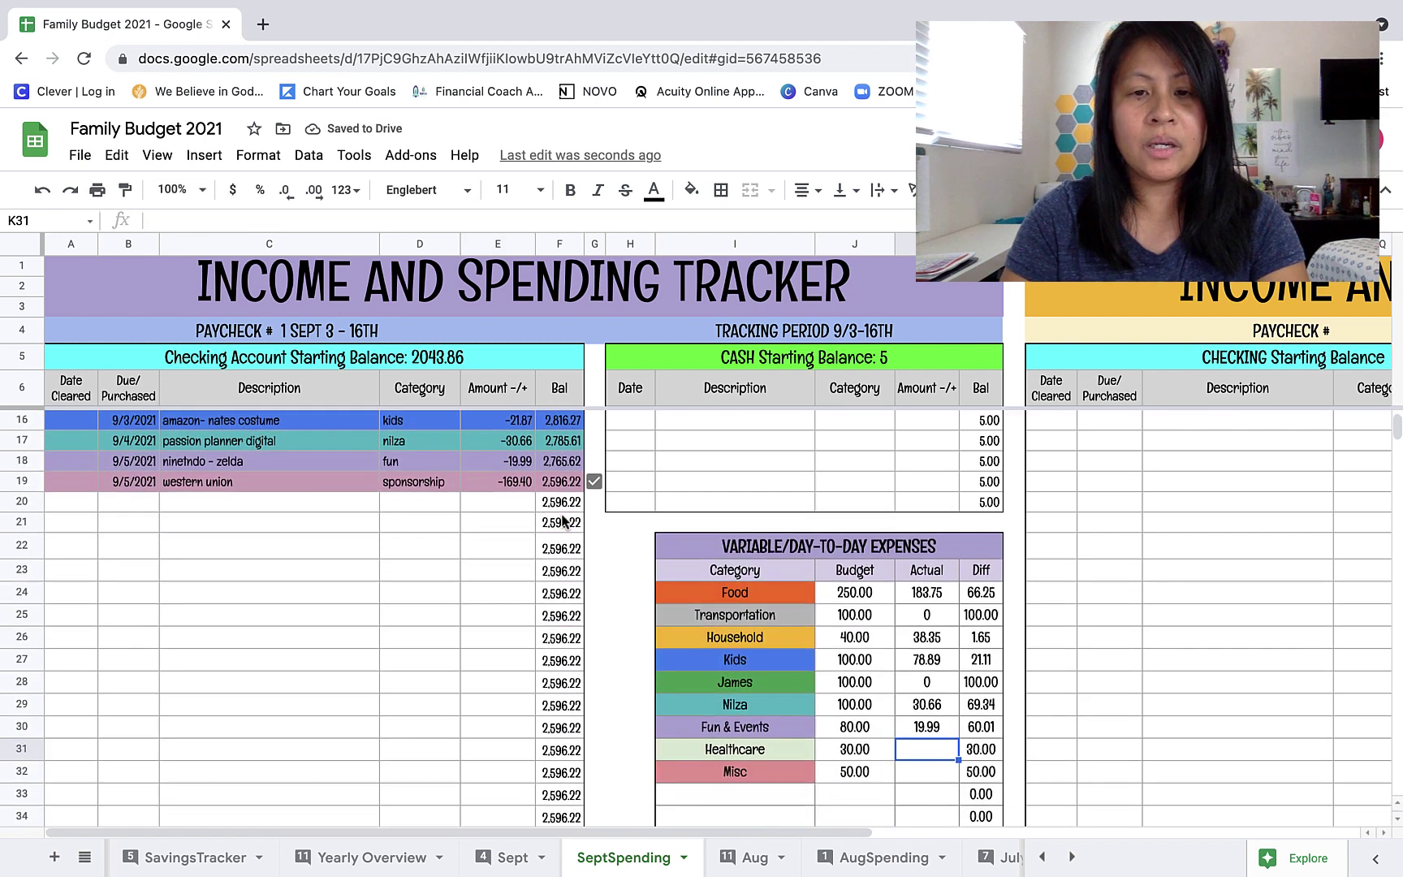
pyautogui.click(925, 674)
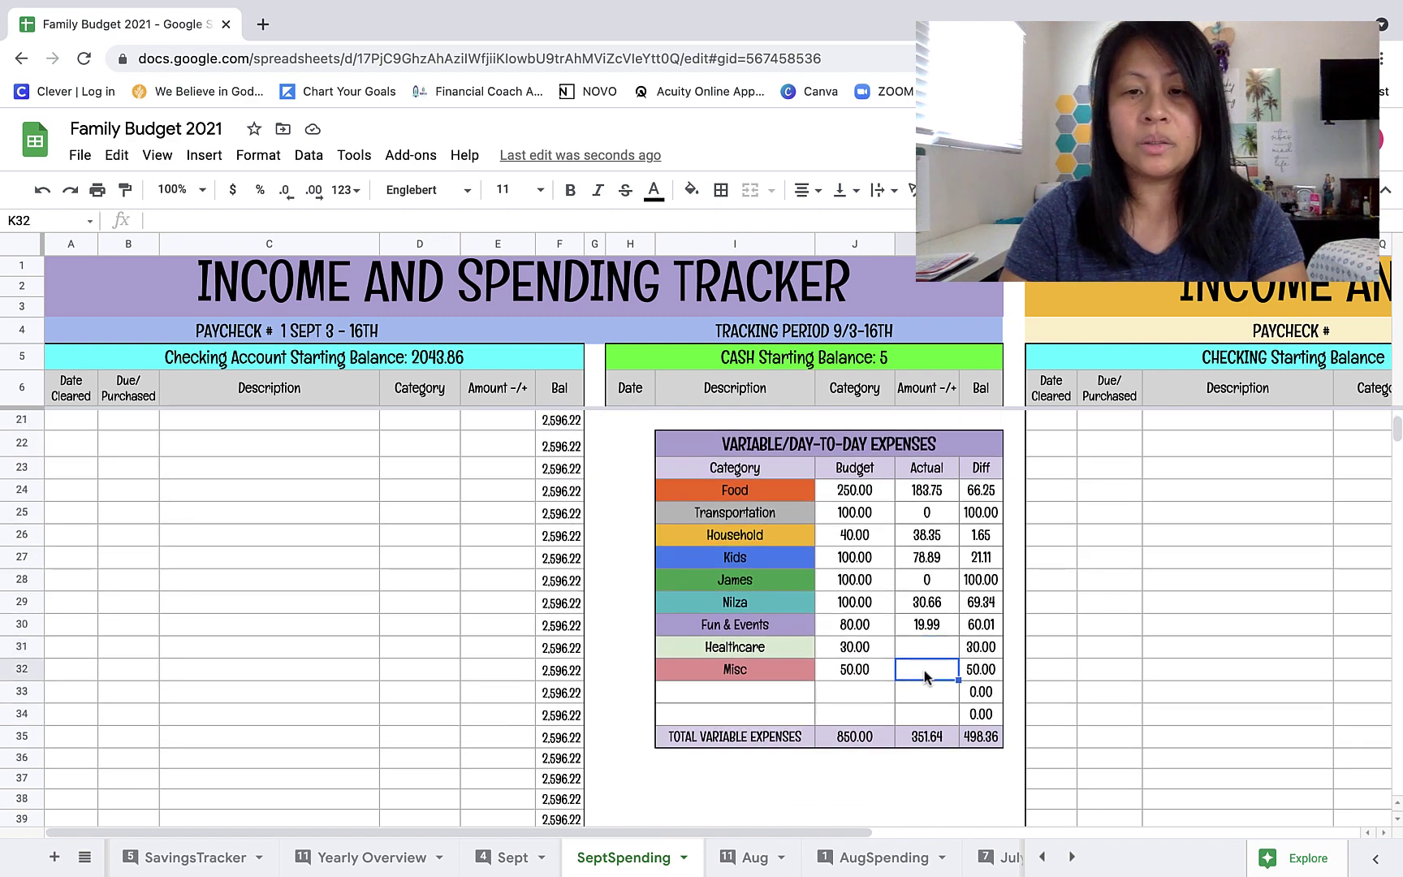
pyautogui.click(926, 650)
pyautogui.write('0')
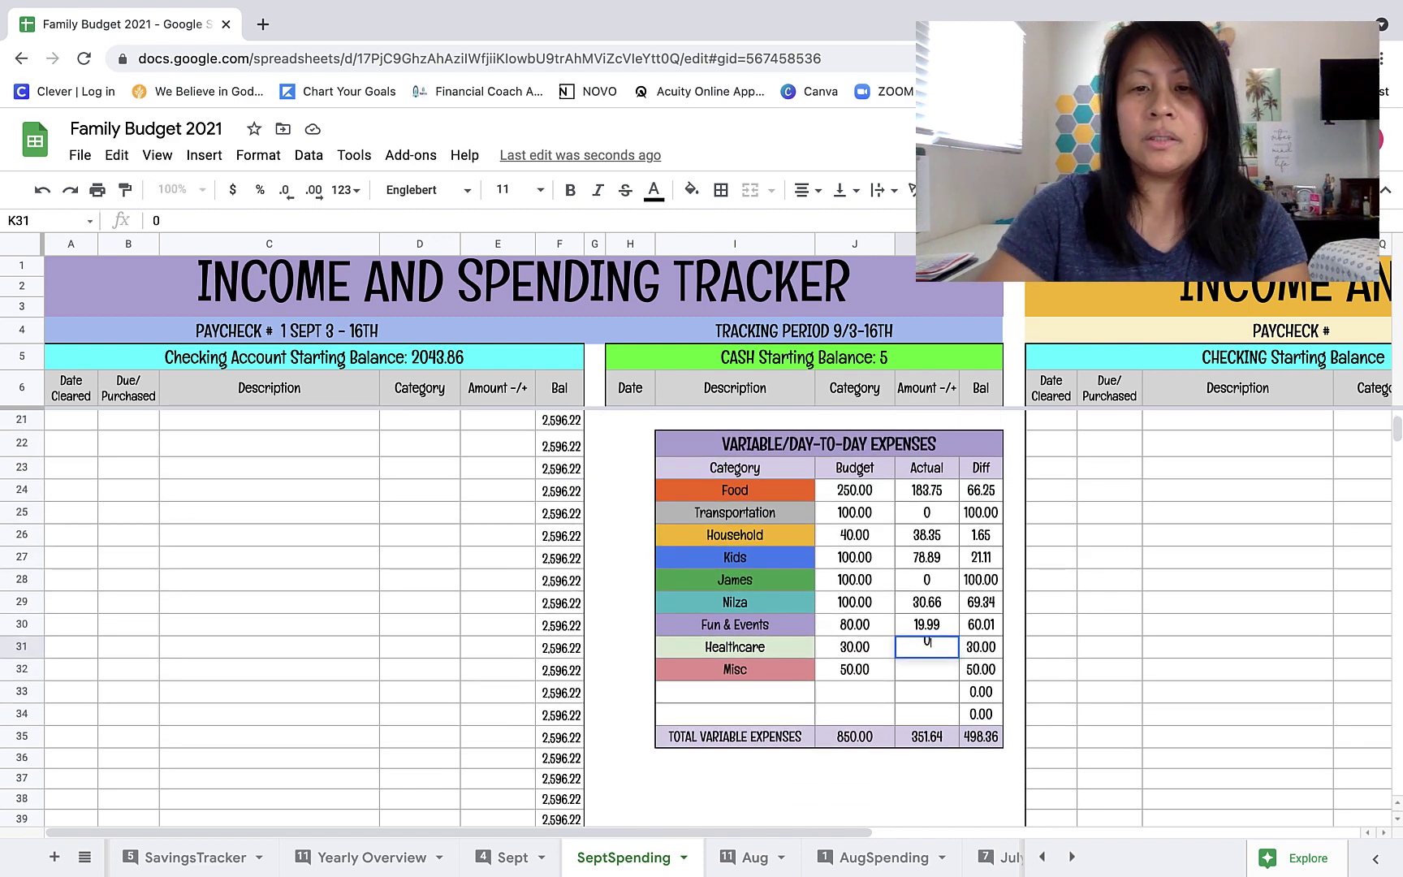
pyautogui.press('Return')
pyautogui.write('0')
pyautogui.press('Return')
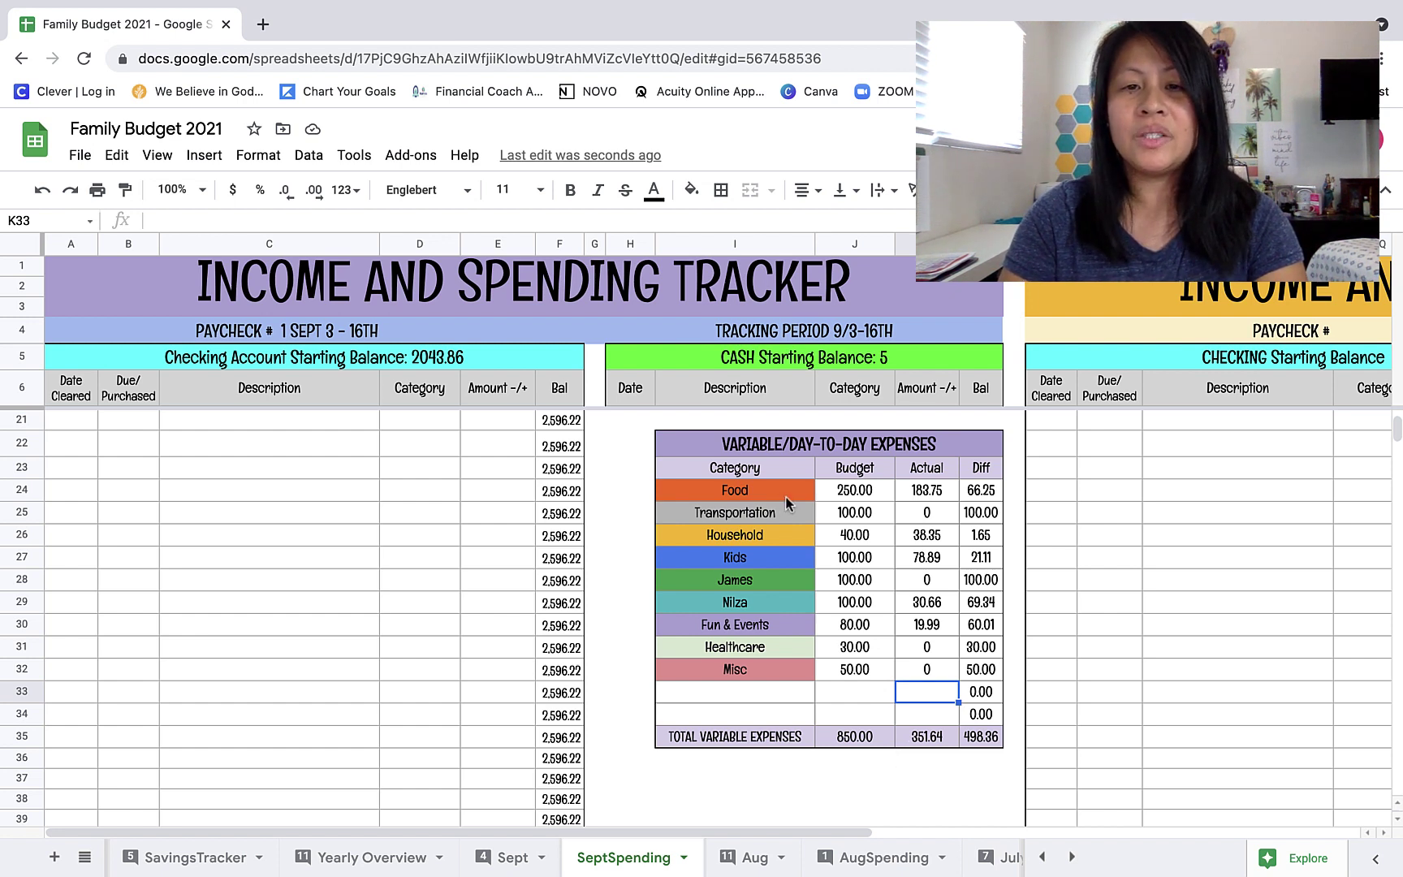
# - Review the actual spending, difference and budget cells in the variable expenses table, including the Food and Household formulas
pyautogui.click(924, 492)
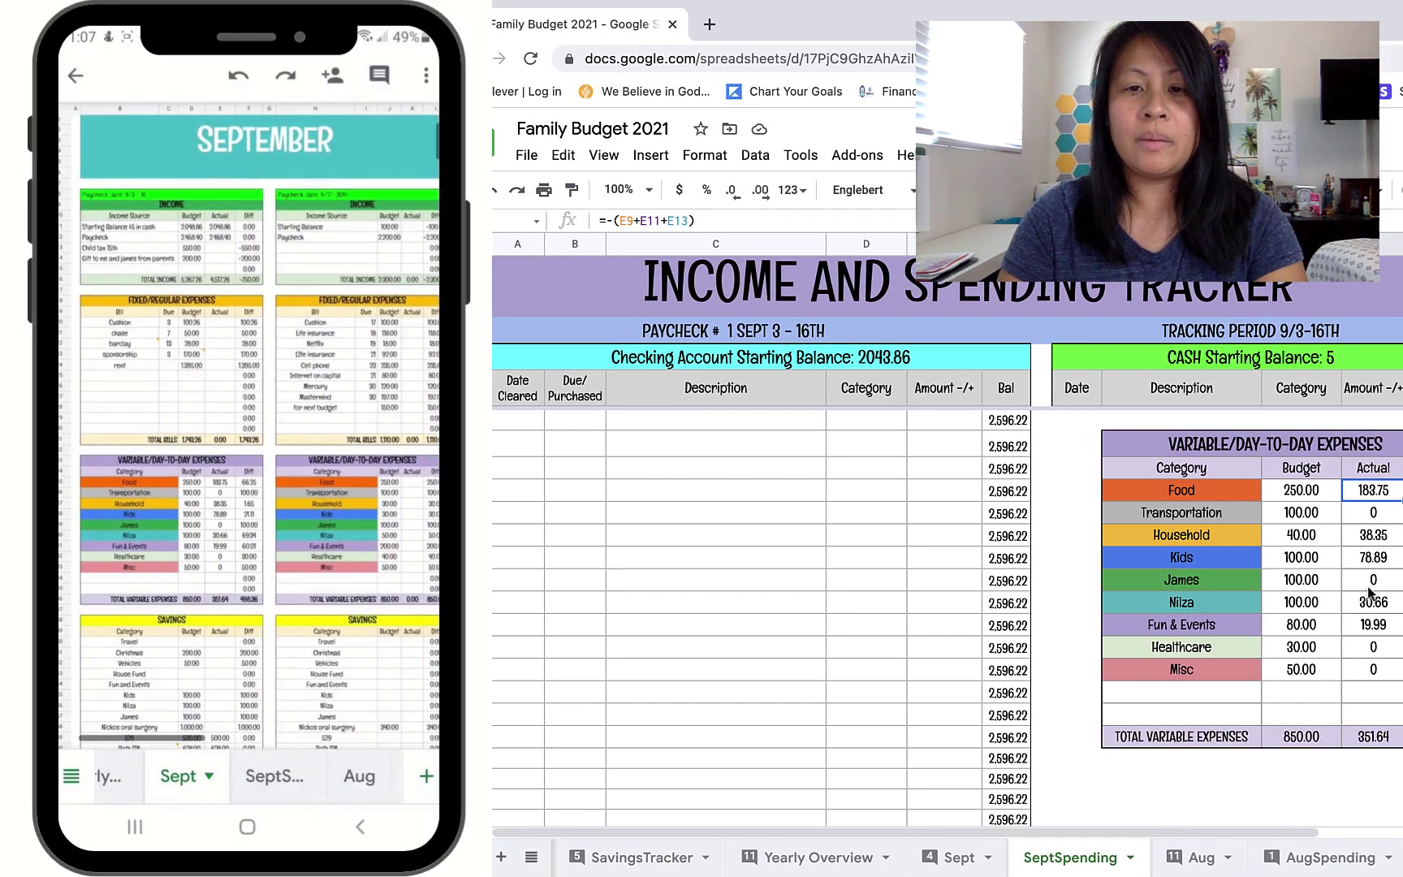
pyautogui.click(1372, 518)
pyautogui.click(1373, 535)
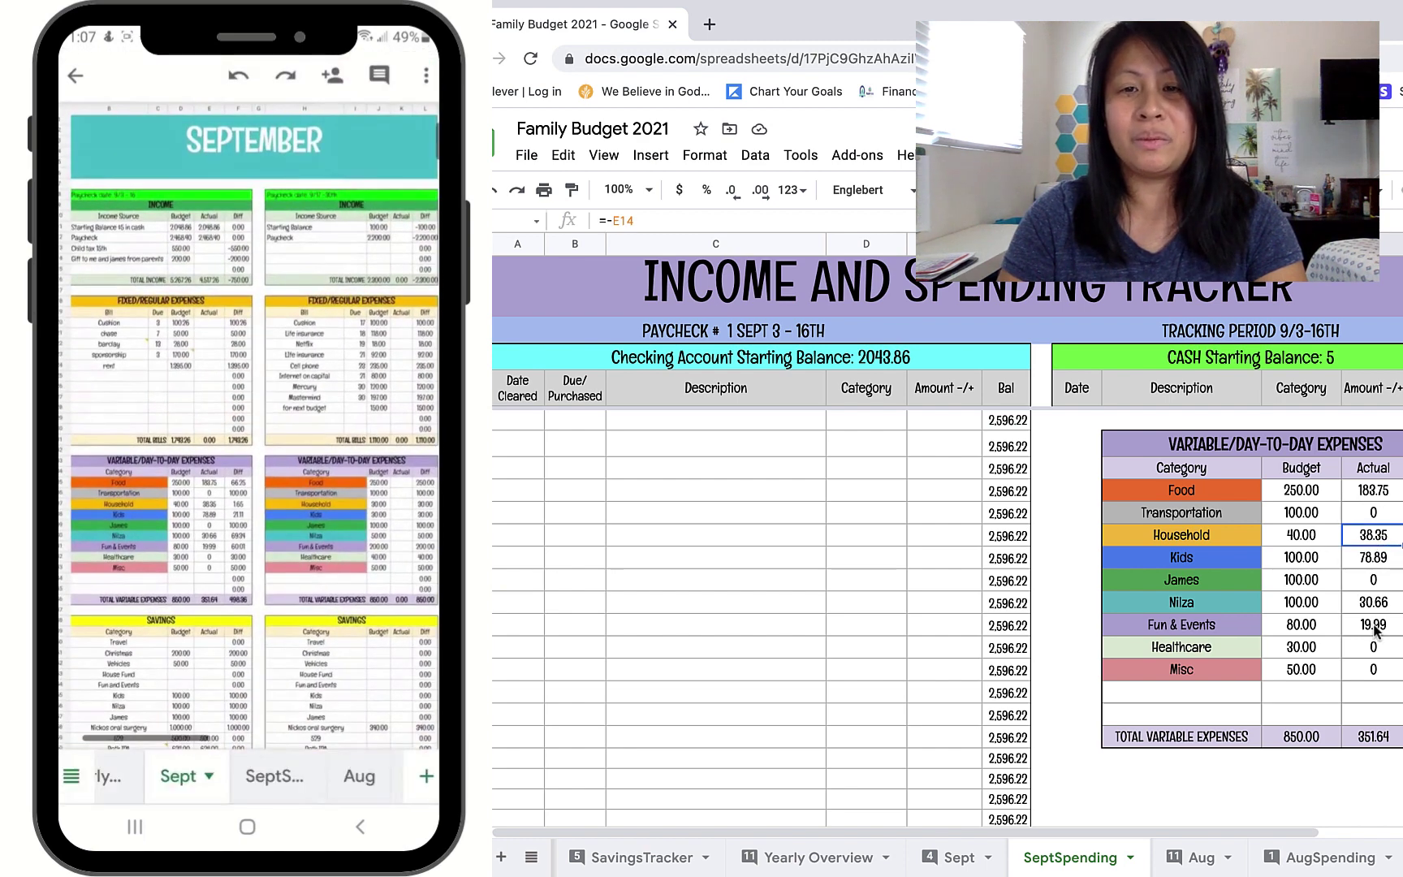
pyautogui.click(1368, 492)
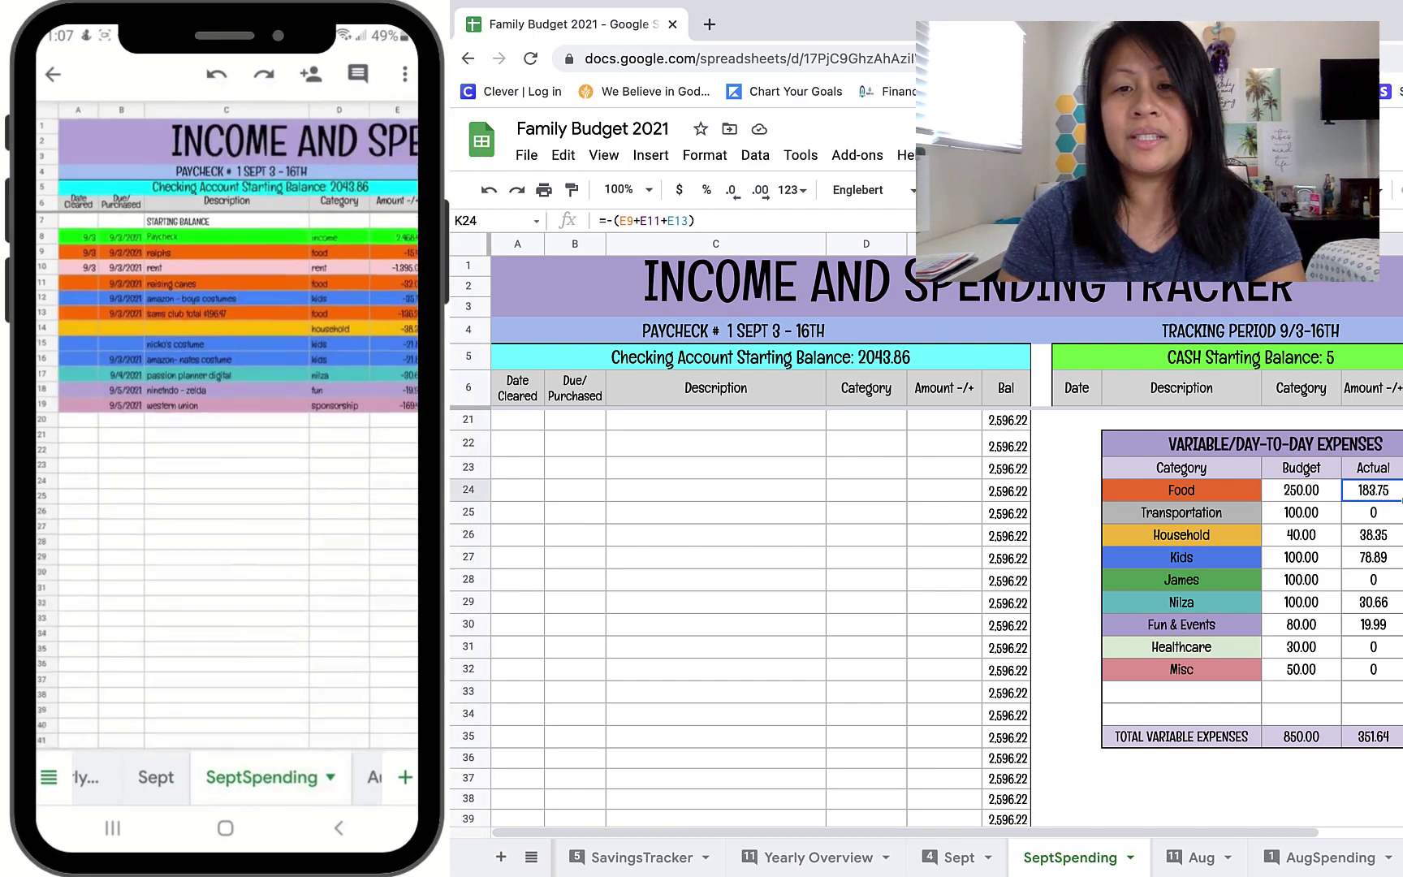
pyautogui.press('Right')
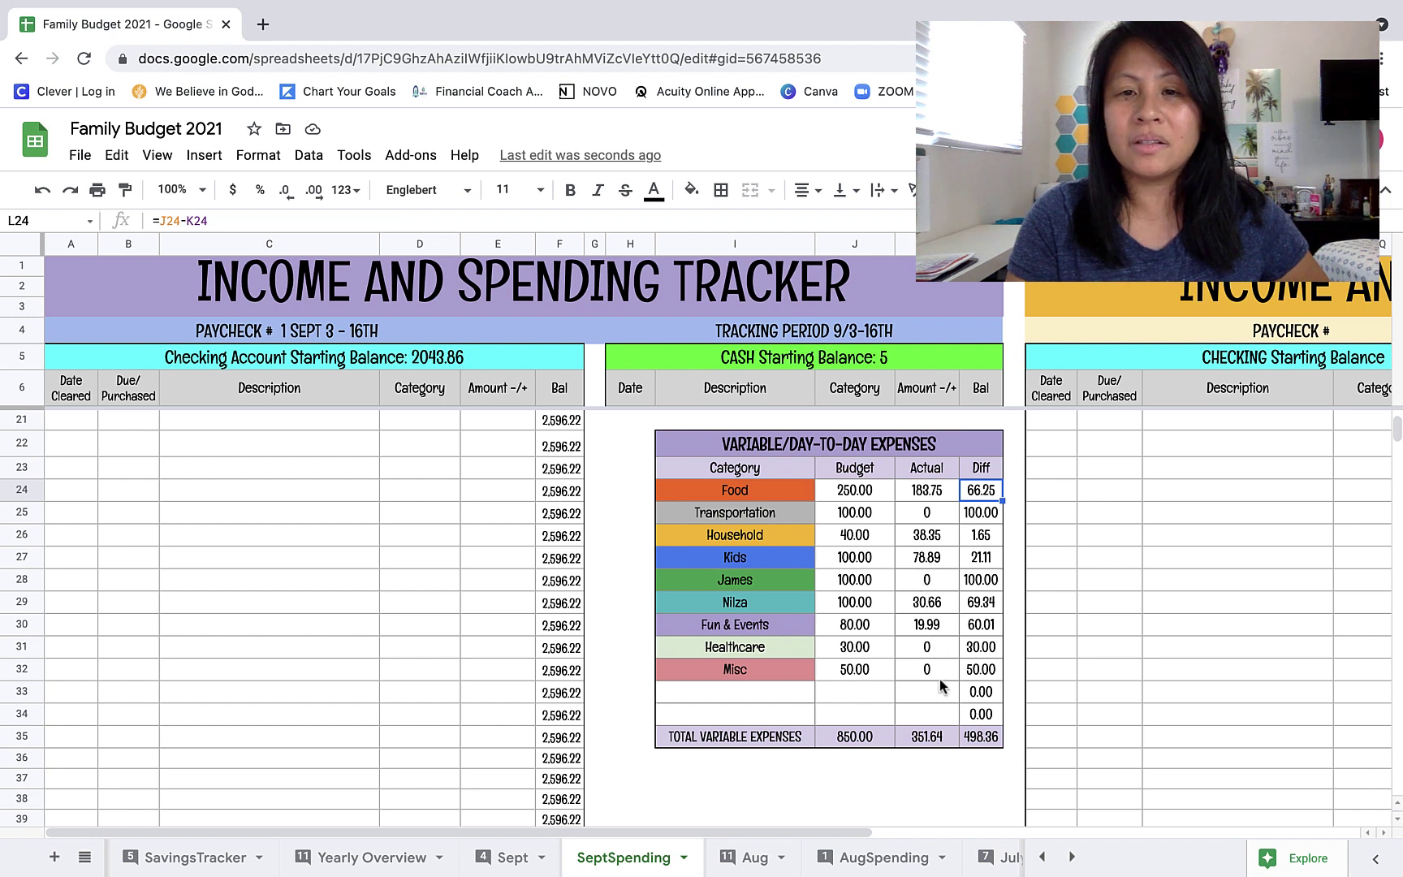
pyautogui.click(857, 607)
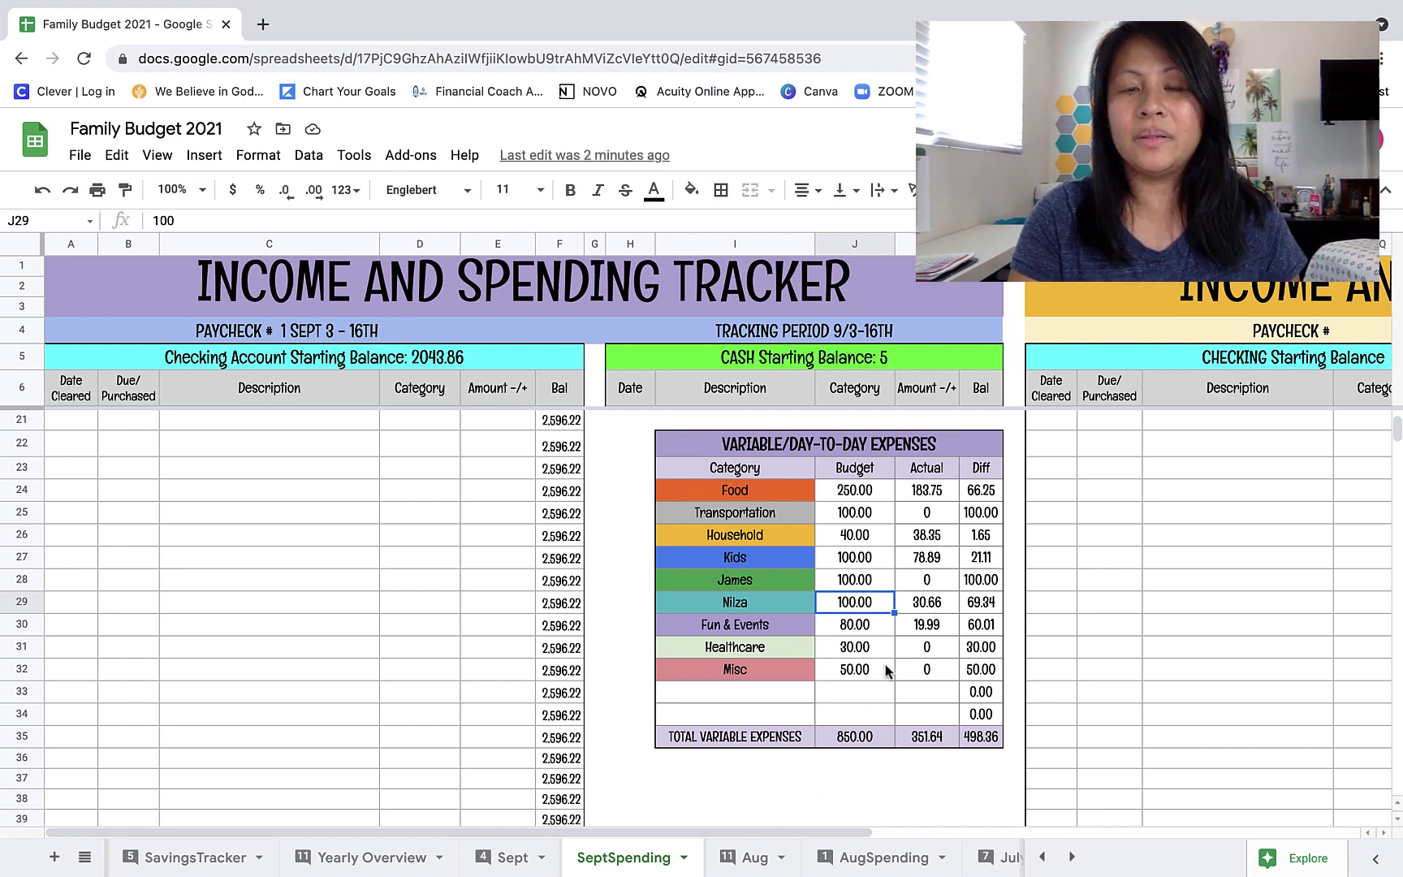
pyautogui.click(927, 490)
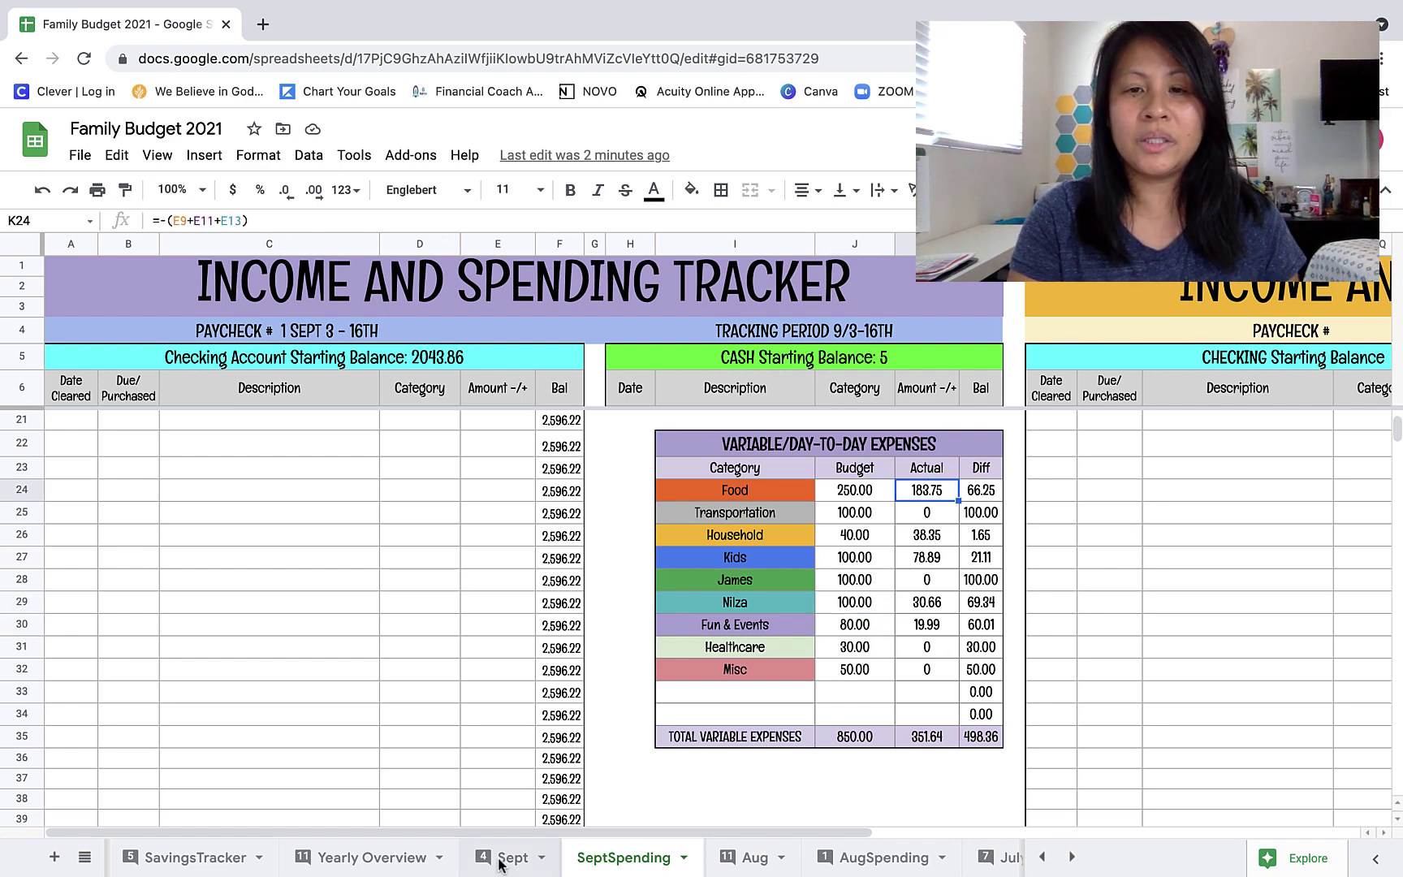
# - Try to copy the actual amounts K24:K34 from SeptSpending into the Sept sheet's variable expenses Actual column, starting at E35
pyautogui.click(504, 860)
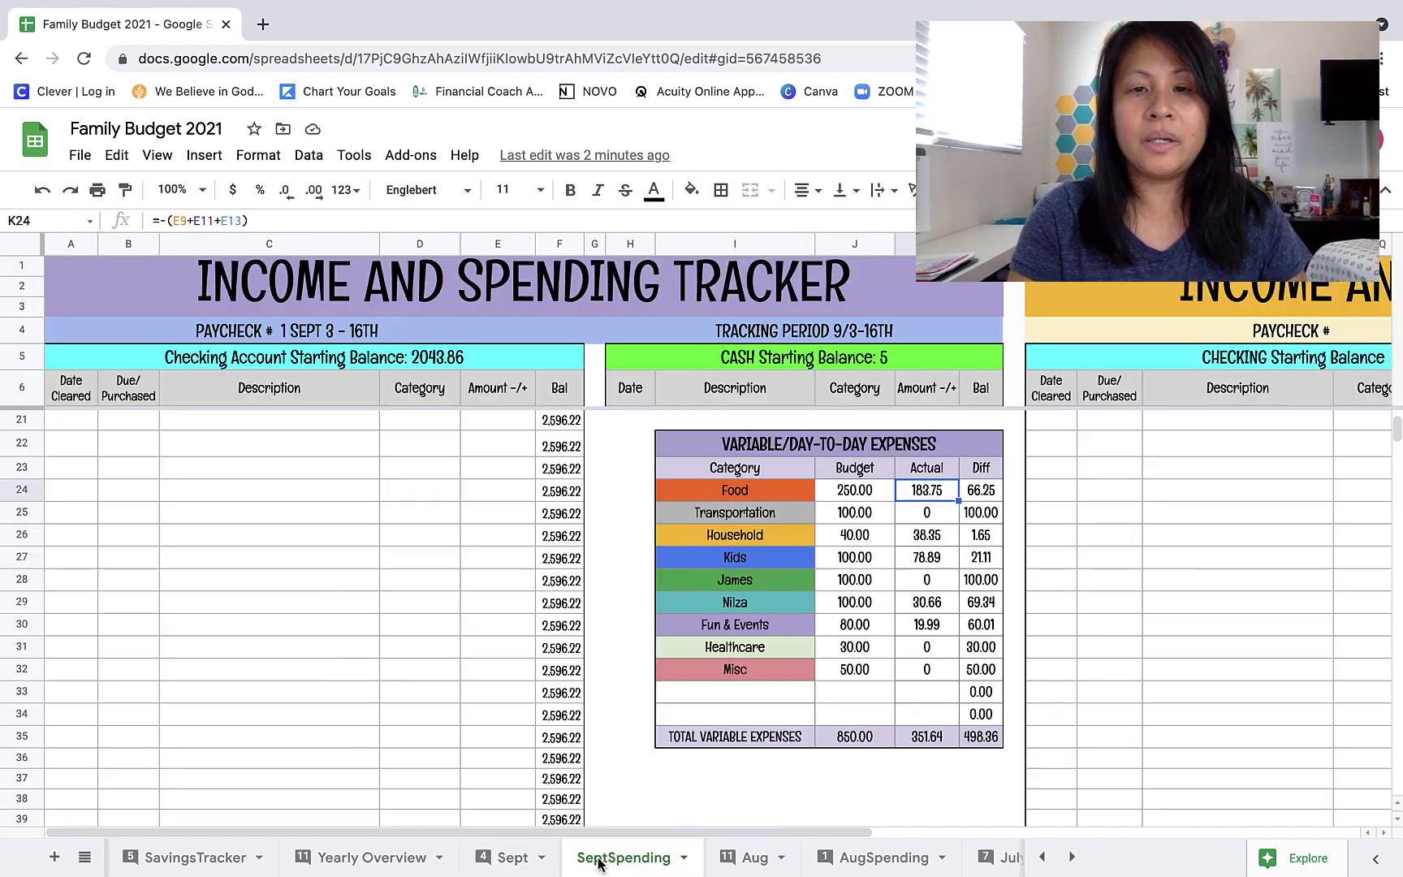
pyautogui.click(602, 861)
pyautogui.moveTo(928, 490); pyautogui.dragTo(923, 725)
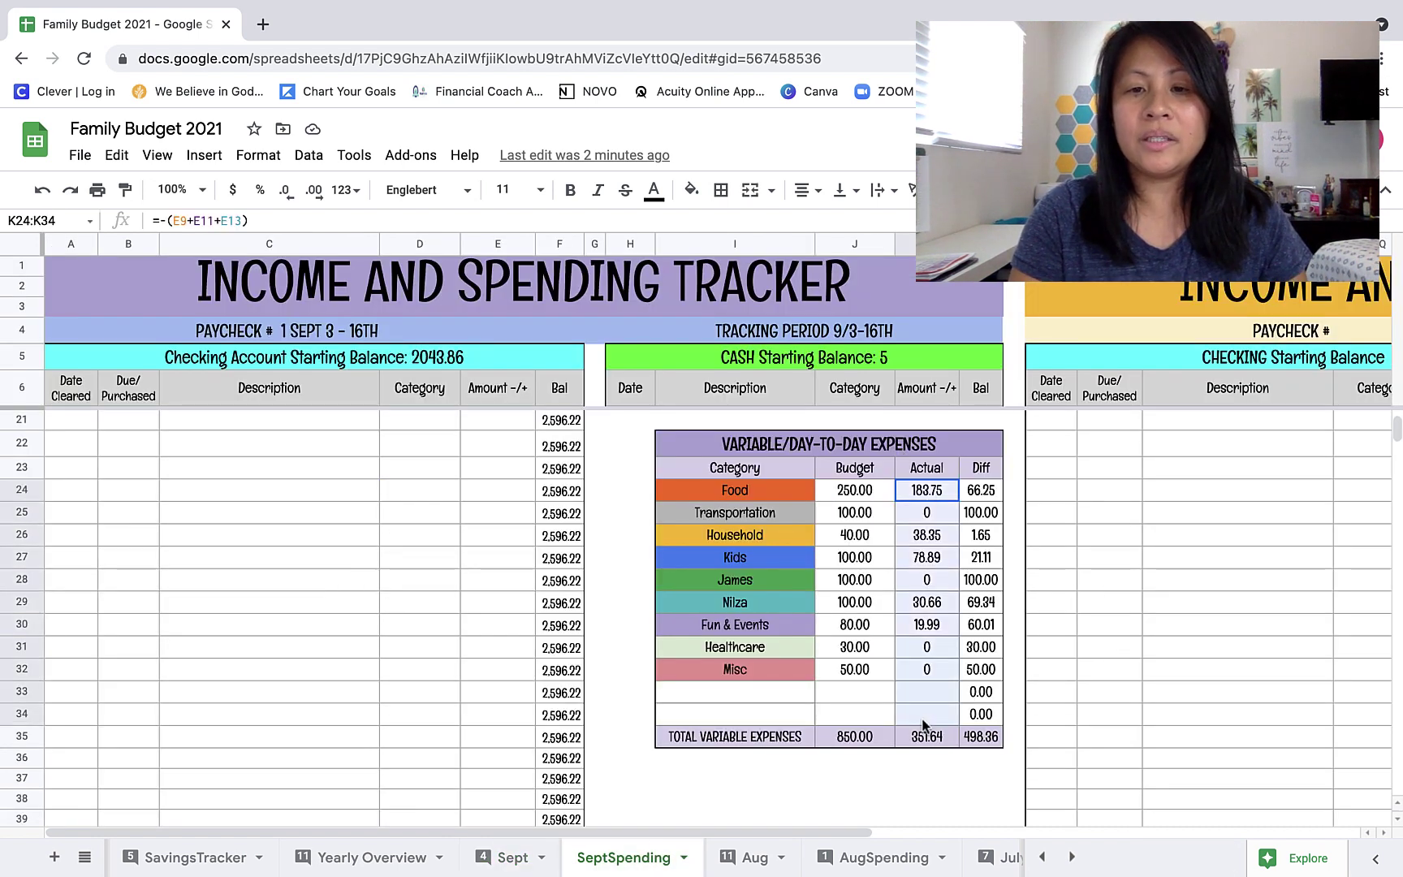
pyautogui.rightClick(924, 725)
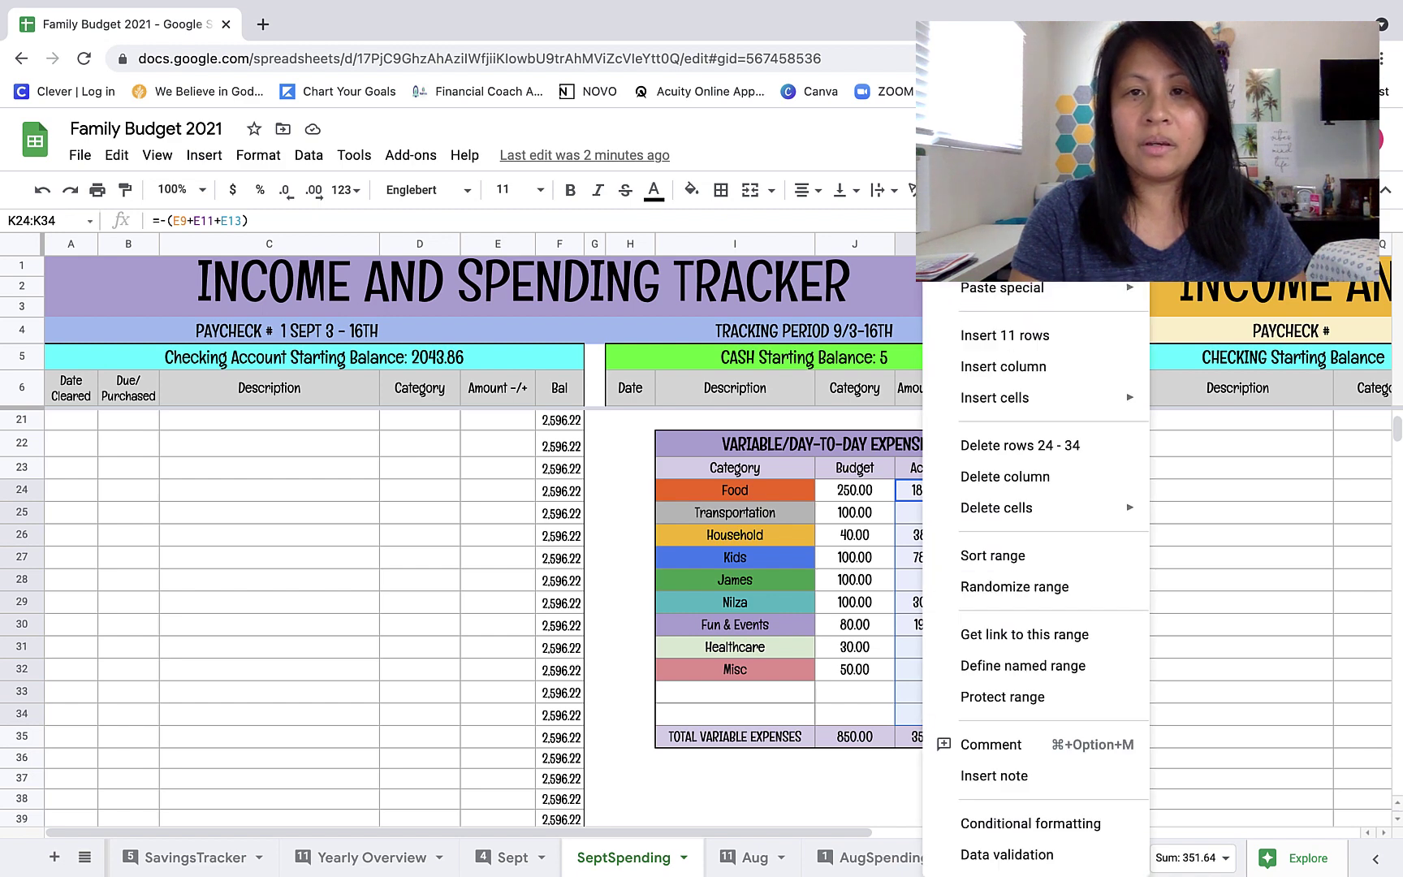
pyautogui.click(954, 213)
pyautogui.click(514, 858)
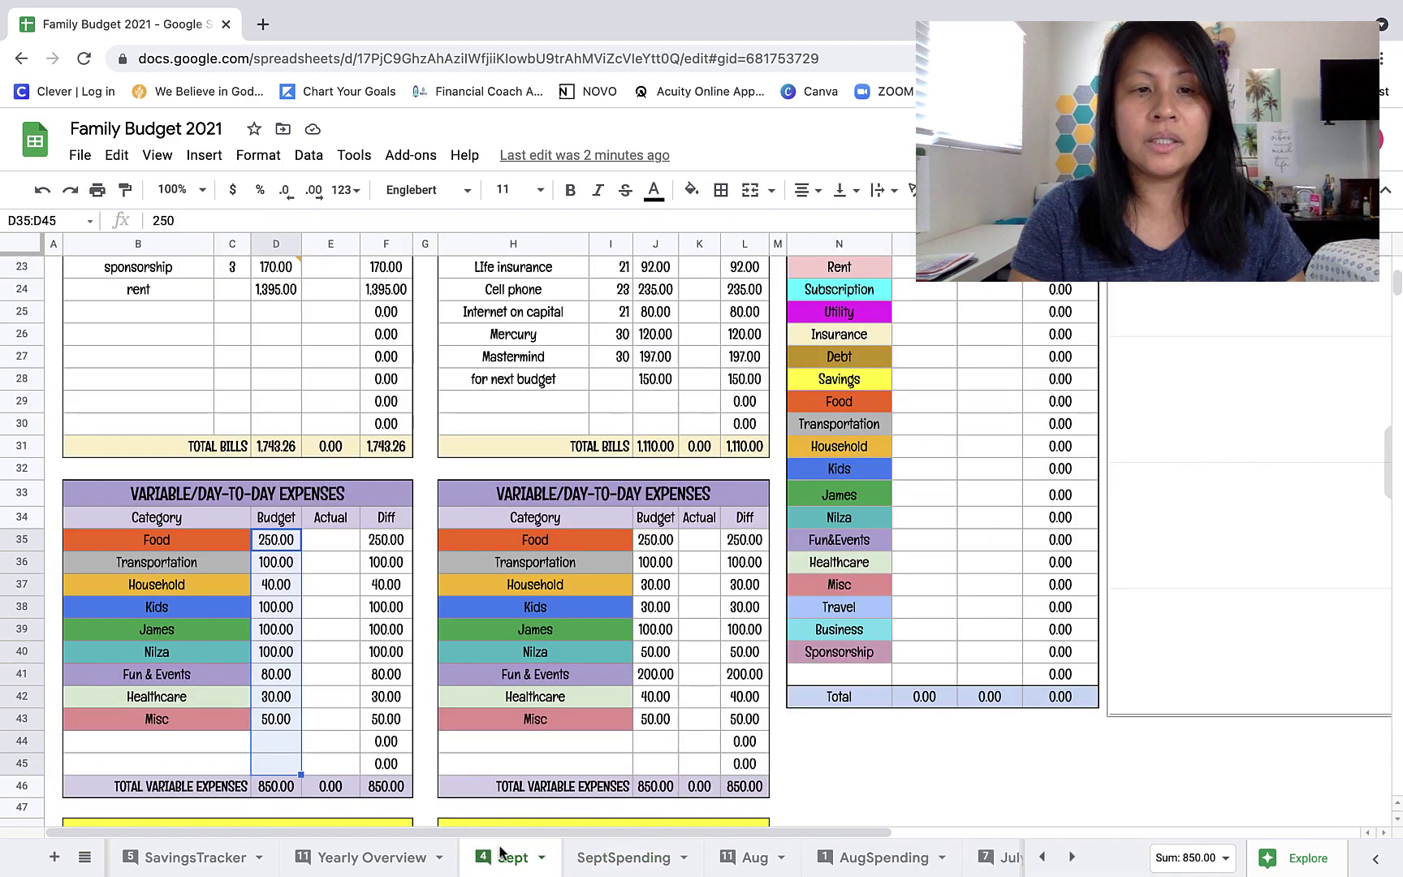
pyautogui.click(325, 544)
pyautogui.hotkey('ctrl', 'v')
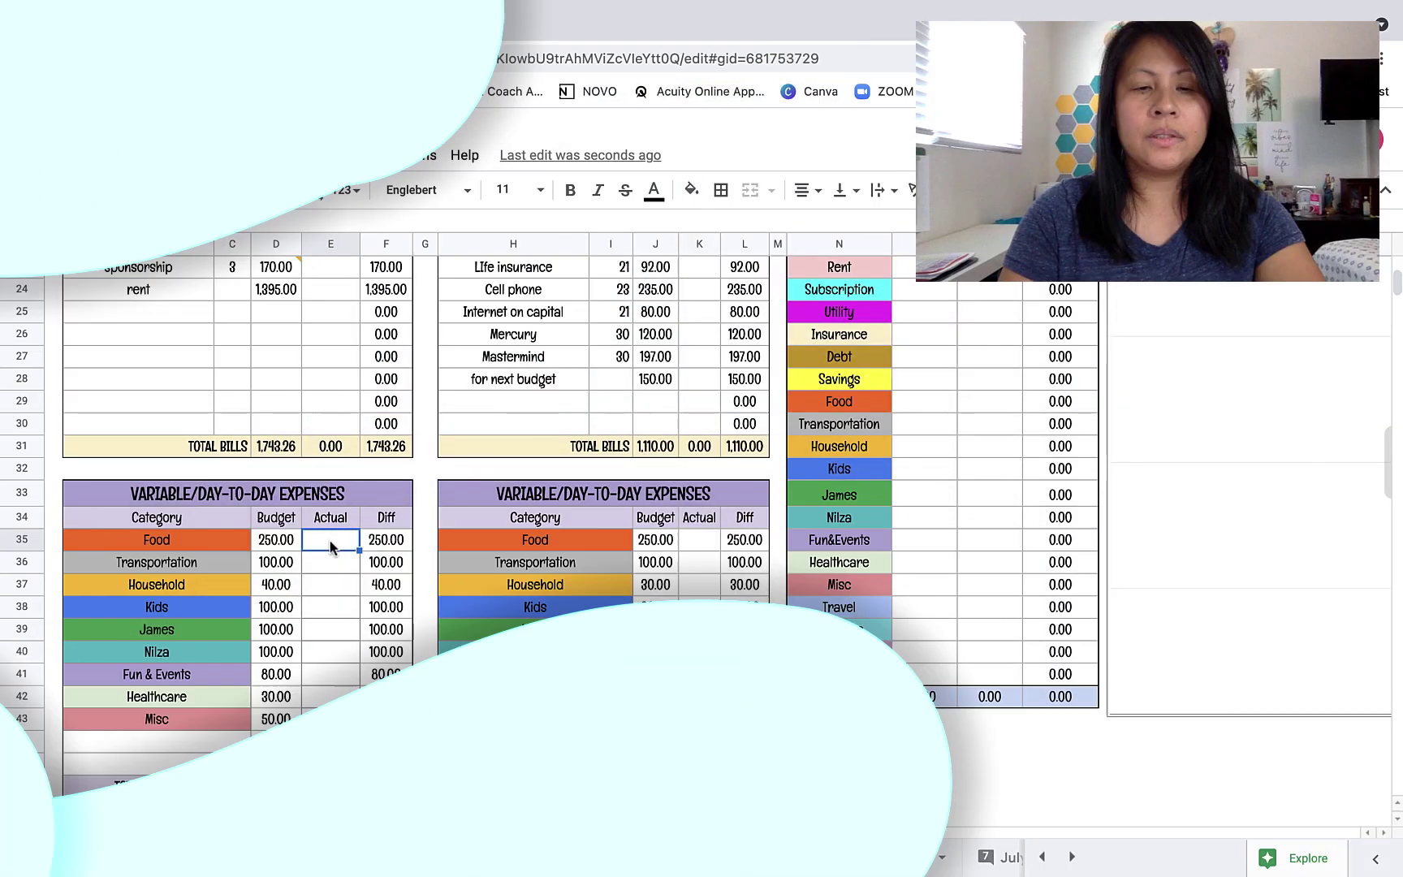
# - Link the Food category's actual spending in Sept cell E35 to the tracker with =SeptSpending!K24
pyautogui.write('=')
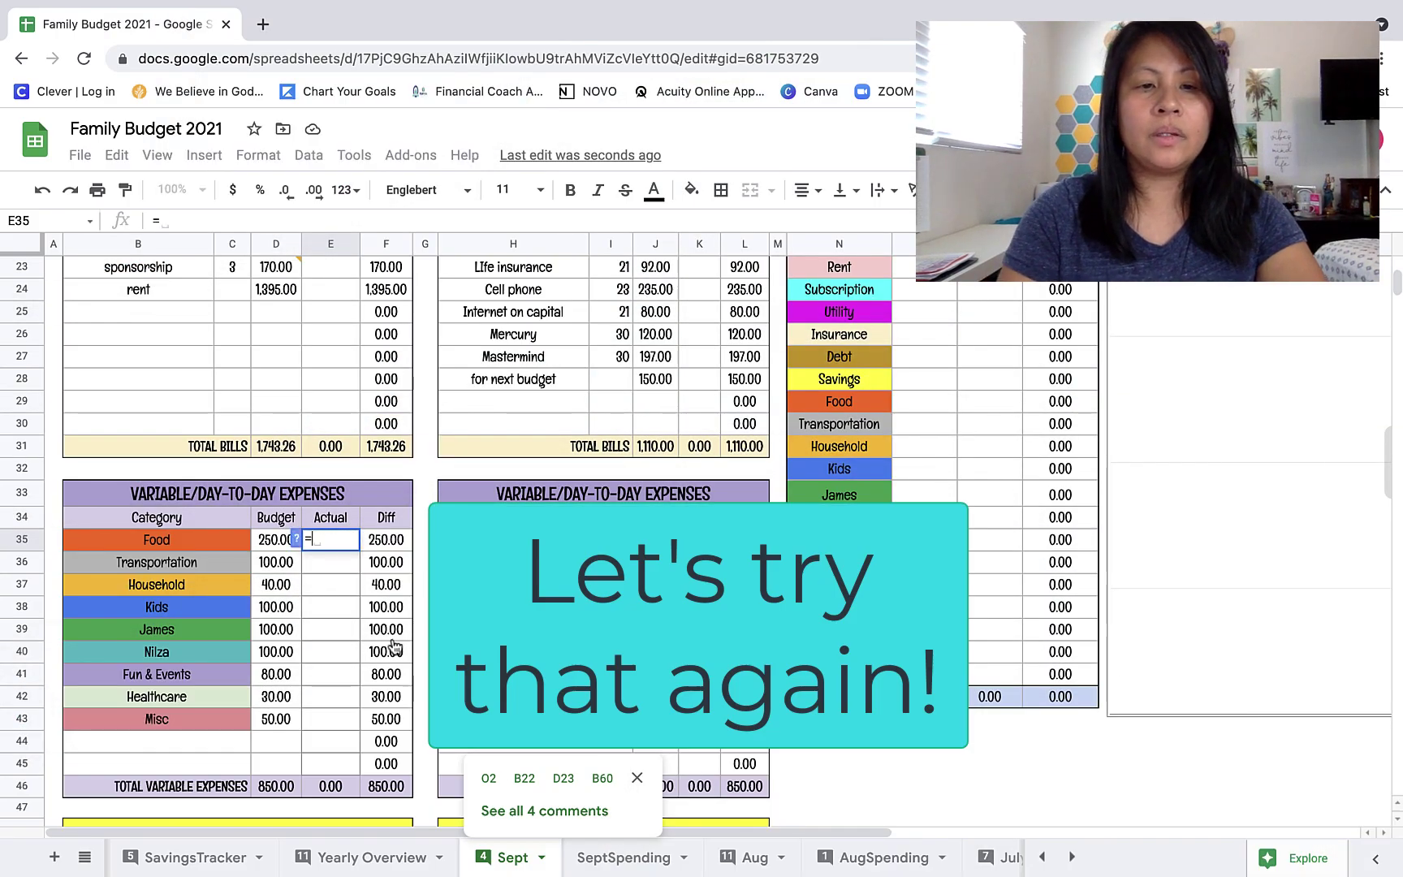
pyautogui.click(605, 858)
pyautogui.click(925, 489)
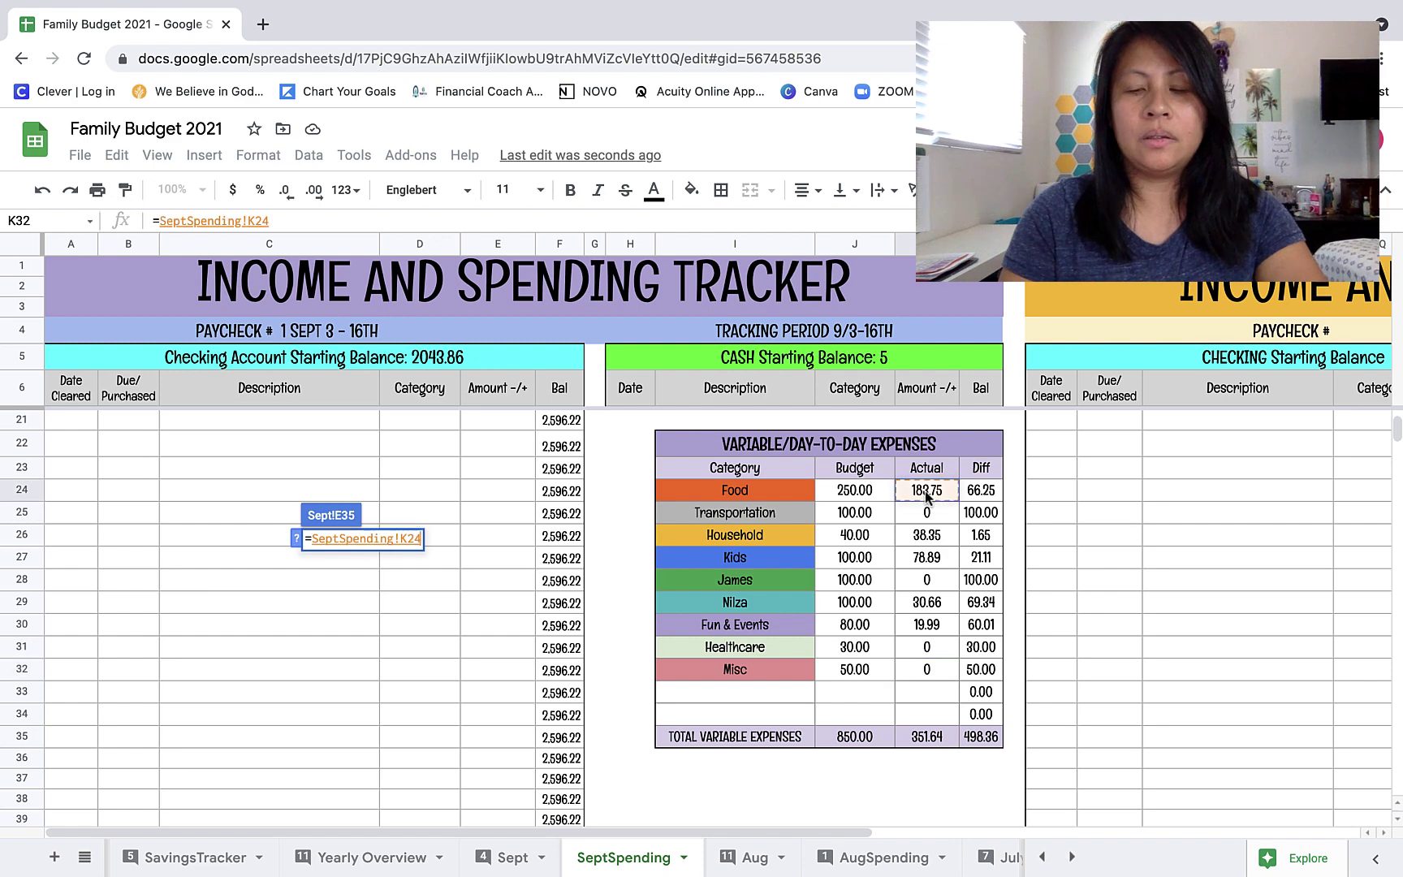
pyautogui.press('Return')
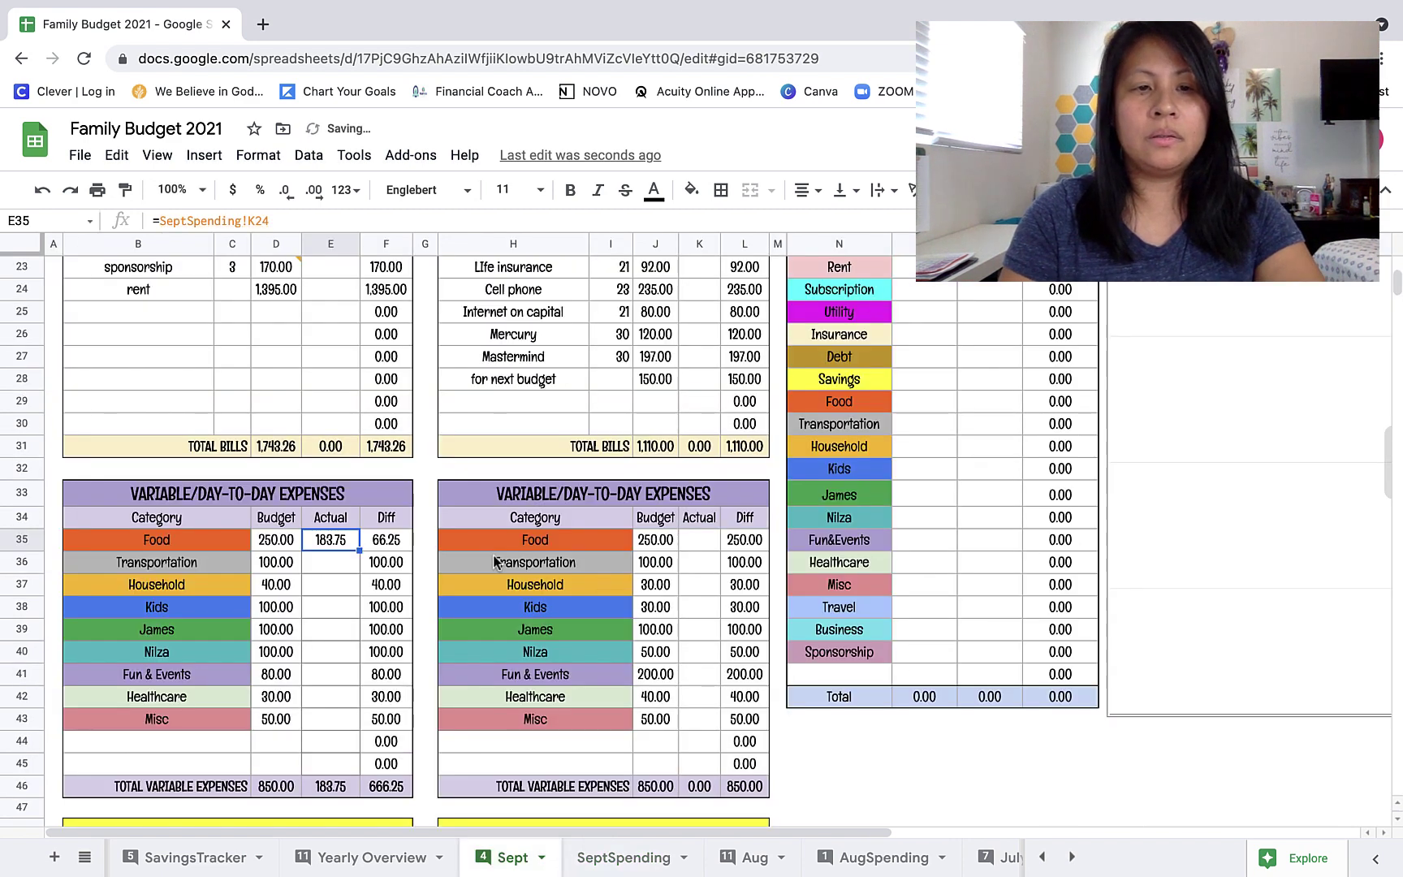
# - Extend the Food link down the first paycheck's Actual column in Sept using the suggested autofill, covering Transportation through Misc
pyautogui.click(356, 571)
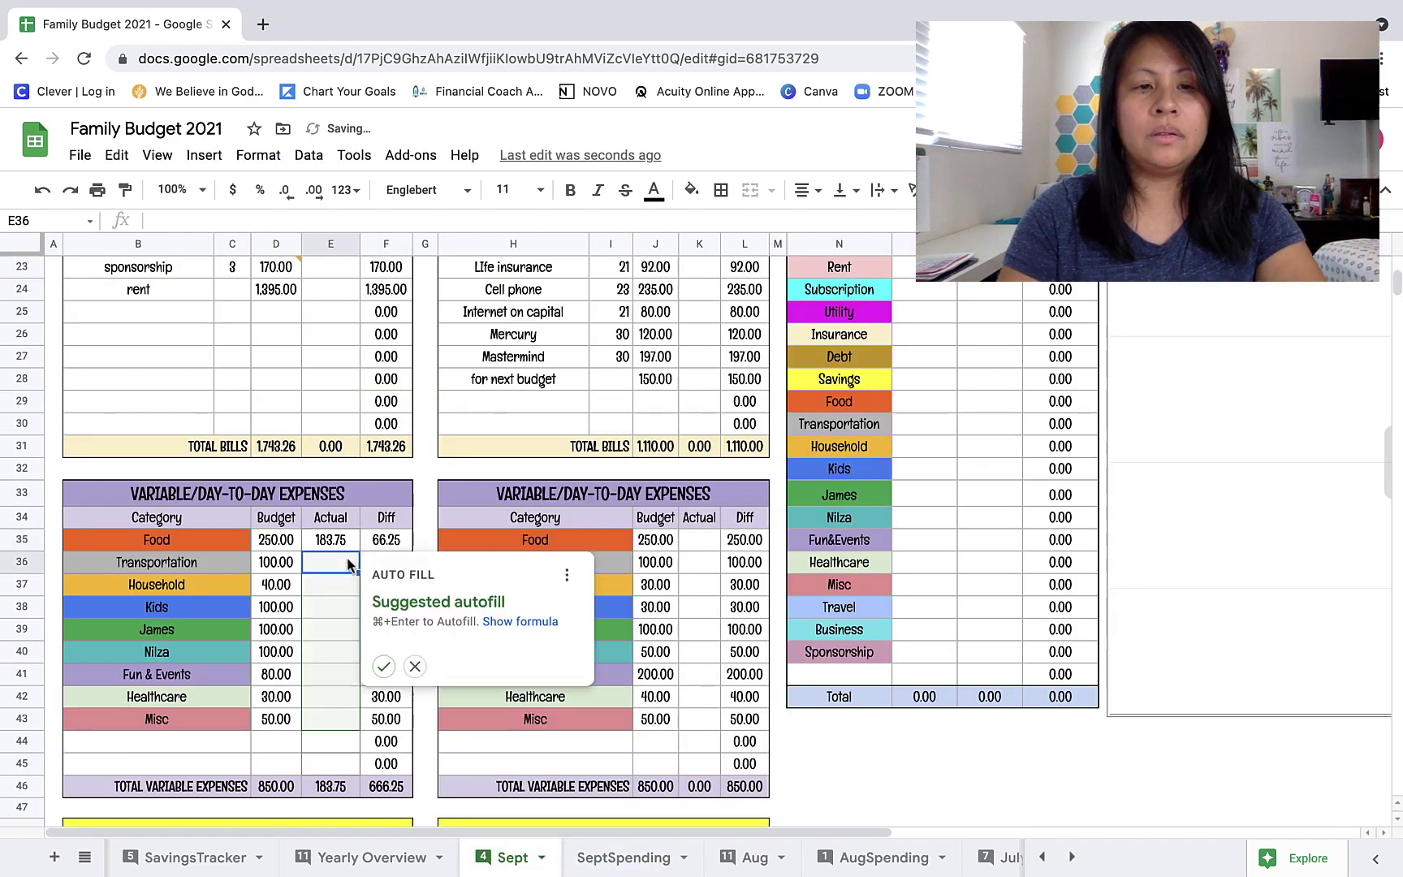
pyautogui.click(383, 667)
pyautogui.click(350, 766)
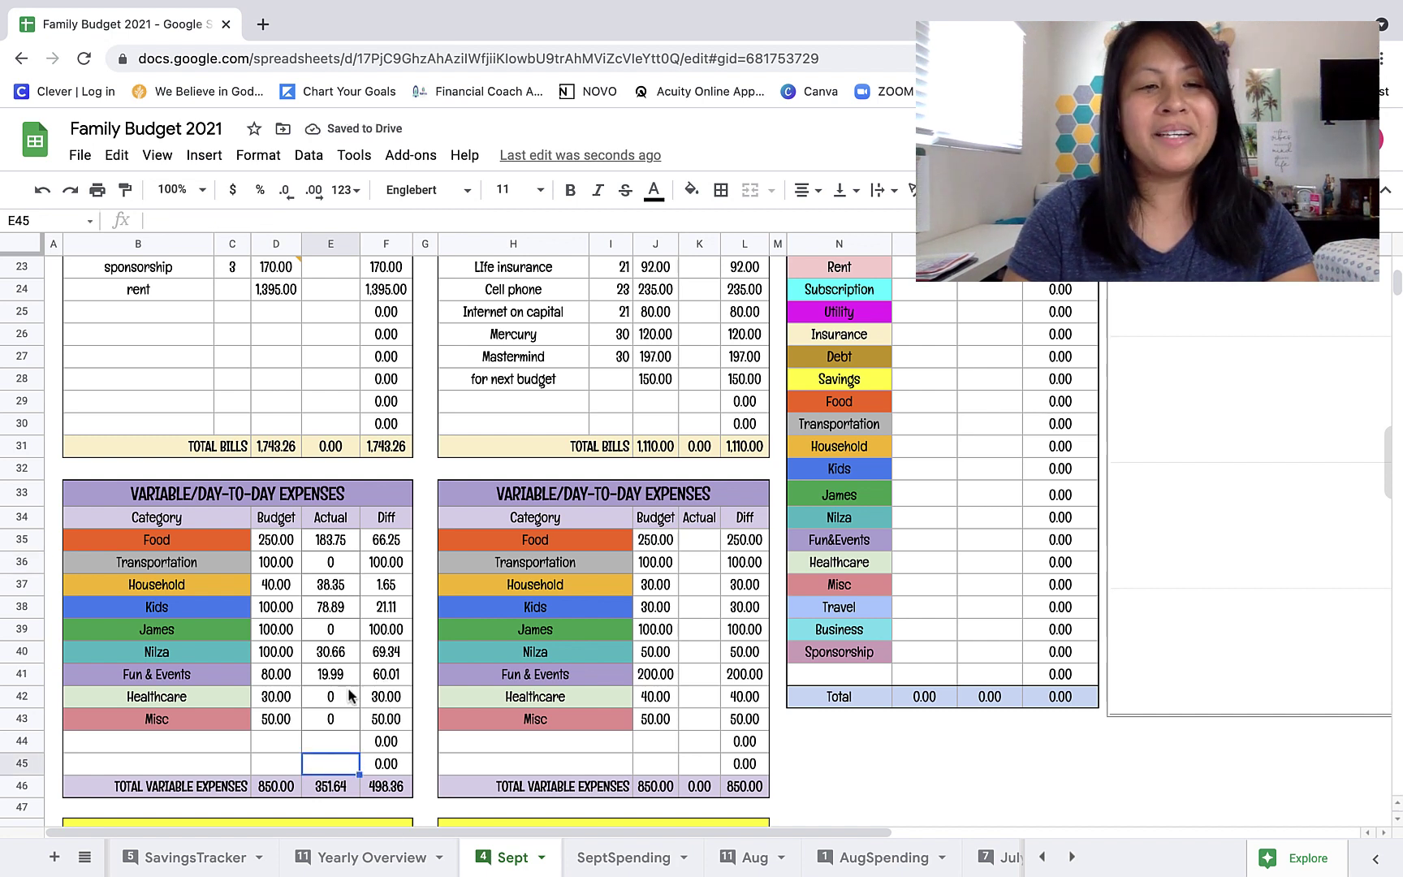
# - Compare the Food actual cell E35 in the Sept sheet with its source cell K24 in SeptSpending
pyautogui.click(331, 542)
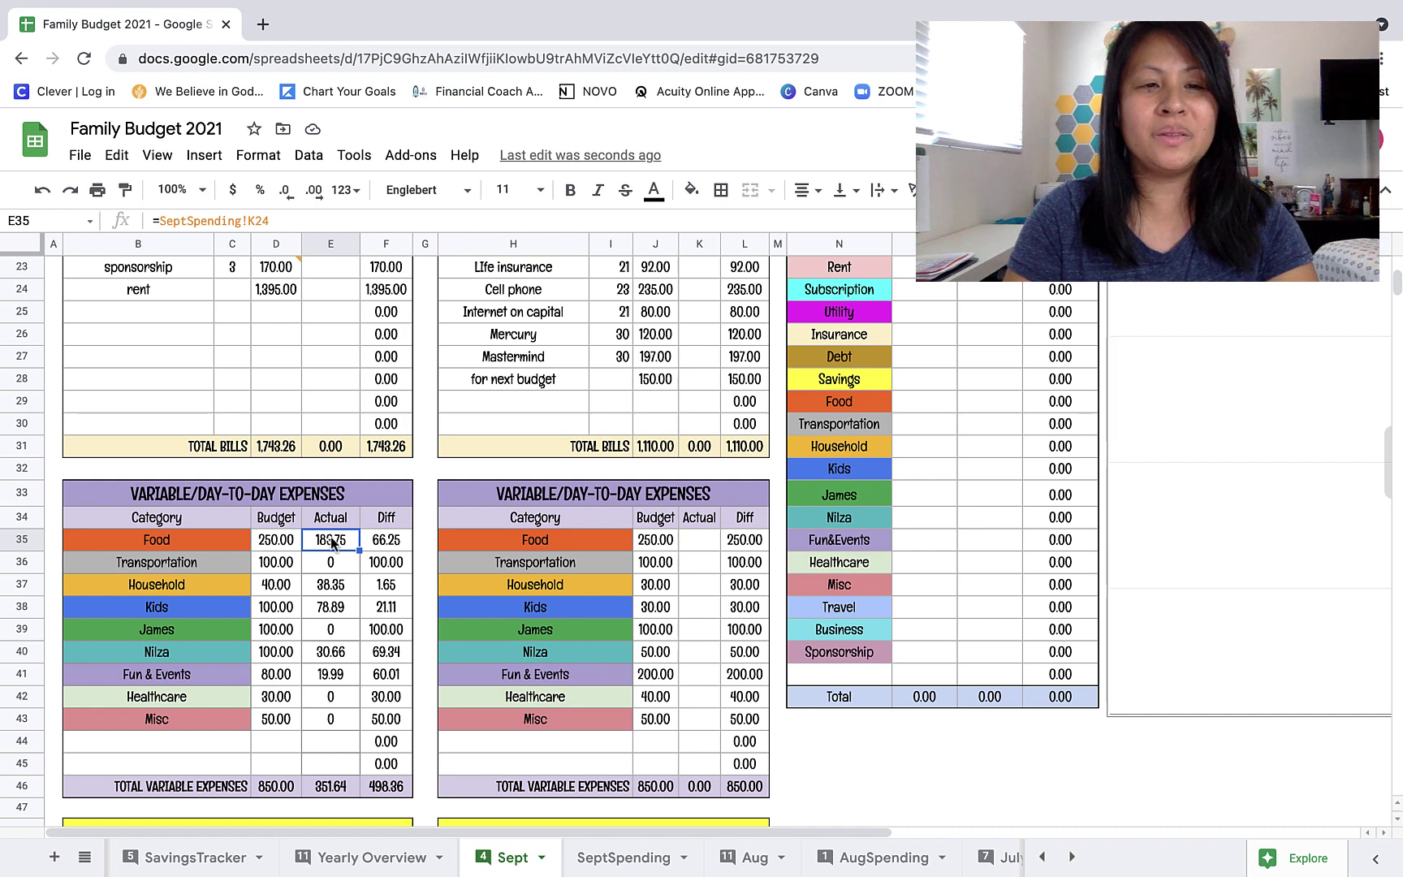
pyautogui.click(599, 859)
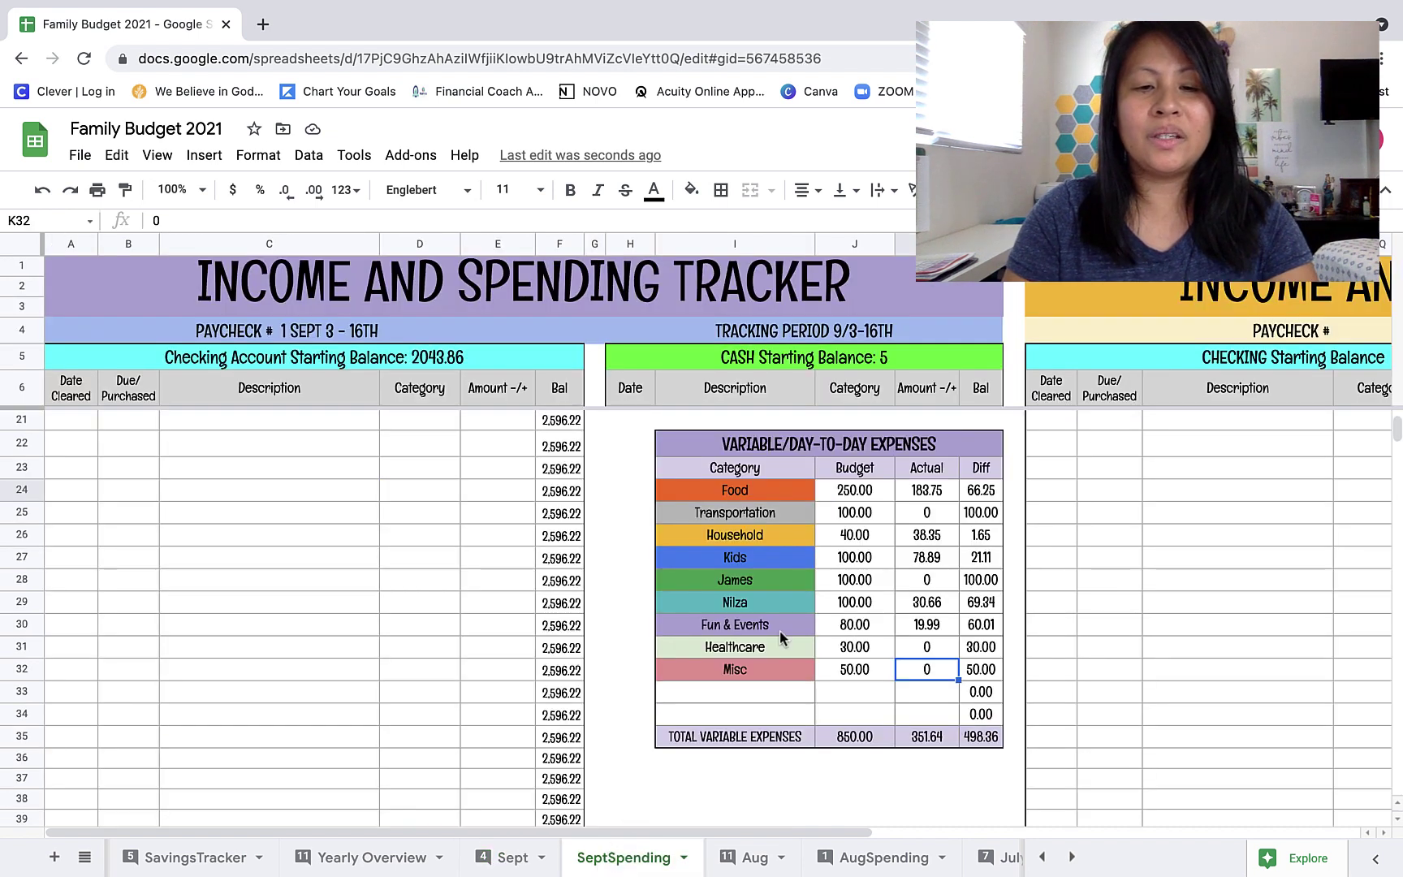
pyautogui.click(916, 496)
pyautogui.click(497, 857)
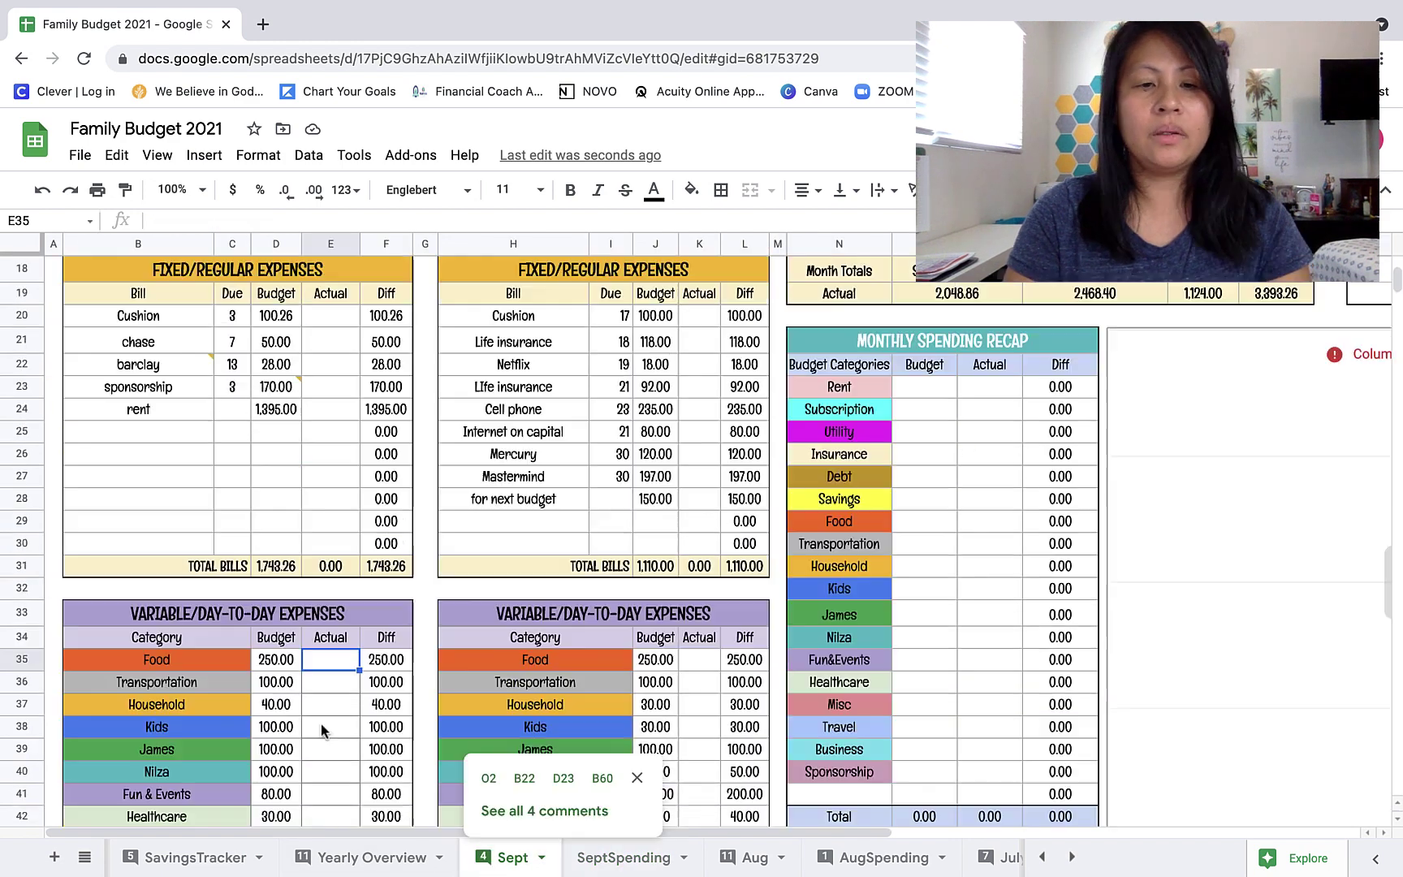
# - Link Food's actual spending in Sept cell E35 to =SeptSpending!K24 and accept the autofill for Transportation through Misc
pyautogui.scroll(-1, 315, 669)
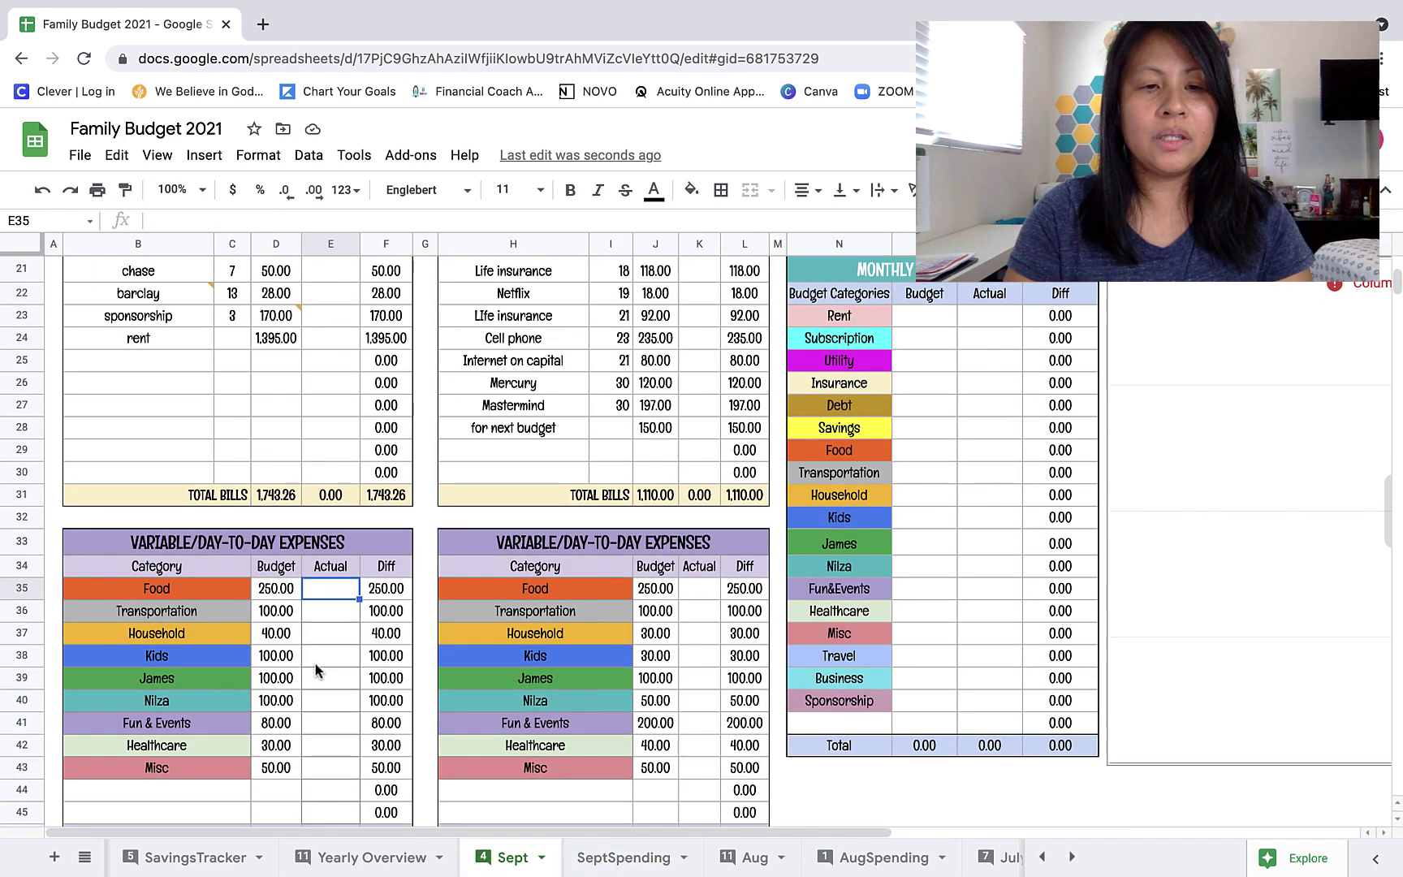
pyautogui.write('=')
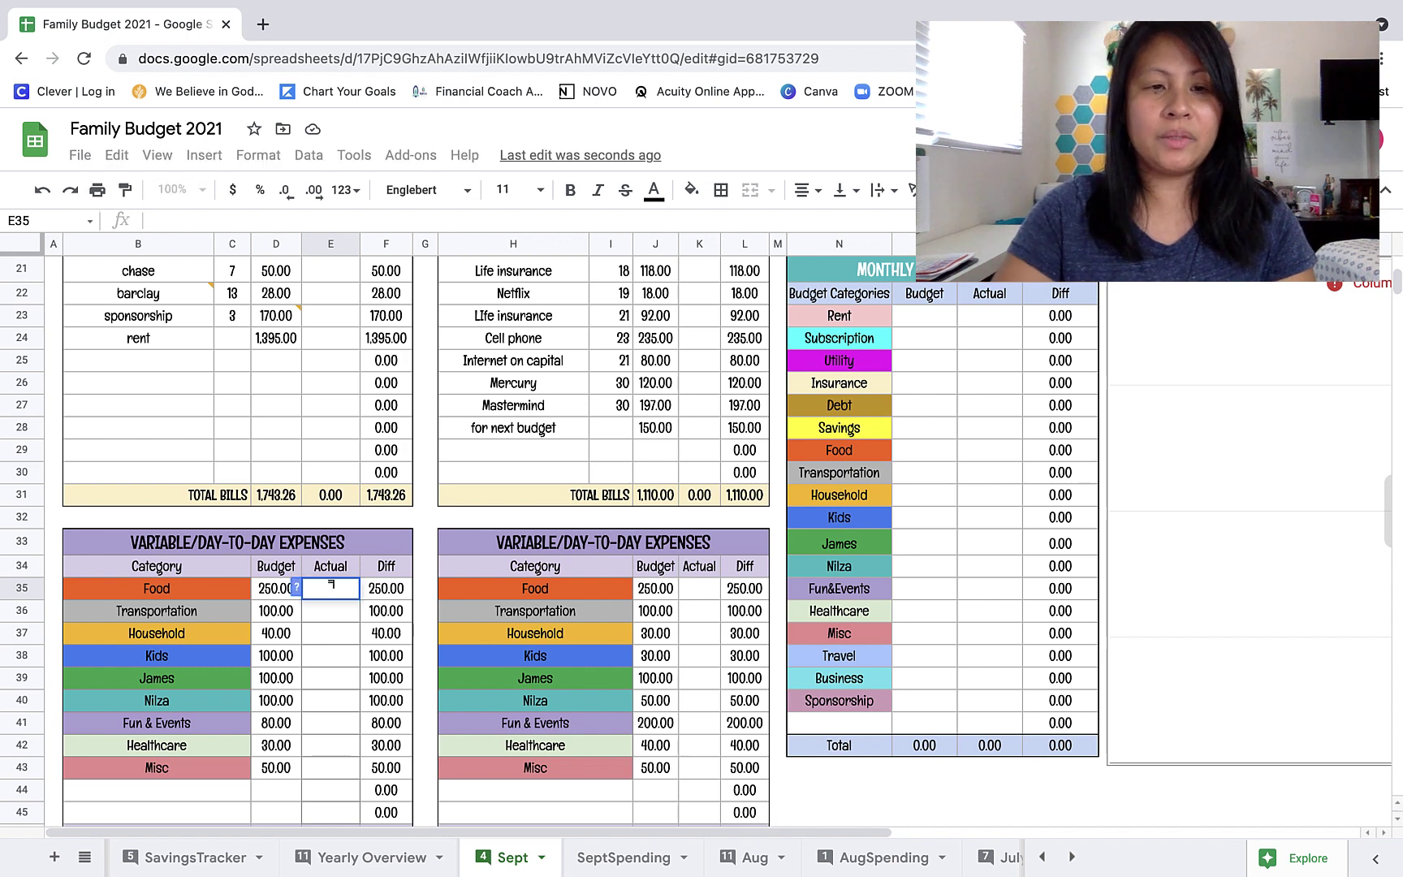
pyautogui.click(601, 867)
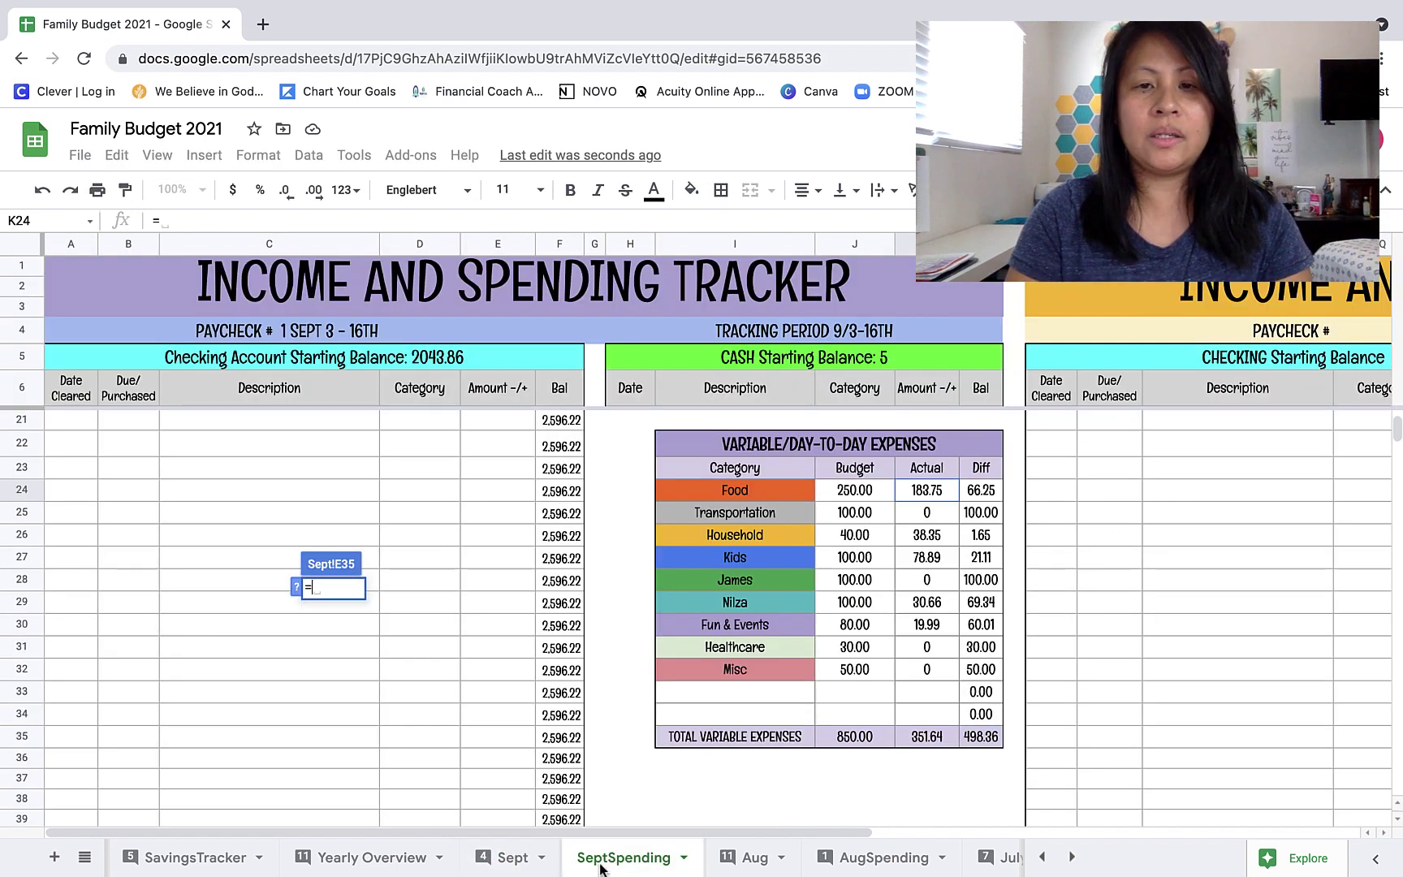
pyautogui.click(915, 493)
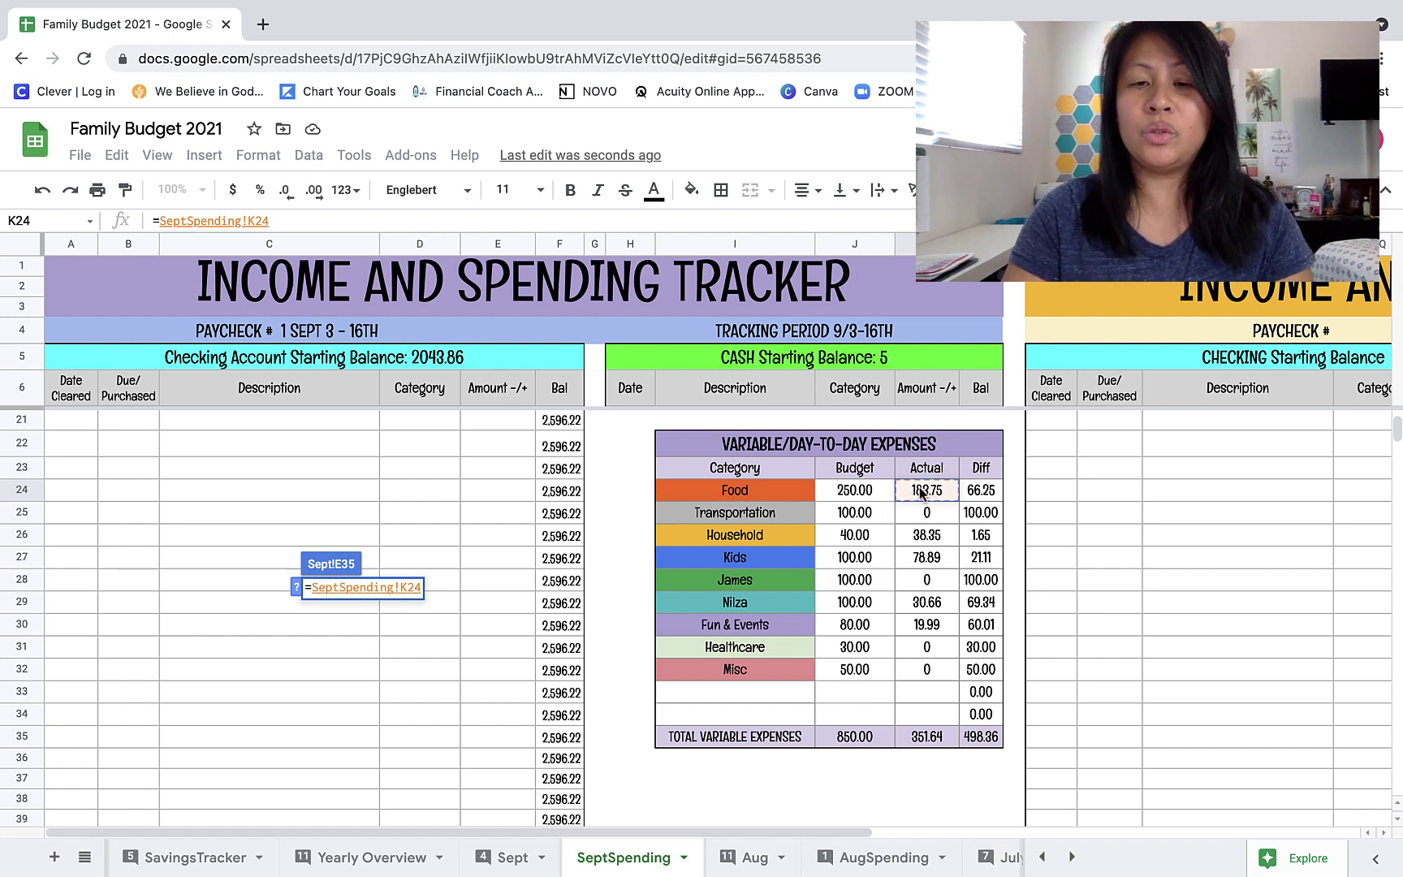
pyautogui.press('Return')
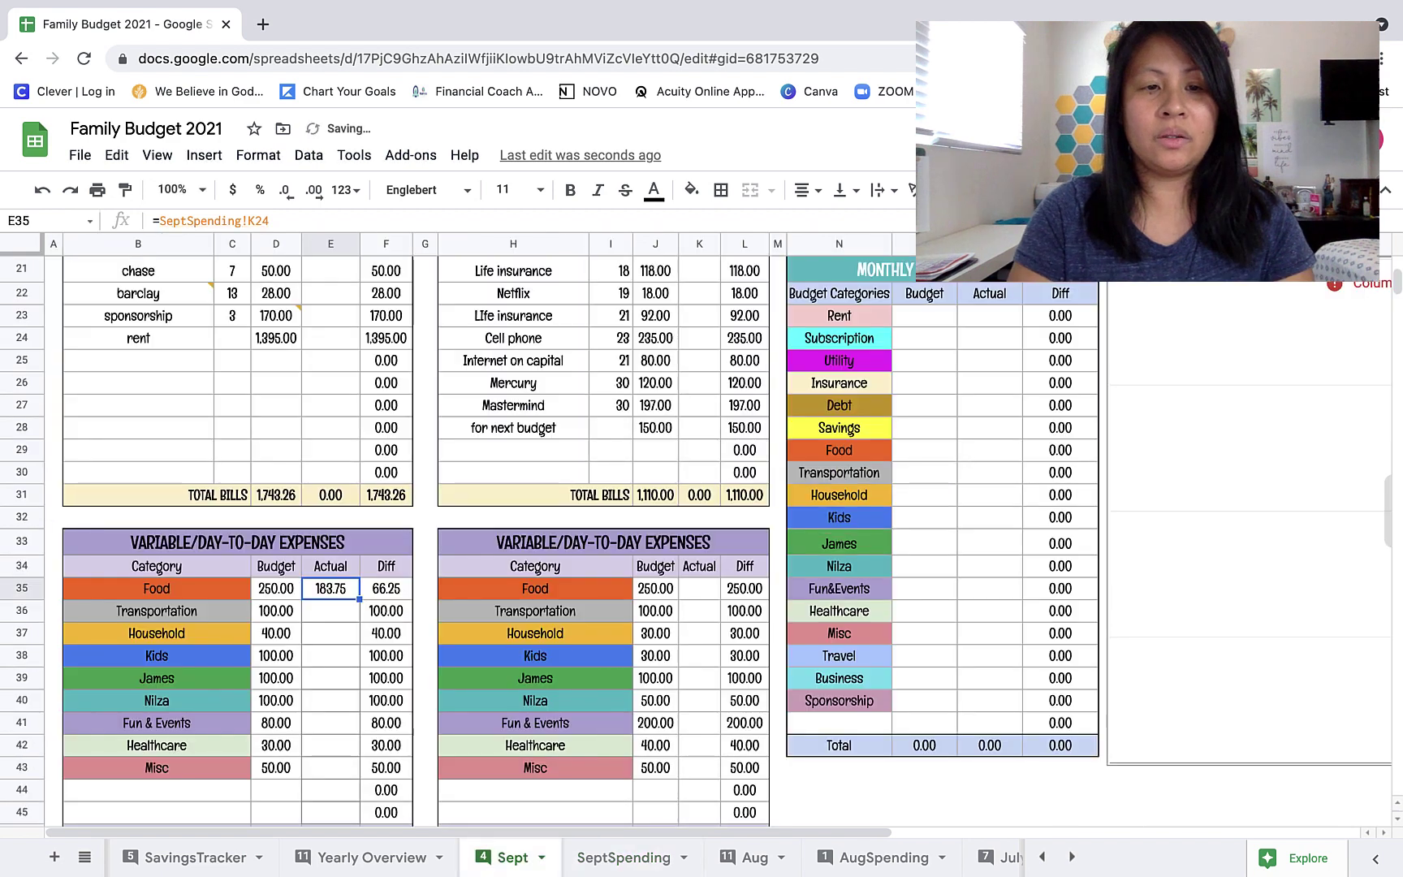
pyautogui.click(329, 614)
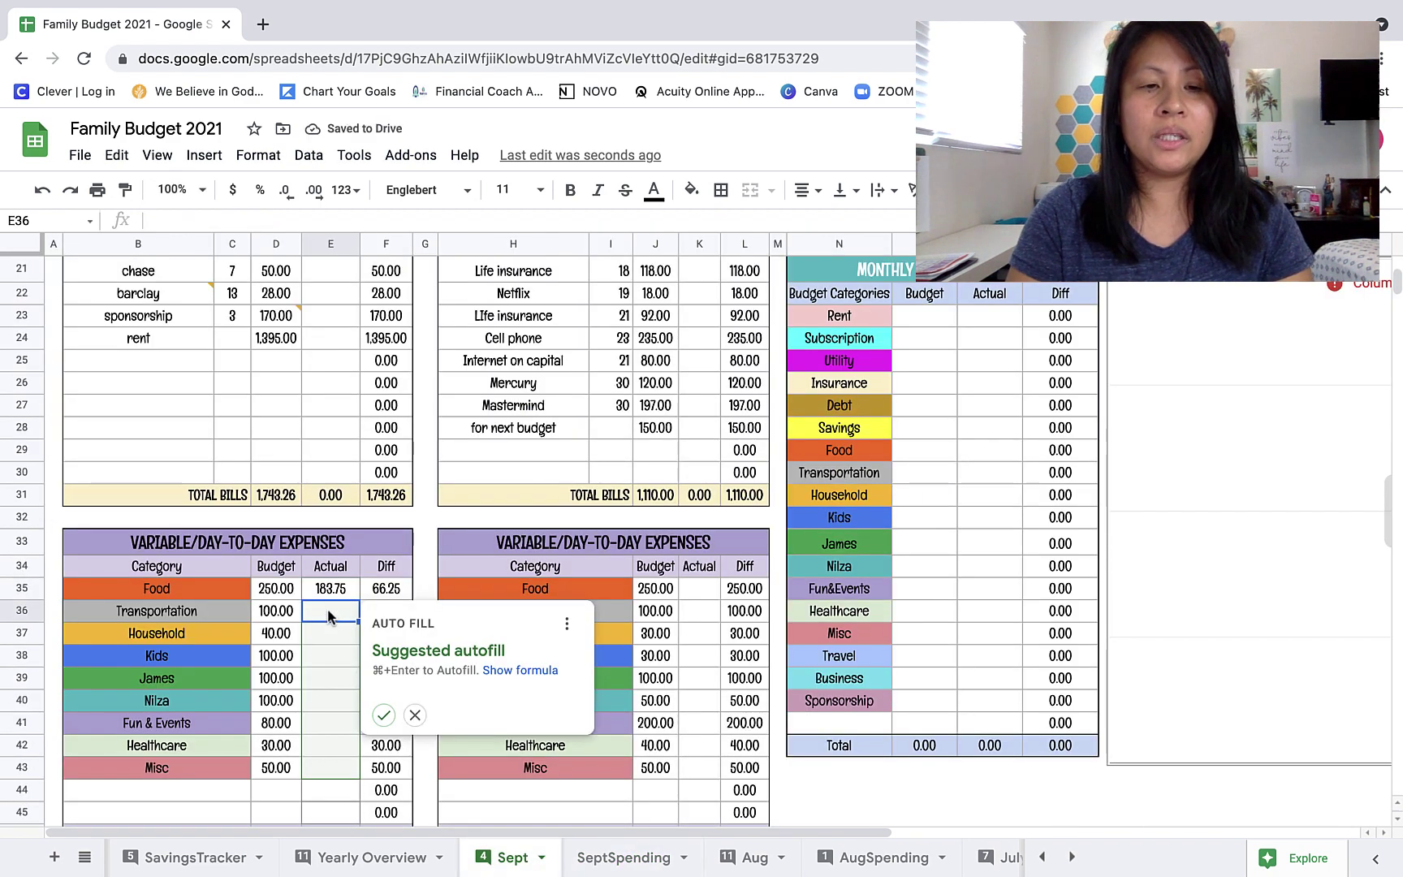
pyautogui.click(383, 714)
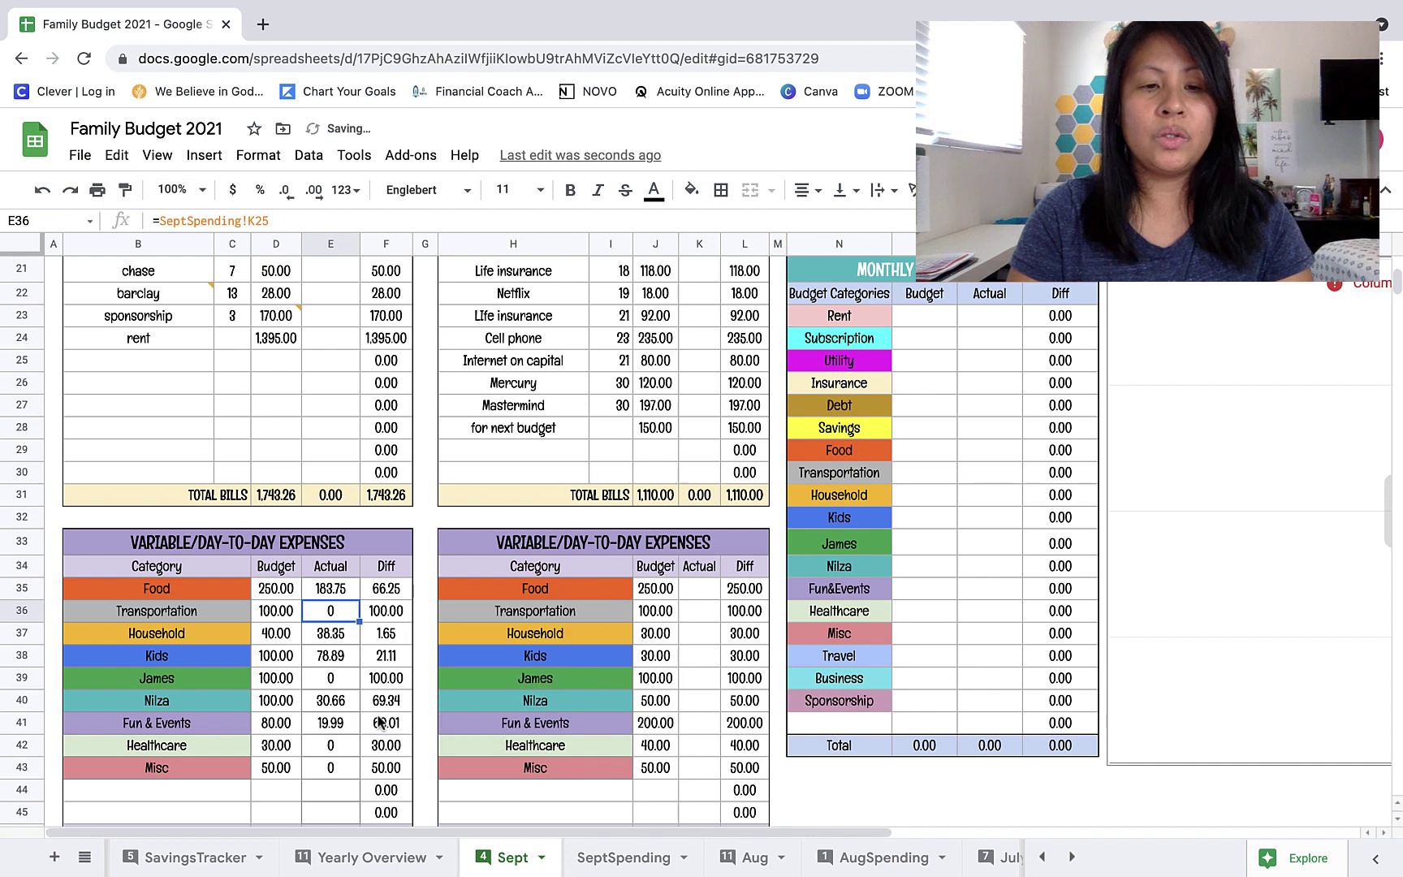
# - Inspect the linked formulas in the Sept sheet's Actual column from Transportation through Fun & Events
pyautogui.click(331, 637)
pyautogui.click(333, 658)
pyautogui.click(333, 681)
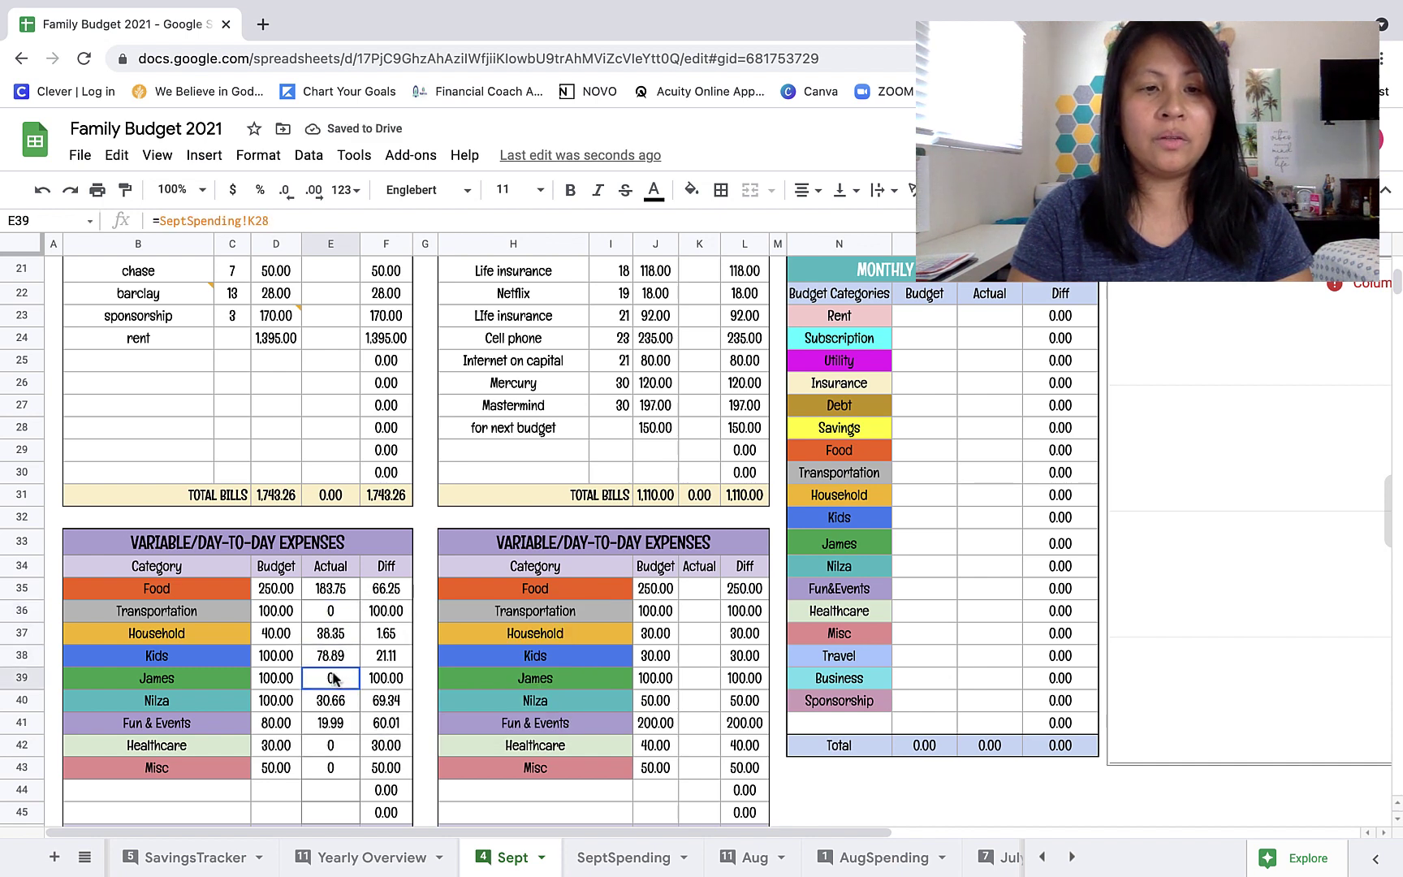
pyautogui.click(334, 702)
pyautogui.click(335, 722)
pyautogui.scroll(-1, 341, 768)
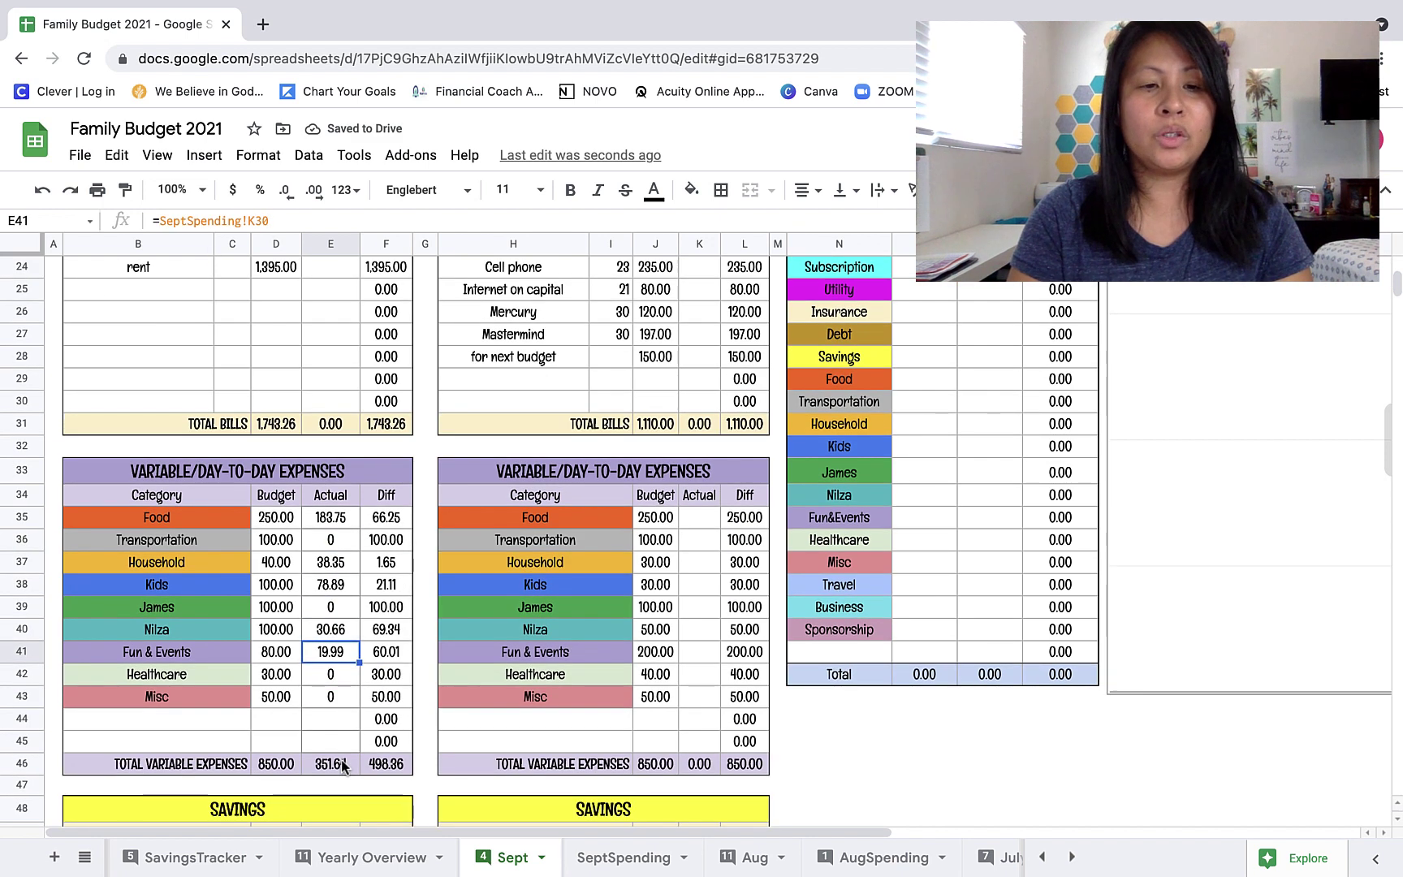
pyautogui.click(333, 540)
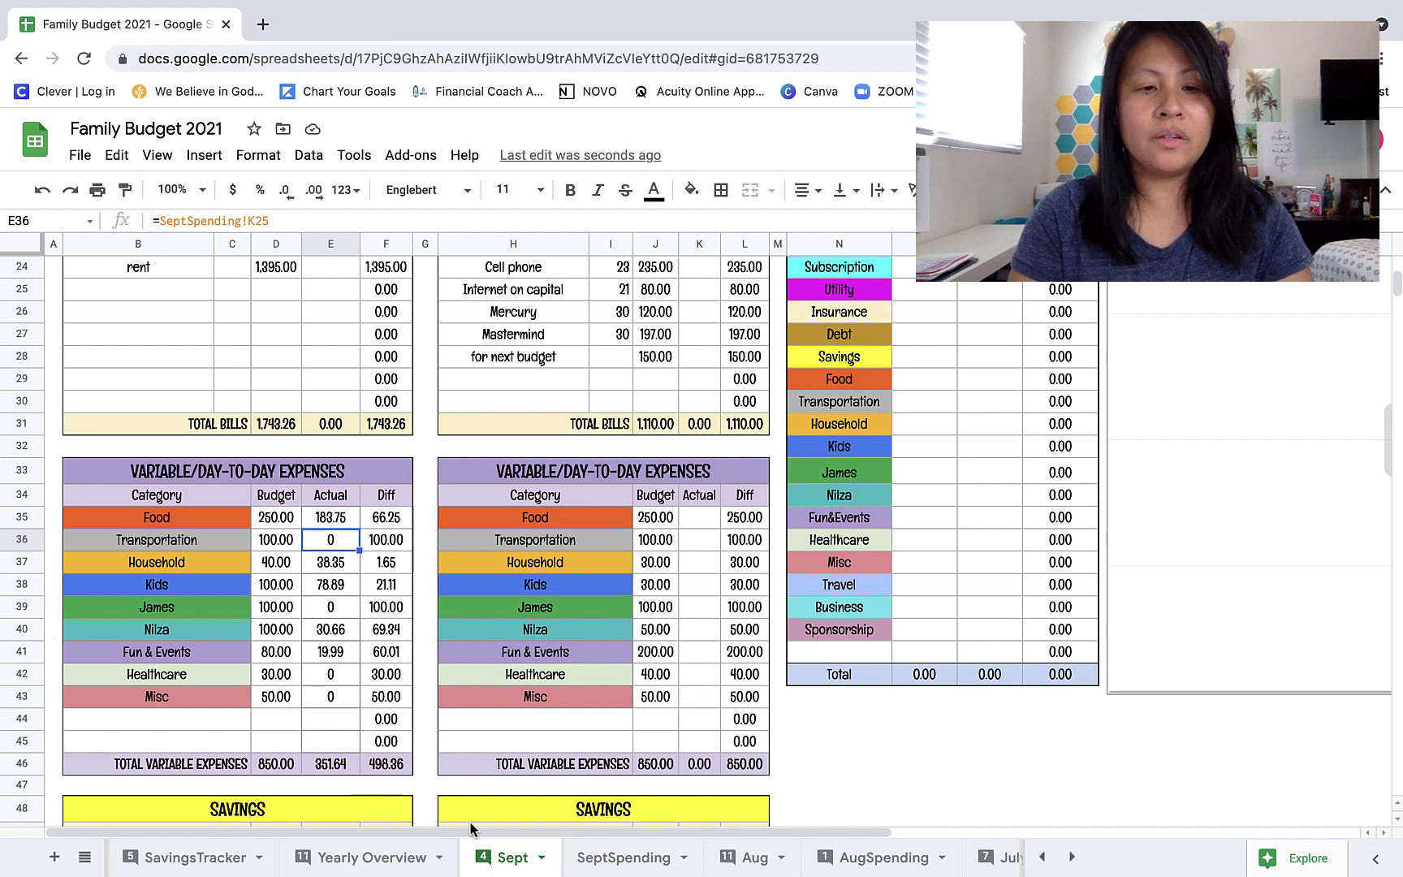
# - Compare the total actual variable expenses between SeptSpending and Sept cell E46, and check the tracker's running balance at the western union row
pyautogui.click(616, 861)
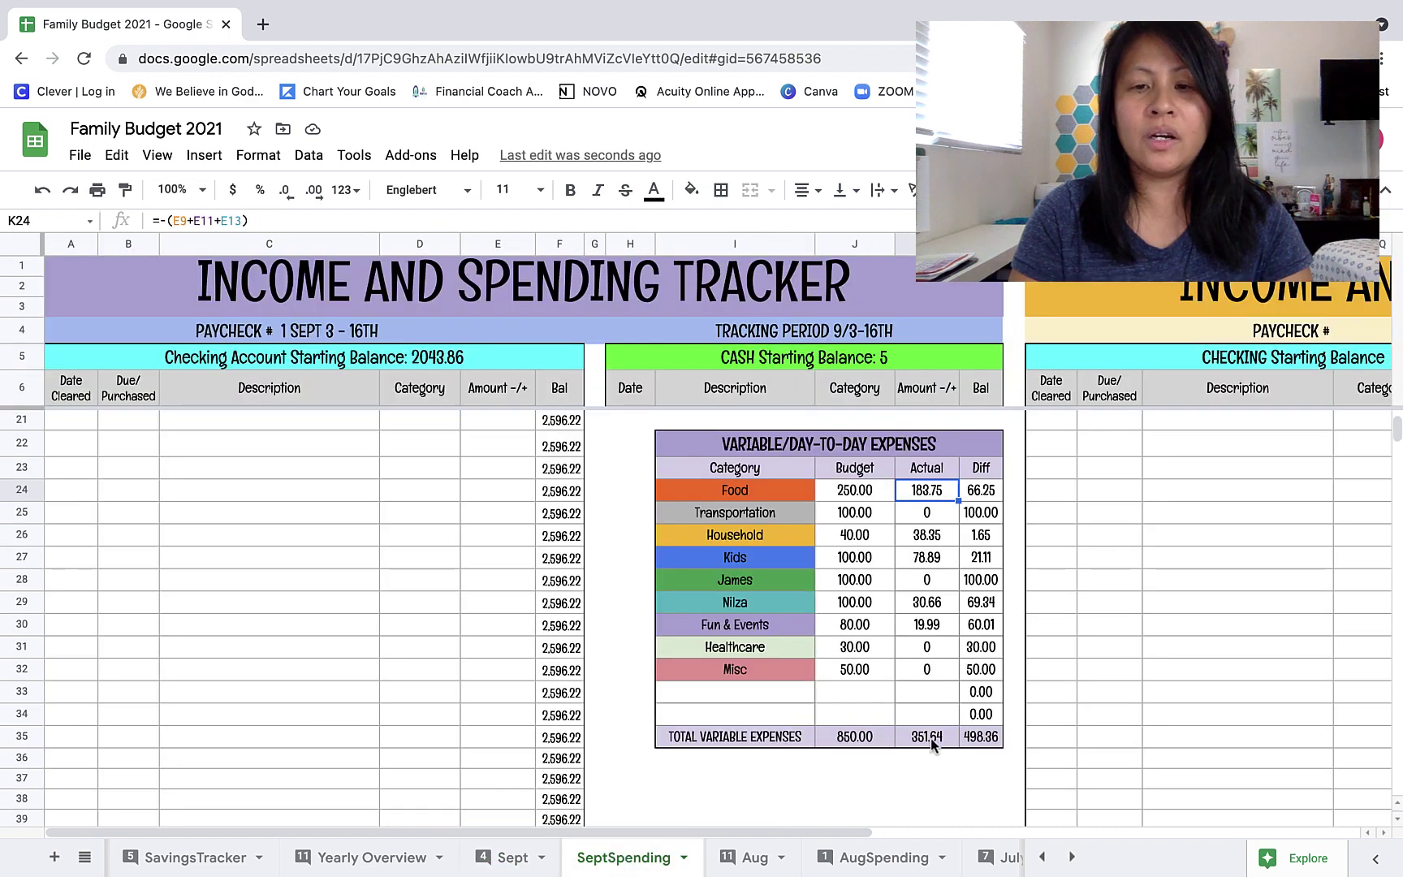
pyautogui.click(507, 857)
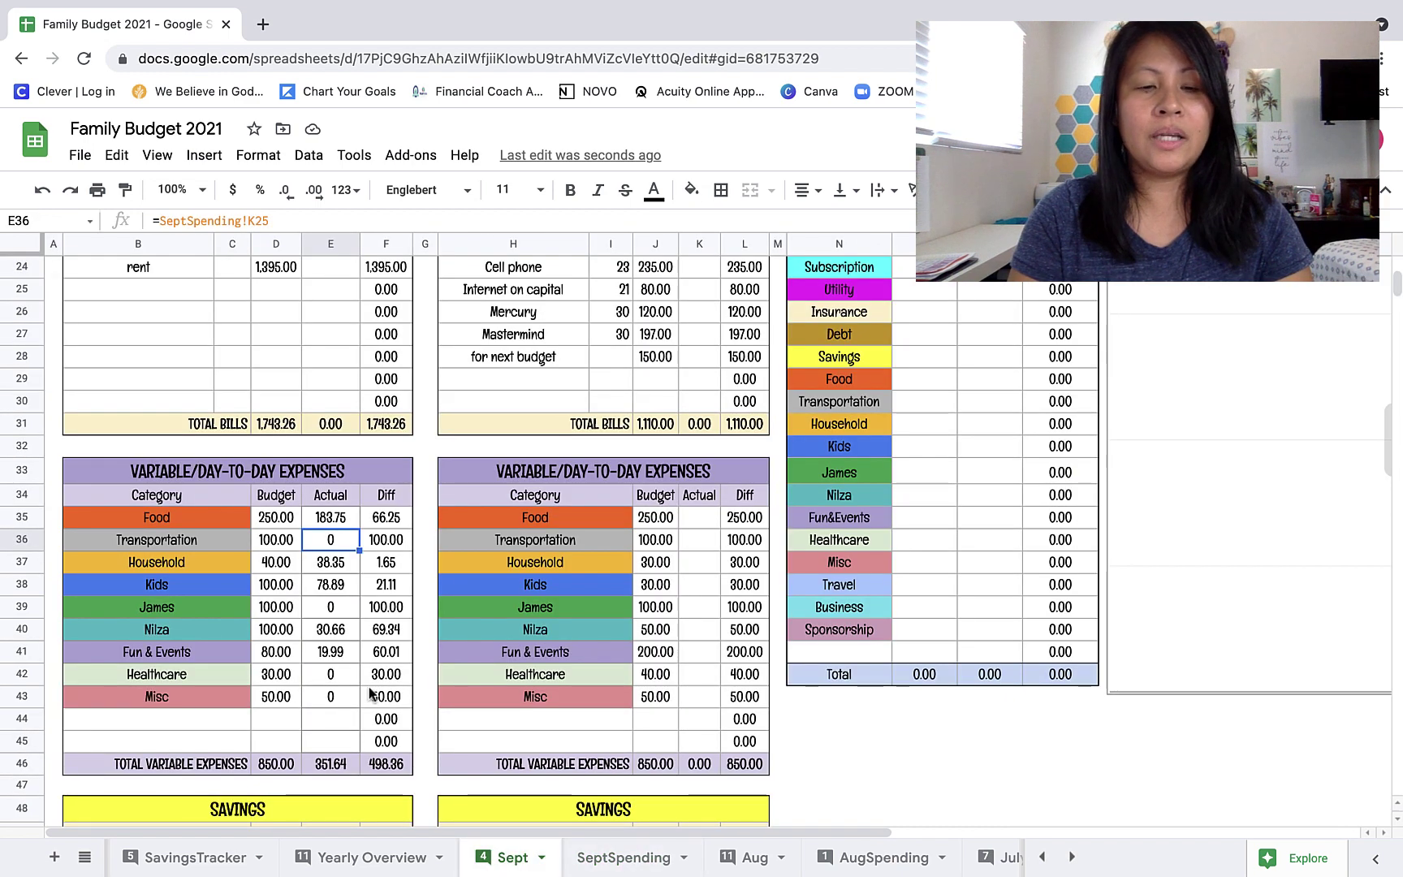
pyautogui.scroll(-1, 323, 739)
pyautogui.click(329, 733)
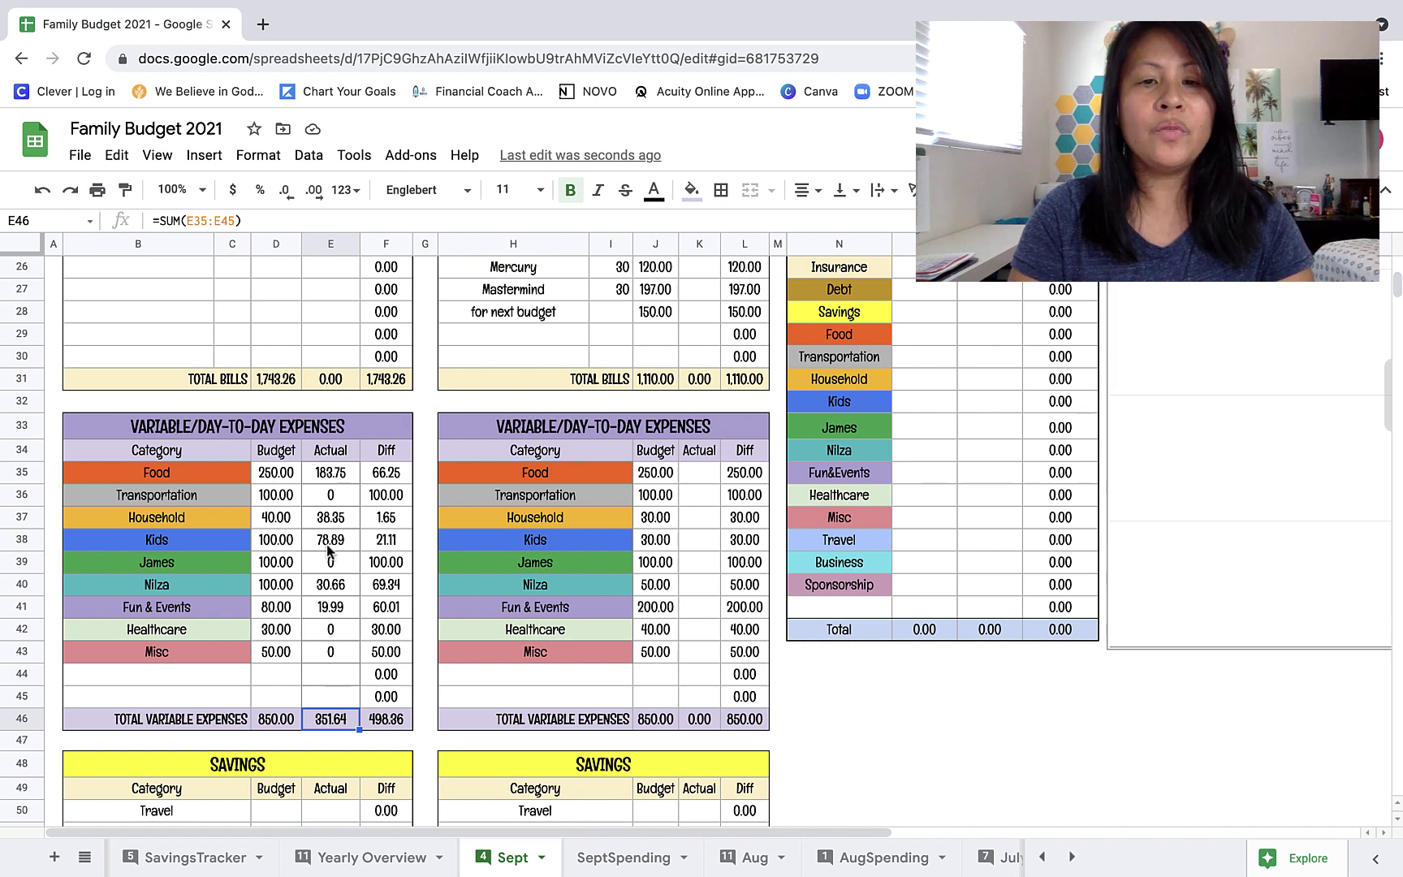
pyautogui.scroll(1, 328, 549)
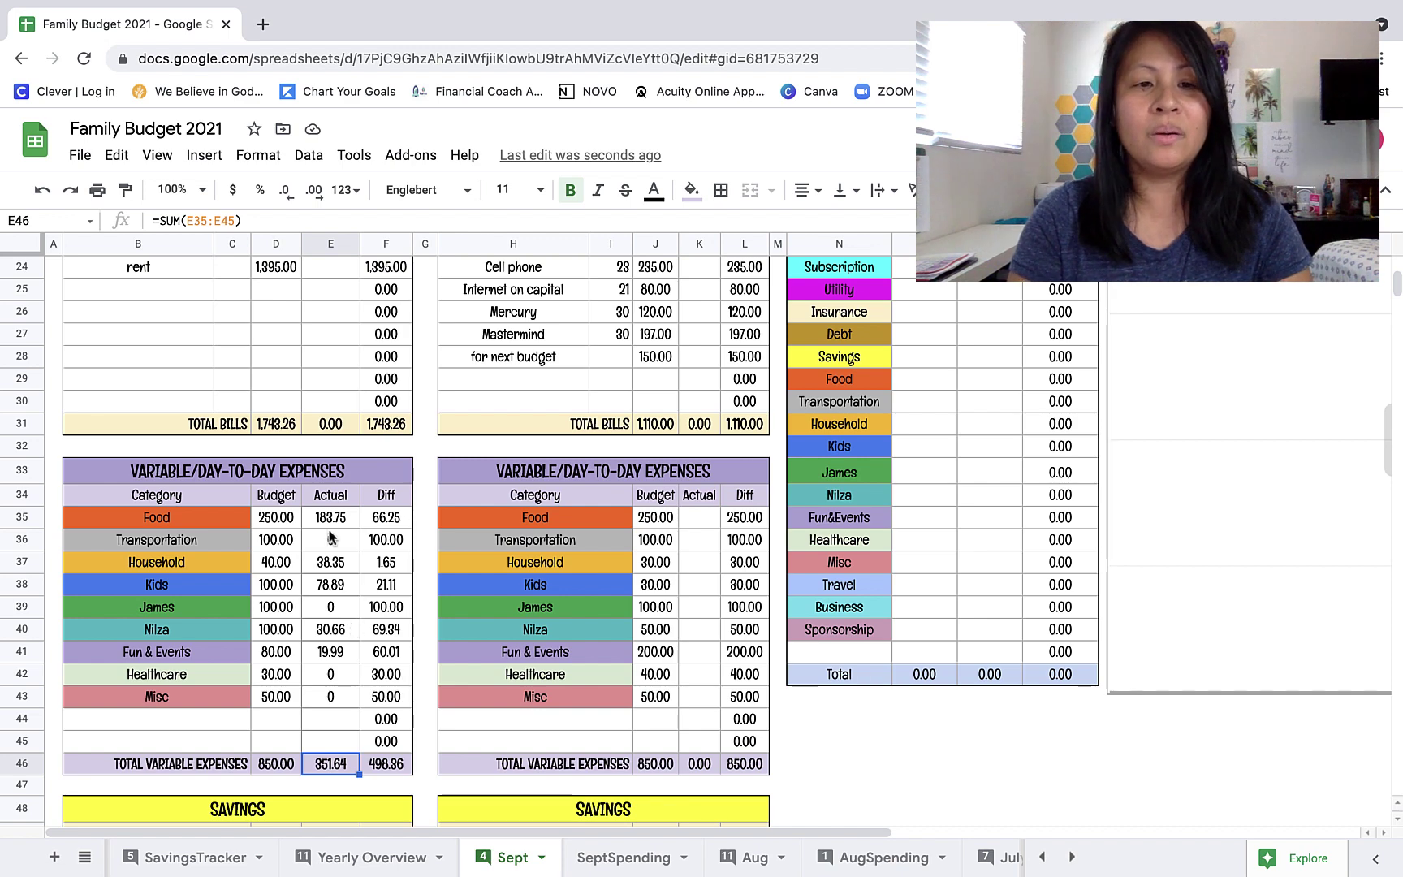
pyautogui.click(623, 858)
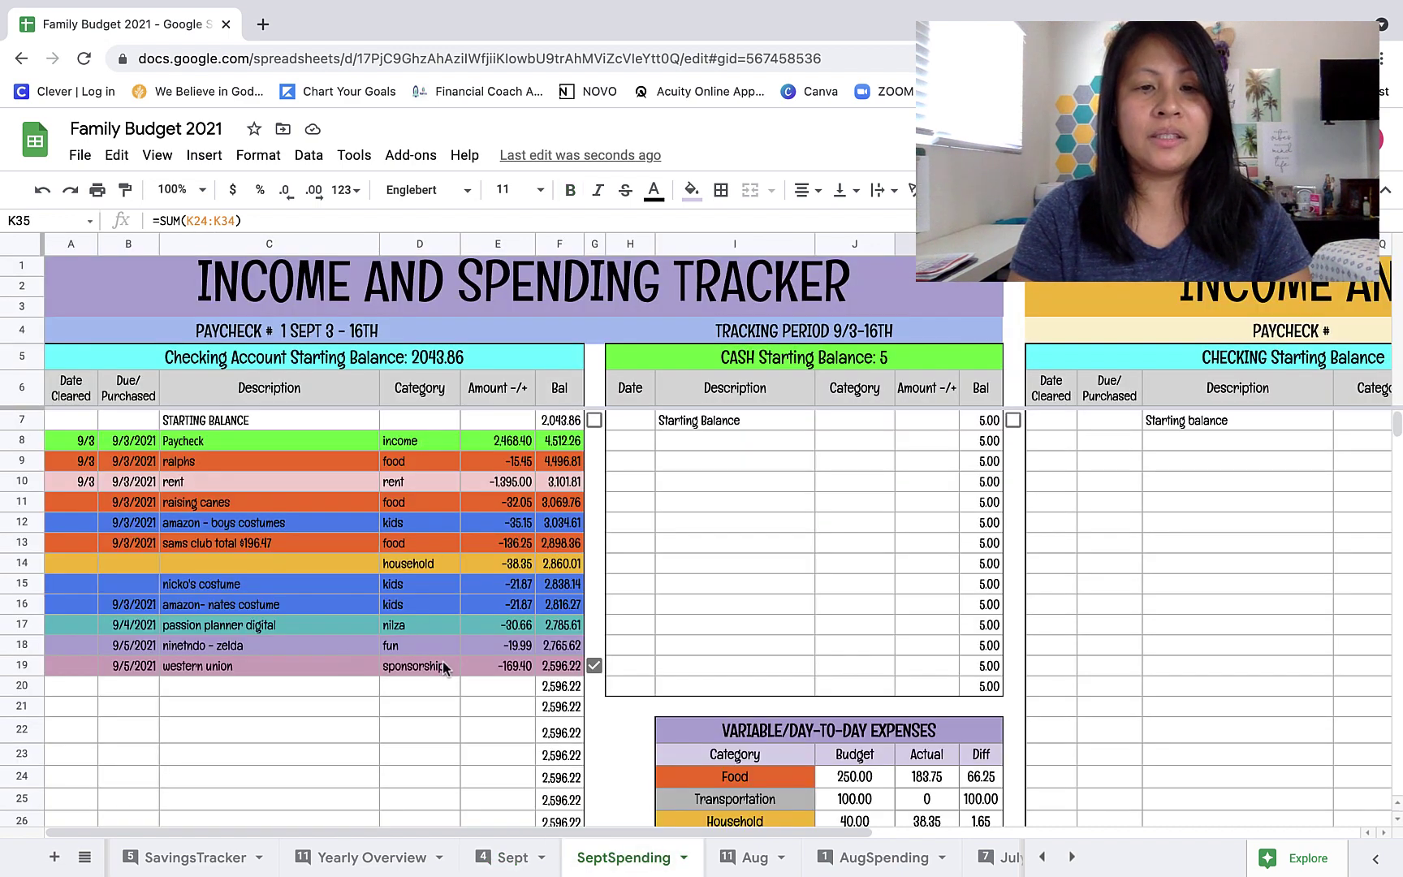
pyautogui.click(554, 673)
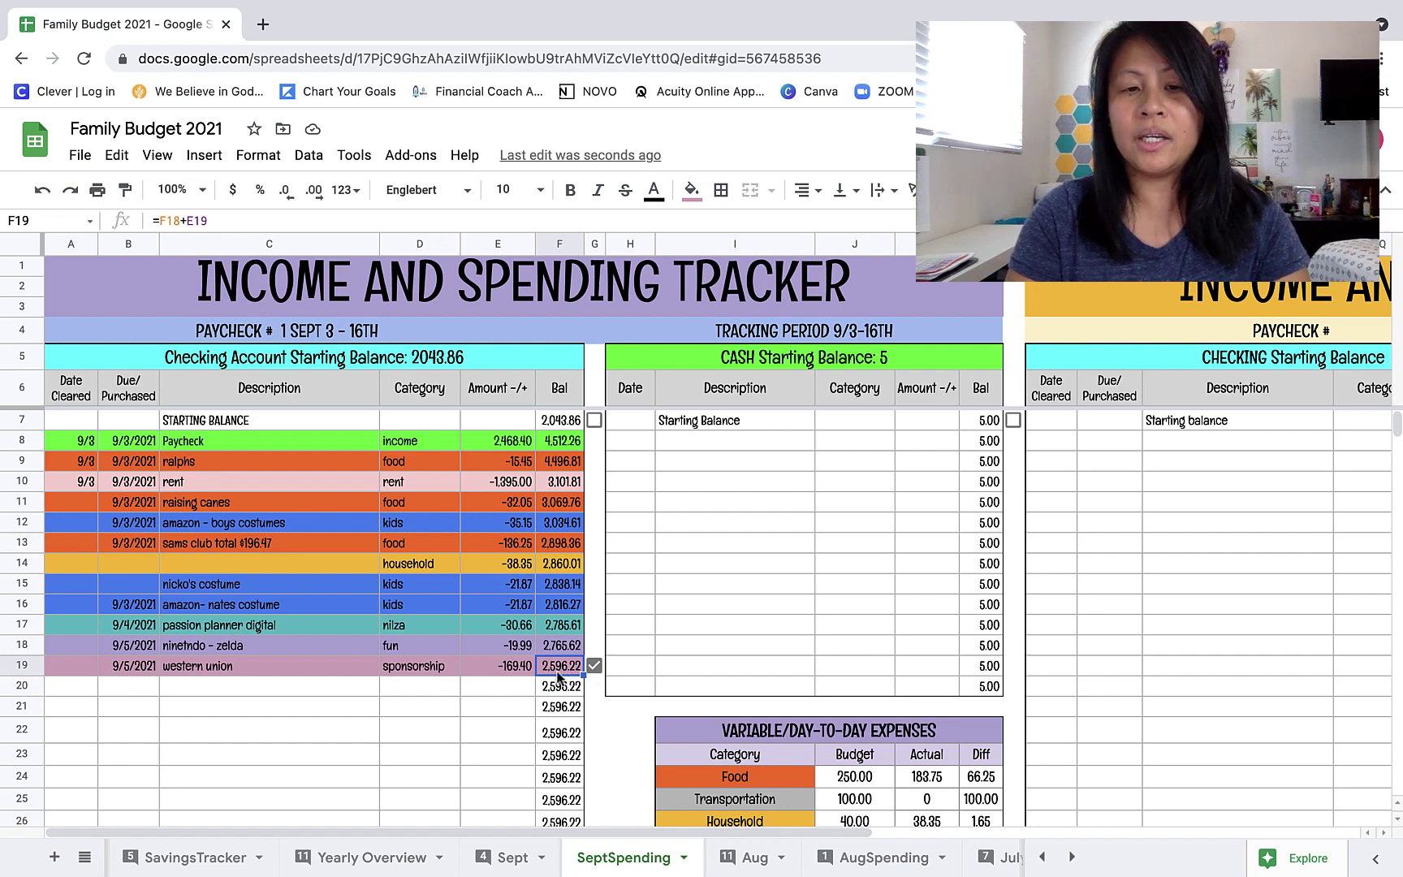
# - Examine the Sept savings table's 529 and Roth IRA actual amounts, and sum the savings budgets from Christmas through oral surgery (D51:D58)
pyautogui.click(510, 857)
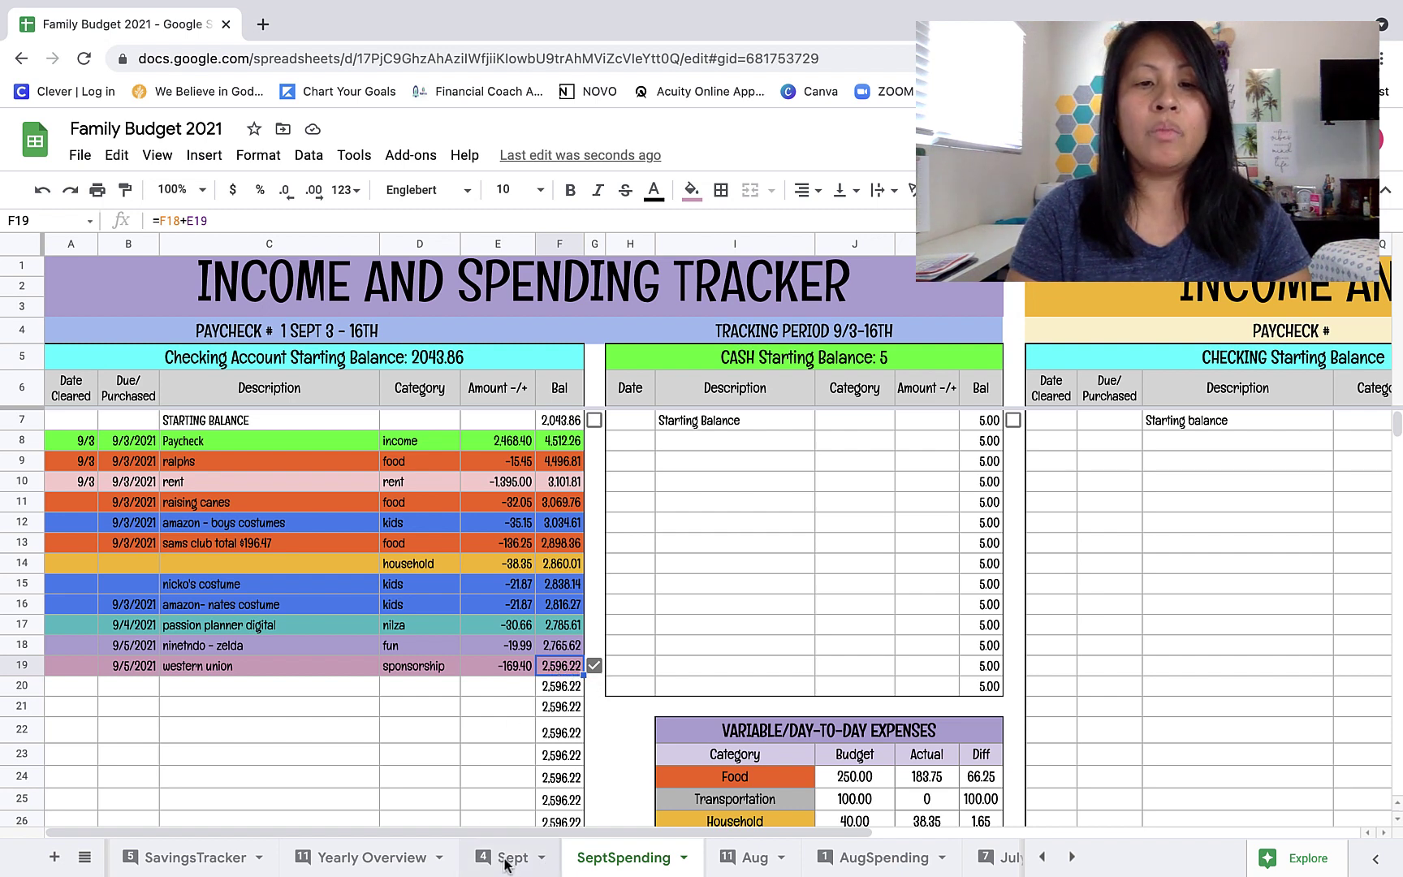
pyautogui.scroll(-6, 419, 600)
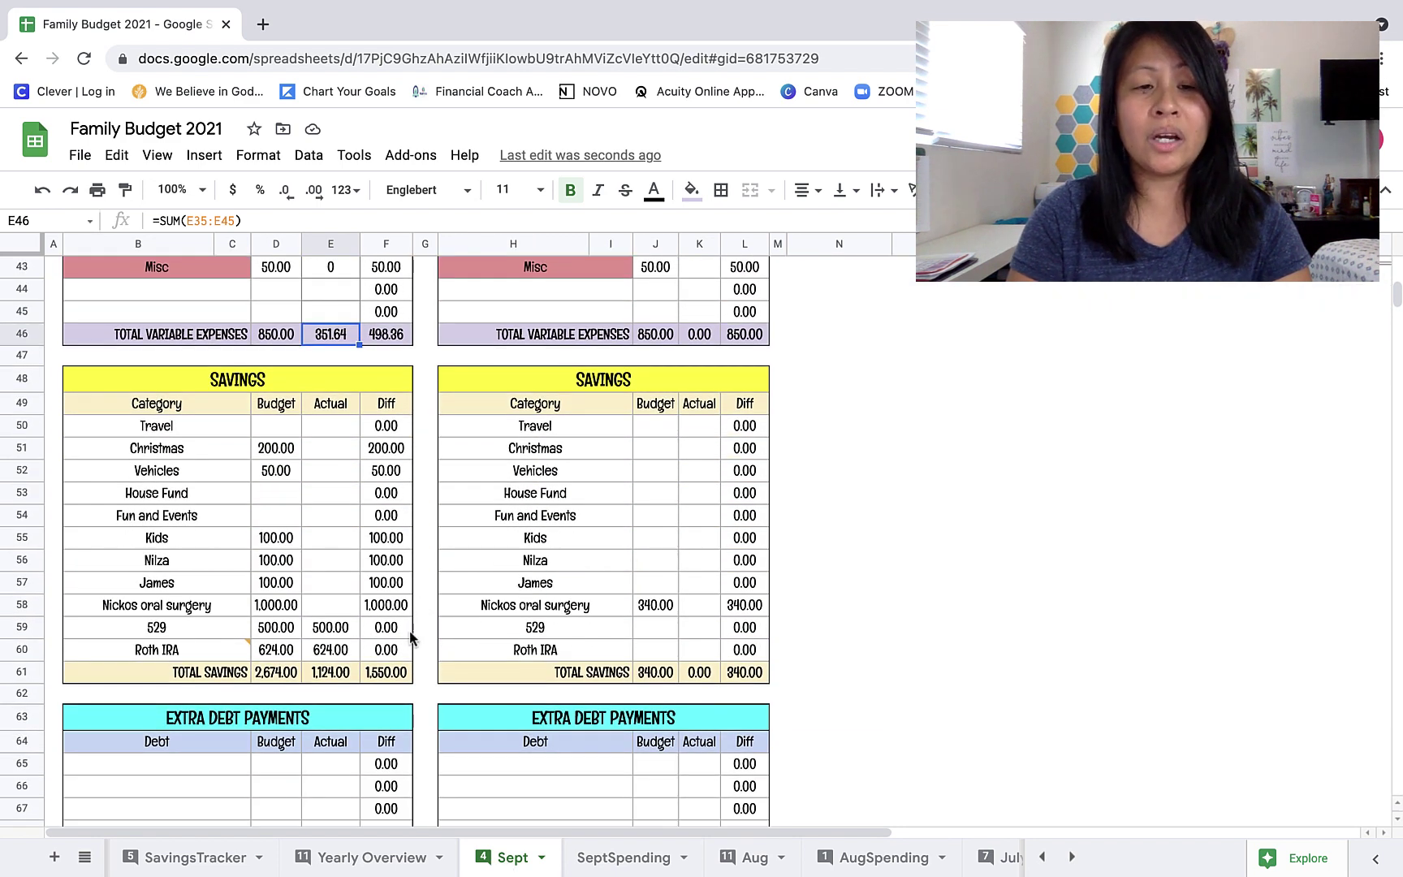
pyautogui.click(341, 638)
pyautogui.click(341, 641)
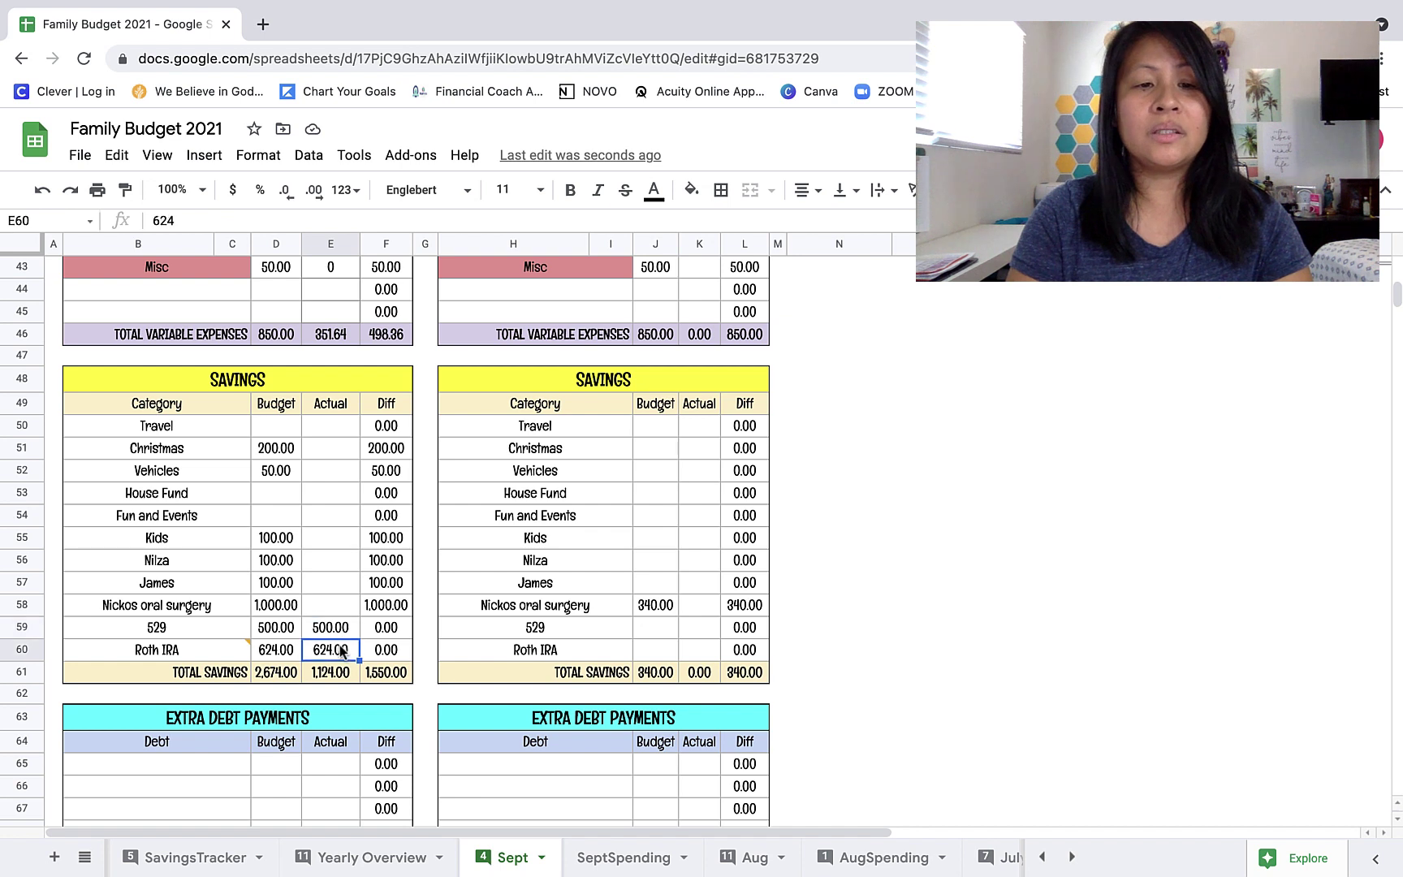
pyautogui.click(340, 637)
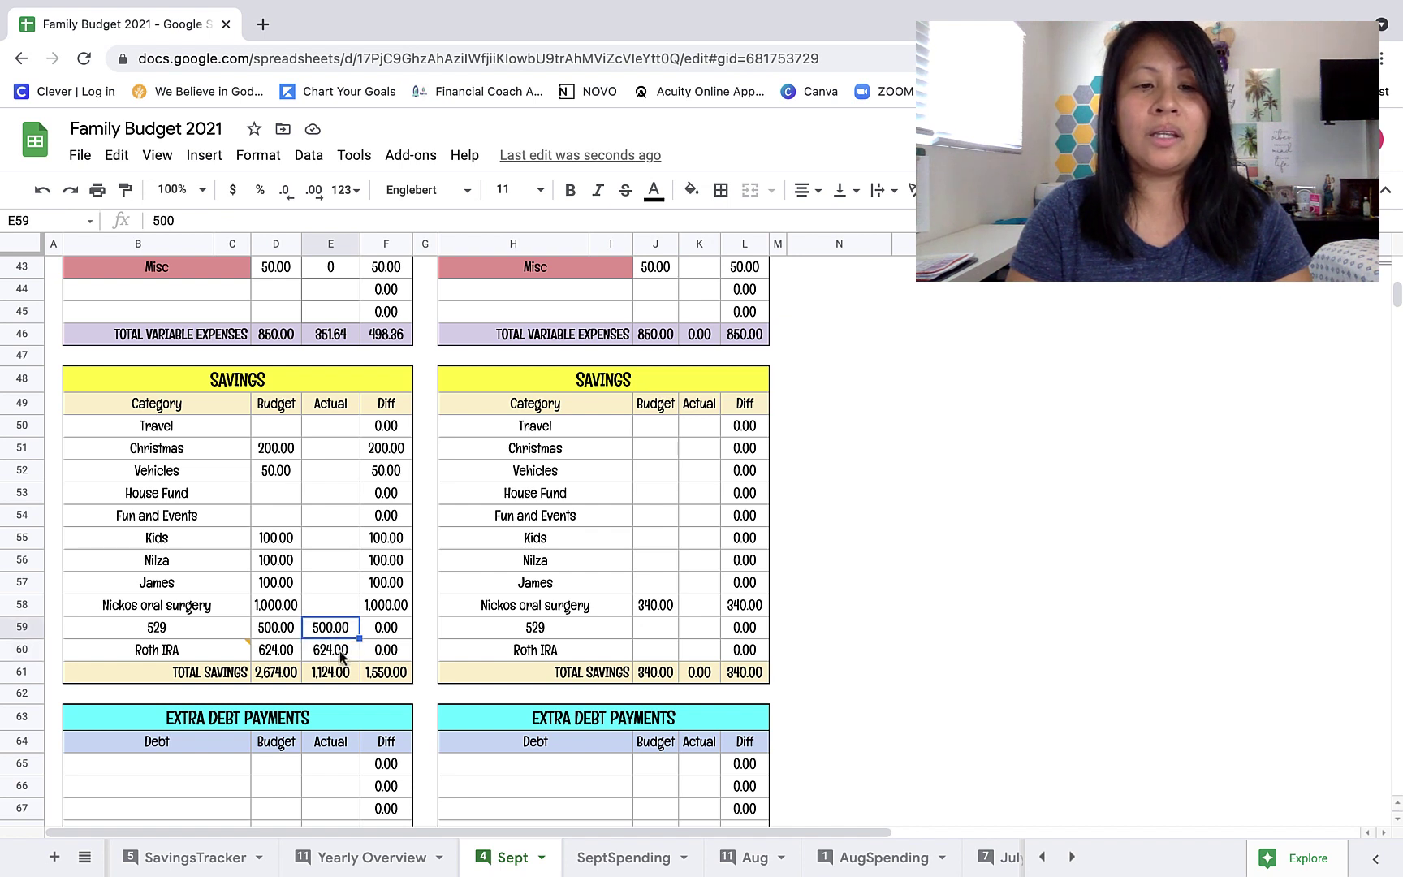
pyautogui.click(342, 652)
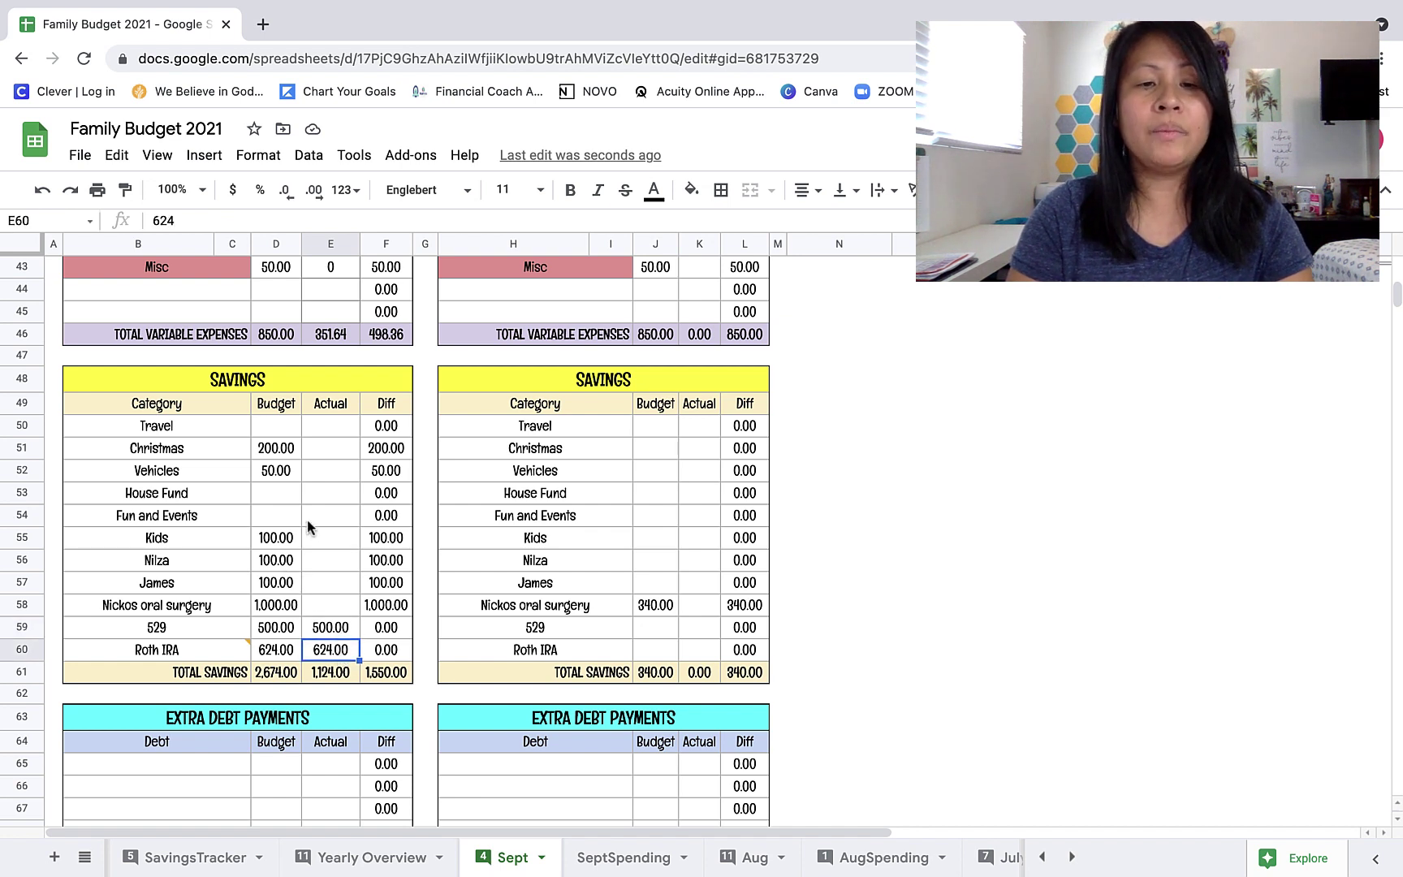
pyautogui.moveTo(279, 455); pyautogui.dragTo(285, 607)
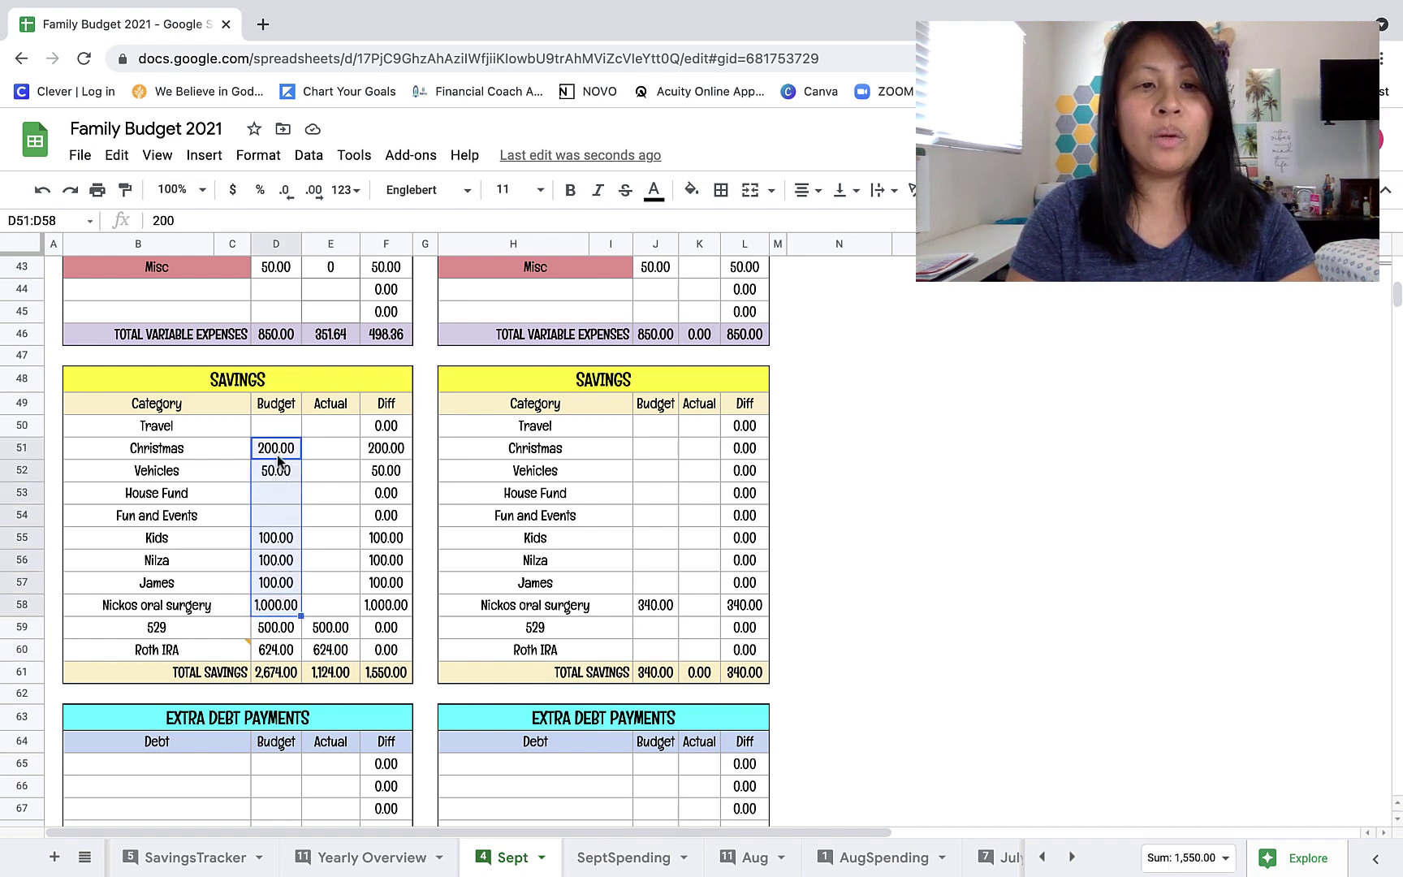
pyautogui.click(343, 527)
# - Review the variable expenses, income, and planned and actual summary tables on the Sept sheet
pyautogui.scroll(8, 342, 529)
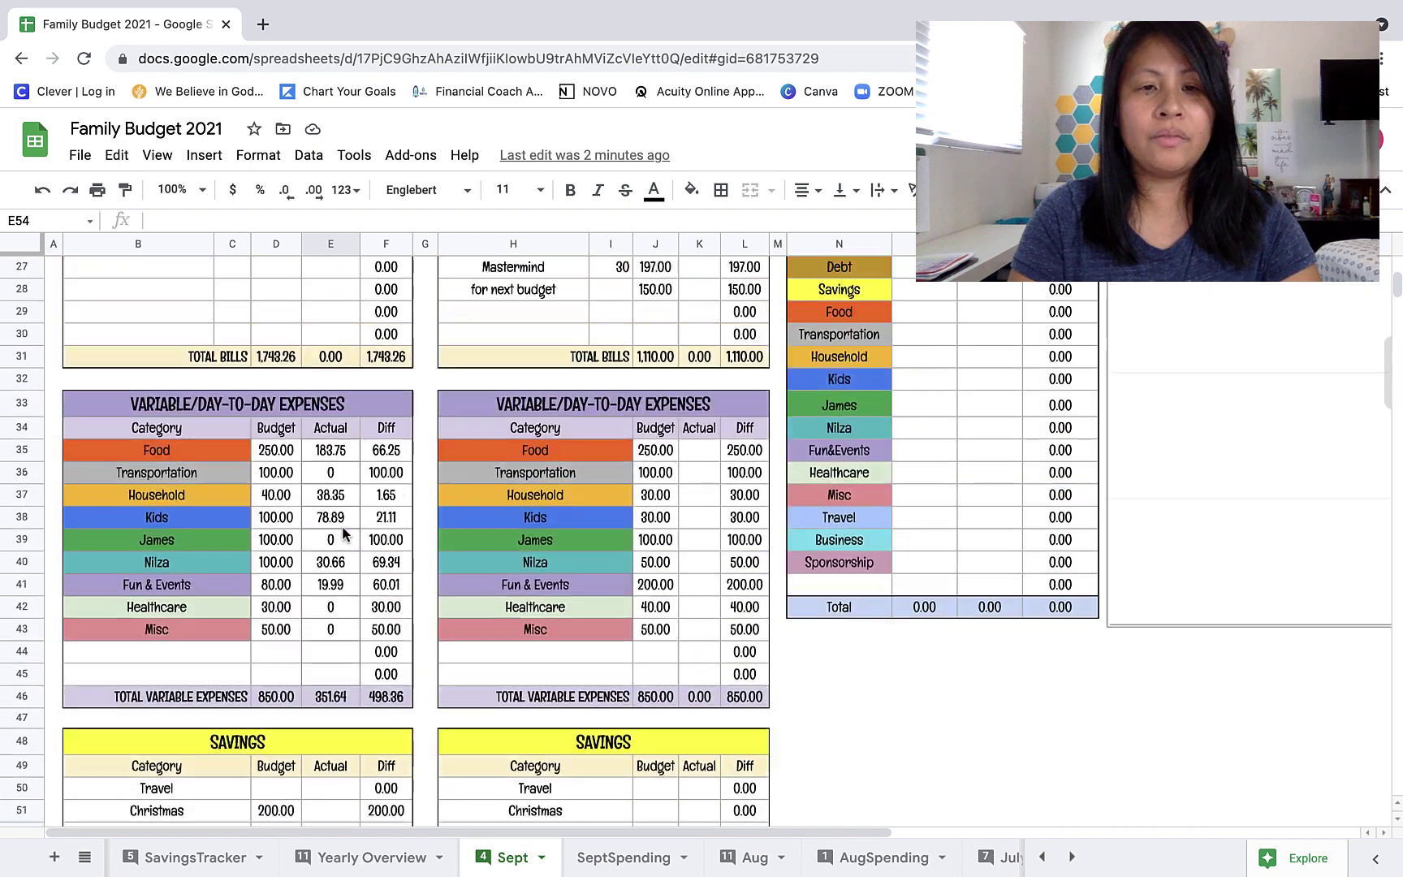
pyautogui.scroll(4, 343, 534)
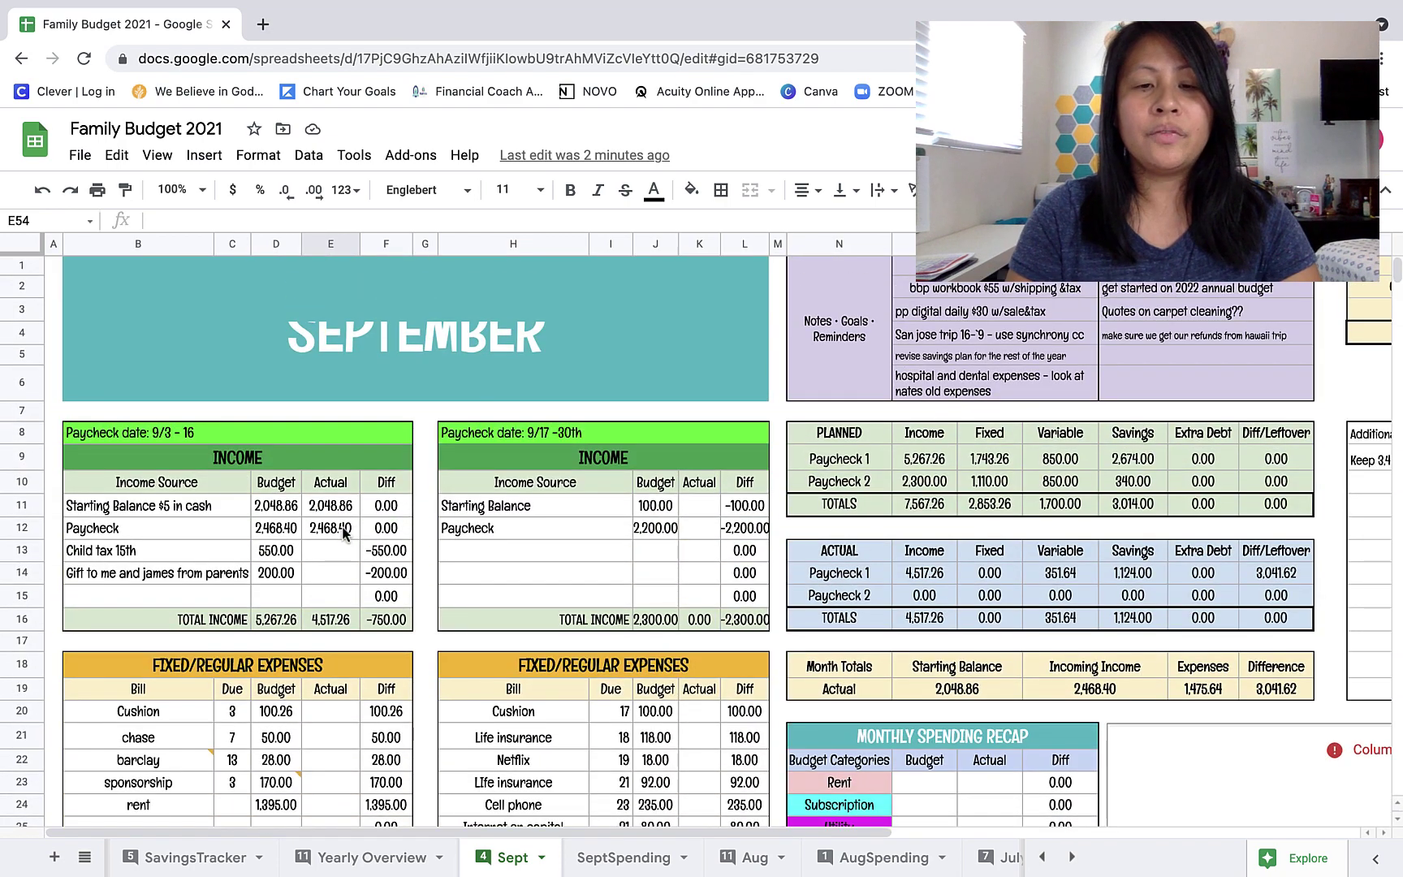
pyautogui.scroll(-5, 343, 533)
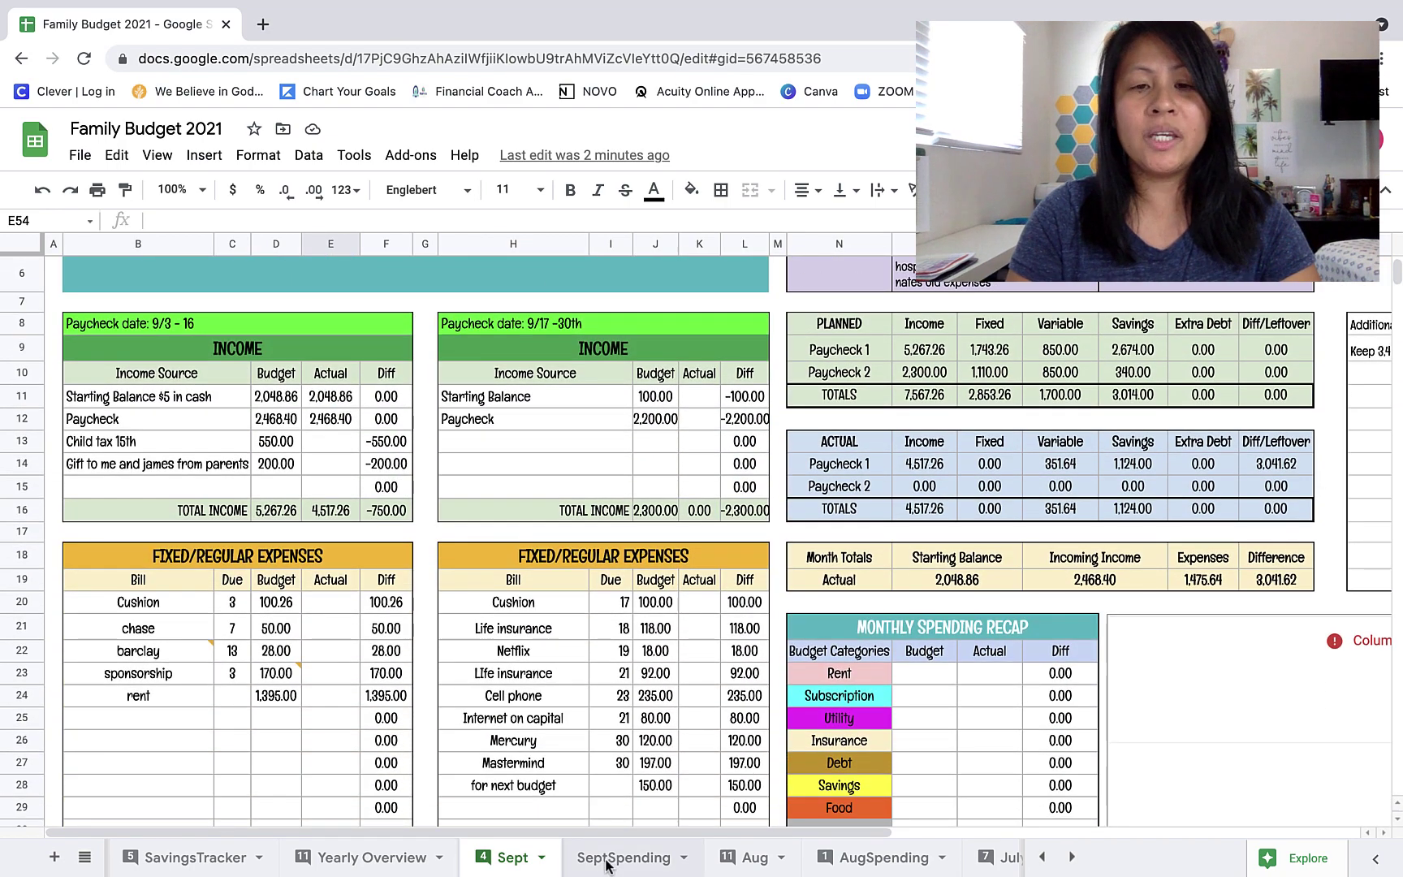
# - Examine SeptSpending's transaction list, the empty rows below it, and the Food actual formula in K24 without changing it
pyautogui.click(607, 858)
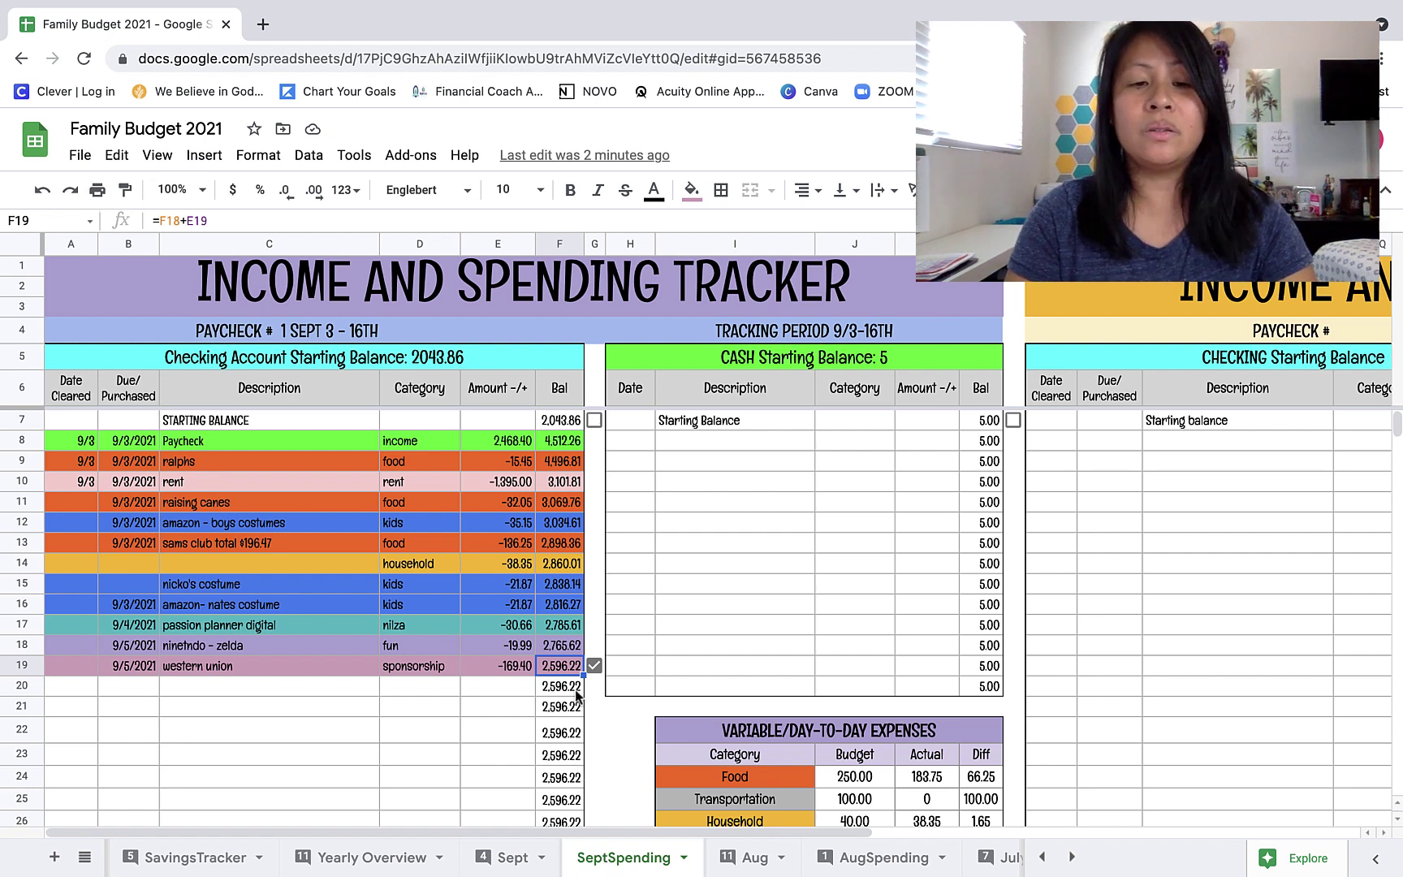
pyautogui.scroll(-1, 576, 695)
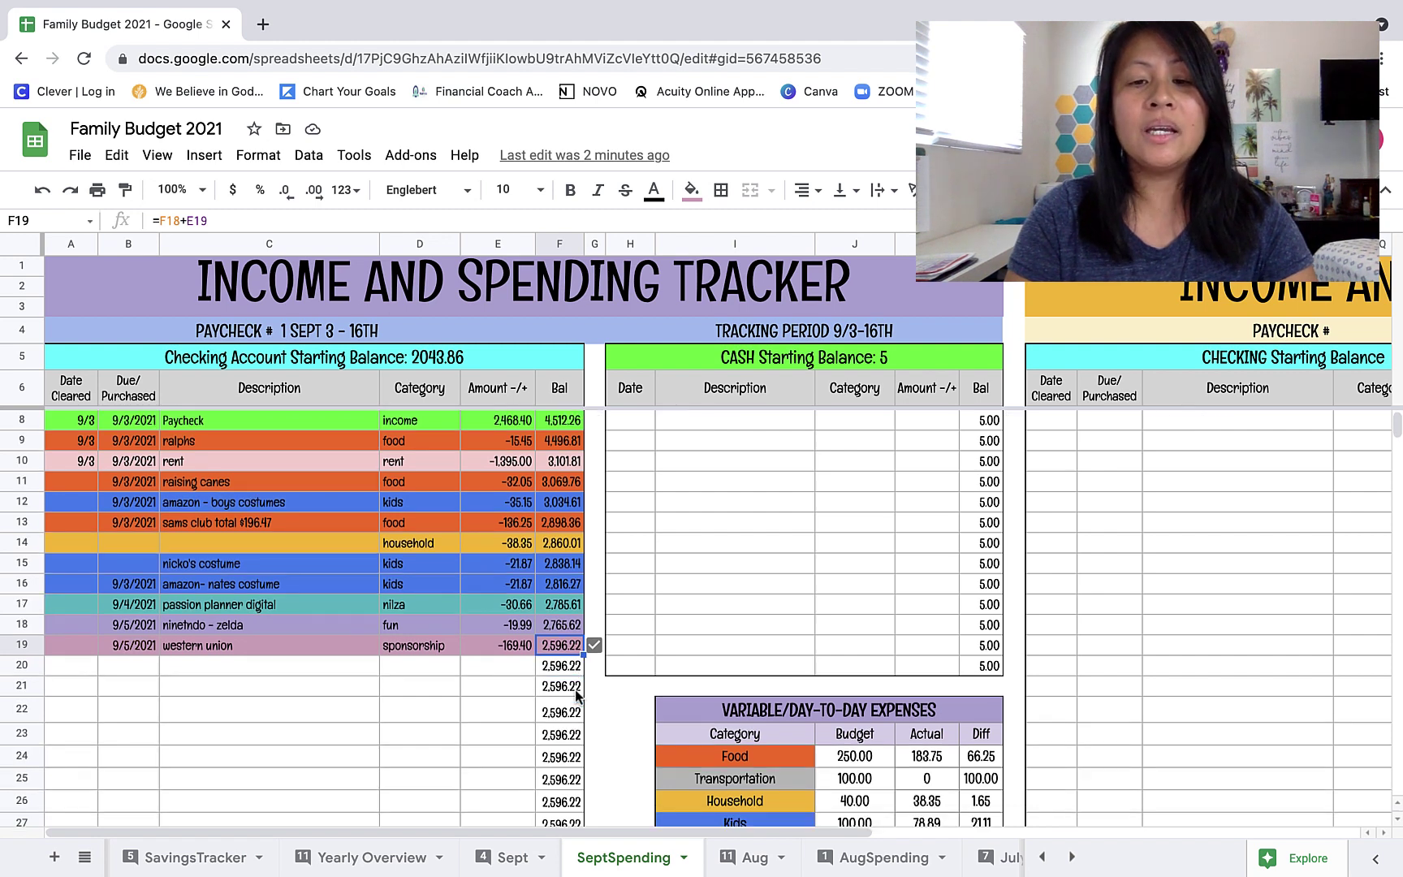
pyautogui.scroll(-2, 439, 718)
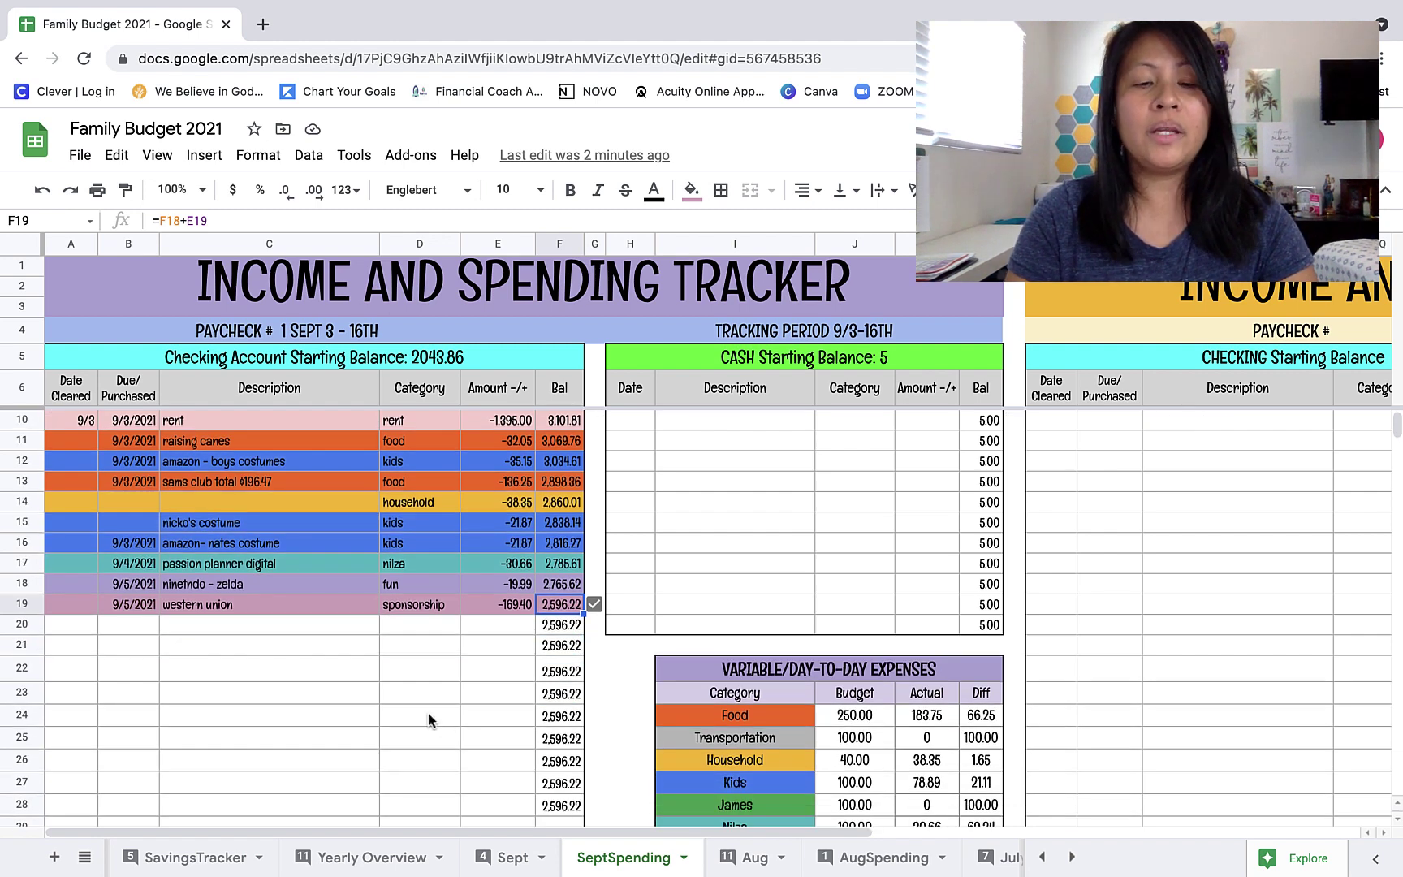
pyautogui.click(342, 635)
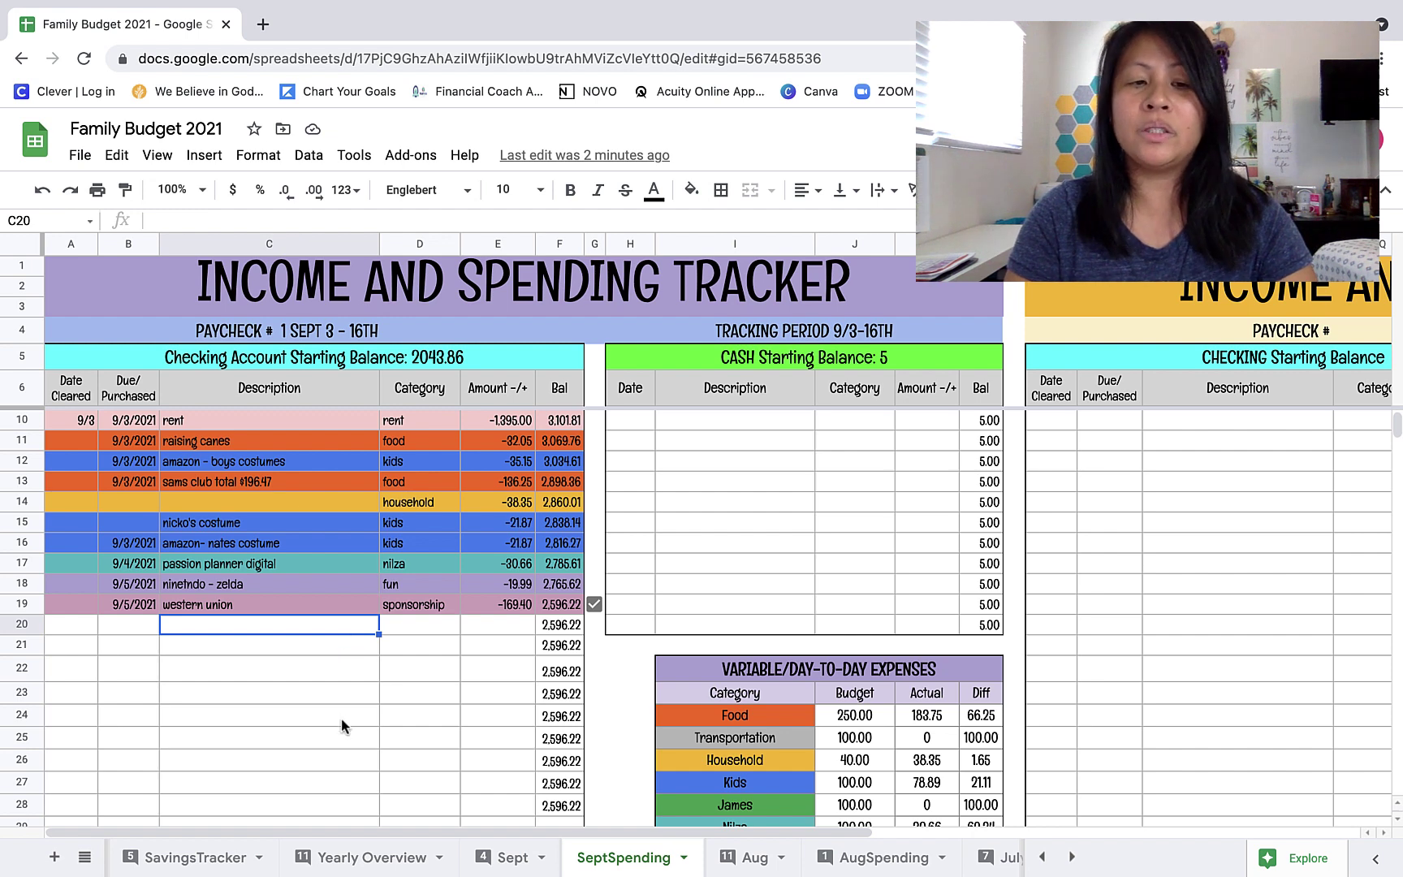
pyautogui.click(329, 646)
pyautogui.scroll(-2, 330, 646)
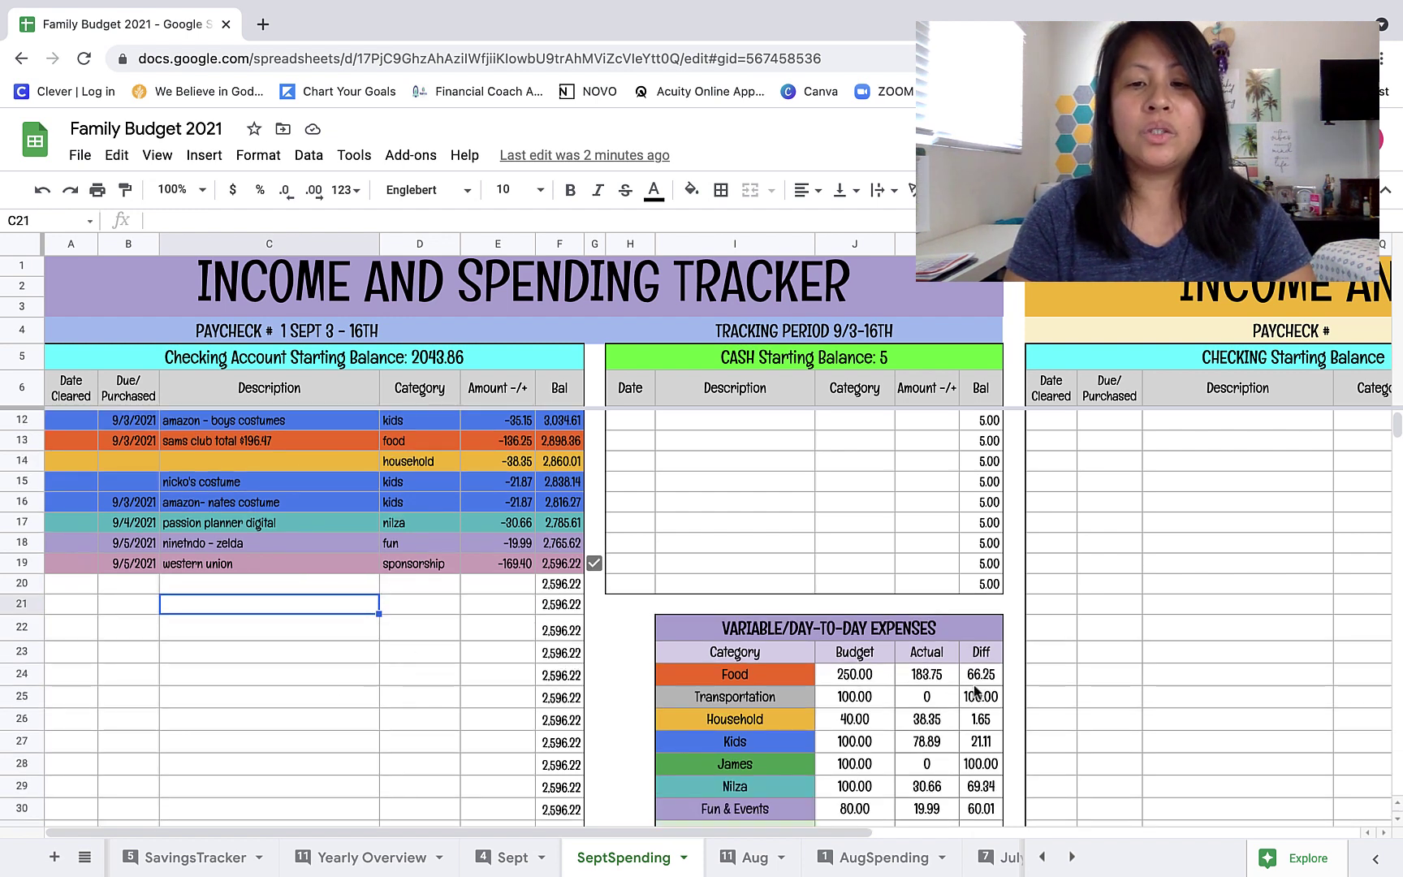
pyautogui.doubleClick(934, 673)
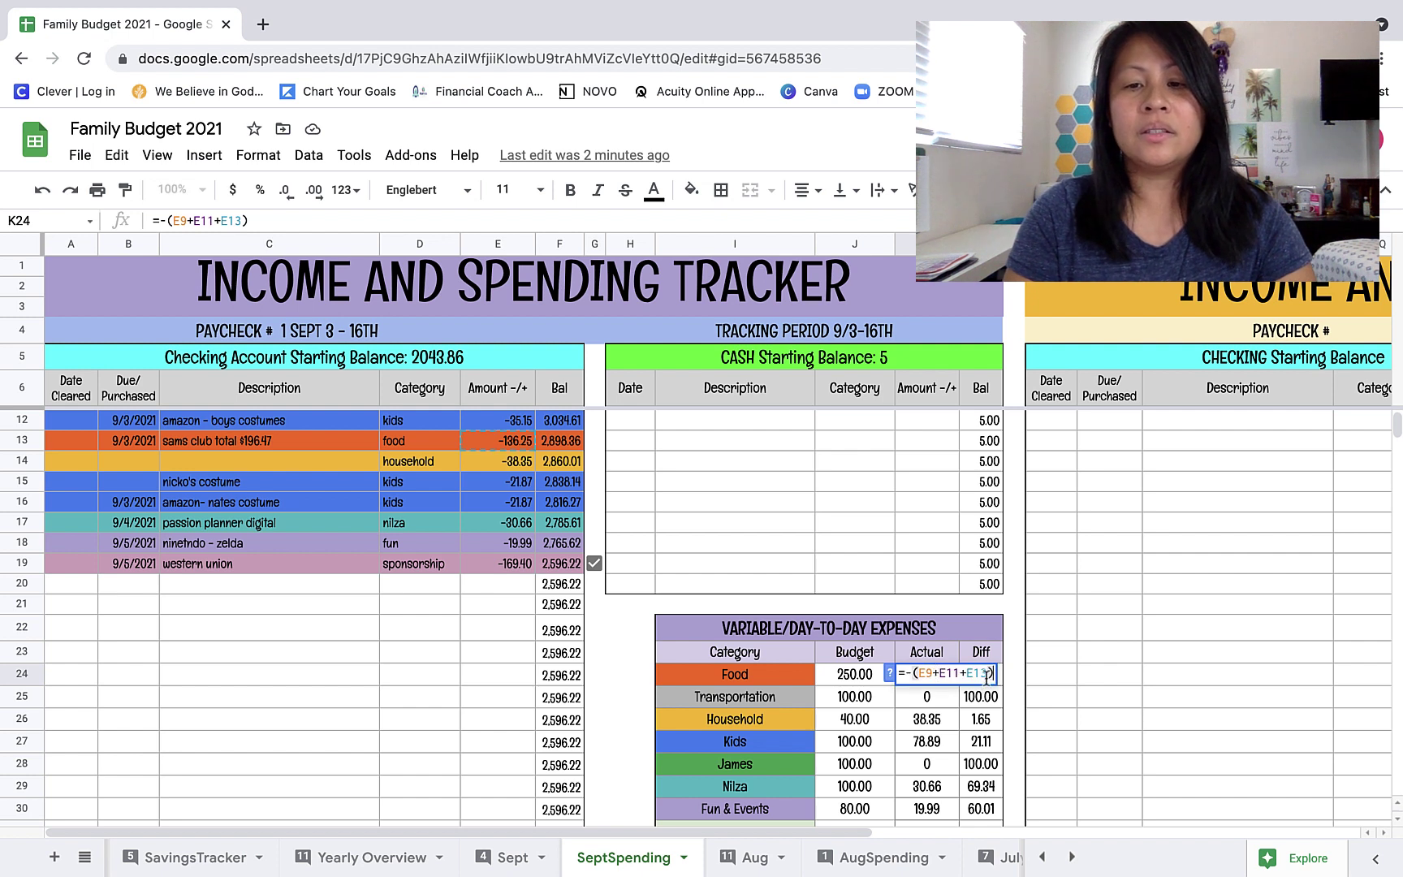
pyautogui.press('Escape')
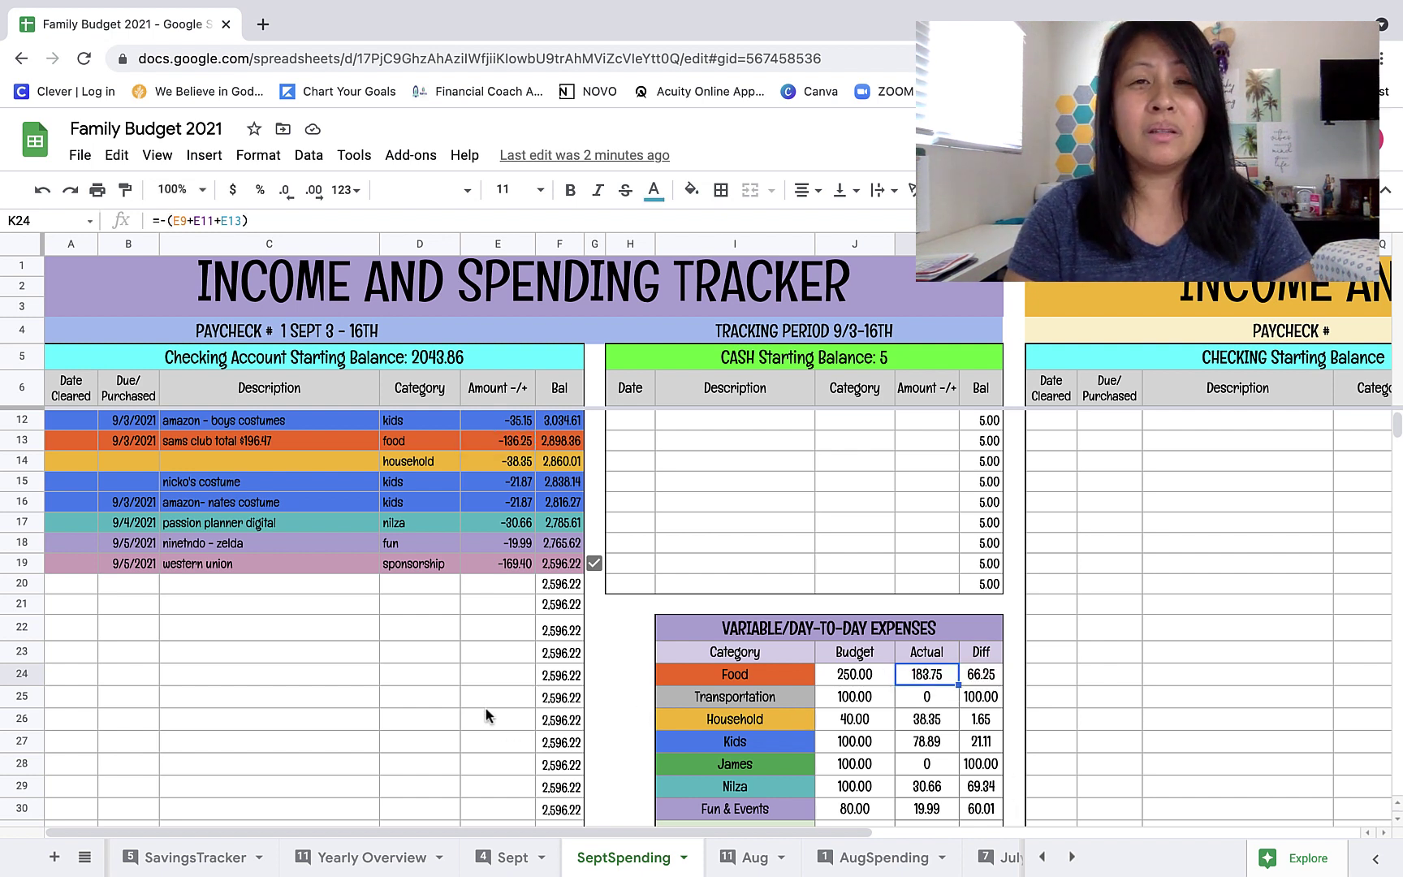
pyautogui.click(348, 605)
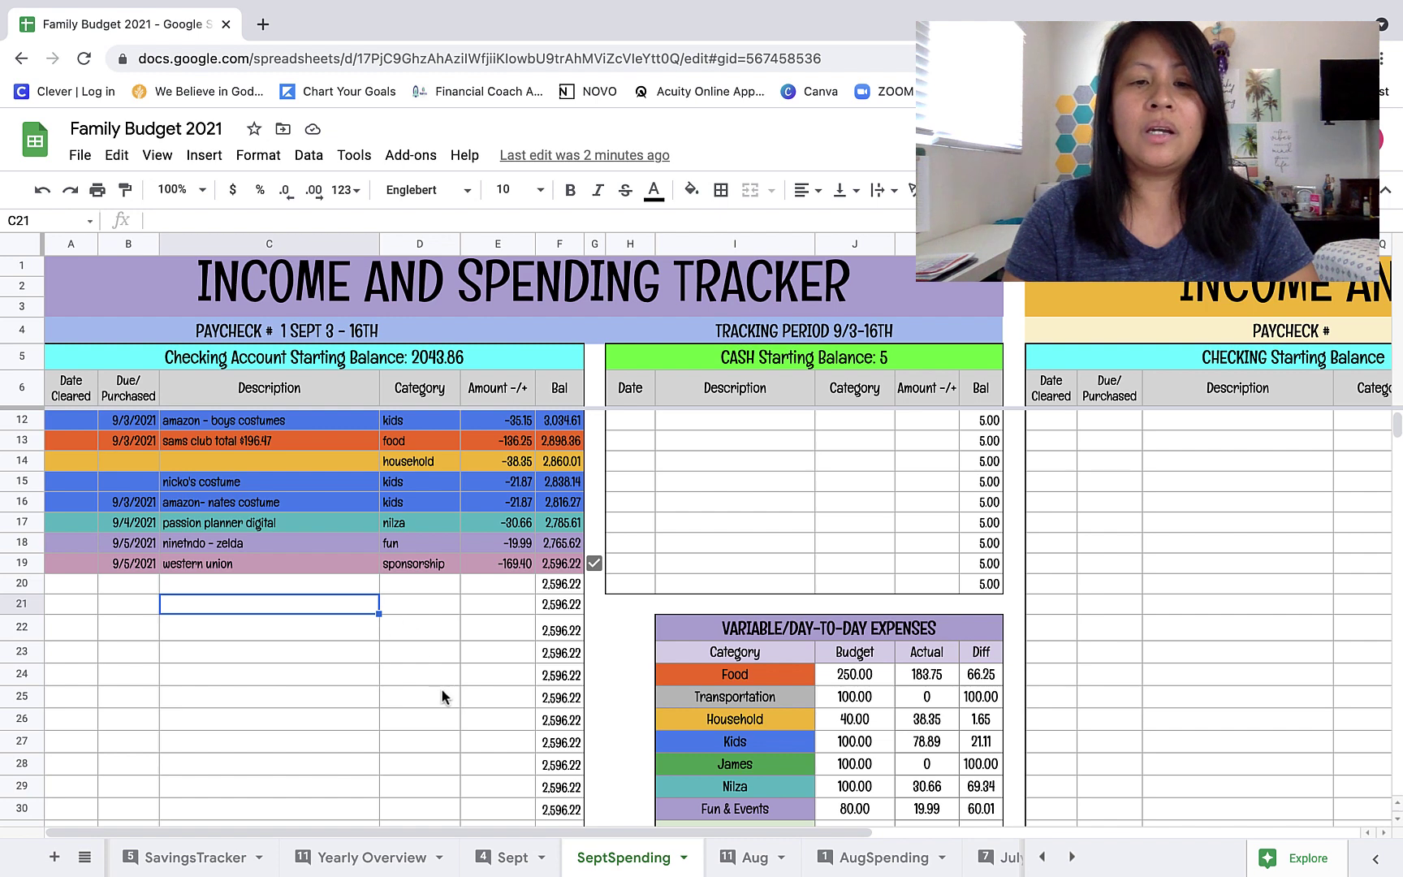
pyautogui.scroll(-1, 460, 711)
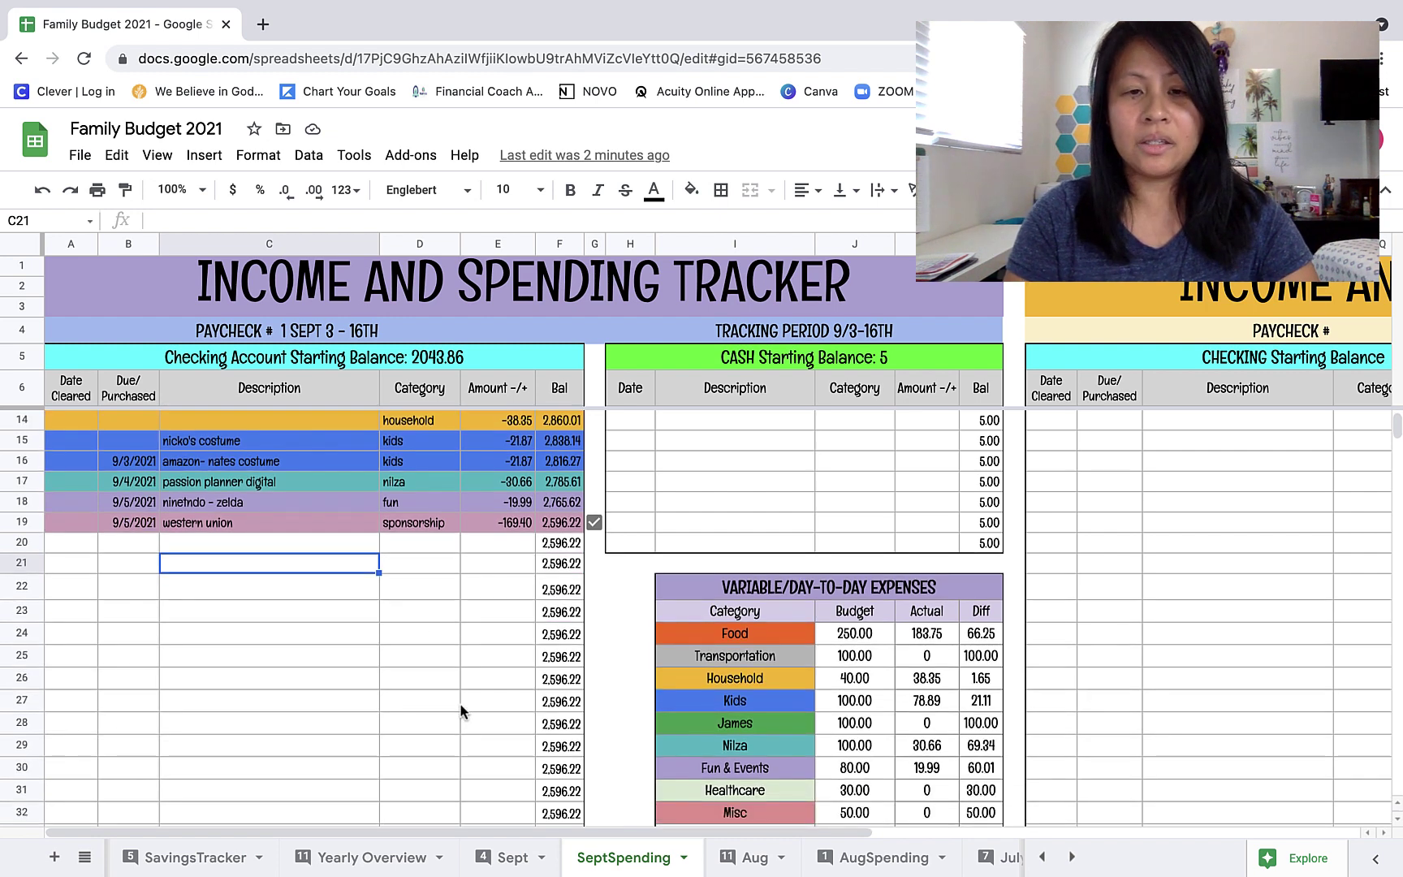
pyautogui.scroll(3, 460, 712)
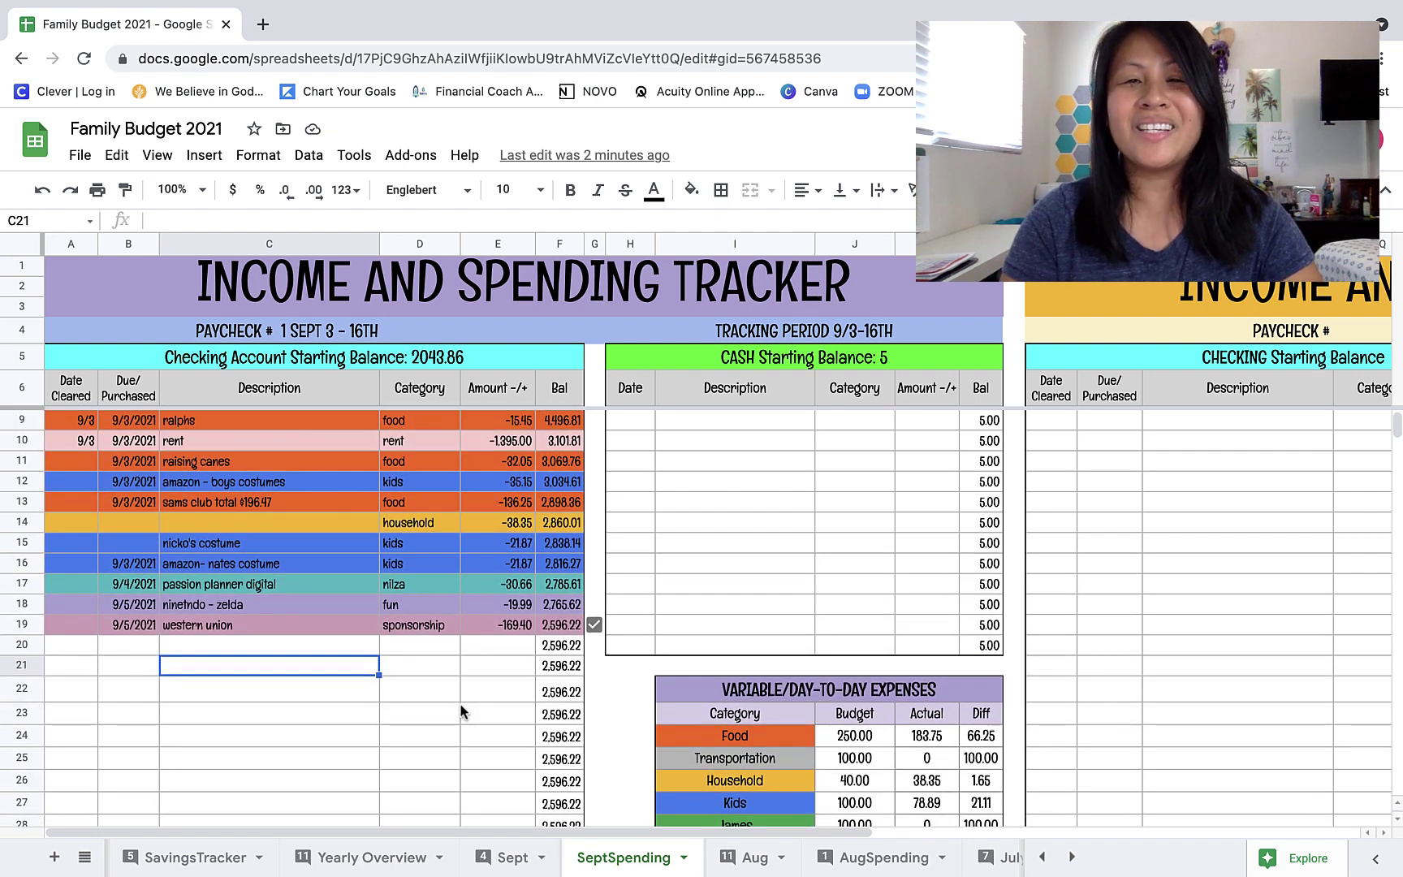